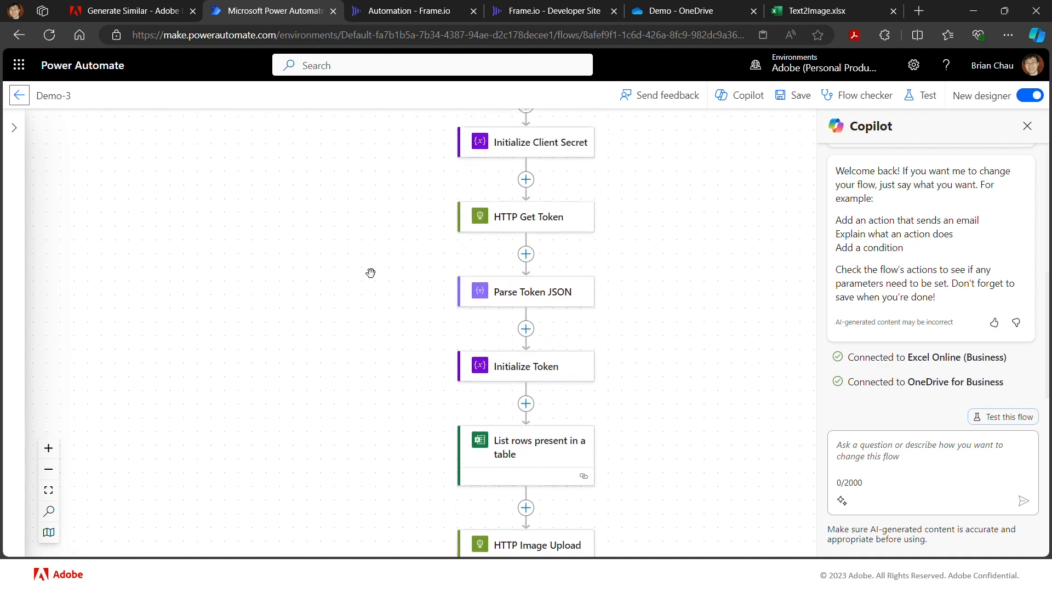
{"action": "scroll", "coordinate": [370, 272], "scroll_direction": "up", "scroll_amount": 1}
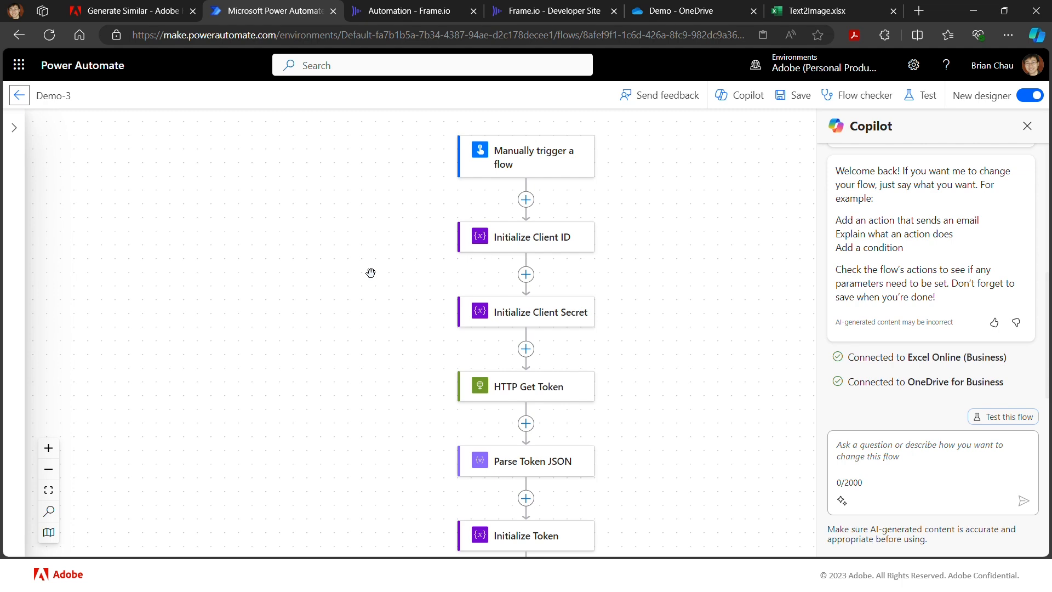
- Review the Demo-3 flow's actions from the manual trigger down to the HTTP Mask Upload action
{"action": "scroll", "coordinate": [370, 272], "scroll_direction": "down", "scroll_amount": 3}
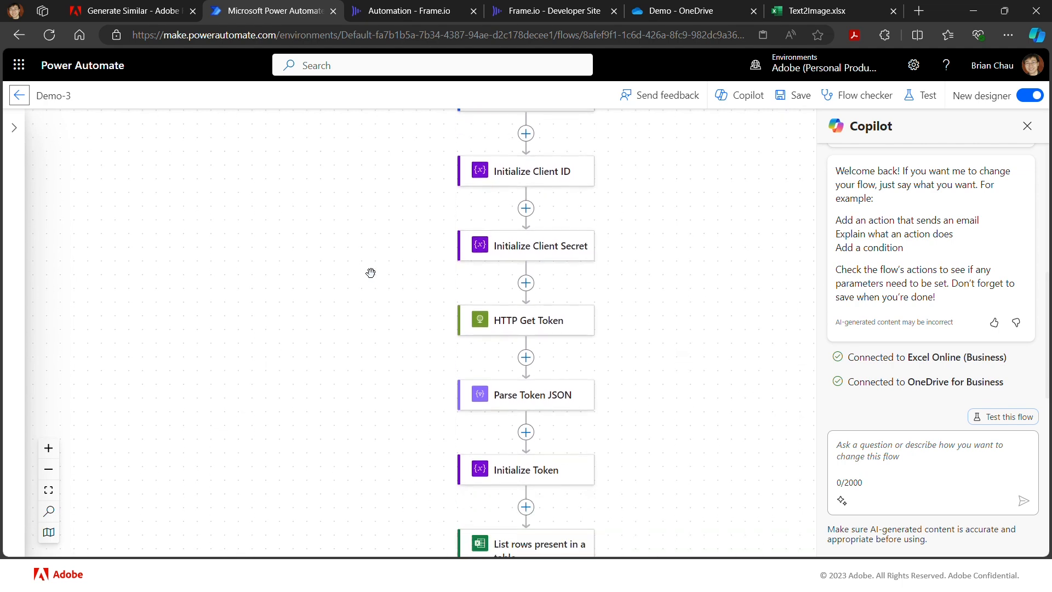
{"action": "scroll", "coordinate": [370, 273], "scroll_direction": "down", "scroll_amount": 2}
{"action": "scroll", "coordinate": [370, 273], "scroll_direction": "up", "scroll_amount": 3}
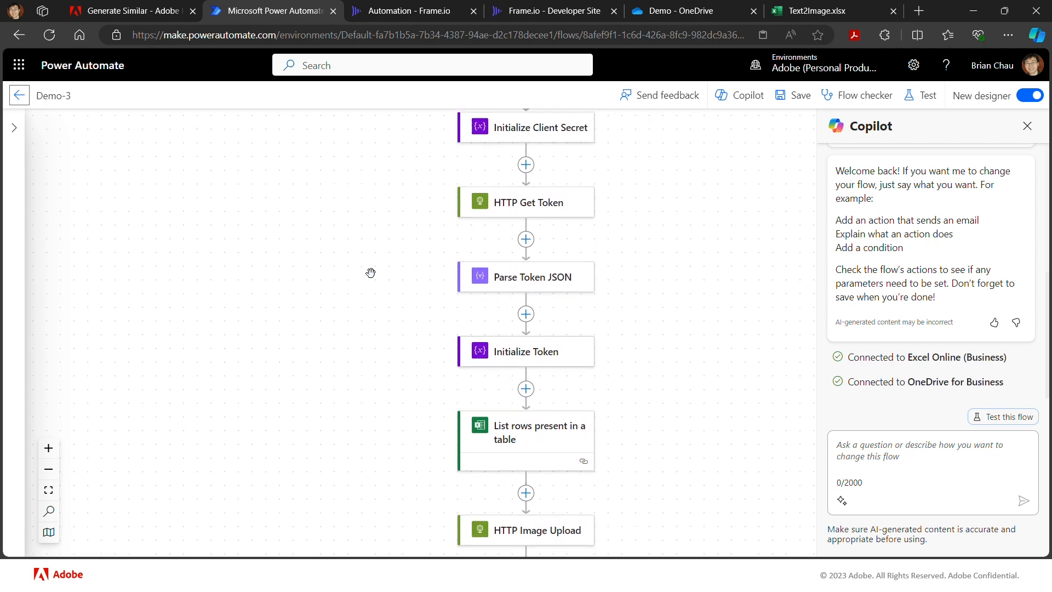
{"action": "scroll", "coordinate": [367, 253], "scroll_direction": "up", "scroll_amount": 1}
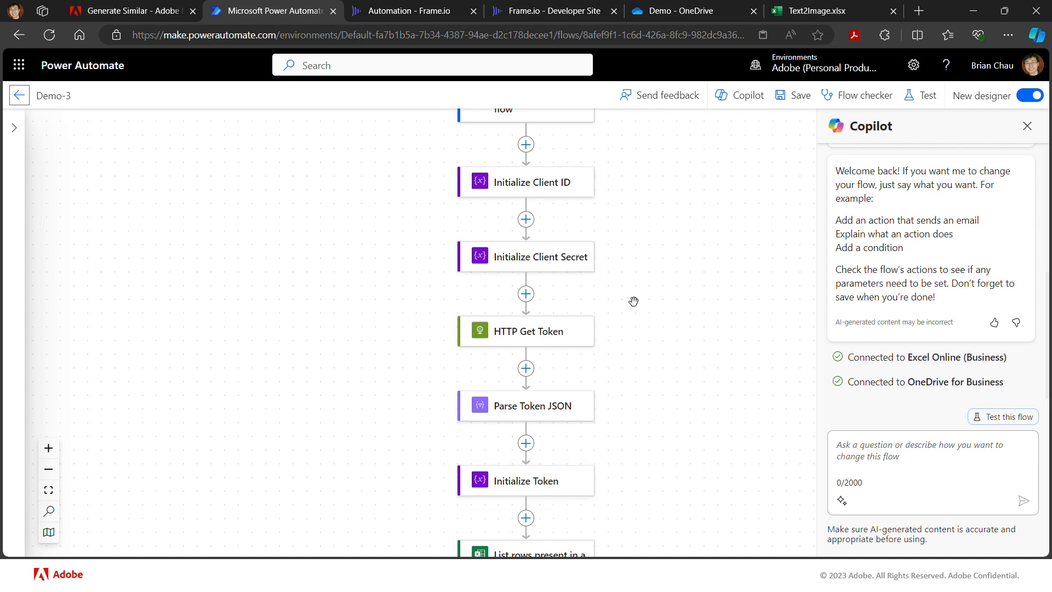
{"action": "scroll", "coordinate": [632, 437], "scroll_direction": "down", "scroll_amount": 4}
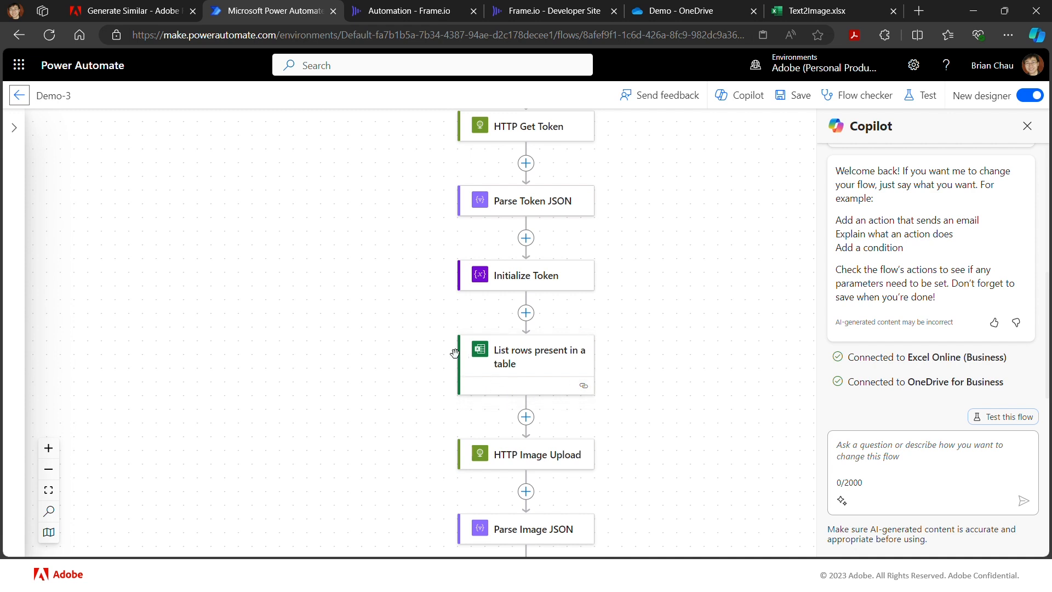
{"action": "scroll", "coordinate": [610, 371], "scroll_direction": "down", "scroll_amount": 1}
{"action": "scroll", "coordinate": [610, 371], "scroll_direction": "down", "scroll_amount": 1}
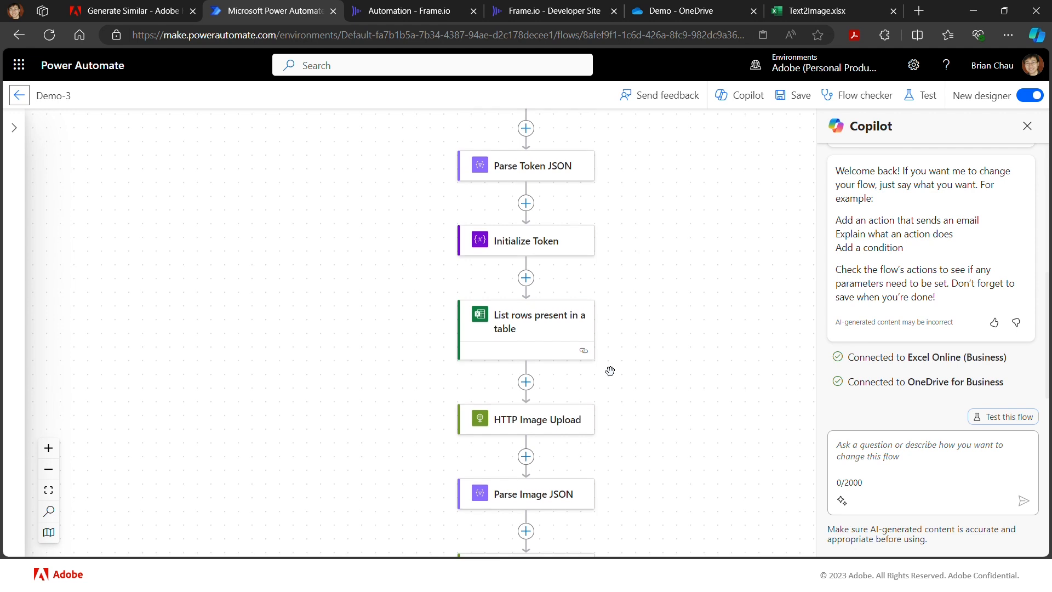
{"action": "scroll", "coordinate": [610, 371], "scroll_direction": "down", "scroll_amount": 2}
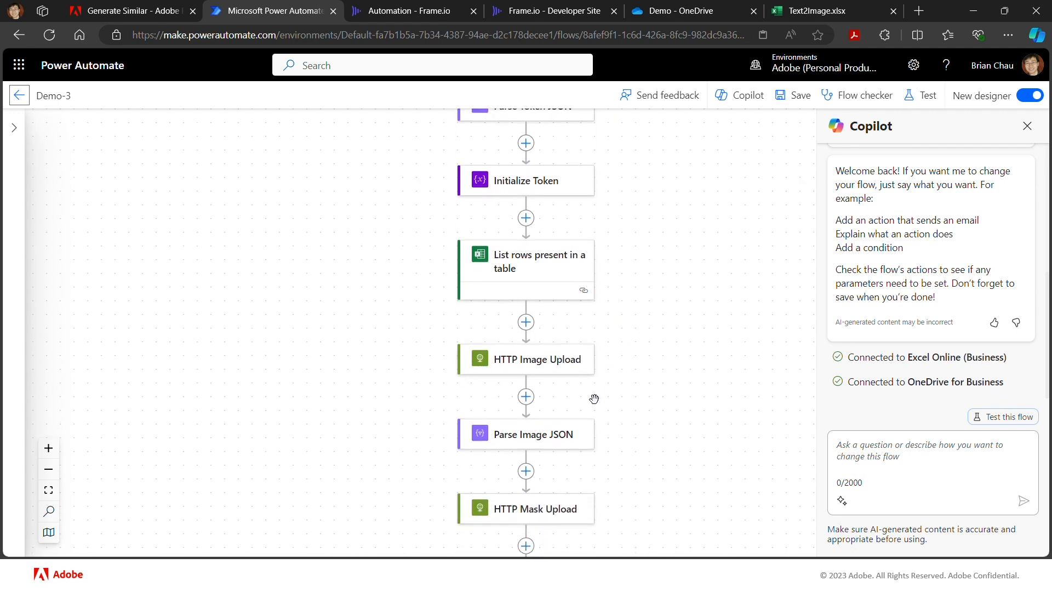
{"action": "scroll", "coordinate": [603, 415], "scroll_direction": "down", "scroll_amount": 1}
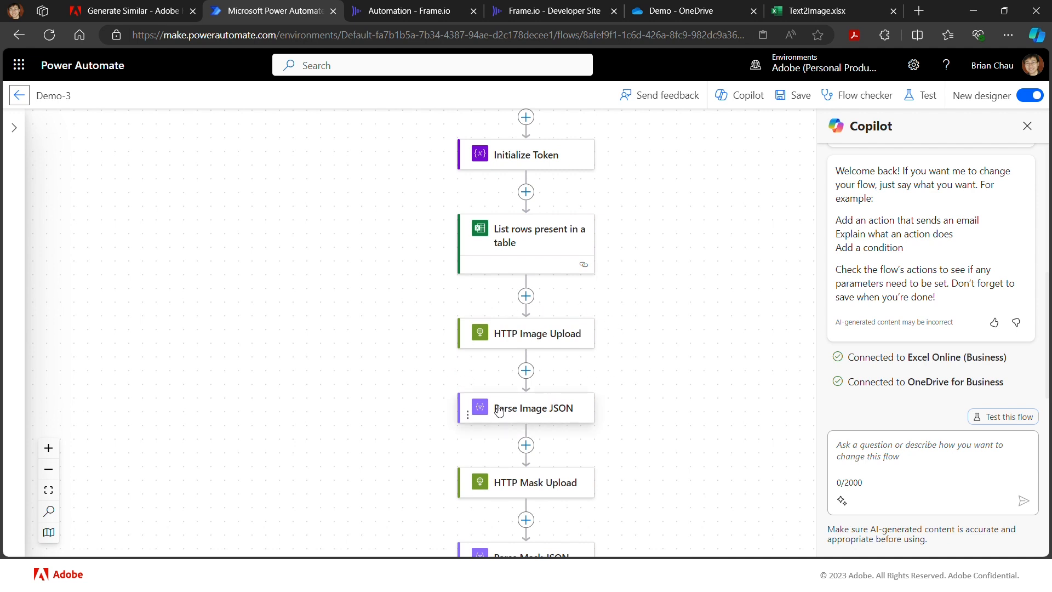
- Delete the HTTP Mask Upload and Parse Mask JSON actions from the flow
{"action": "scroll", "coordinate": [404, 416], "scroll_direction": "down", "scroll_amount": 3}
{"action": "left_click", "coordinate": [463, 402]}
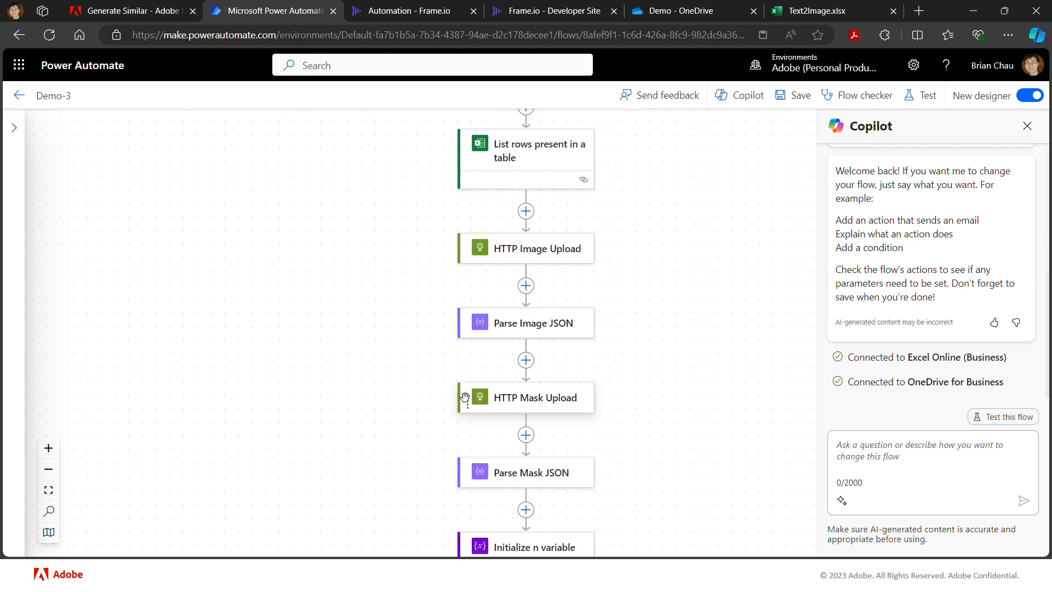
{"action": "key", "text": "Delete"}
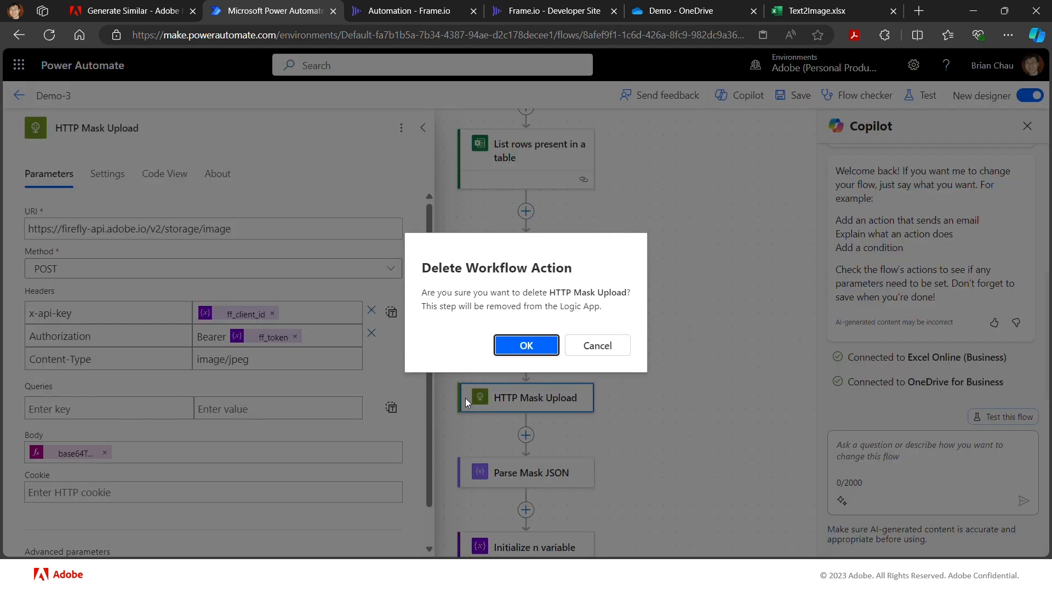
{"action": "left_click", "coordinate": [524, 345]}
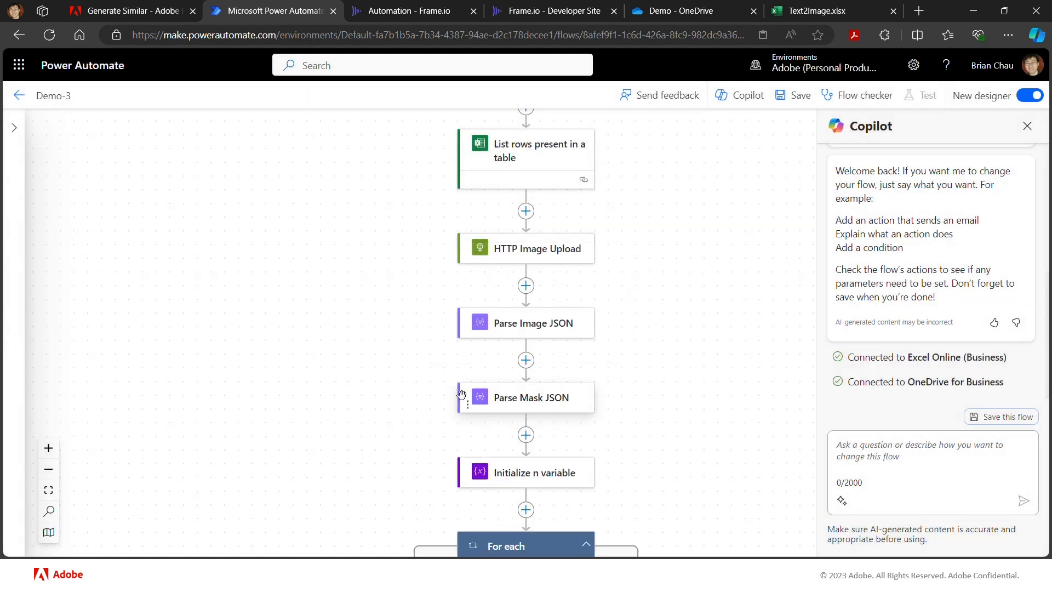
{"action": "left_click", "coordinate": [464, 397]}
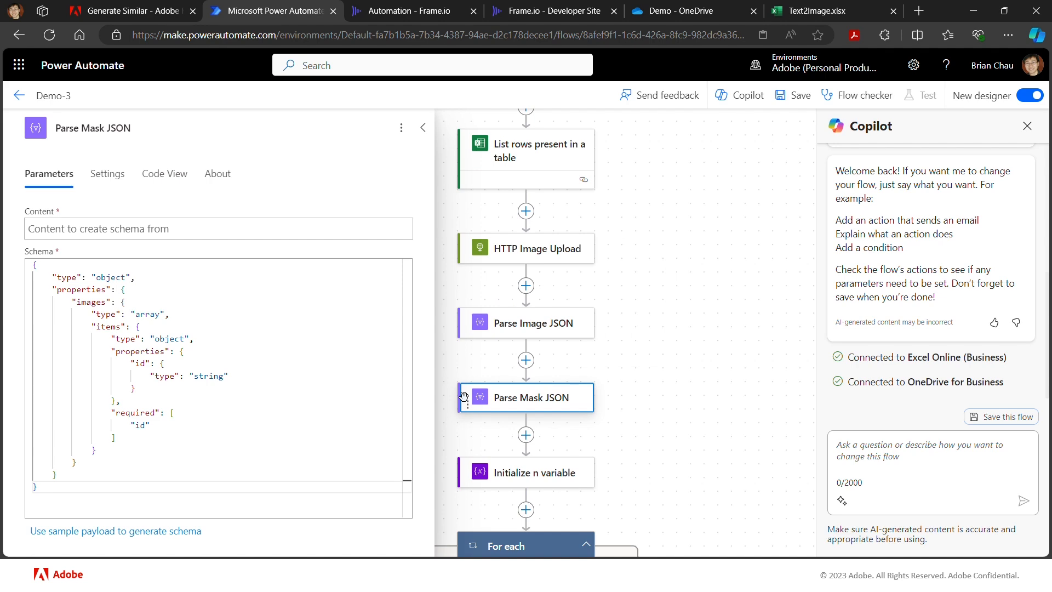
{"action": "key", "text": "Delete"}
{"action": "left_click", "coordinate": [520, 346]}
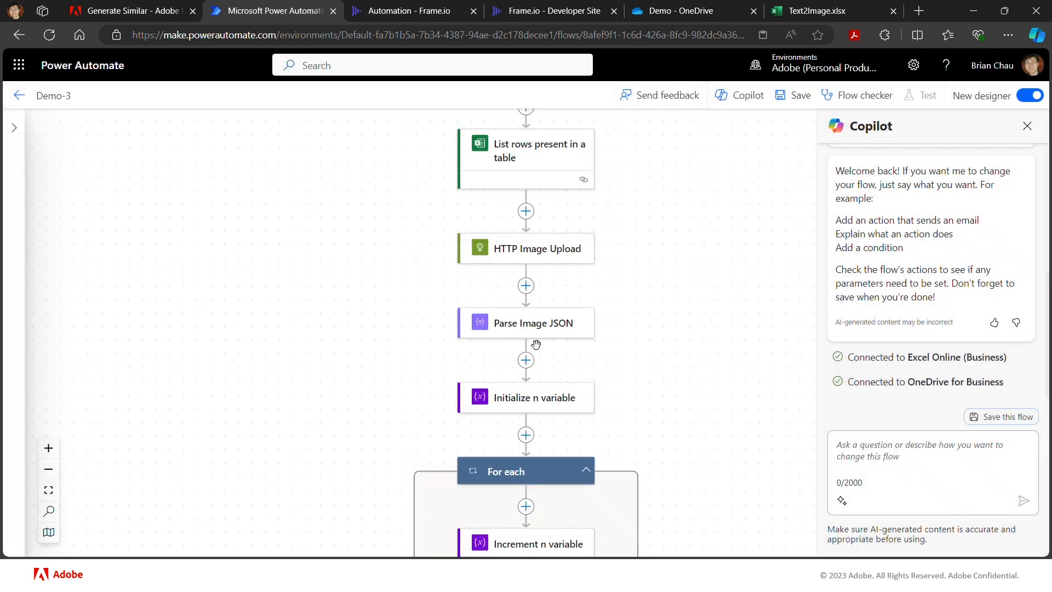
- Delete the outer For each loop below Initialize n variable, including all its child steps
{"action": "scroll", "coordinate": [667, 412], "scroll_direction": "down", "scroll_amount": 2}
{"action": "scroll", "coordinate": [667, 412], "scroll_direction": "down", "scroll_amount": 5}
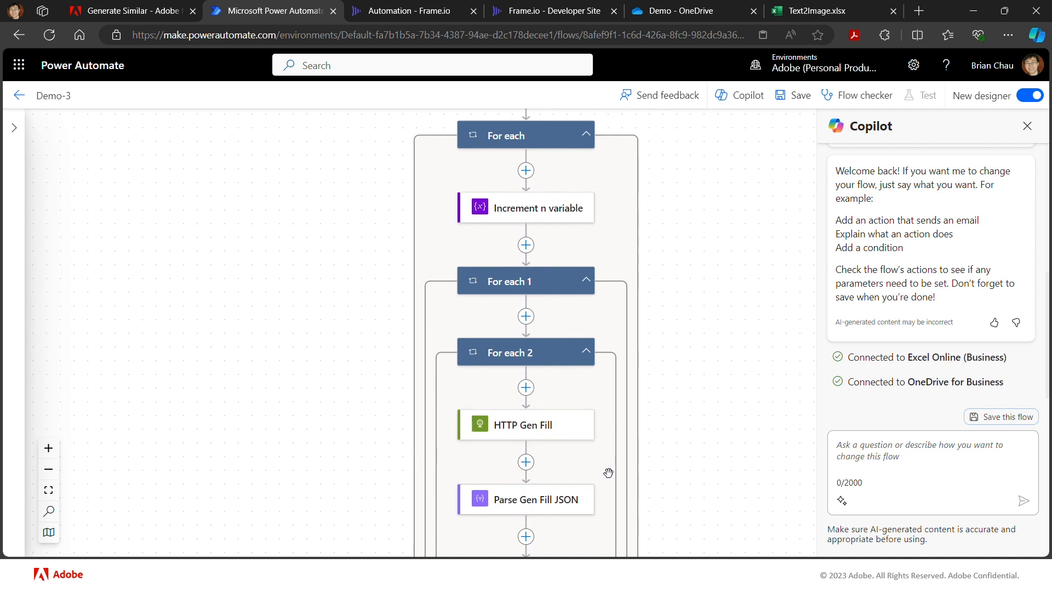
{"action": "scroll", "coordinate": [608, 472], "scroll_direction": "down", "scroll_amount": 3}
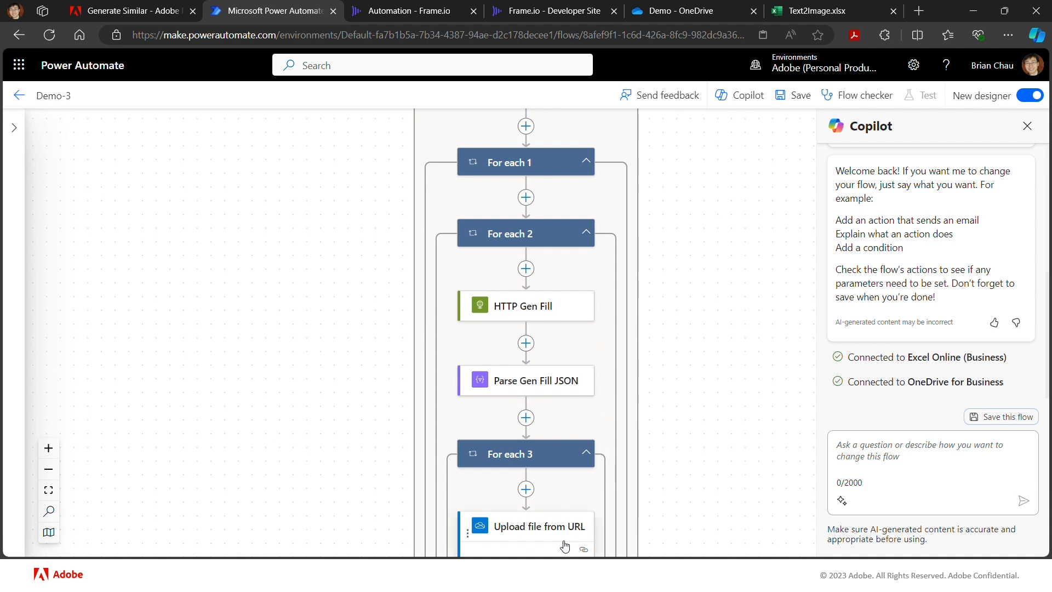
{"action": "scroll", "coordinate": [551, 553], "scroll_direction": "down", "scroll_amount": 1}
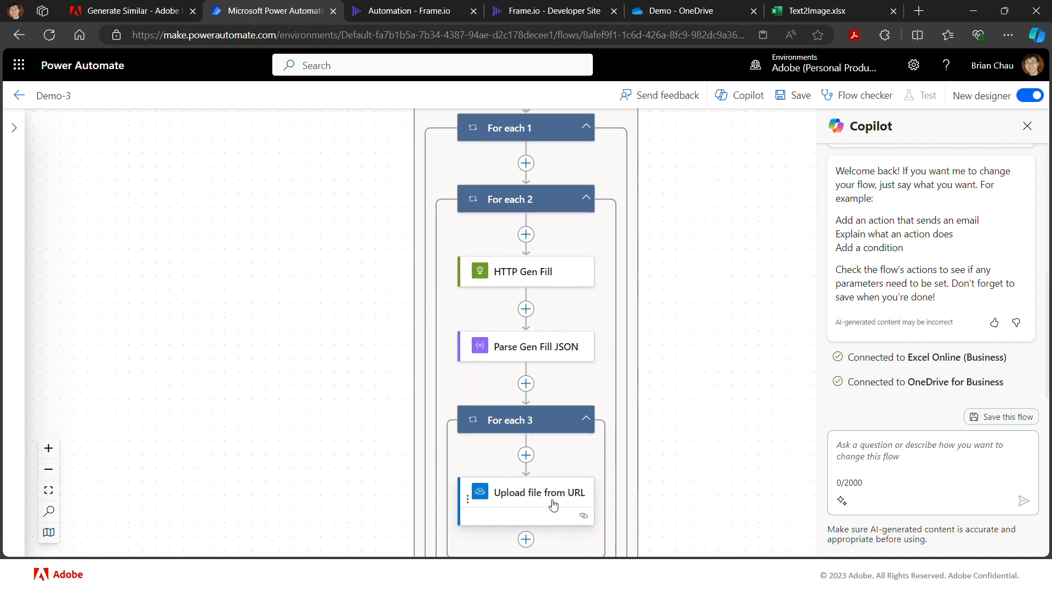
{"action": "scroll", "coordinate": [679, 422], "scroll_direction": "up", "scroll_amount": 1}
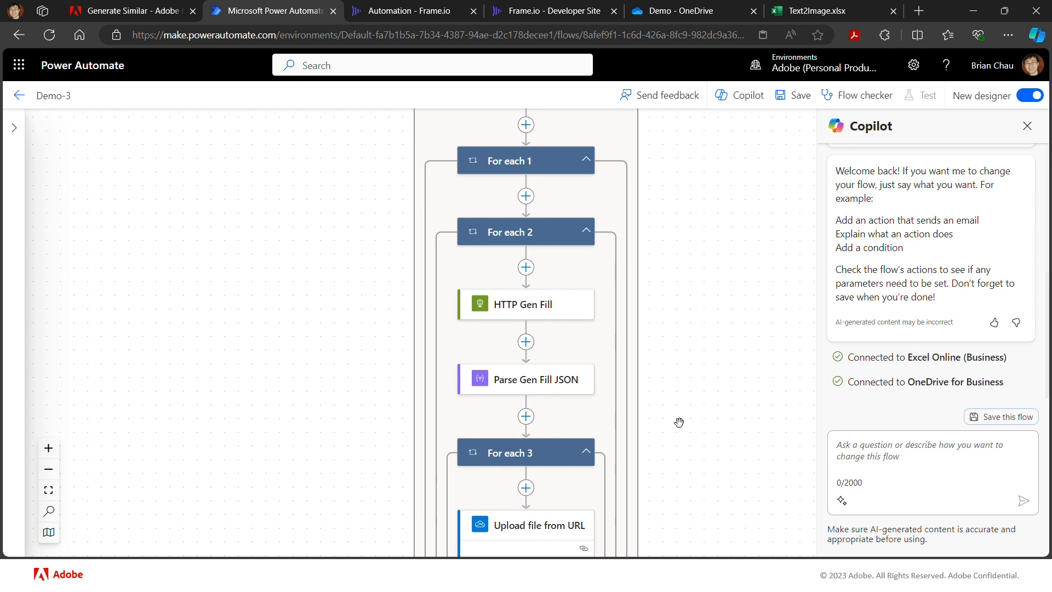
{"action": "scroll", "coordinate": [679, 423], "scroll_direction": "up", "scroll_amount": 1}
{"action": "scroll", "coordinate": [676, 423], "scroll_direction": "down", "scroll_amount": 2}
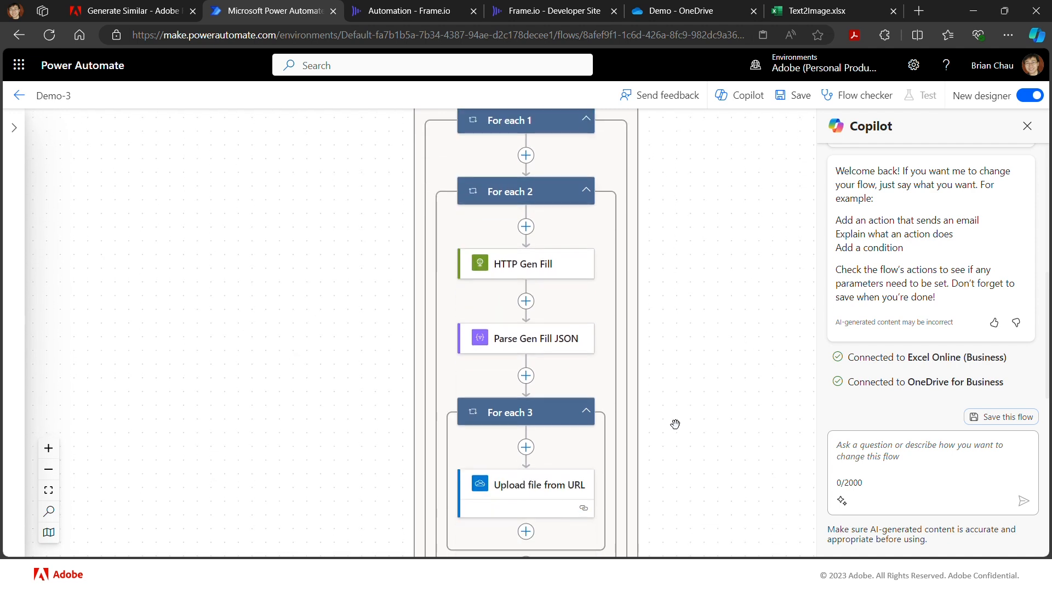
{"action": "scroll", "coordinate": [688, 353], "scroll_direction": "up", "scroll_amount": 5}
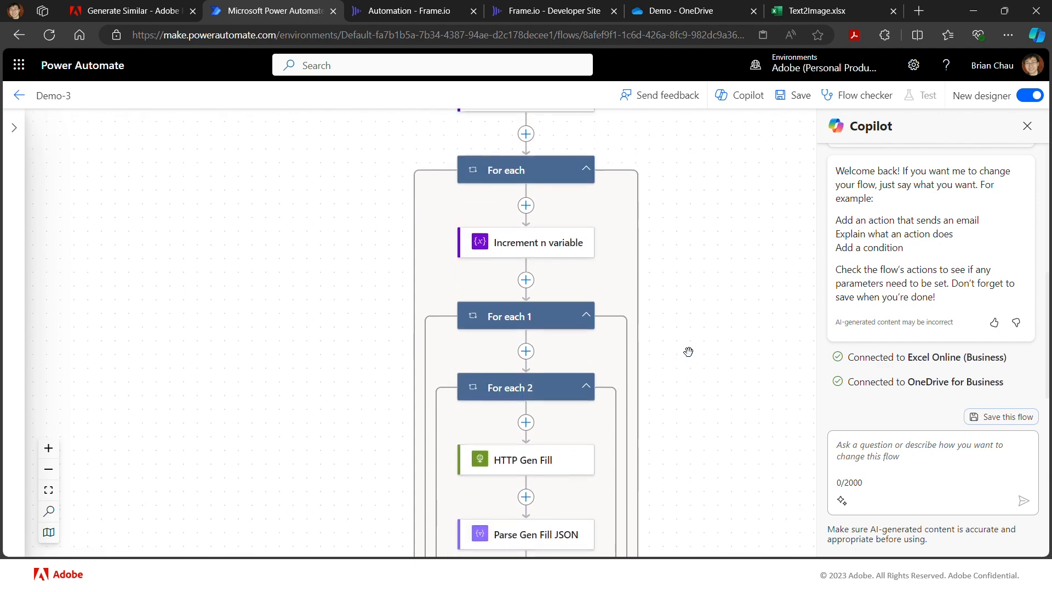
{"action": "scroll", "coordinate": [688, 352], "scroll_direction": "up", "scroll_amount": 2}
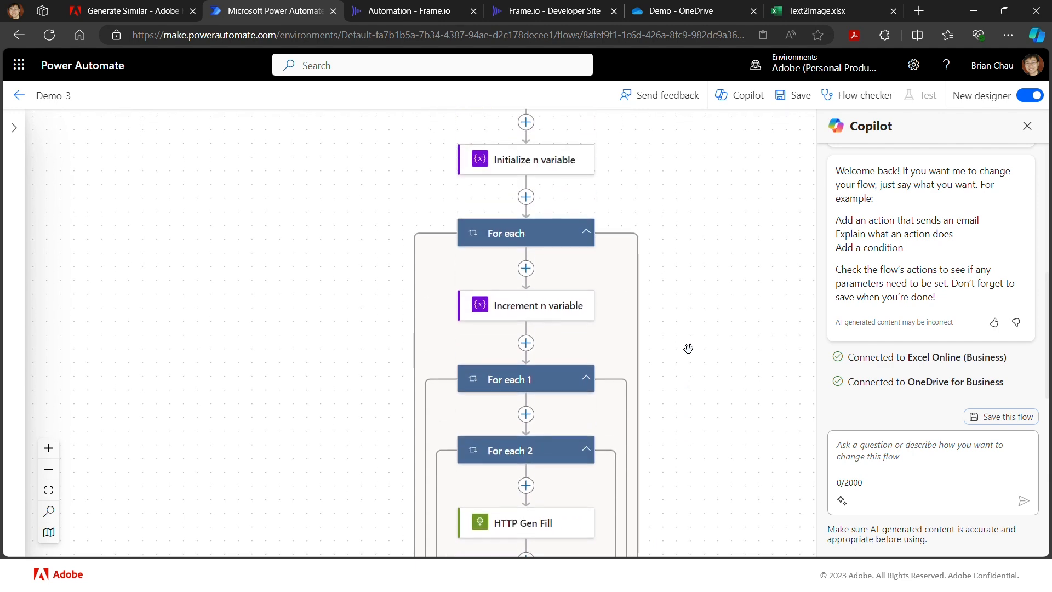
{"action": "left_click", "coordinate": [462, 233]}
{"action": "key", "text": "Delete"}
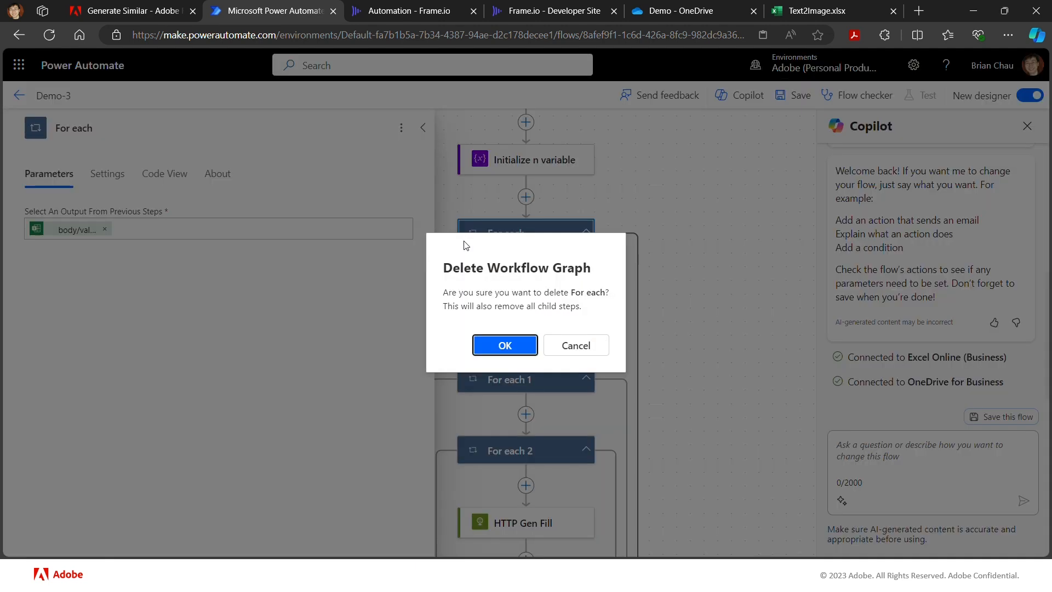
{"action": "left_click", "coordinate": [482, 344]}
- Delete the "Manually trigger a flow" trigger at the start of the flow
{"action": "scroll", "coordinate": [548, 265], "scroll_direction": "up", "scroll_amount": 3}
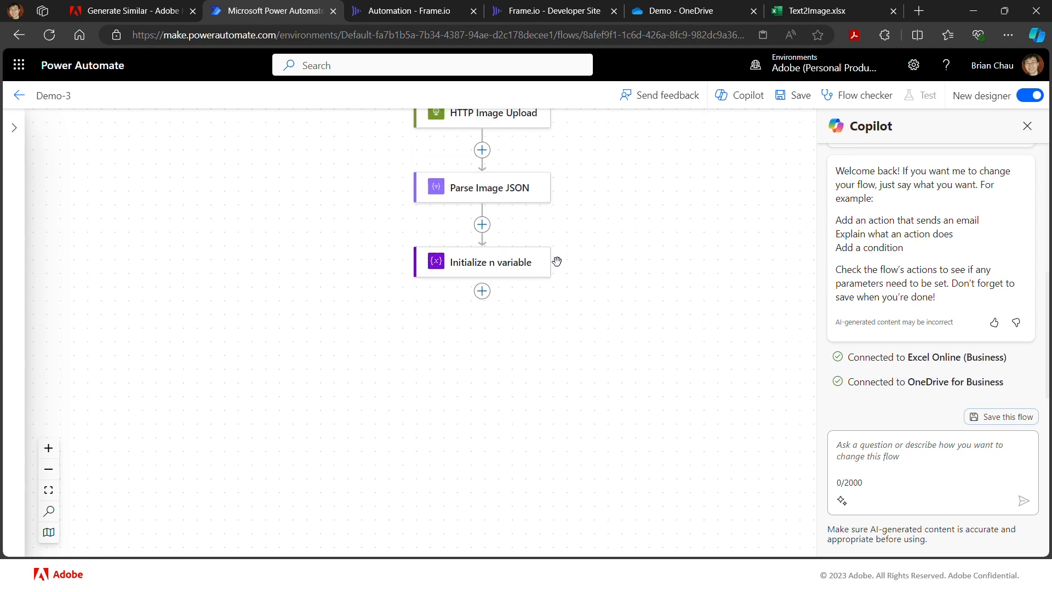
{"action": "scroll", "coordinate": [557, 261], "scroll_direction": "up", "scroll_amount": 6}
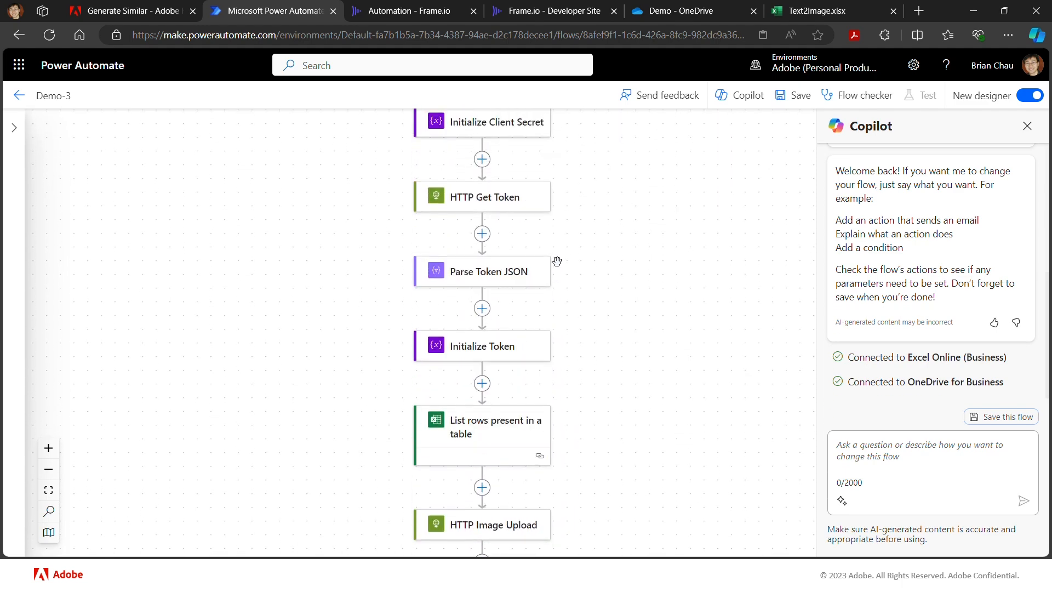
{"action": "scroll", "coordinate": [557, 261], "scroll_direction": "left", "scroll_amount": 2}
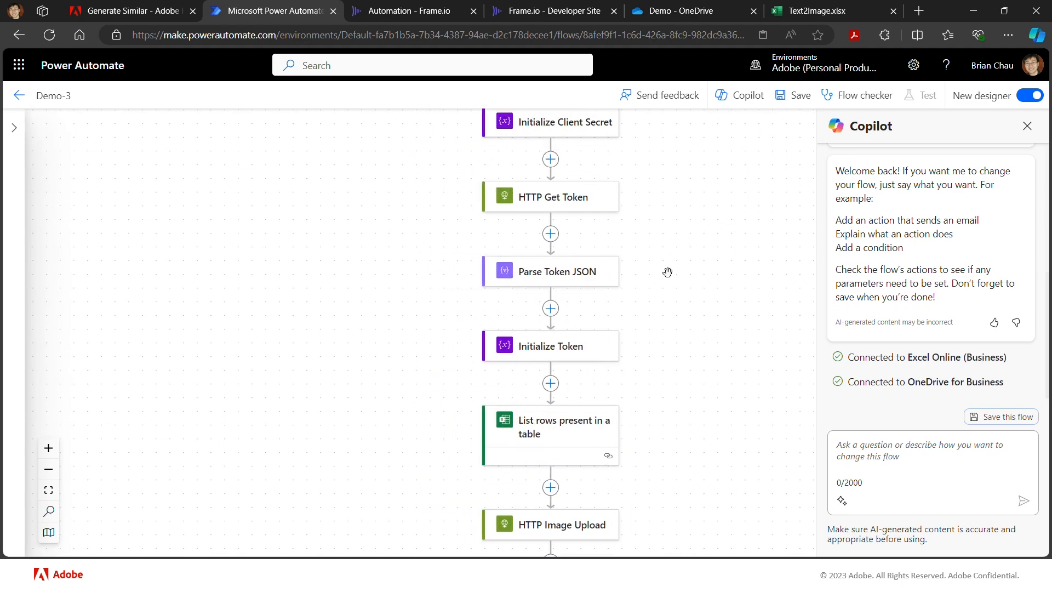
{"action": "scroll", "coordinate": [669, 274], "scroll_direction": "up", "scroll_amount": 3}
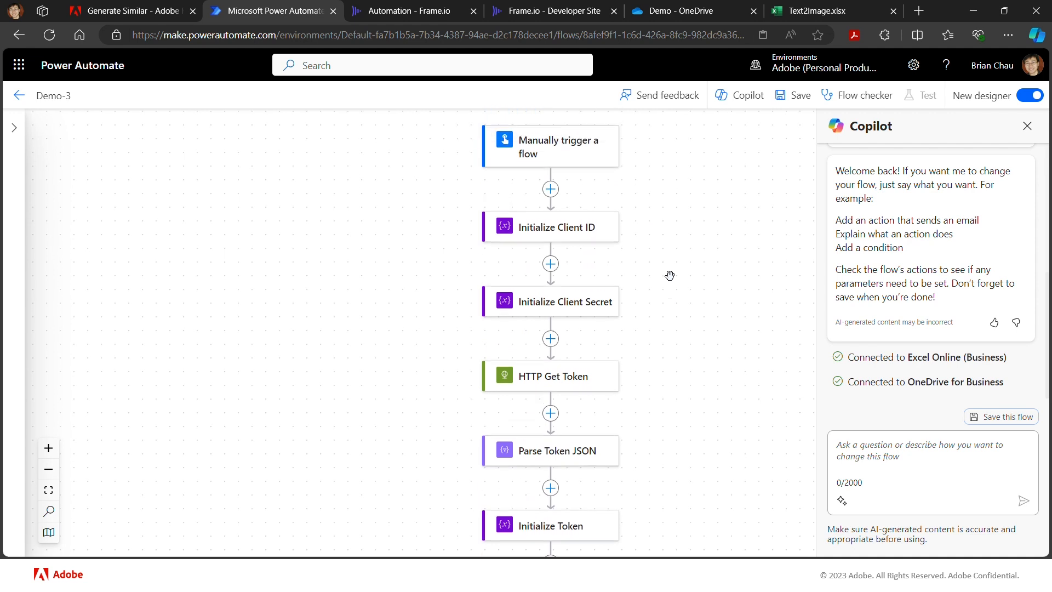
{"action": "scroll", "coordinate": [670, 275], "scroll_direction": "up", "scroll_amount": 1}
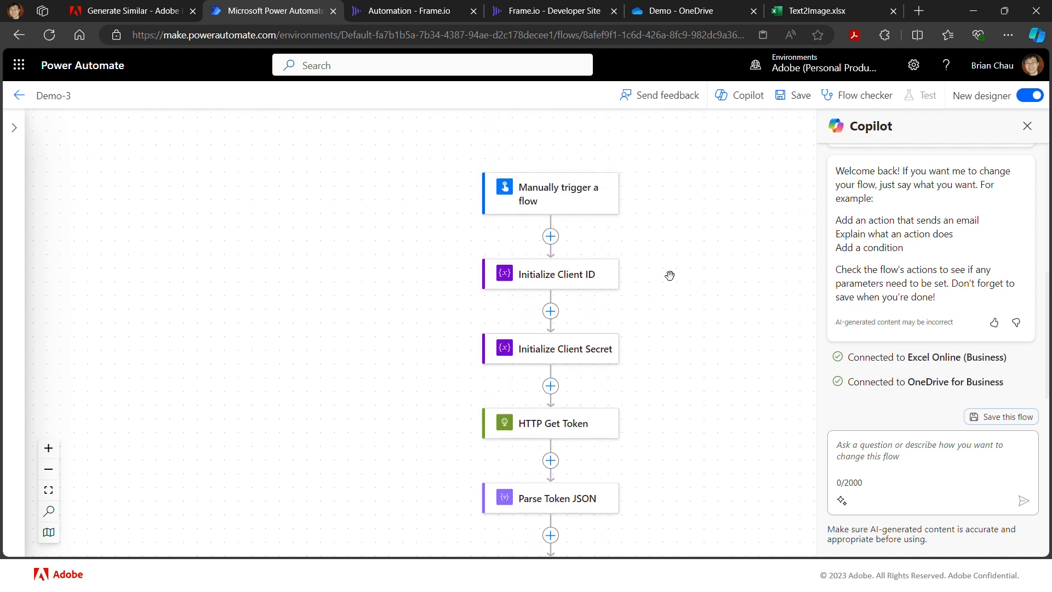
{"action": "scroll", "coordinate": [670, 275], "scroll_direction": "left", "scroll_amount": 1}
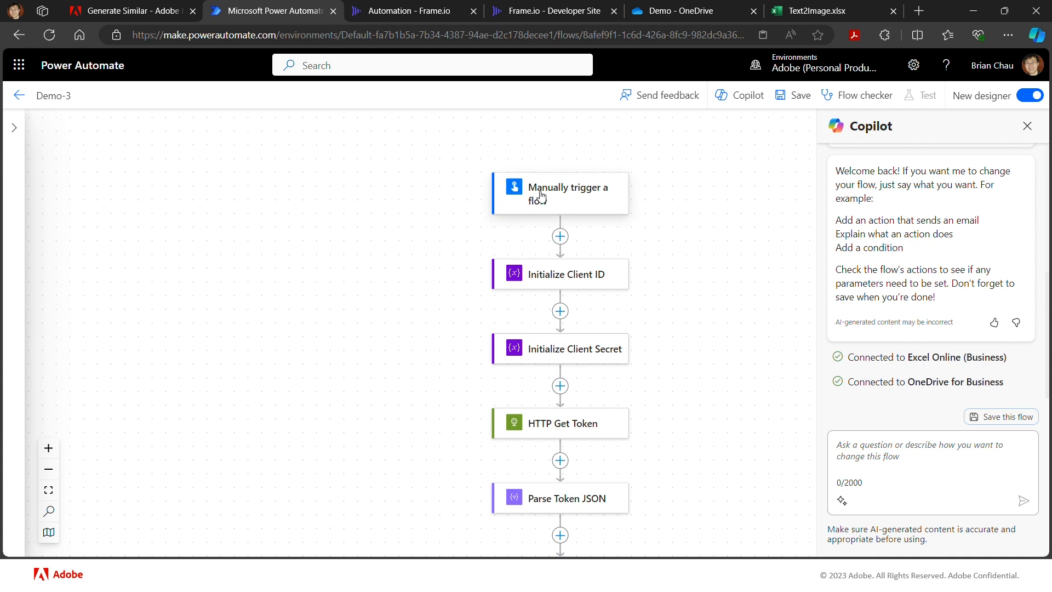
{"action": "left_click", "coordinate": [500, 197]}
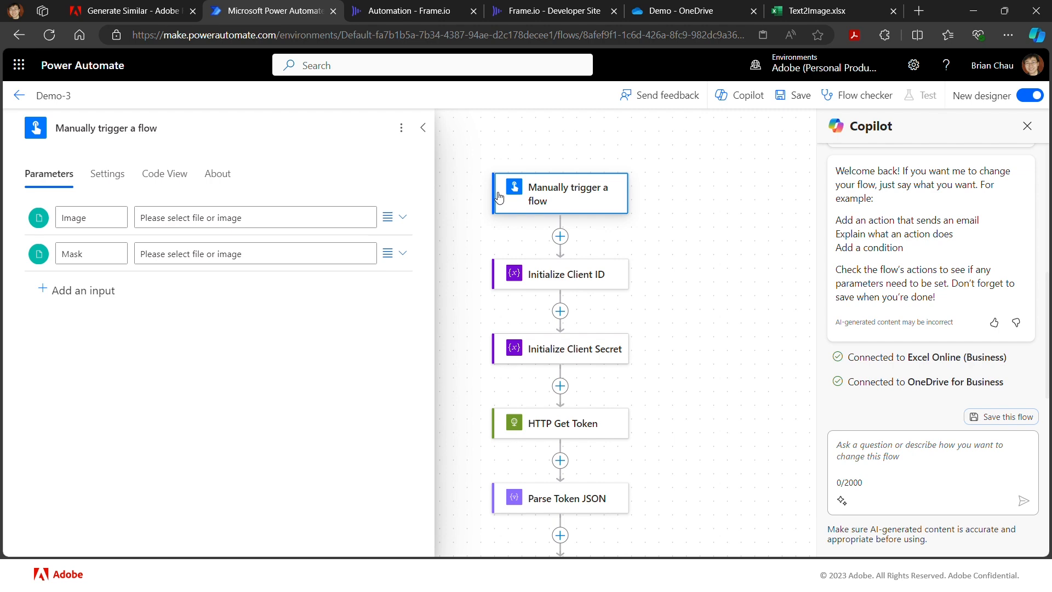
{"action": "key", "text": "Delete"}
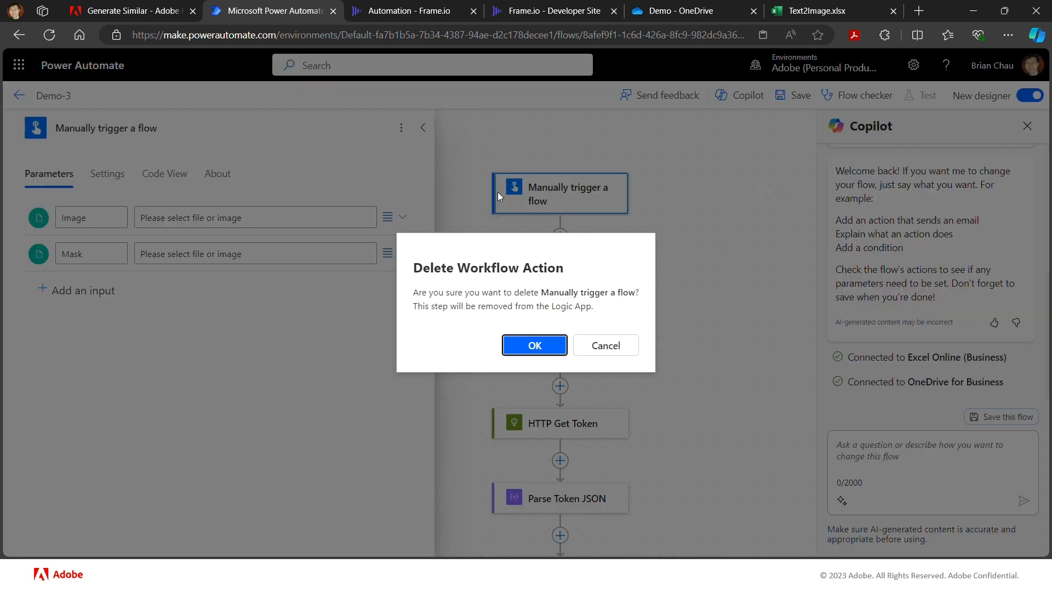
{"action": "left_click", "coordinate": [548, 357]}
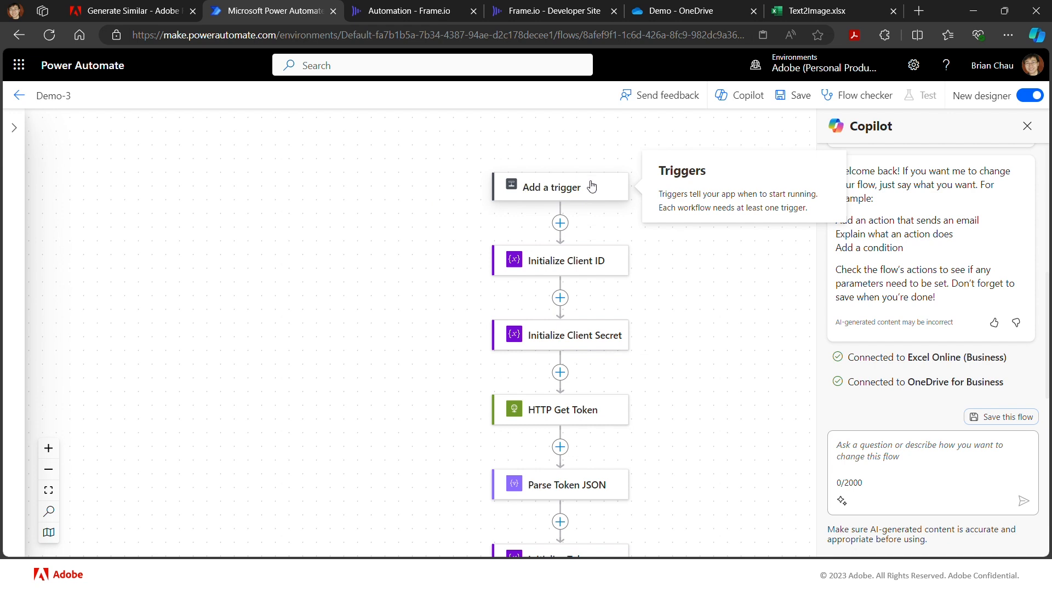
- Search the triggers for "http re" and add "When an HTTP request is received" as the flow's trigger
{"action": "left_click", "coordinate": [556, 193]}
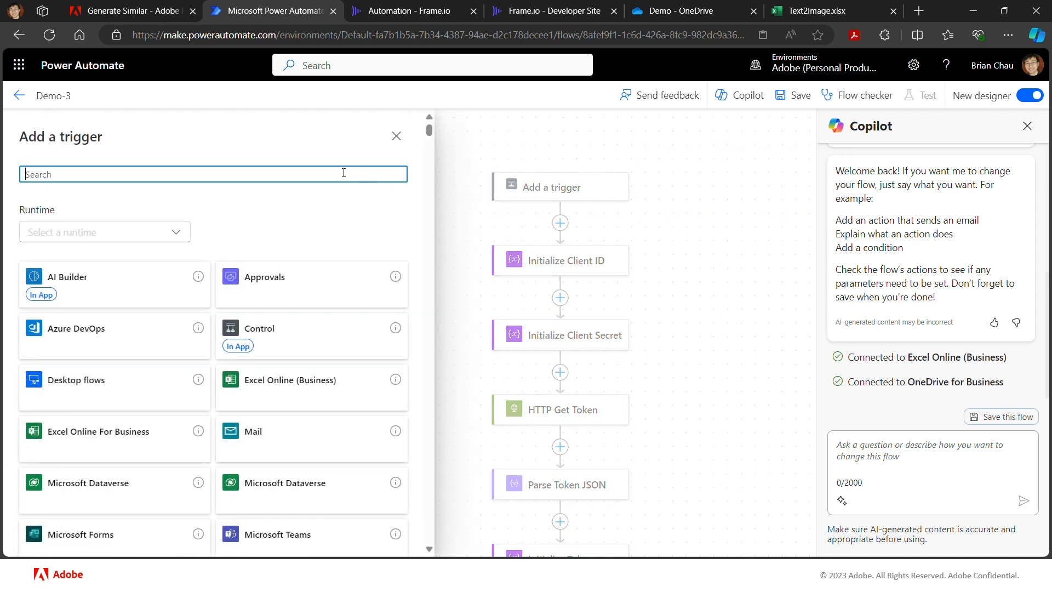
{"action": "type", "text": "h"}
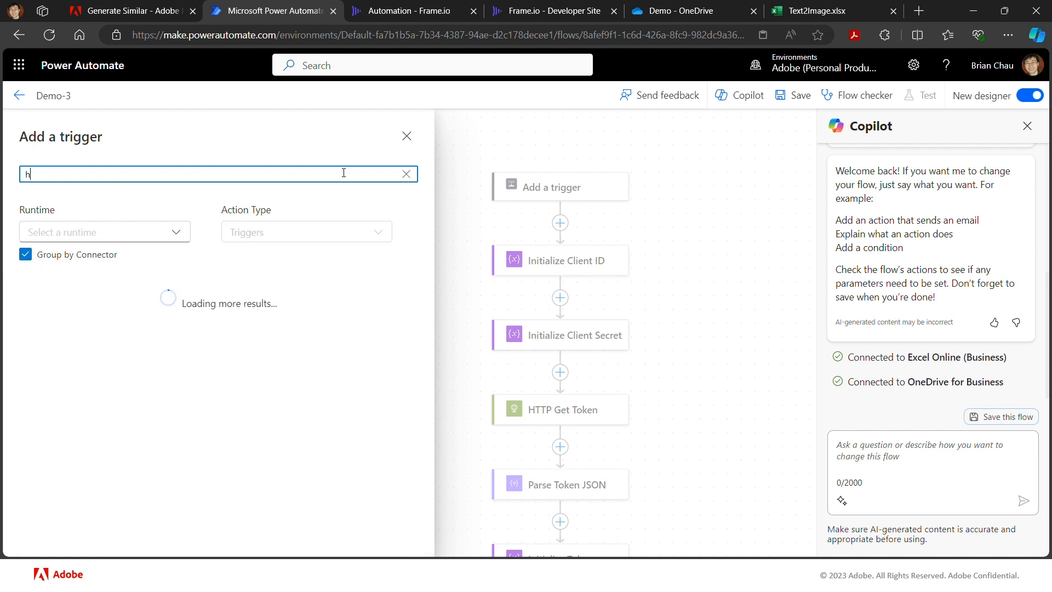
{"action": "type", "text": "ttp re"}
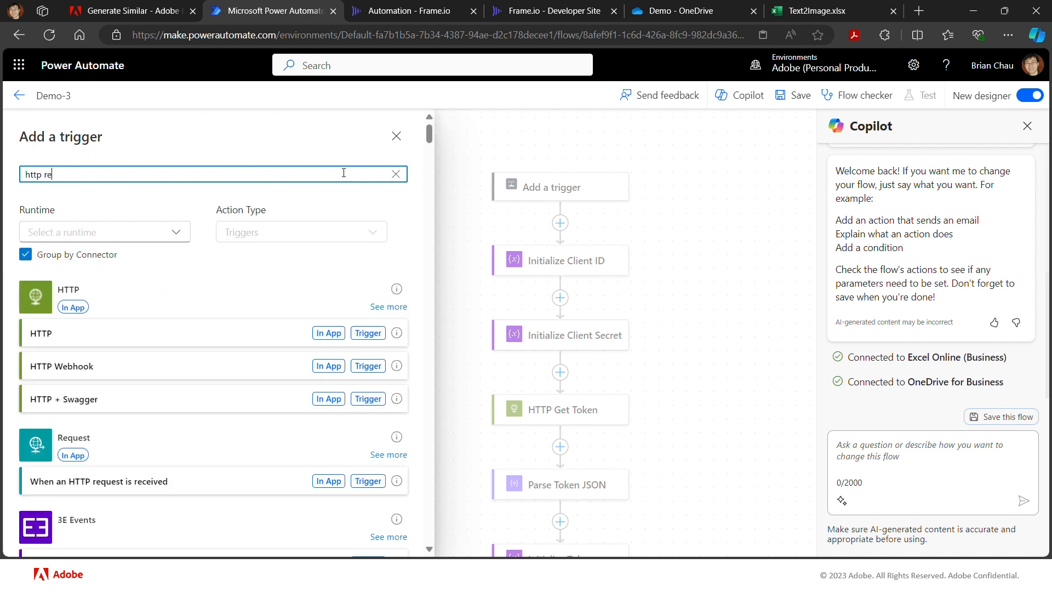
{"action": "left_click", "coordinate": [151, 485]}
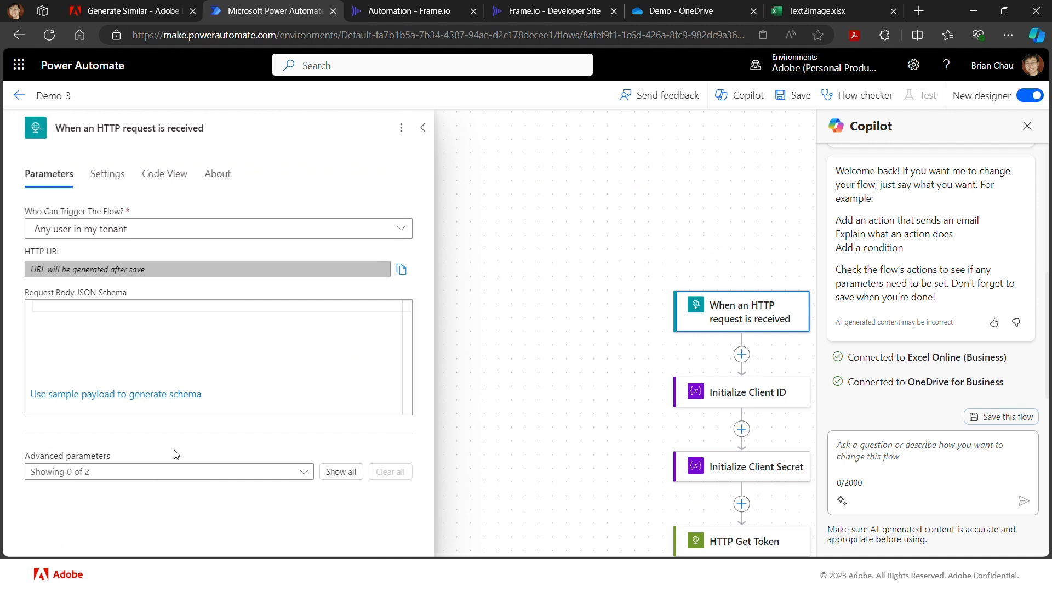
- Allow Anyone to trigger the flow, and copy the HTTP URL generated by saving it
{"action": "left_click", "coordinate": [404, 229]}
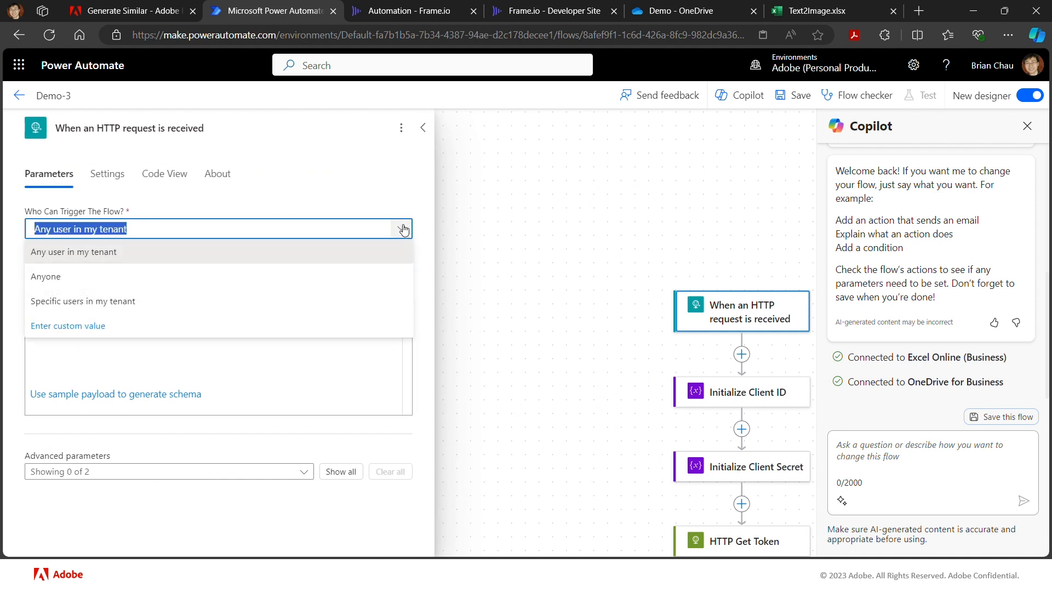
{"action": "left_click", "coordinate": [319, 277]}
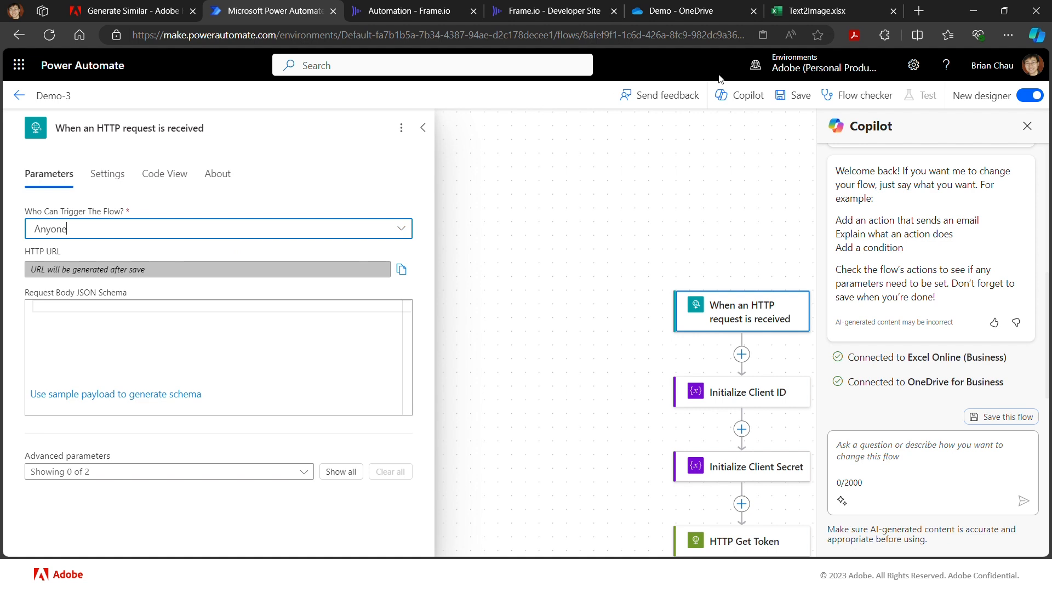
{"action": "left_click", "coordinate": [803, 96]}
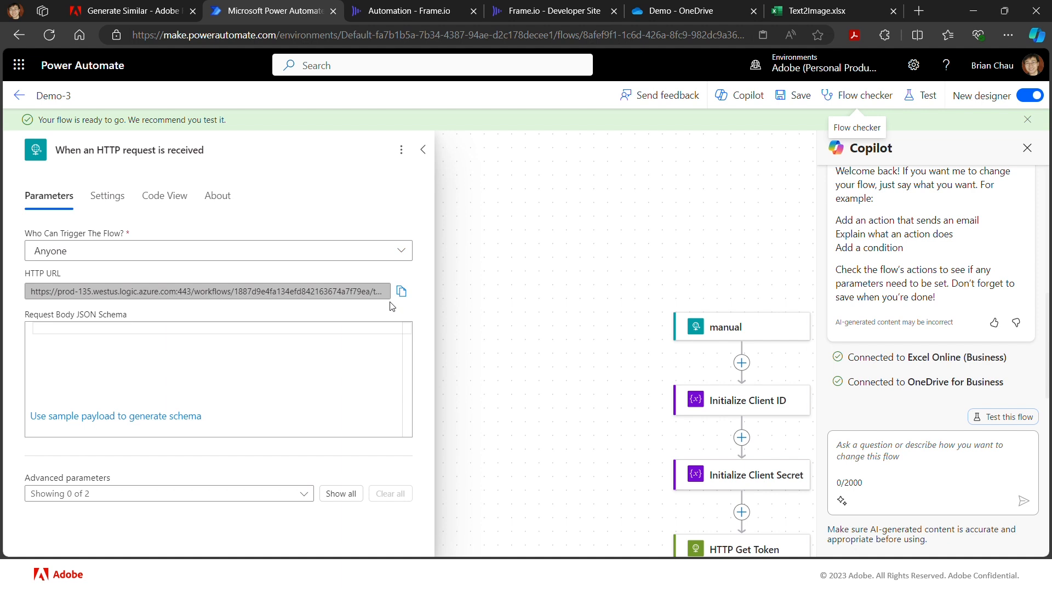
{"action": "left_click", "coordinate": [402, 291]}
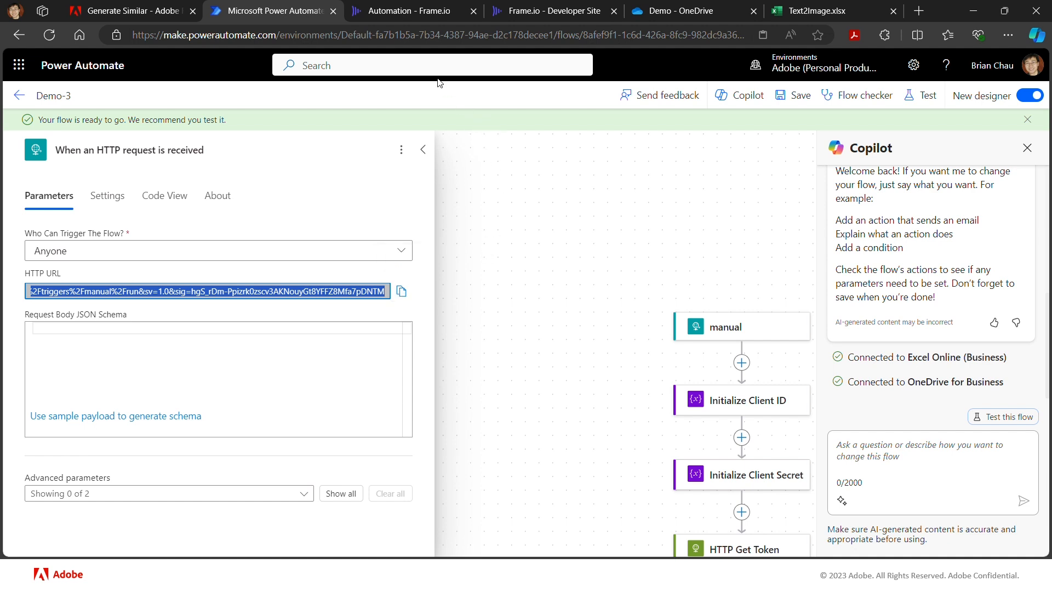
- Switch to Frame.io and examine the actions available for cream1.png in the Automation project's Obj Comp folder
{"action": "left_click", "coordinate": [394, 16]}
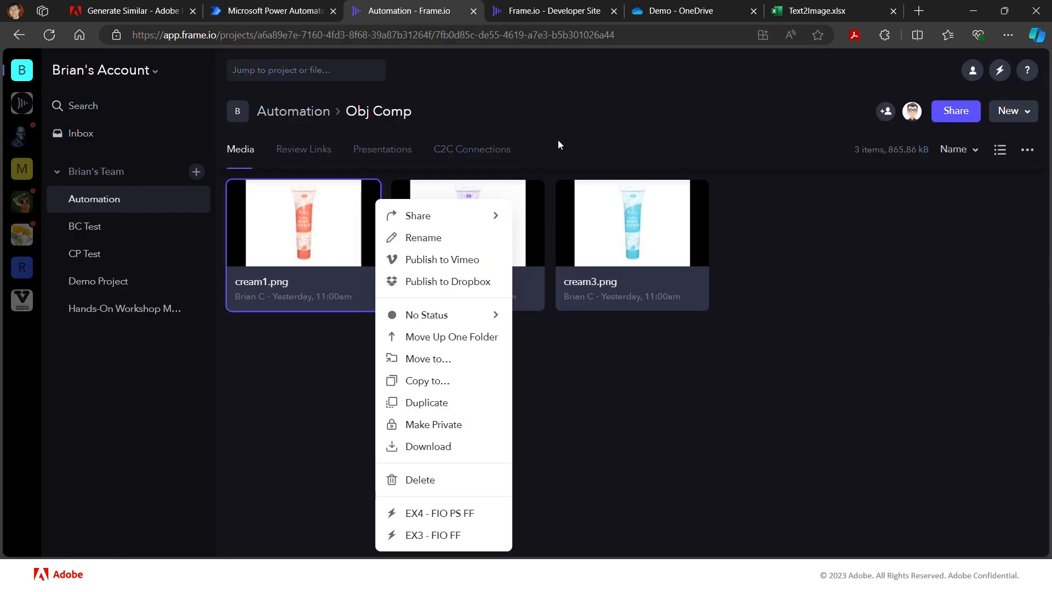
{"action": "left_click", "coordinate": [571, 149]}
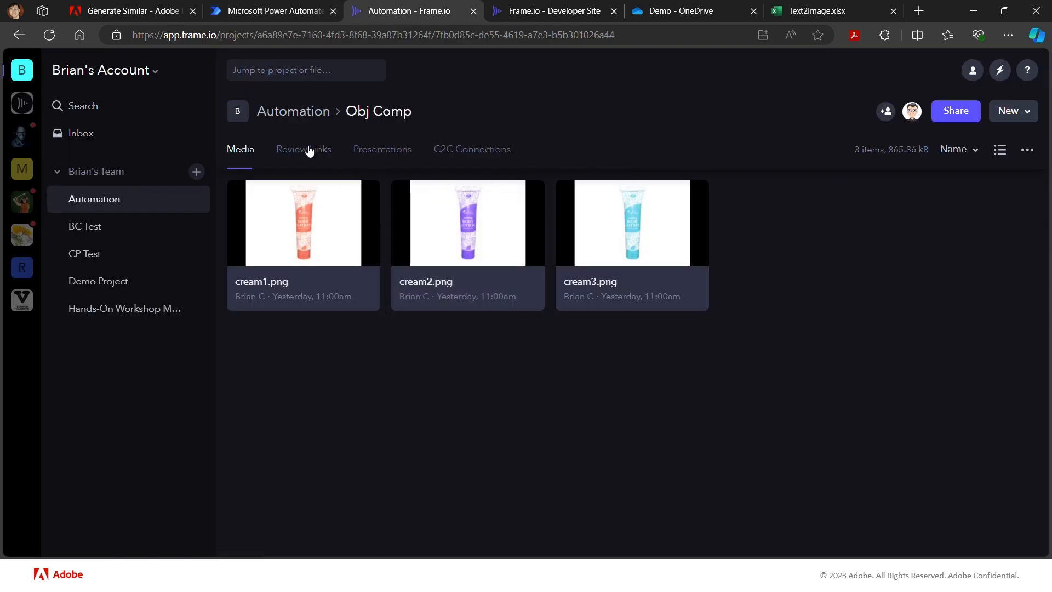
{"action": "left_click", "coordinate": [291, 115]}
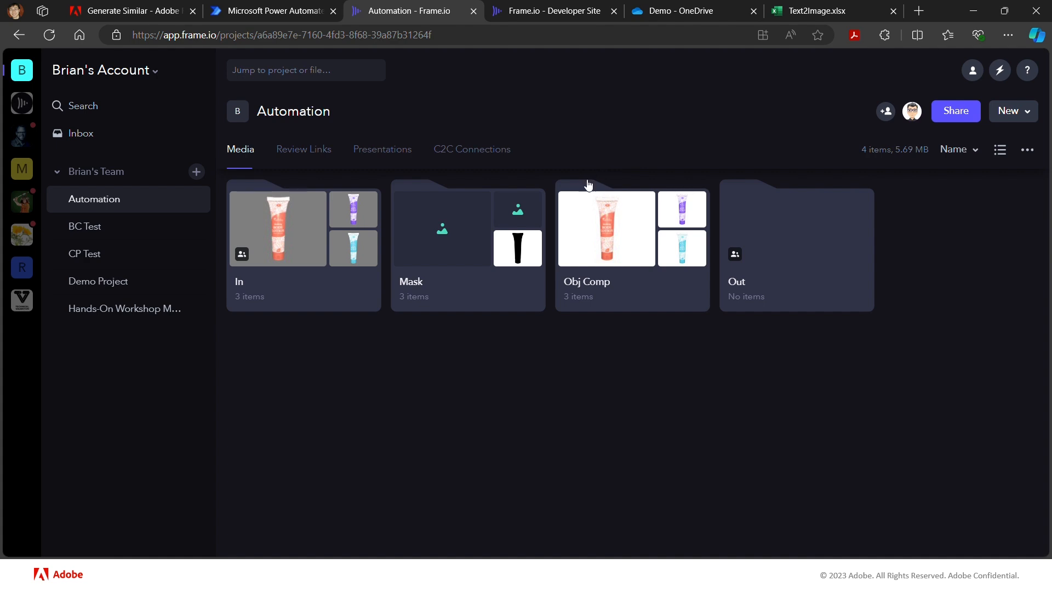
{"action": "left_click", "coordinate": [612, 250]}
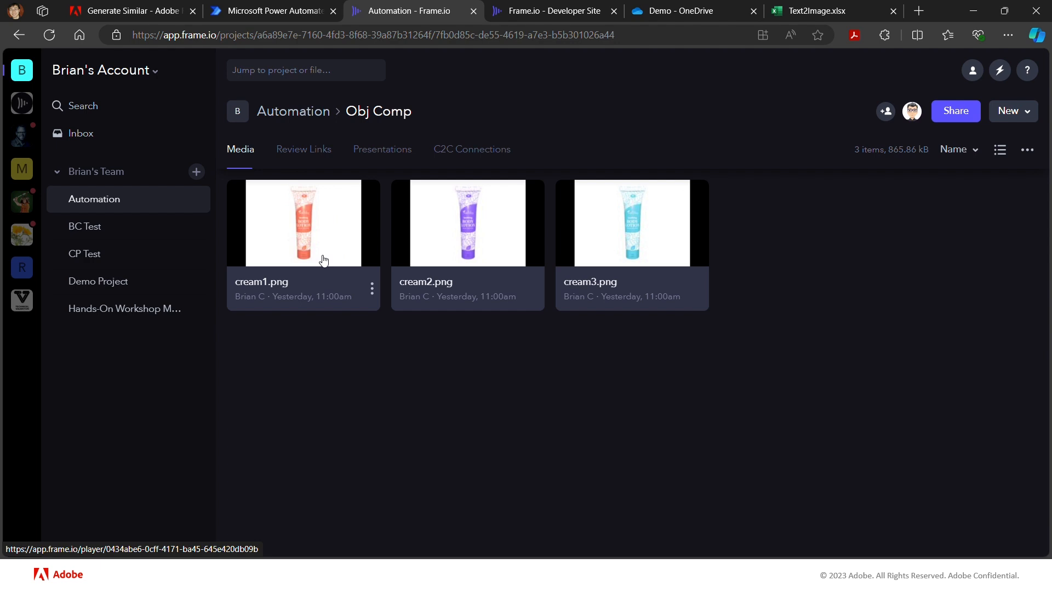
{"action": "left_click", "coordinate": [373, 288]}
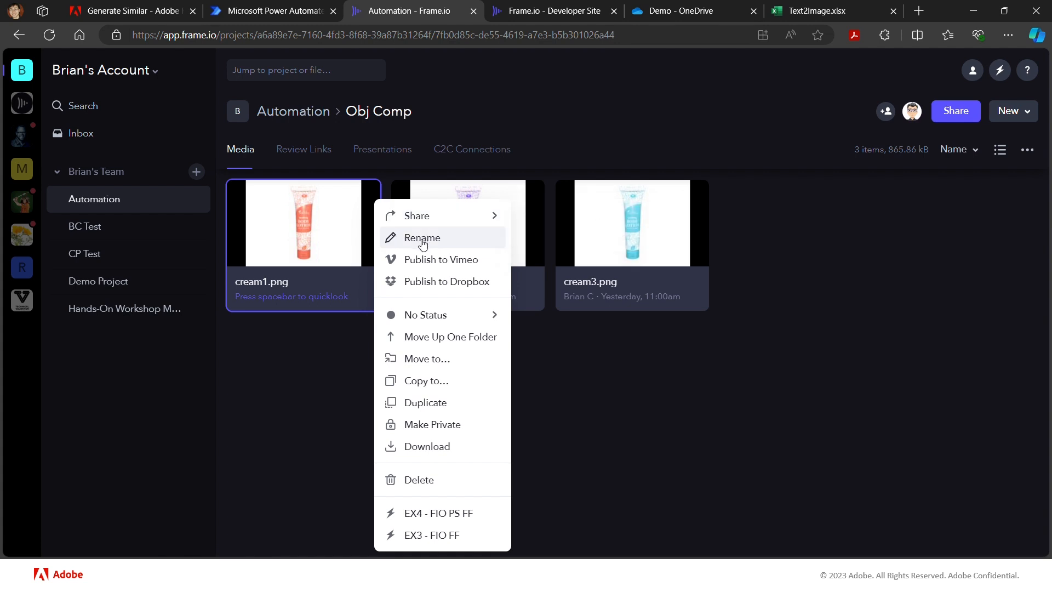
{"action": "mouse_move", "coordinate": [437, 220]}
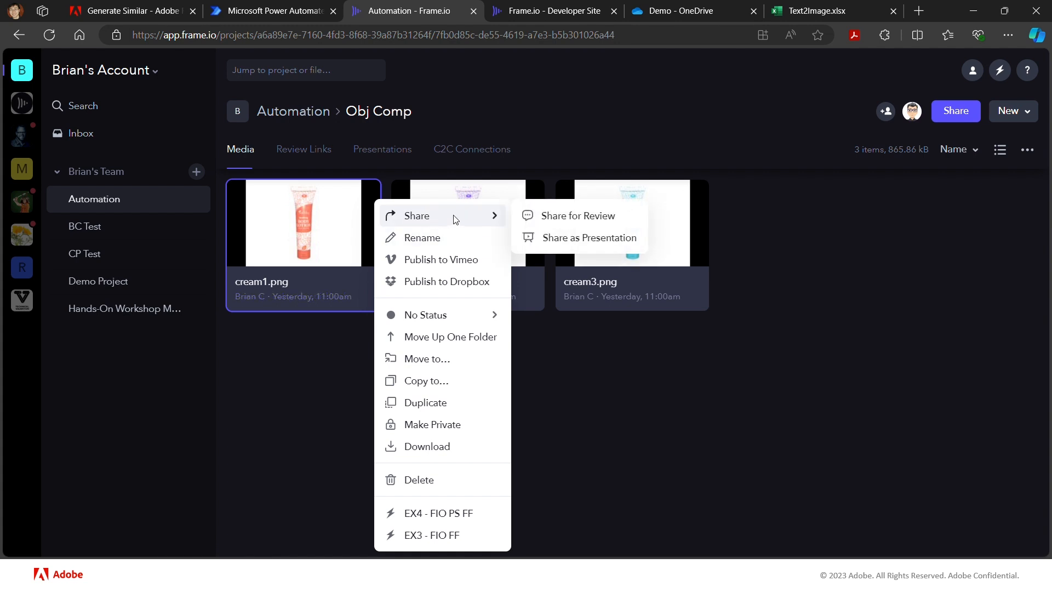
{"action": "mouse_move", "coordinate": [424, 317]}
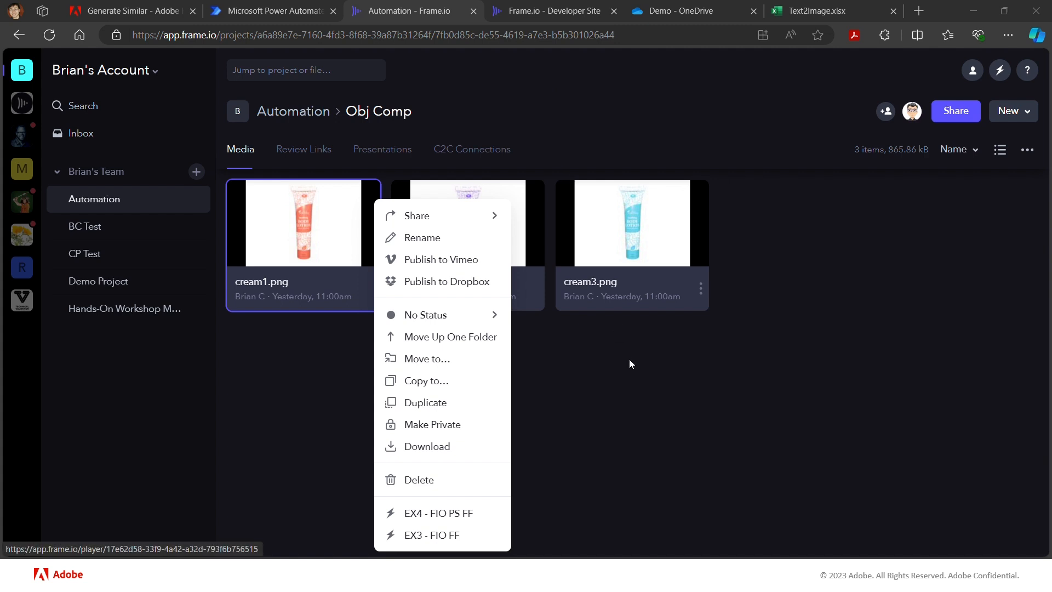
- Switch to the Frame.io Developer Site and view its OAuth Apps page
{"action": "key", "text": "alt+Tab"}
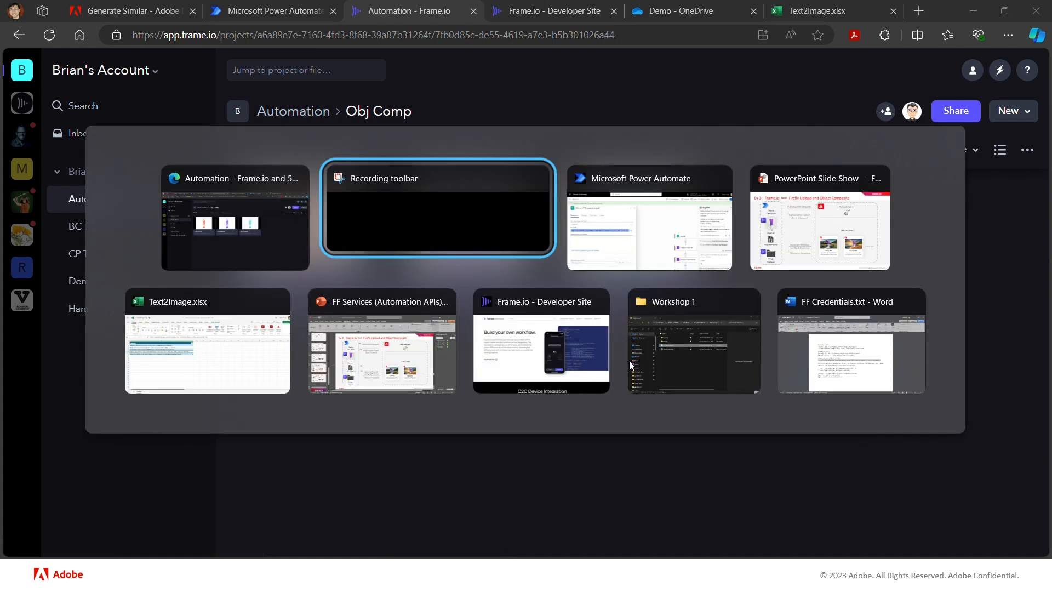
{"action": "key", "text": "Tab"}
{"action": "key", "text": "Tab"}
{"action": "key", "text": "Tab"}
{"action": "key", "text": "Tab"}
{"action": "key", "text": "Tab"}
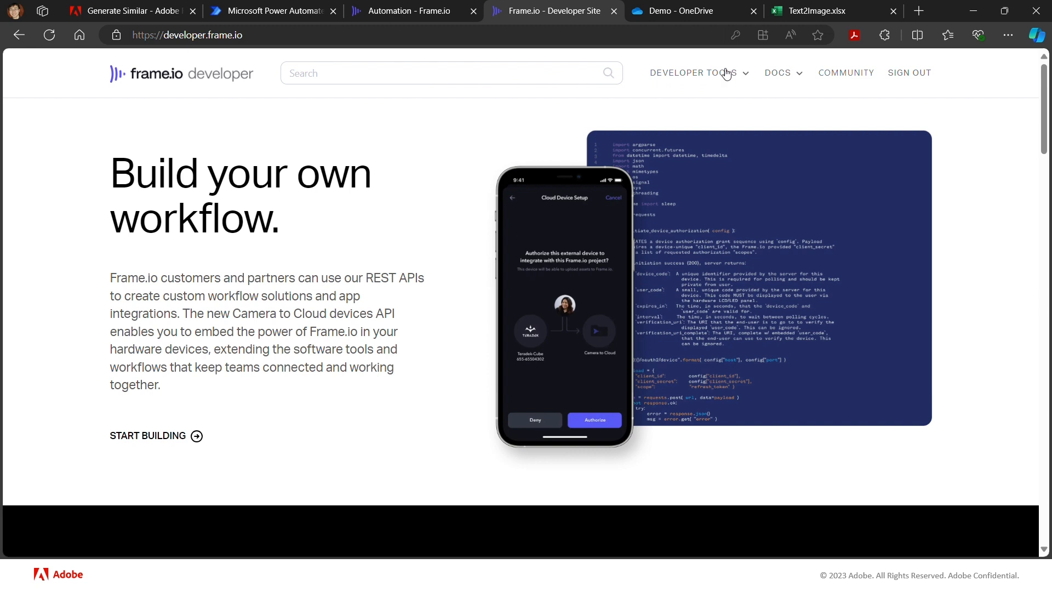
{"action": "left_click", "coordinate": [747, 77]}
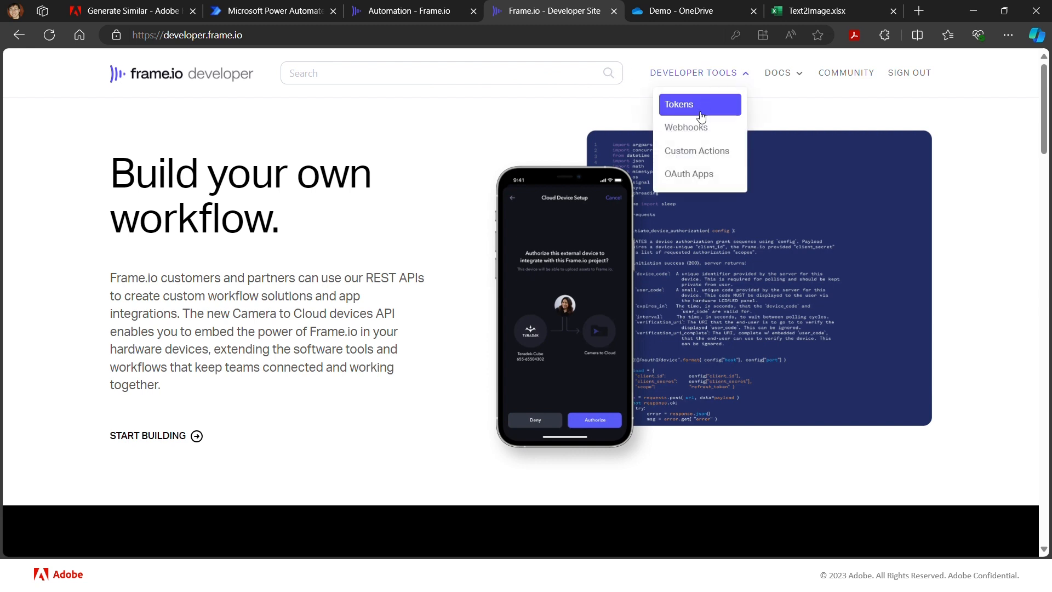
{"action": "left_click", "coordinate": [725, 180]}
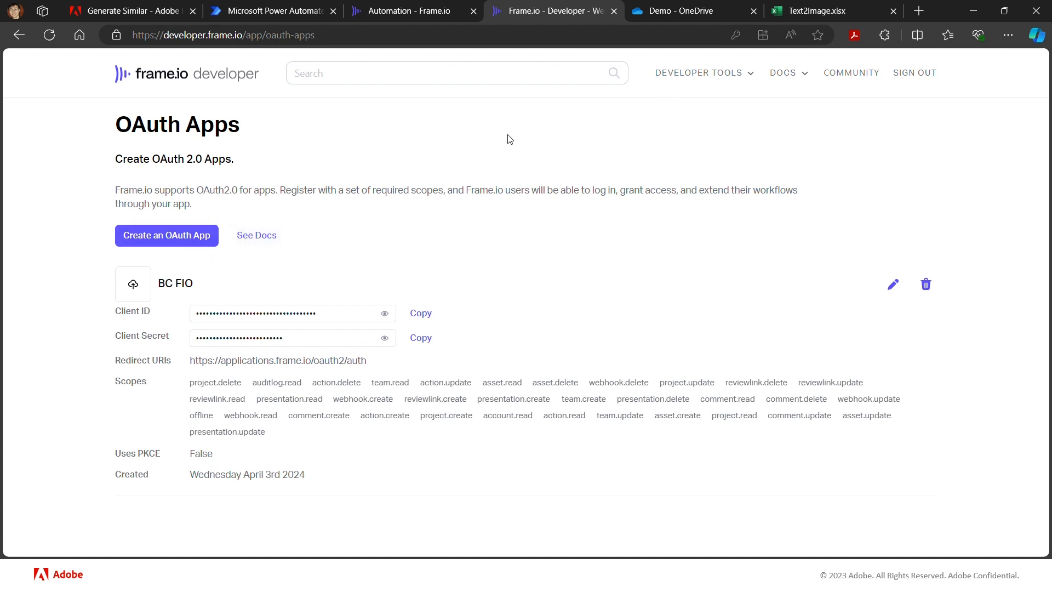
- Start a new Frame.io API token with the description "BC-demo"
{"action": "left_click", "coordinate": [724, 77]}
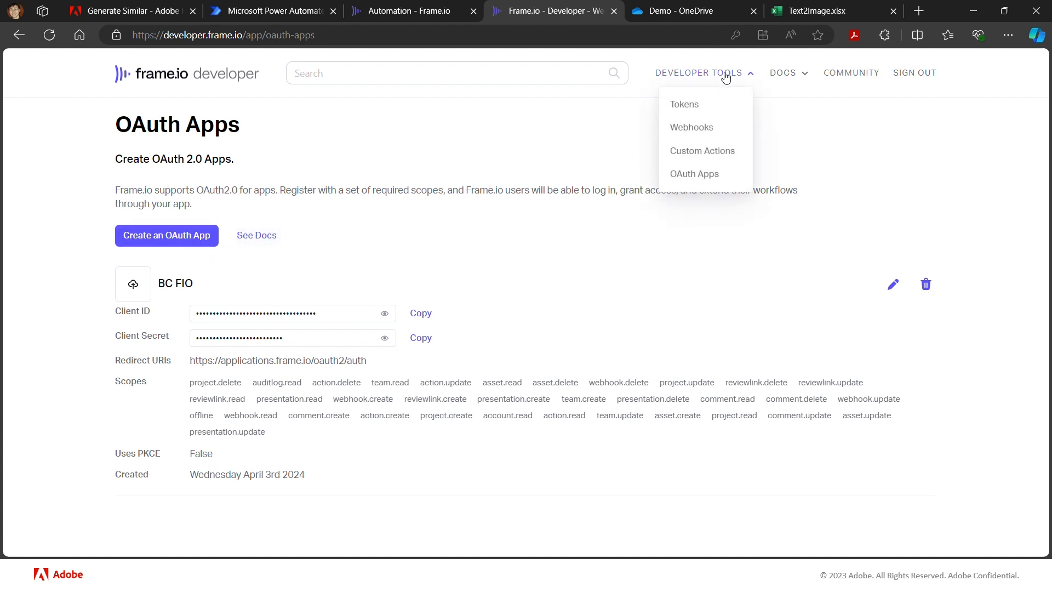
{"action": "left_click", "coordinate": [705, 112]}
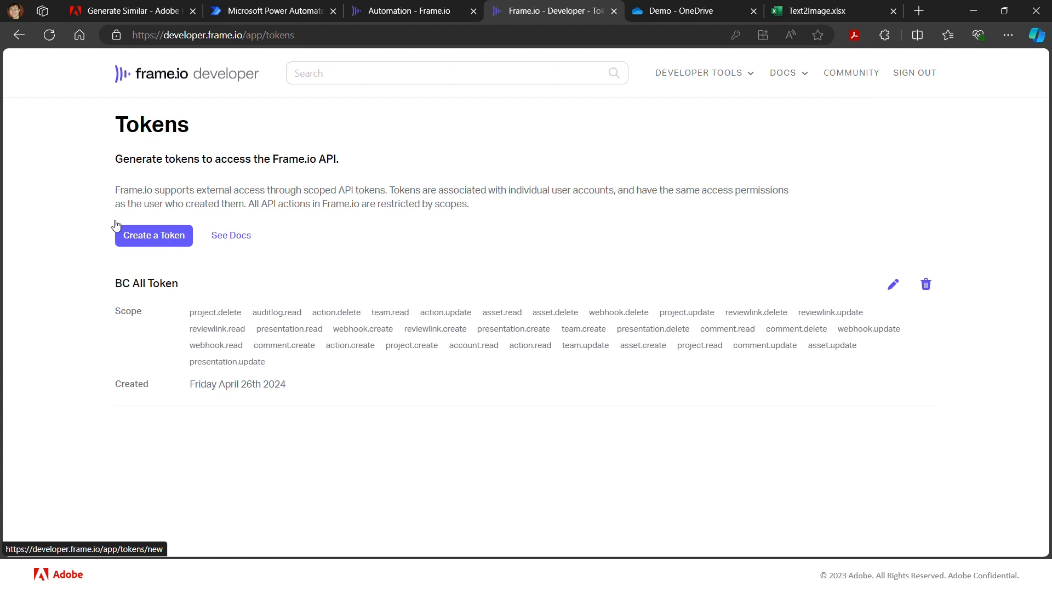
{"action": "left_click", "coordinate": [161, 246]}
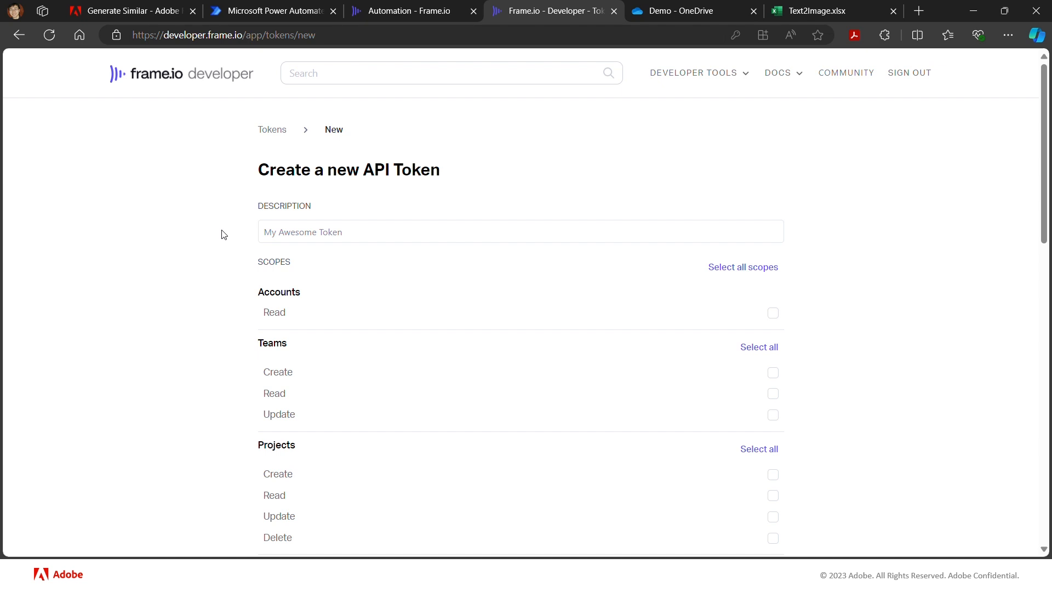
{"action": "left_click", "coordinate": [295, 234]}
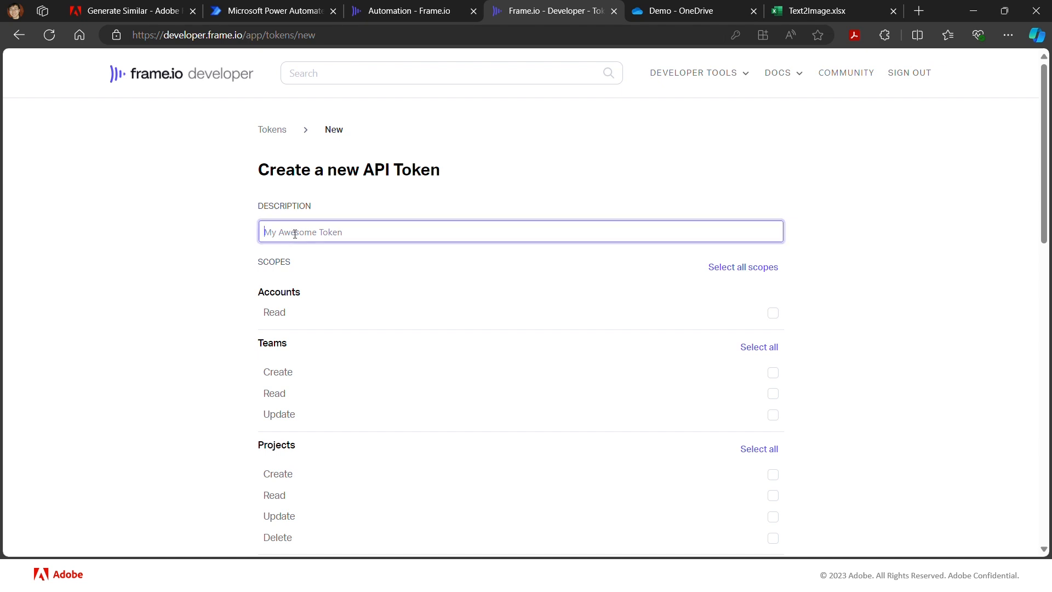
{"action": "type", "text": "BC-demo"}
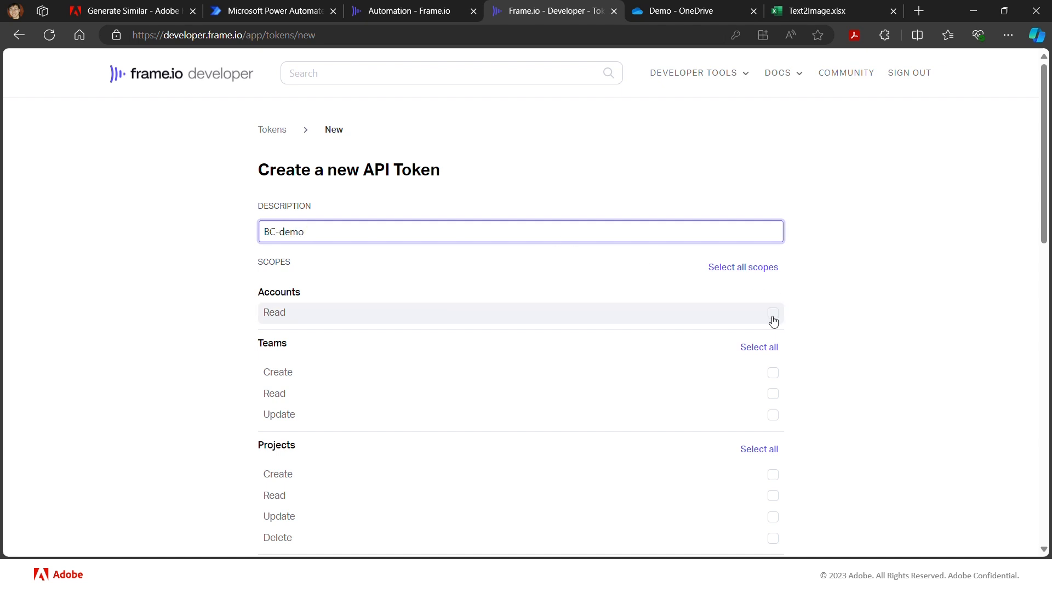
- Create the BC-demo token with all scopes selected and copy its token value
{"action": "left_click", "coordinate": [754, 268]}
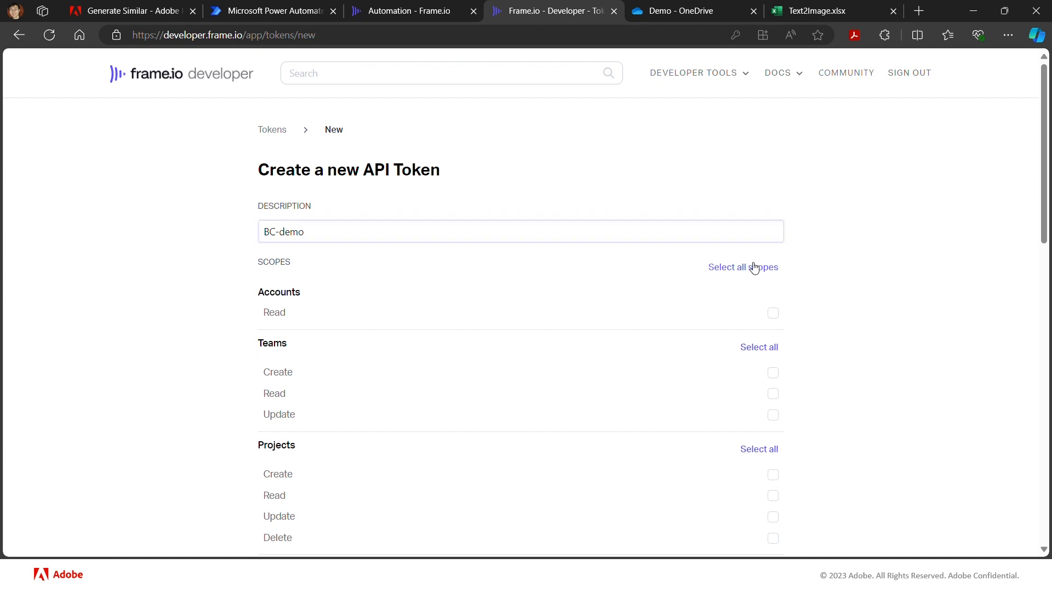
{"action": "scroll", "coordinate": [888, 277], "scroll_direction": "down", "scroll_amount": 1}
{"action": "scroll", "coordinate": [888, 277], "scroll_direction": "down", "scroll_amount": 6}
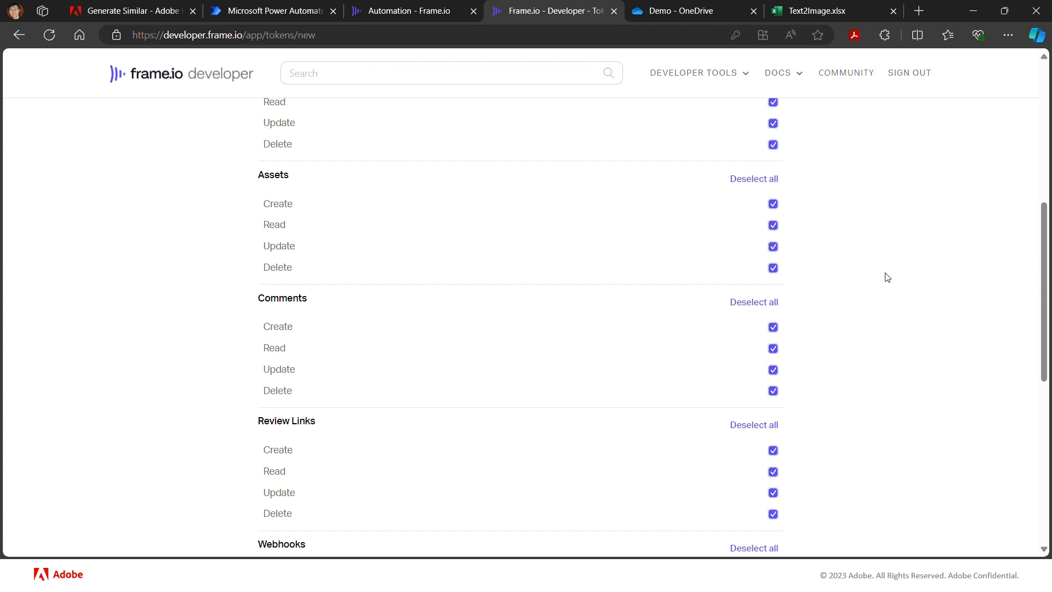
{"action": "scroll", "coordinate": [888, 277], "scroll_direction": "down", "scroll_amount": 5}
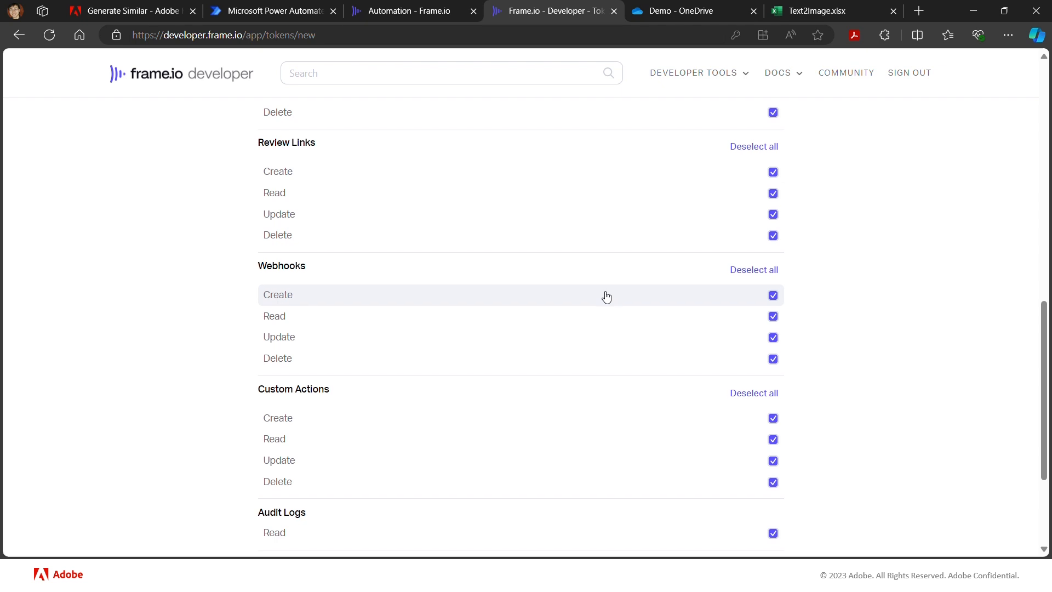
{"action": "scroll", "coordinate": [606, 296], "scroll_direction": "down", "scroll_amount": 3}
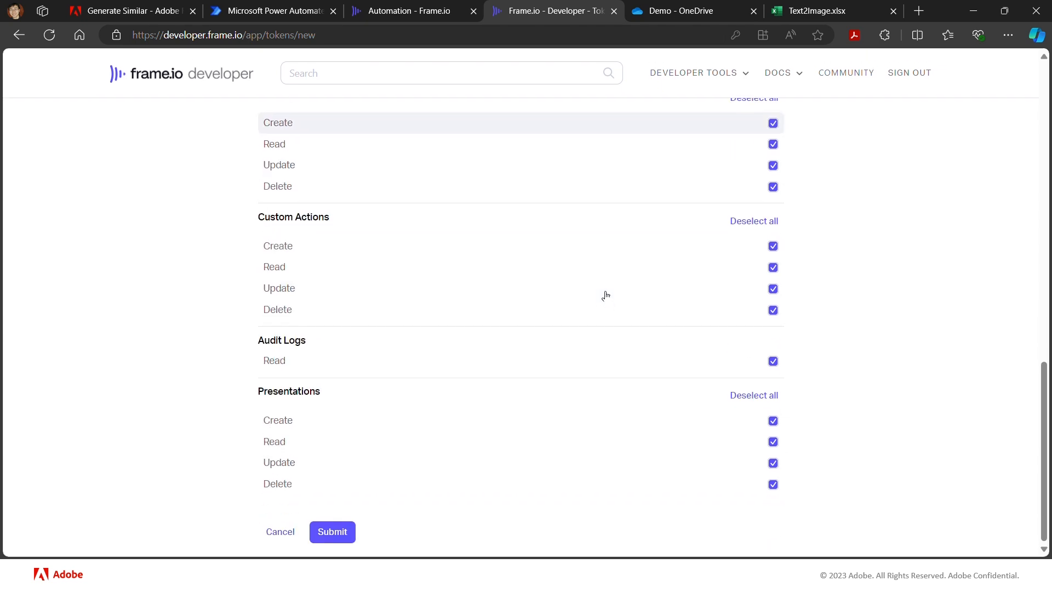
{"action": "left_click", "coordinate": [341, 538]}
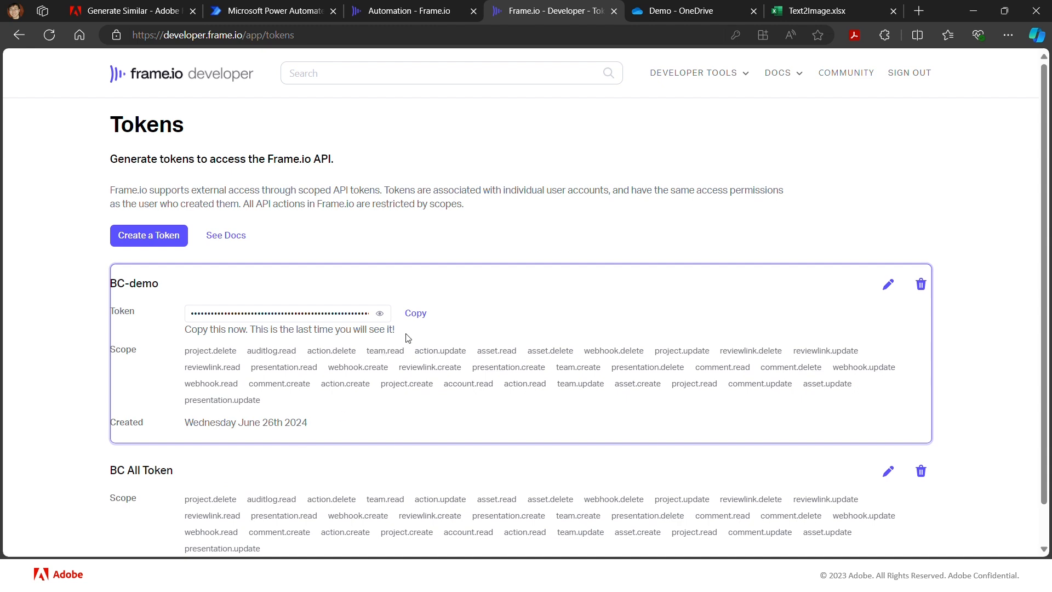
{"action": "left_click", "coordinate": [416, 323]}
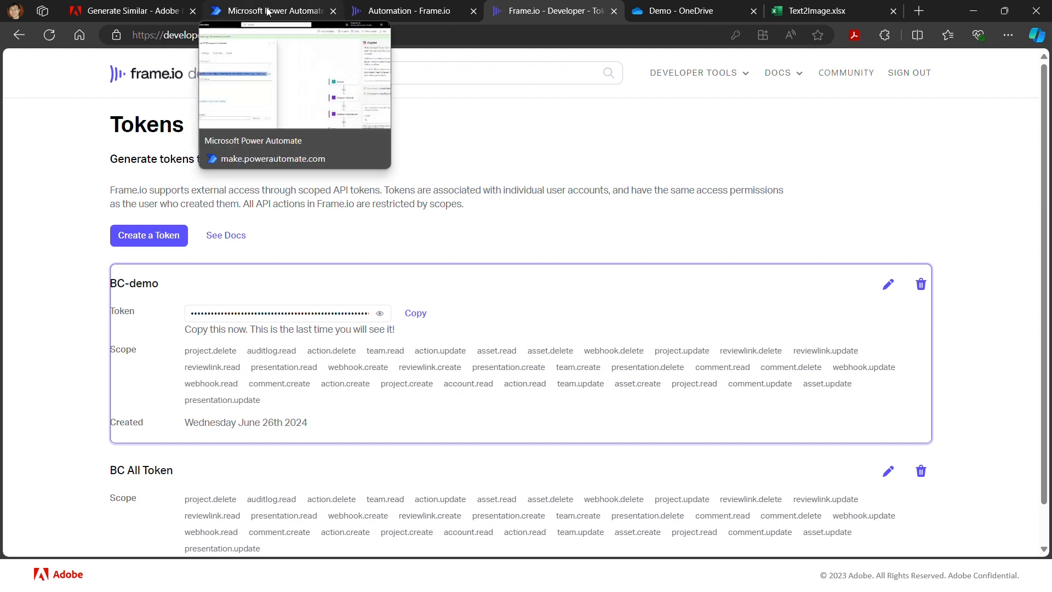
- Switch to Power Automate, search the actions for "vari" and add Initialize variable between the manual trigger and Initialize Client ID
{"action": "left_click", "coordinate": [268, 11]}
{"action": "left_click", "coordinate": [554, 252]}
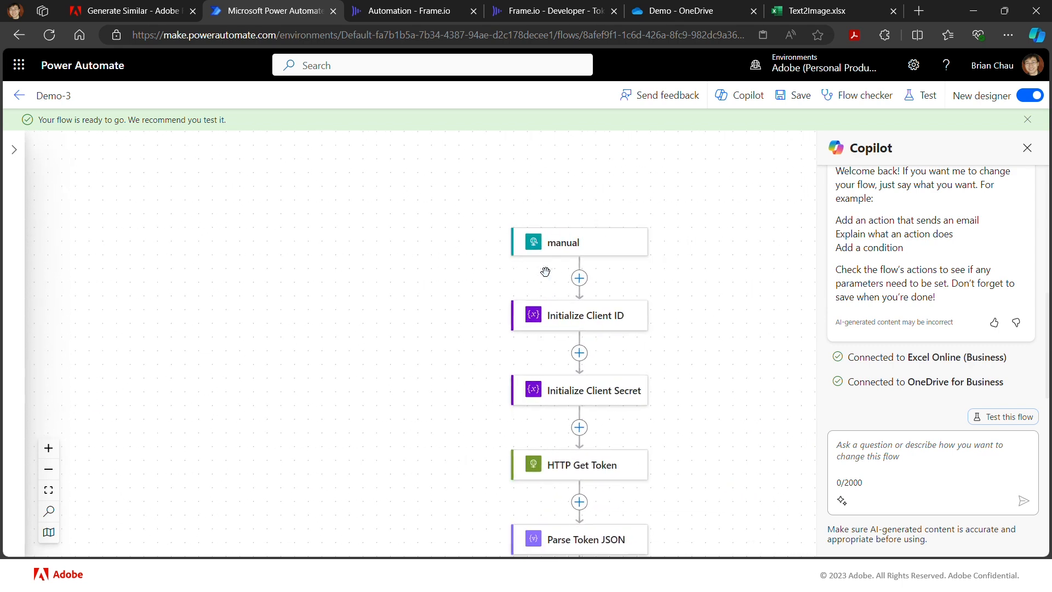
{"action": "left_click", "coordinate": [581, 279]}
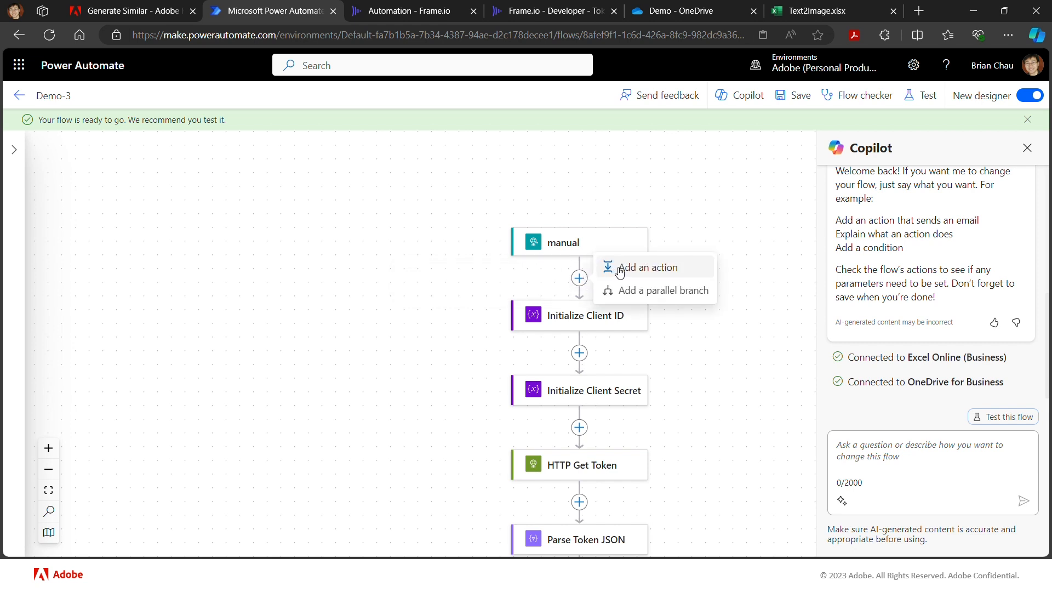
{"action": "left_click", "coordinate": [620, 272]}
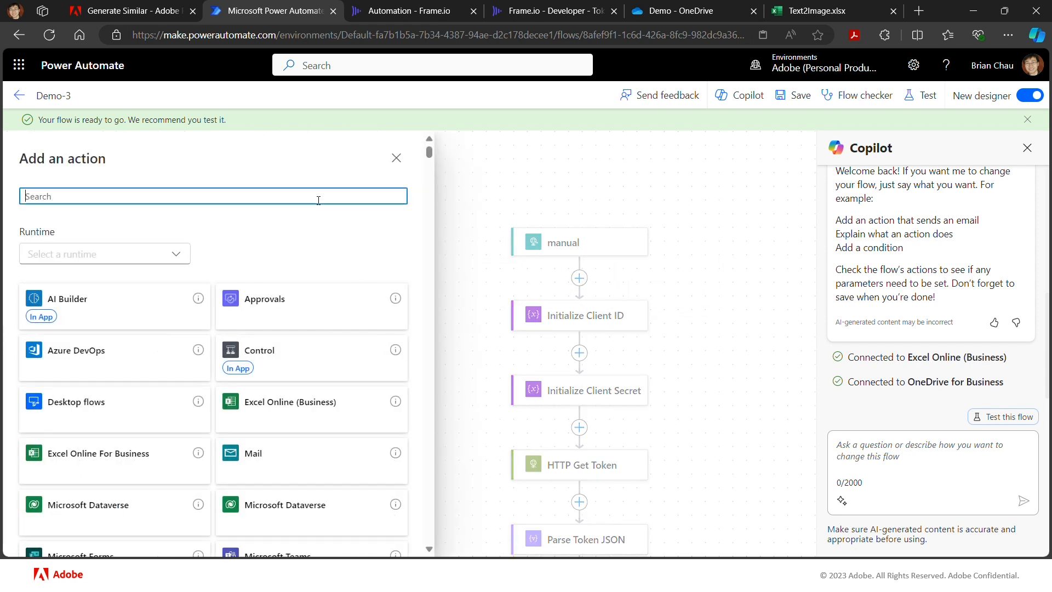
{"action": "type", "text": "vari"}
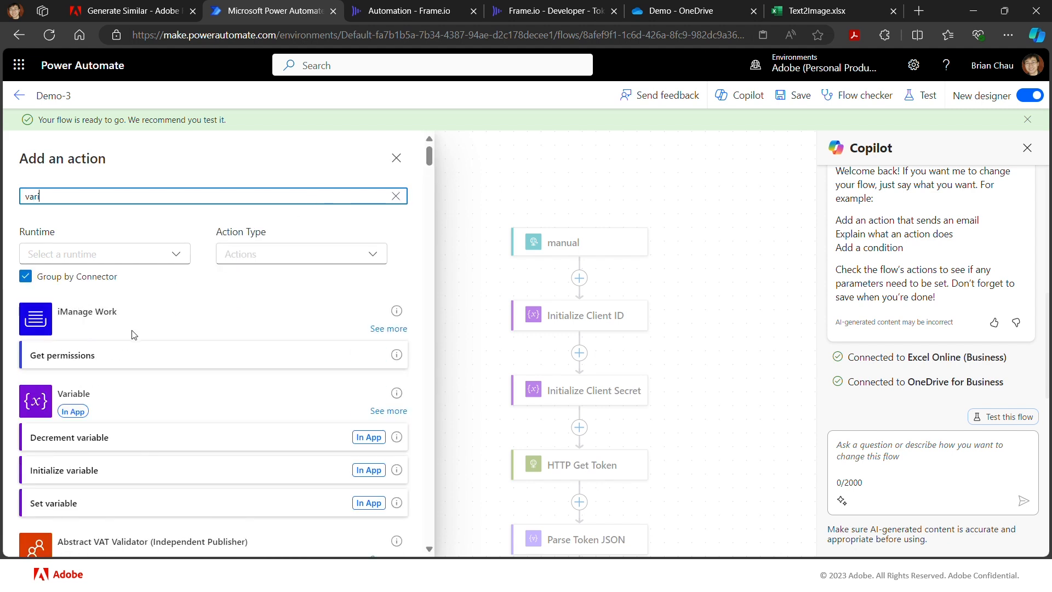
{"action": "left_click", "coordinate": [81, 478]}
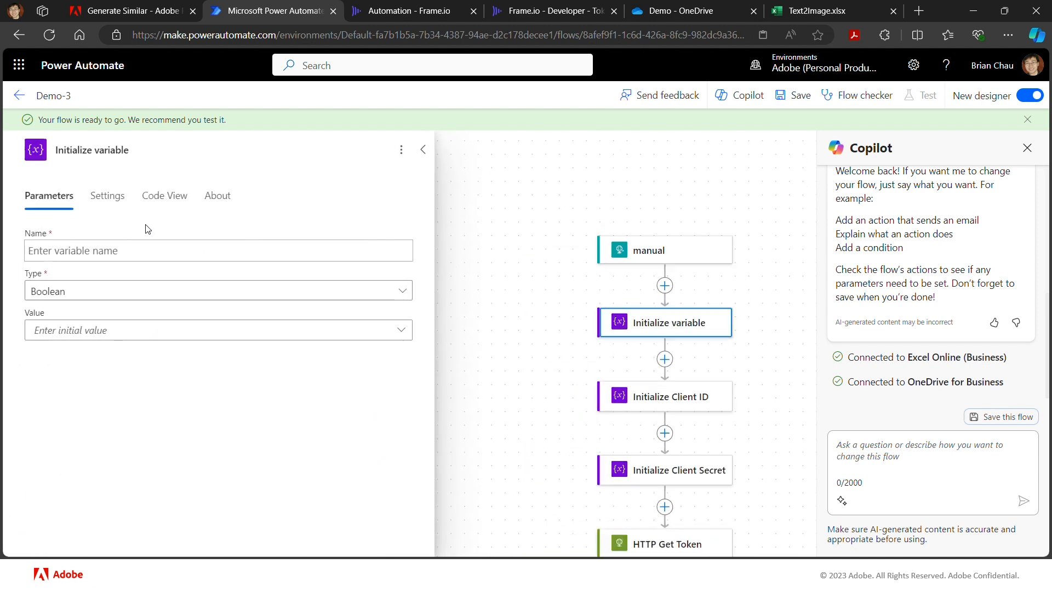
- Rename the new variable action to "Initialize FIO Token variable"
{"action": "left_click", "coordinate": [93, 150]}
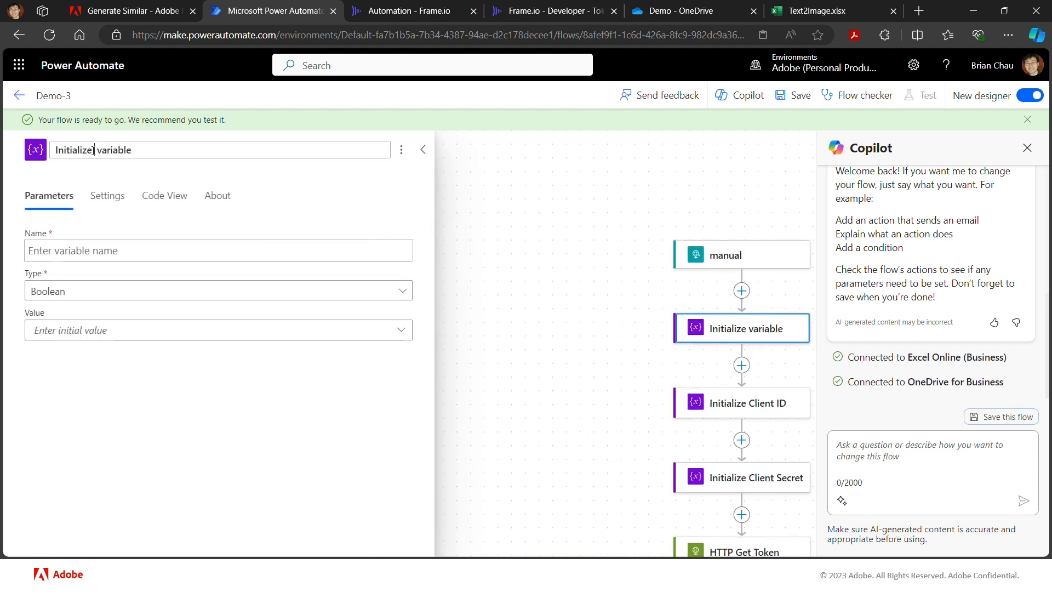
{"action": "type", "text": "FIO "}
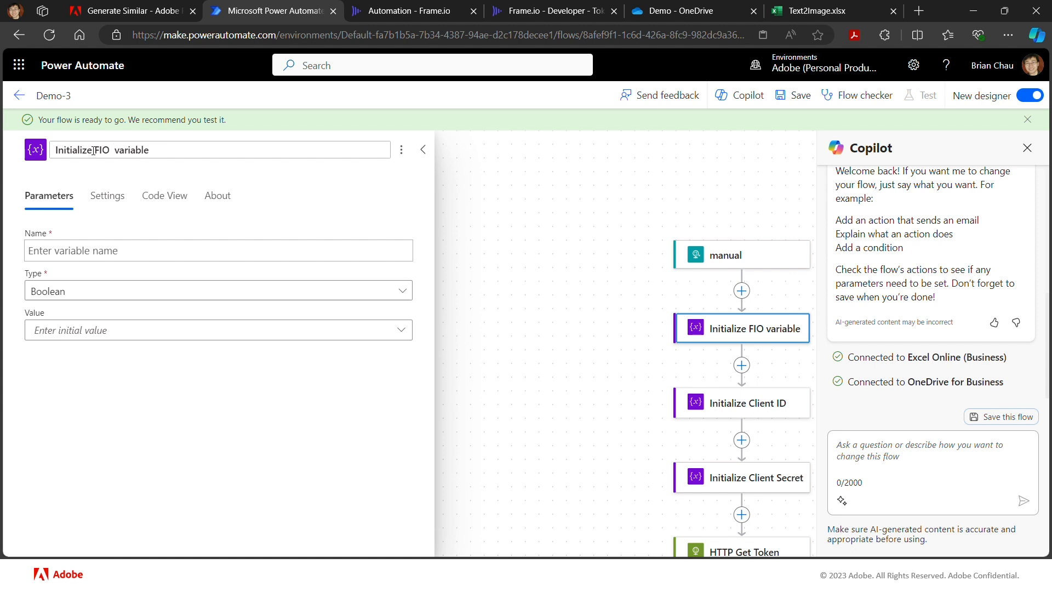
{"action": "type", "text": "Token"}
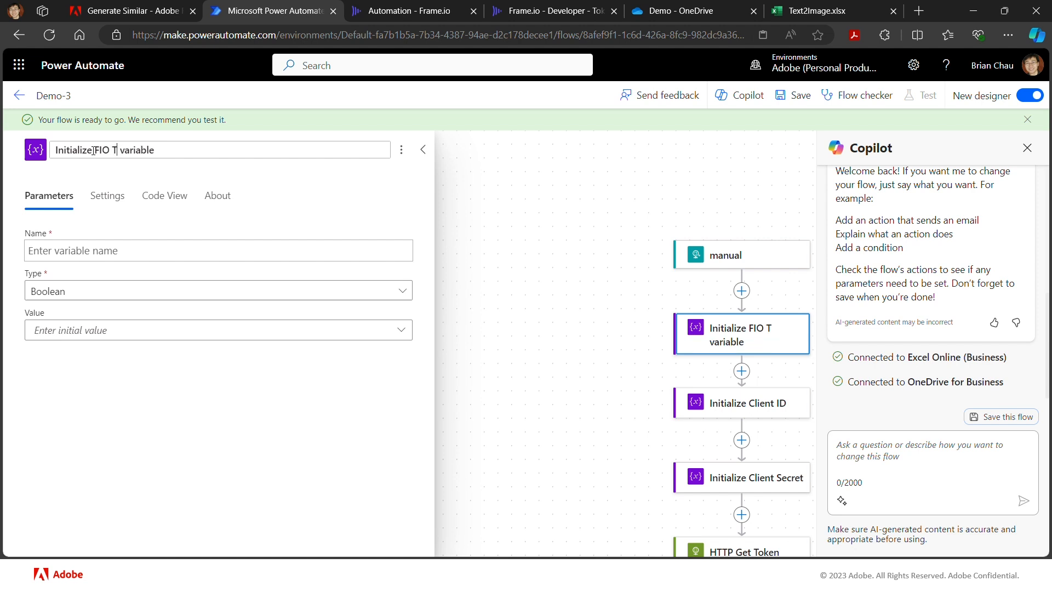
{"action": "left_click", "coordinate": [80, 232]}
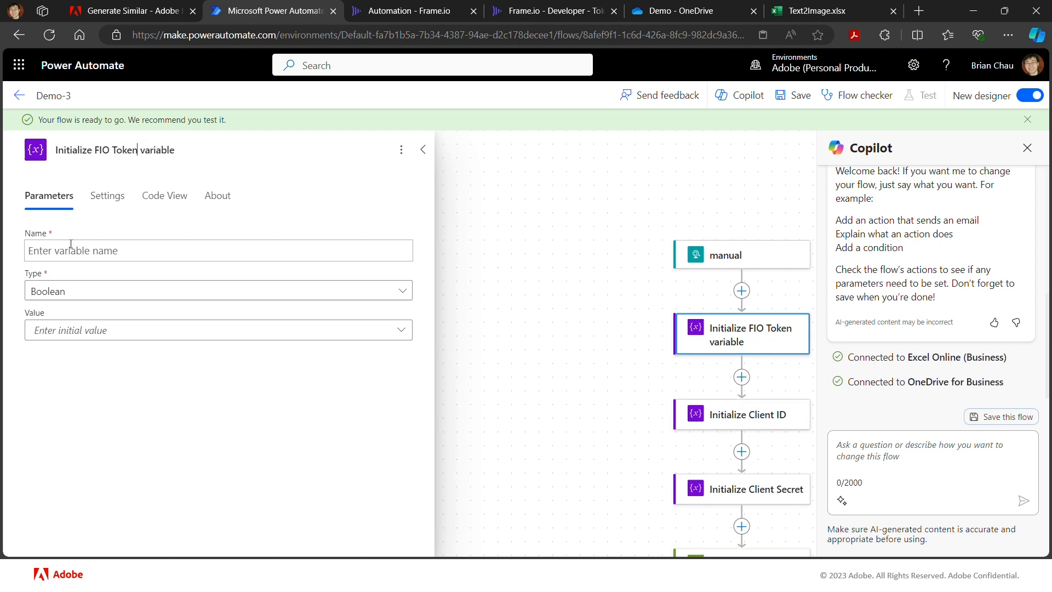
- Name the variable flo_token, set its type to String and paste the copied Frame.io API token as its initial value
{"action": "left_click", "coordinate": [69, 246]}
{"action": "type", "text": "flo_"}
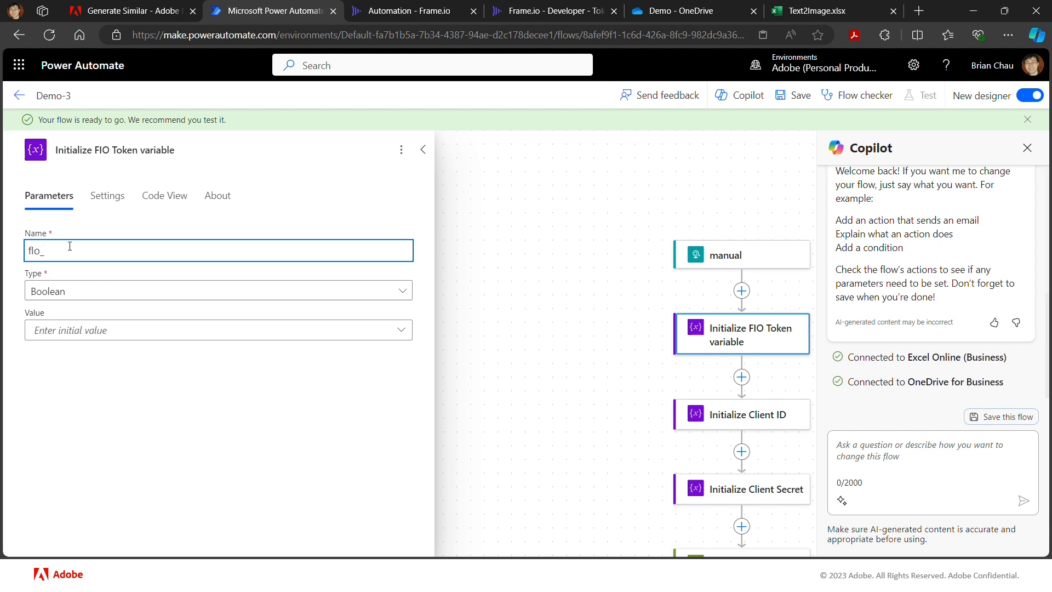
{"action": "type", "text": "token"}
{"action": "left_click", "coordinate": [82, 292]}
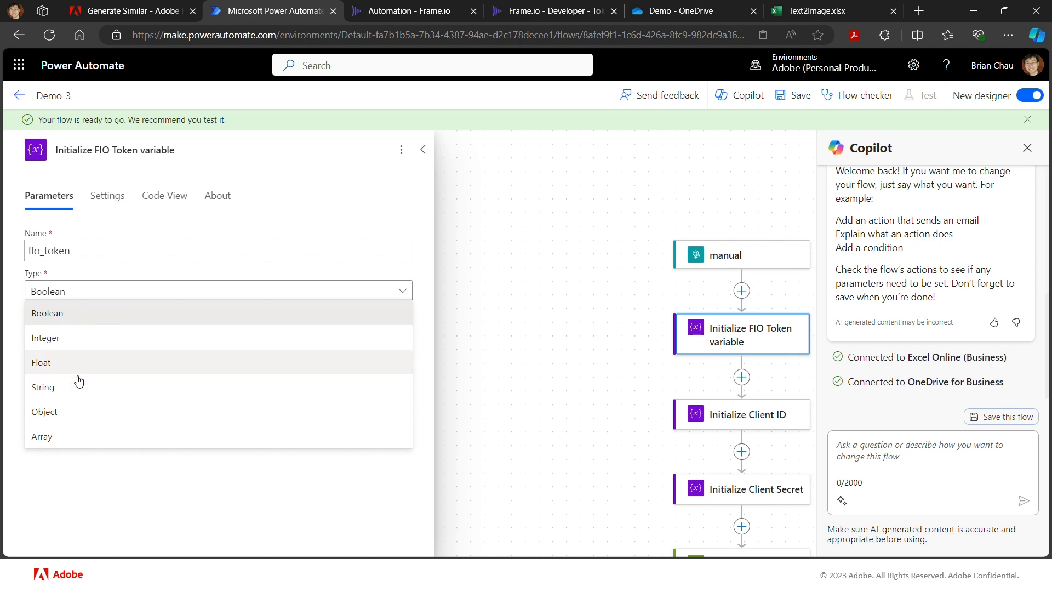
{"action": "left_click", "coordinate": [64, 395]}
{"action": "left_click", "coordinate": [91, 332]}
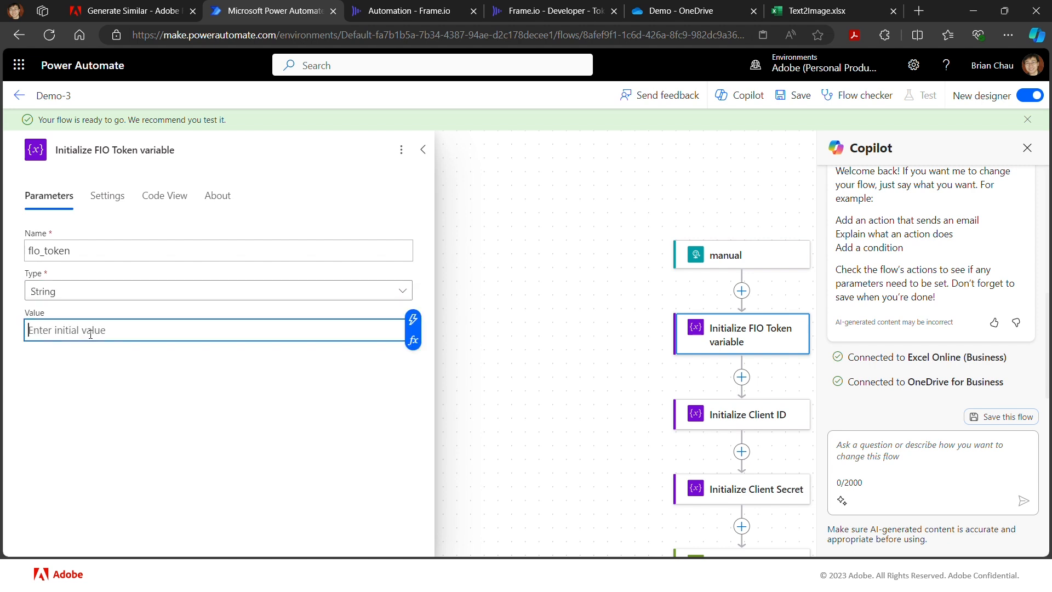
{"action": "key", "text": "ctrl+v"}
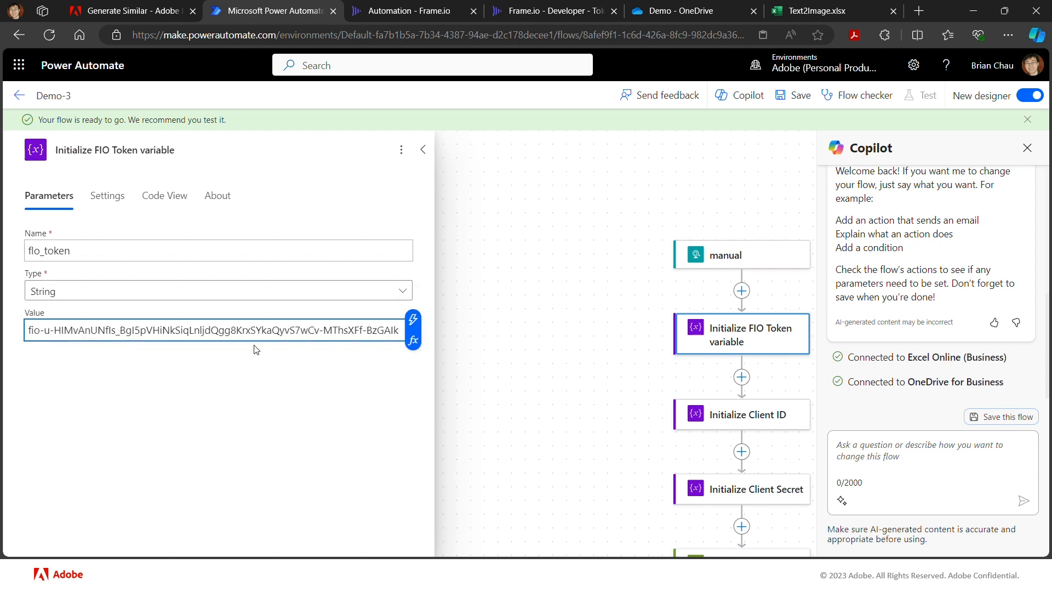
{"action": "left_click", "coordinate": [487, 352]}
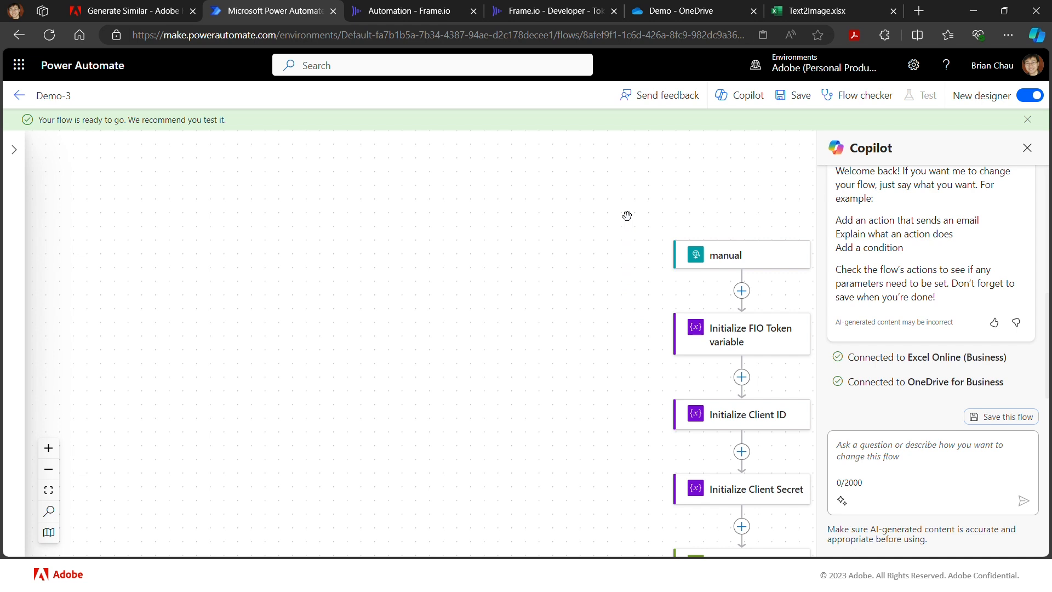
- Copy the HTTP URL from the flow's manual trigger
{"action": "left_click", "coordinate": [690, 254]}
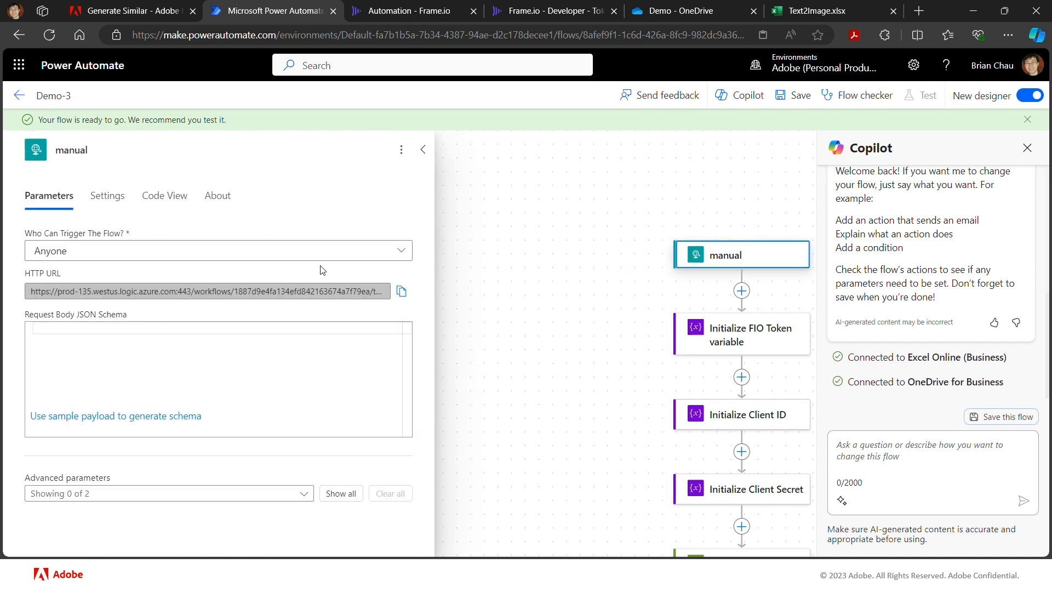
{"action": "left_click", "coordinate": [402, 291]}
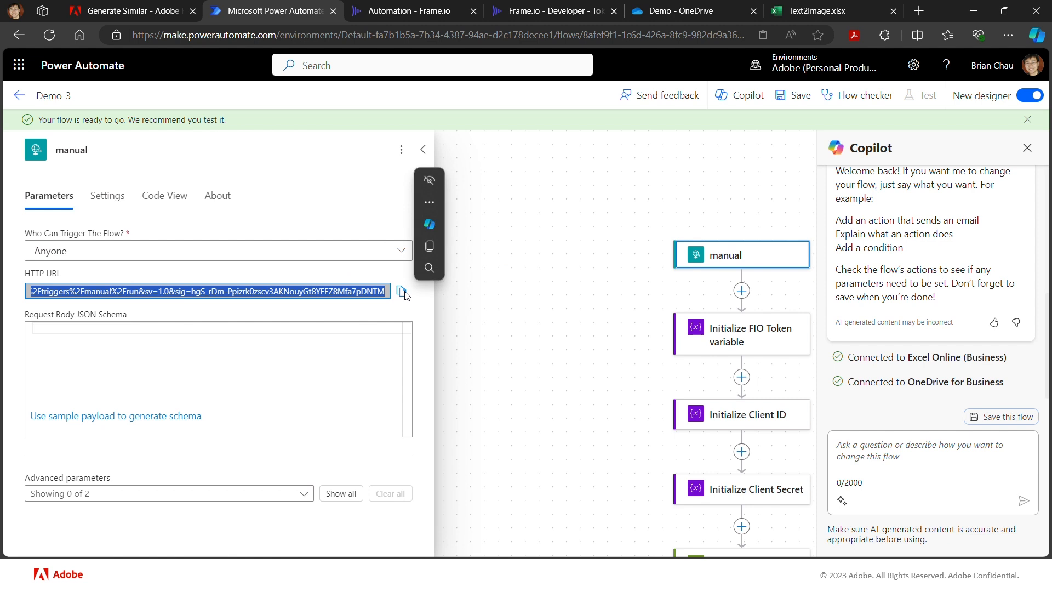
{"action": "left_click", "coordinate": [569, 183]}
- Switch to the Frame.io developer site and open the form for a new webhook
{"action": "key", "text": "alt+Tab"}
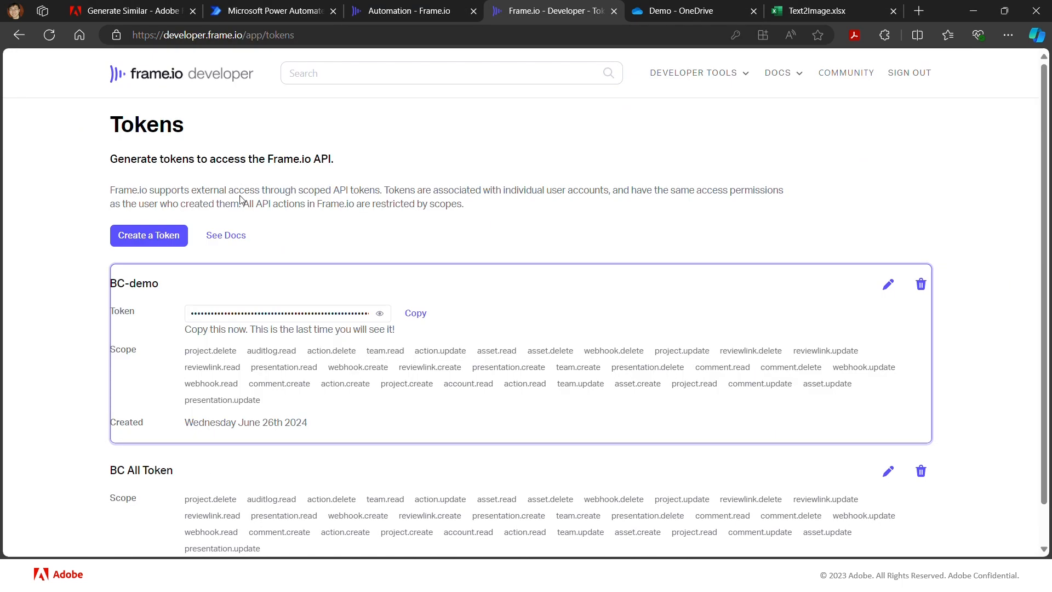
{"action": "left_click", "coordinate": [731, 74]}
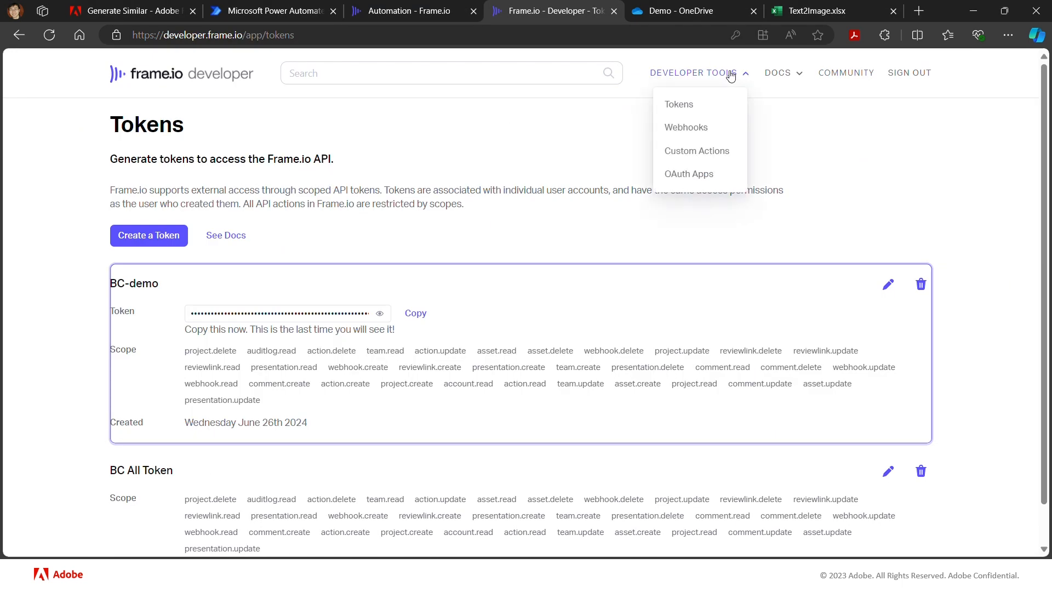
{"action": "left_click", "coordinate": [714, 135]}
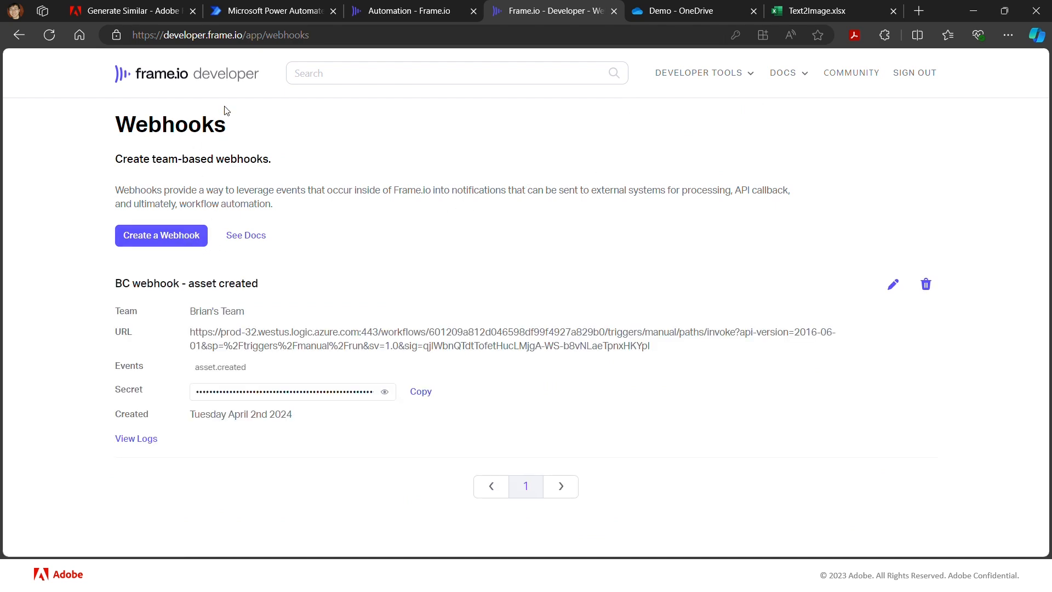
{"action": "left_click", "coordinate": [168, 247]}
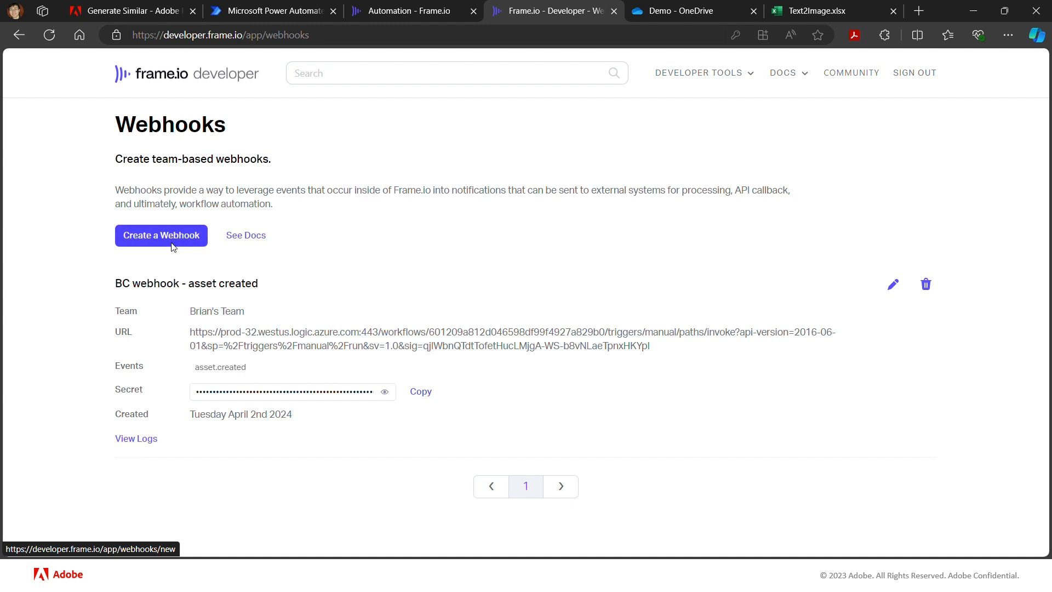
- Examine the new webhook form's event categories and its name, URL and team fields without filling them in
{"action": "scroll", "coordinate": [444, 261], "scroll_direction": "down", "scroll_amount": 4}
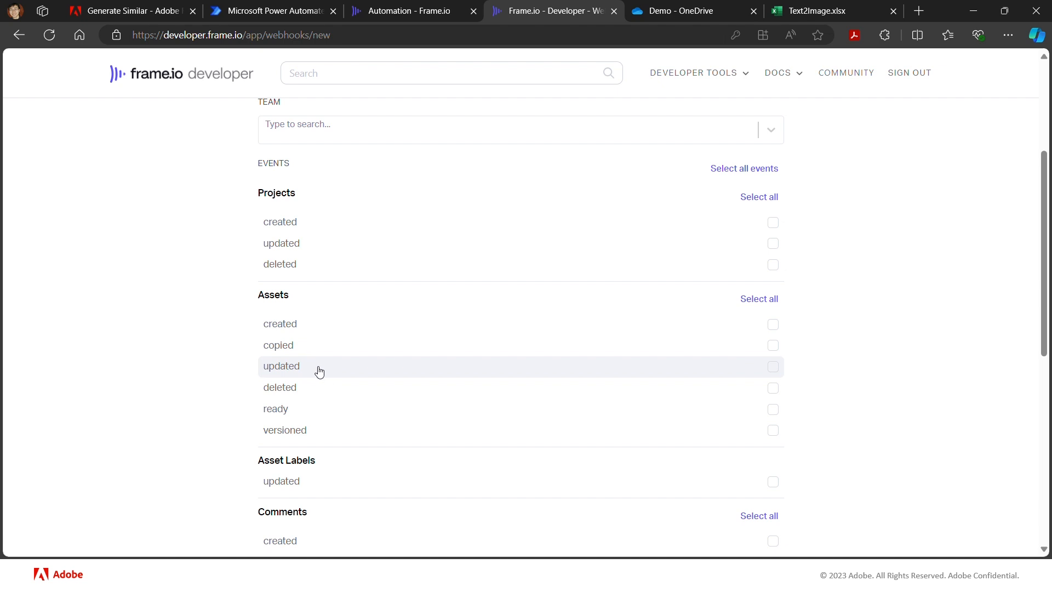
{"action": "scroll", "coordinate": [330, 393], "scroll_direction": "down", "scroll_amount": 1}
{"action": "scroll", "coordinate": [331, 393], "scroll_direction": "down", "scroll_amount": 8}
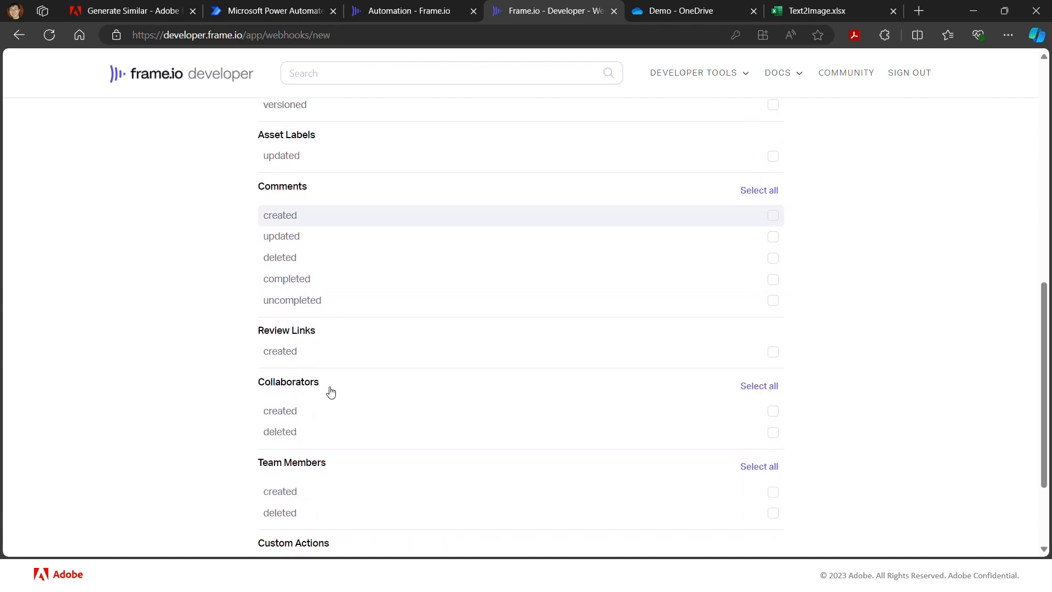
{"action": "scroll", "coordinate": [331, 391], "scroll_direction": "up", "scroll_amount": 3}
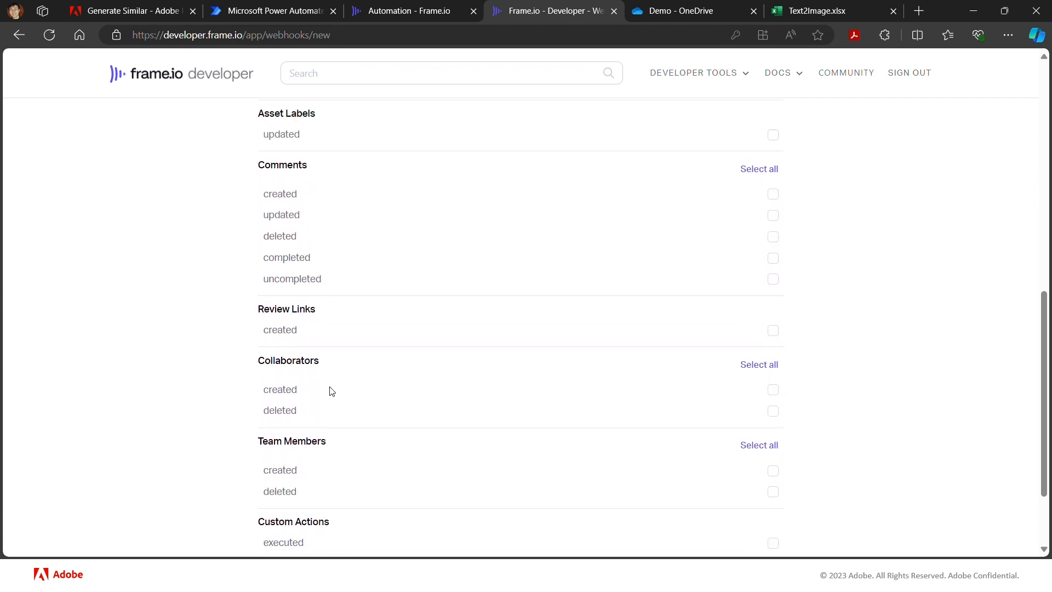
{"action": "scroll", "coordinate": [331, 391], "scroll_direction": "up", "scroll_amount": 8}
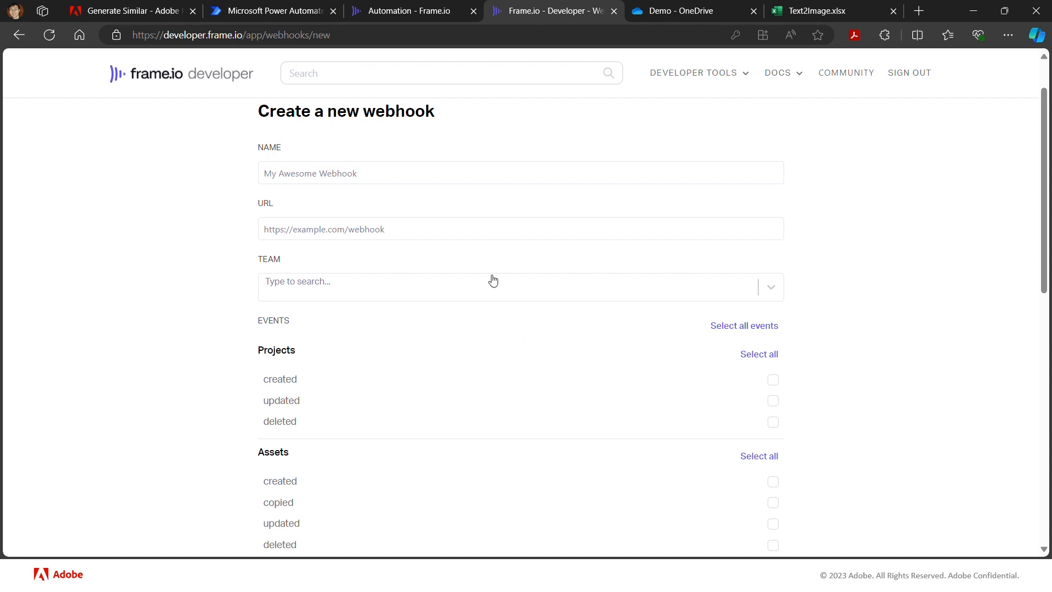
{"action": "left_click", "coordinate": [374, 173]}
{"action": "left_click", "coordinate": [599, 202]}
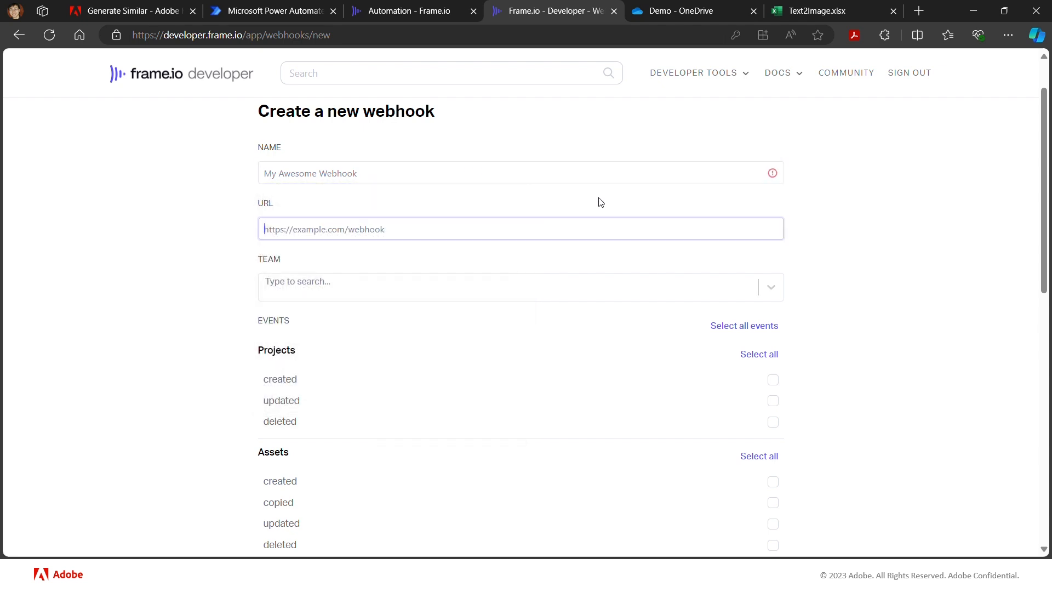
{"action": "left_click", "coordinate": [572, 222]}
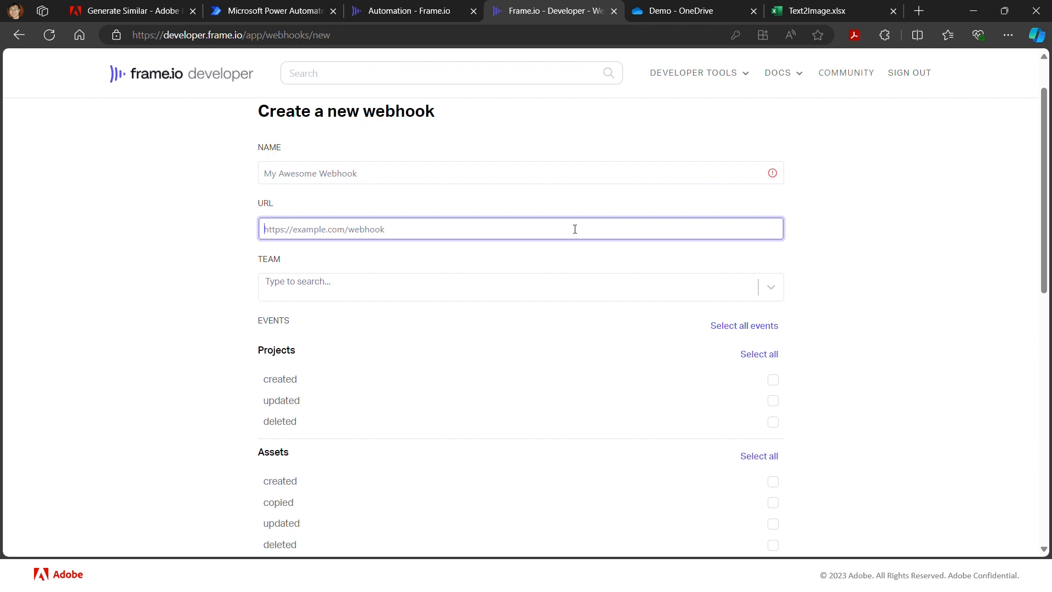
{"action": "scroll", "coordinate": [929, 233], "scroll_direction": "down", "scroll_amount": 2}
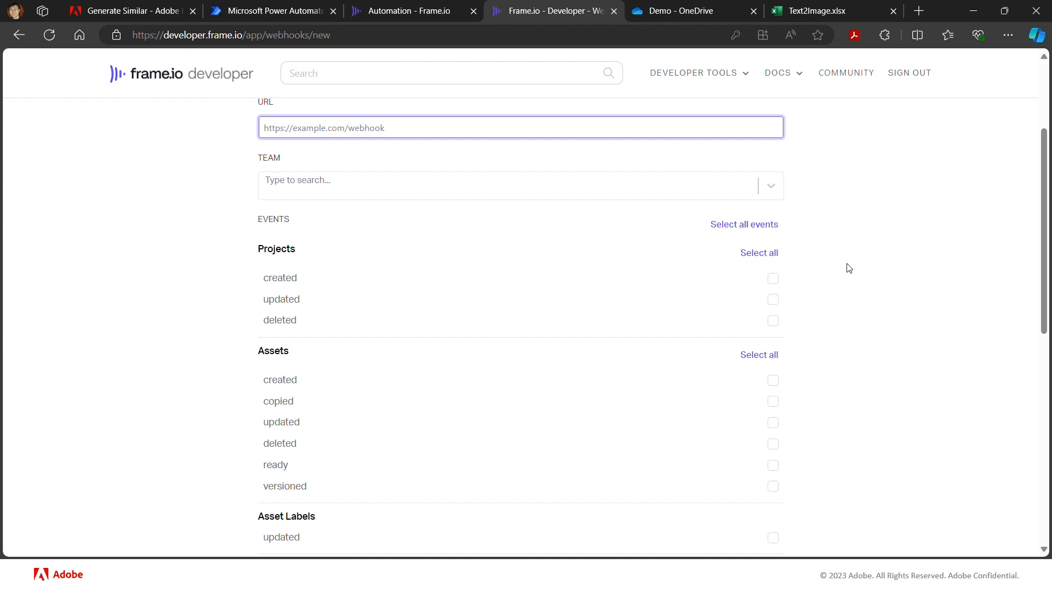
- Start a new Frame.io custom action named "Demo-3"
{"action": "left_click", "coordinate": [747, 72]}
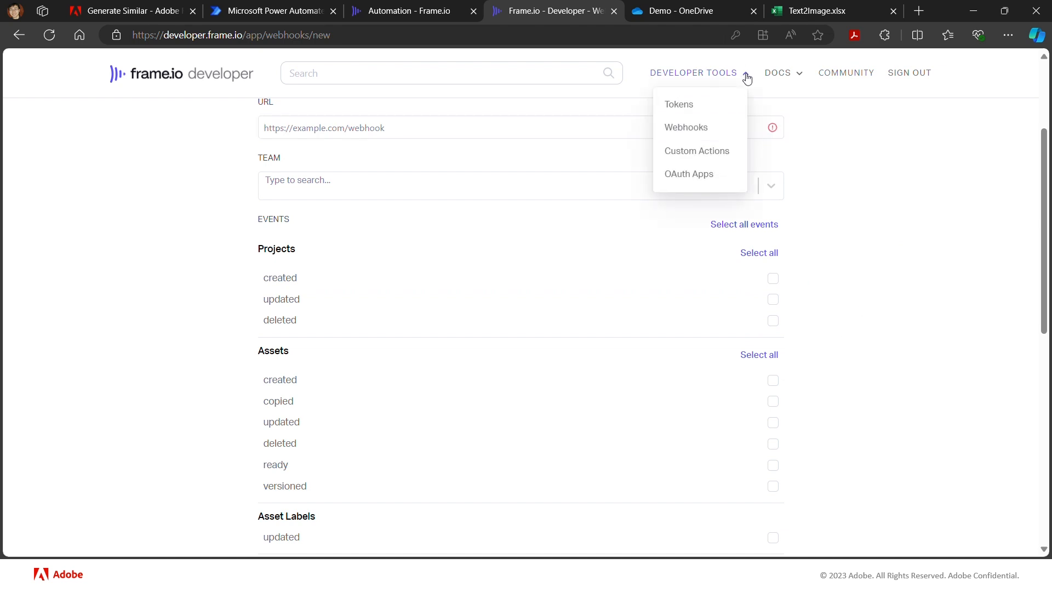
{"action": "left_click", "coordinate": [711, 150]}
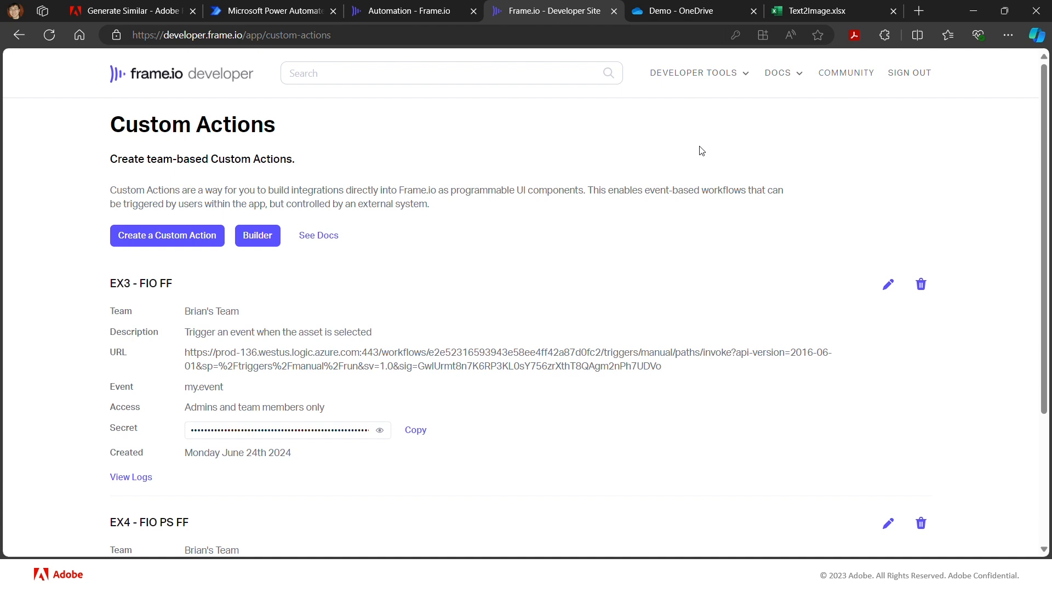
{"action": "left_click", "coordinate": [197, 243]}
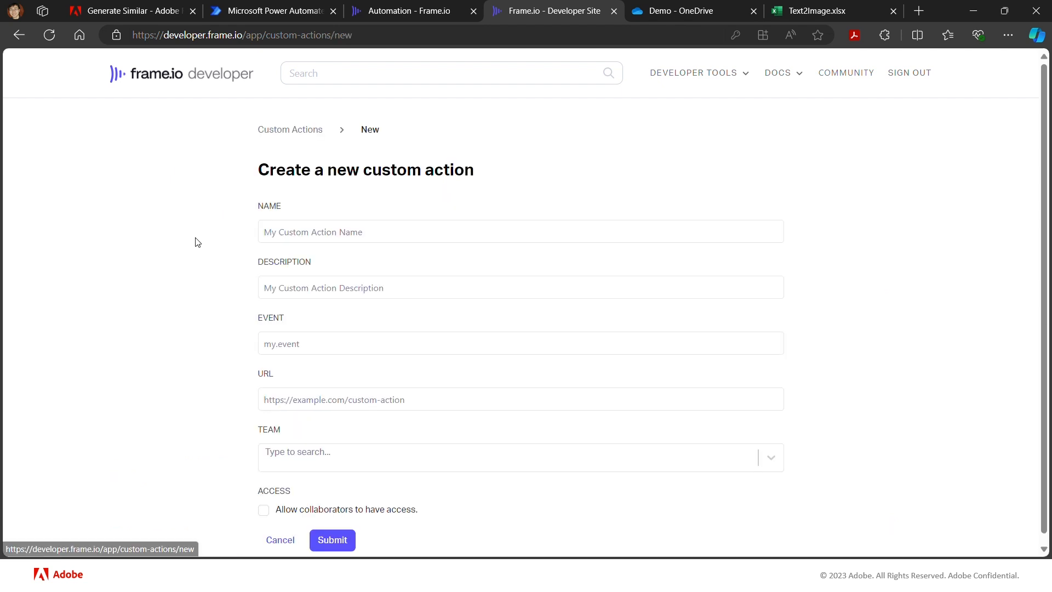
{"action": "left_click", "coordinate": [353, 233]}
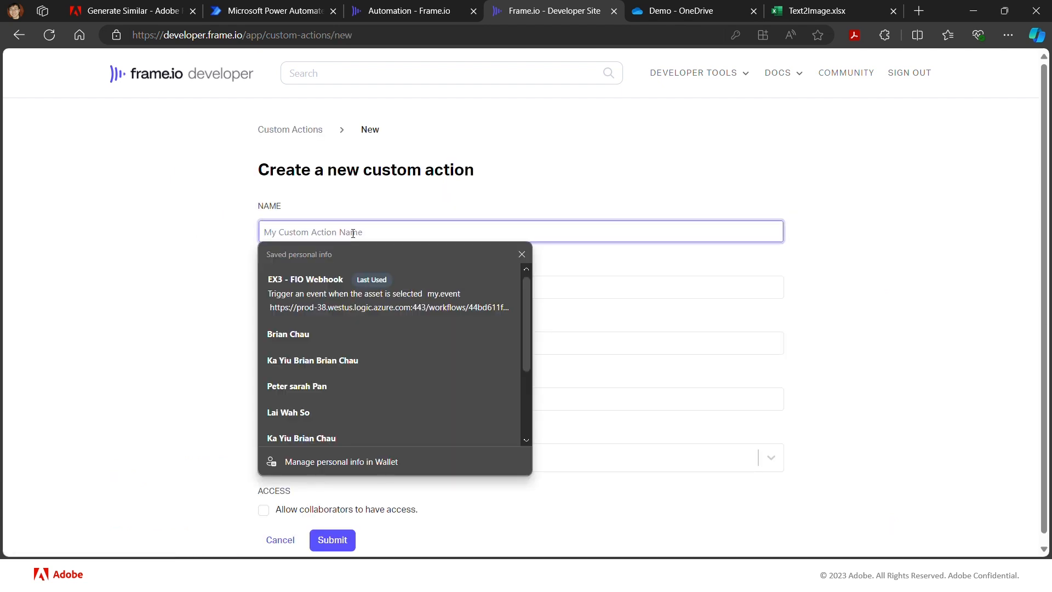
{"action": "type", "text": "Demo-3"}
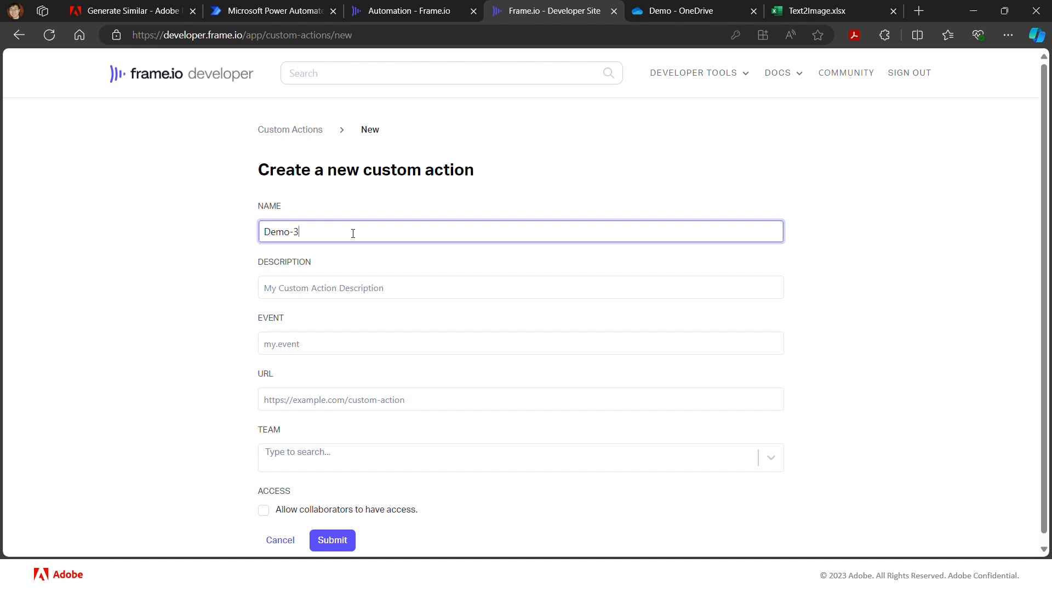
- Enter "when asset is selected and ...." as the custom action's description
{"action": "left_click", "coordinate": [331, 293]}
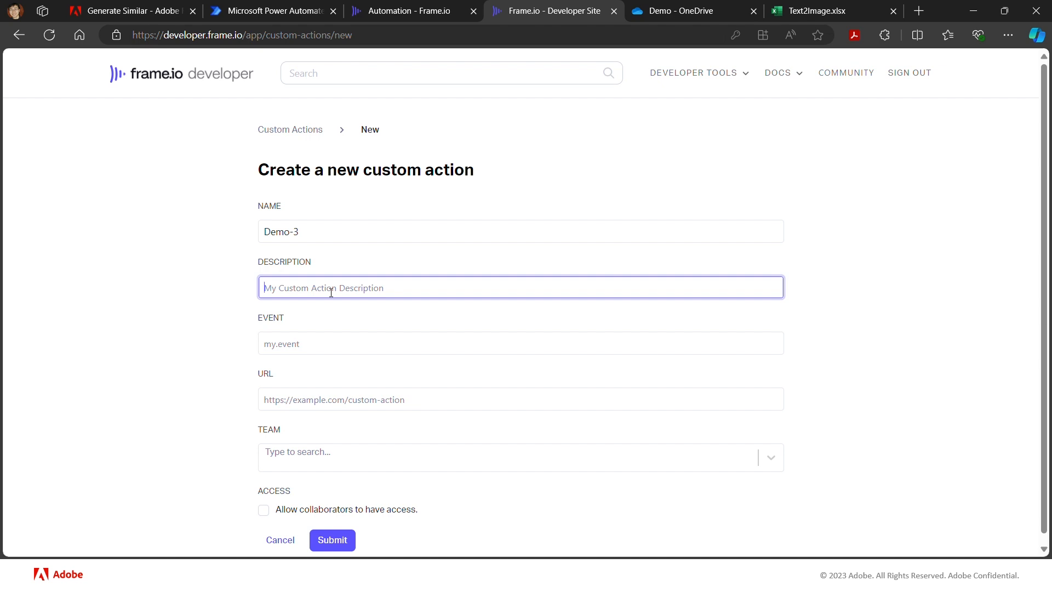
{"action": "type", "text": "when assets"}
{"action": "key", "text": "BackSpace"}
{"action": "type", "text": "is selected and ...."}
- Set the custom action's event to my.event and paste the flow's copied HTTP URL as its URL
{"action": "left_click", "coordinate": [309, 346]}
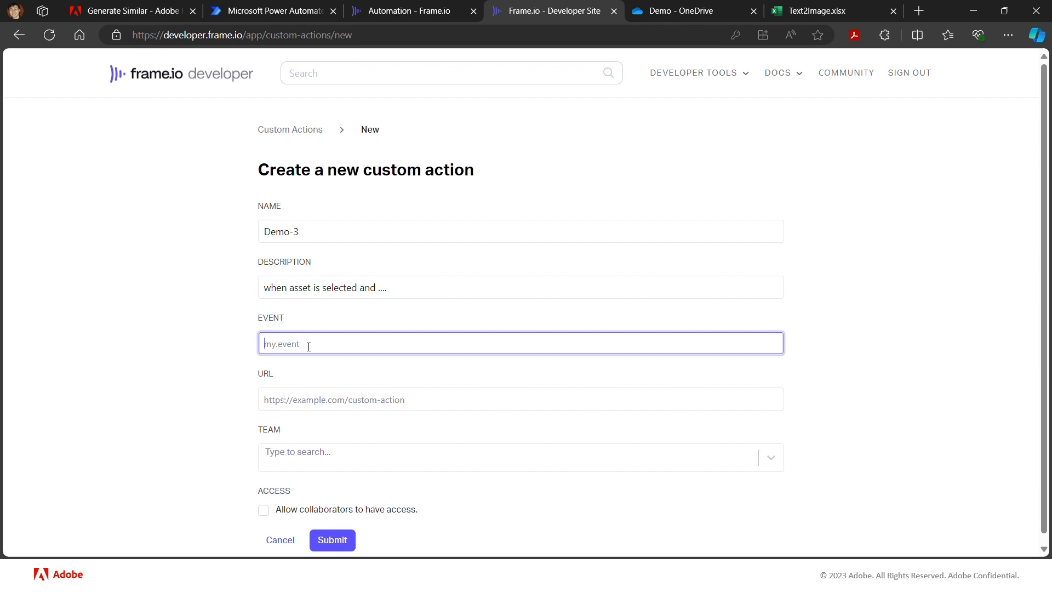
{"action": "type", "text": "my.event"}
{"action": "left_click", "coordinate": [273, 402]}
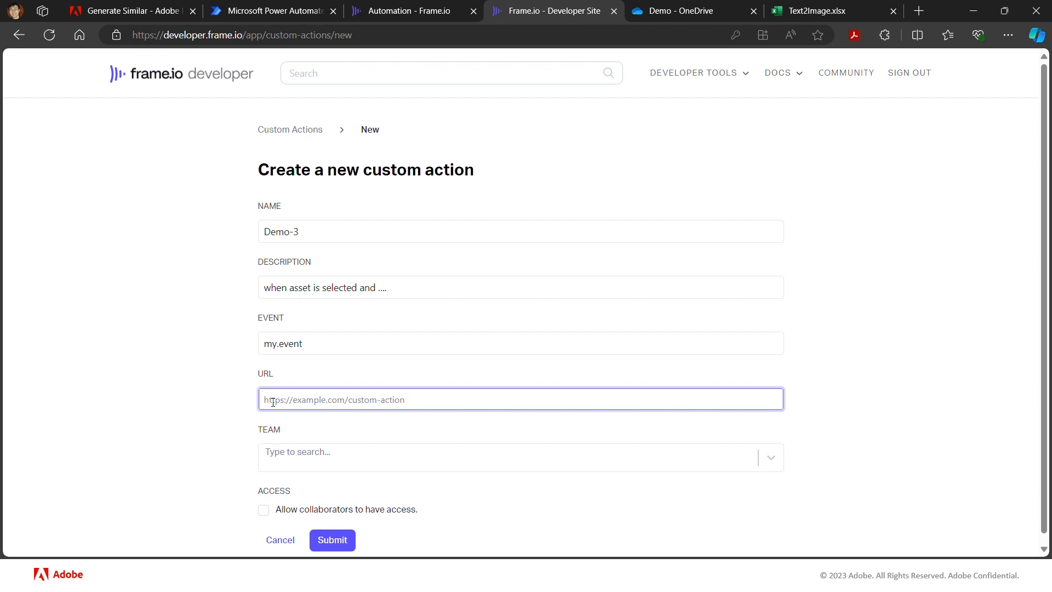
{"action": "key", "text": "ctrl+v"}
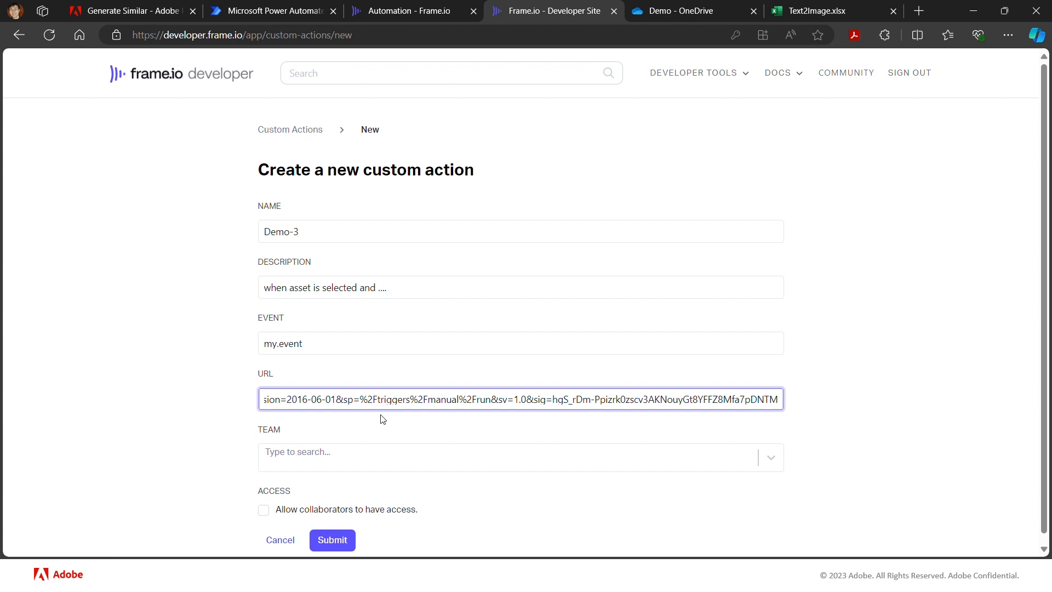
- Assign the custom action to the available team, allow collaborators to have access and submit it
{"action": "left_click", "coordinate": [318, 458]}
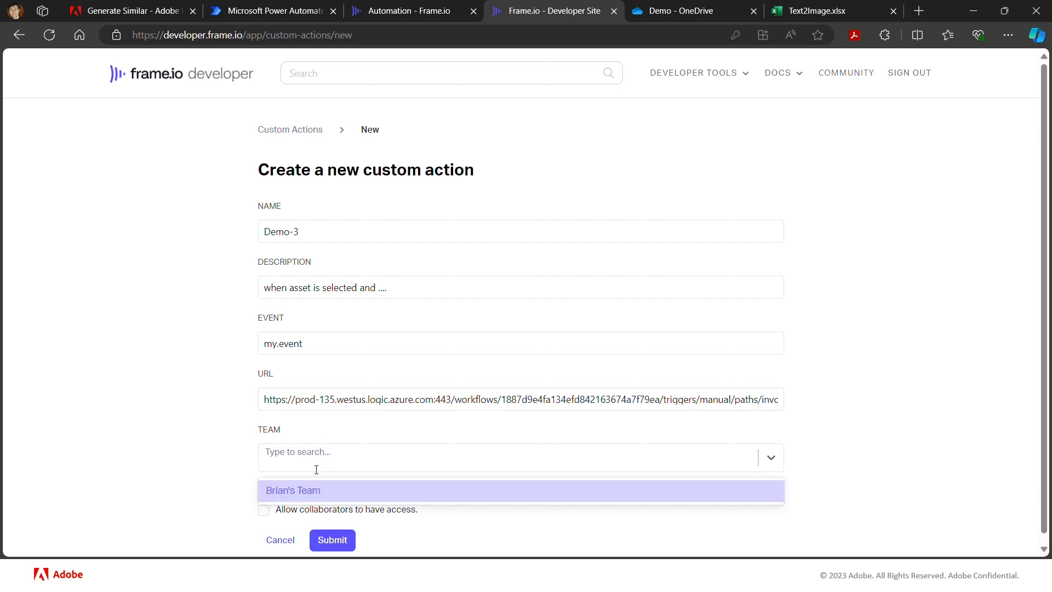
{"action": "left_click", "coordinate": [320, 490]}
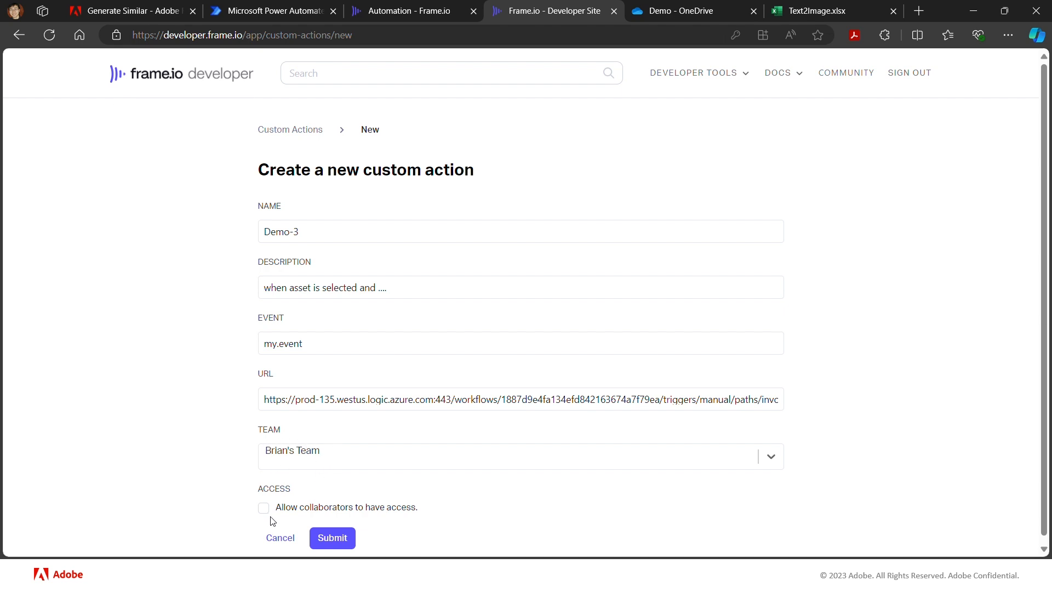
{"action": "scroll", "coordinate": [366, 505], "scroll_direction": "down", "scroll_amount": 1}
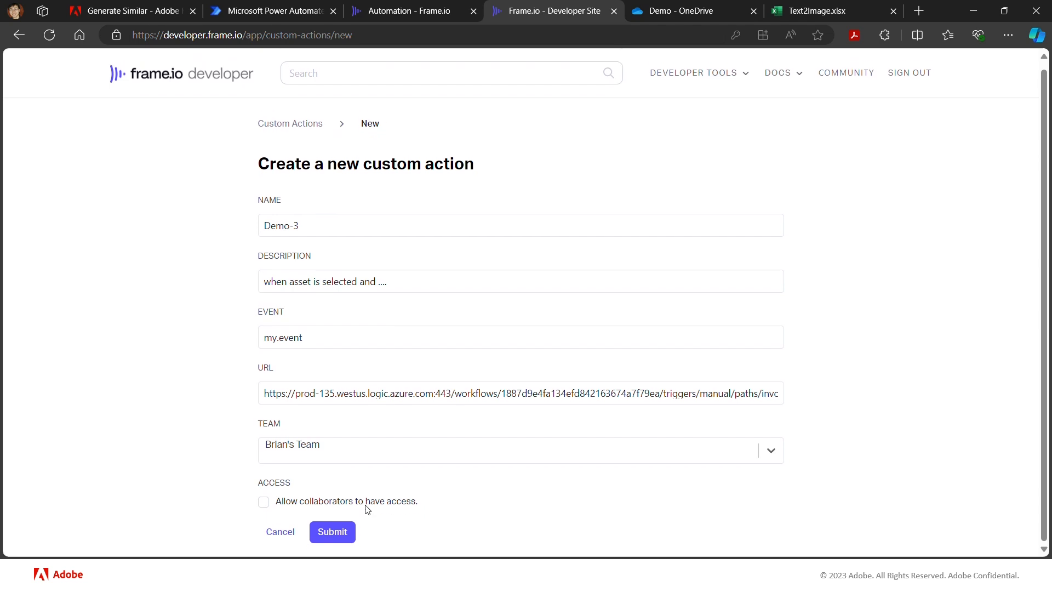
{"action": "left_click", "coordinate": [263, 503]}
{"action": "left_click", "coordinate": [342, 536]}
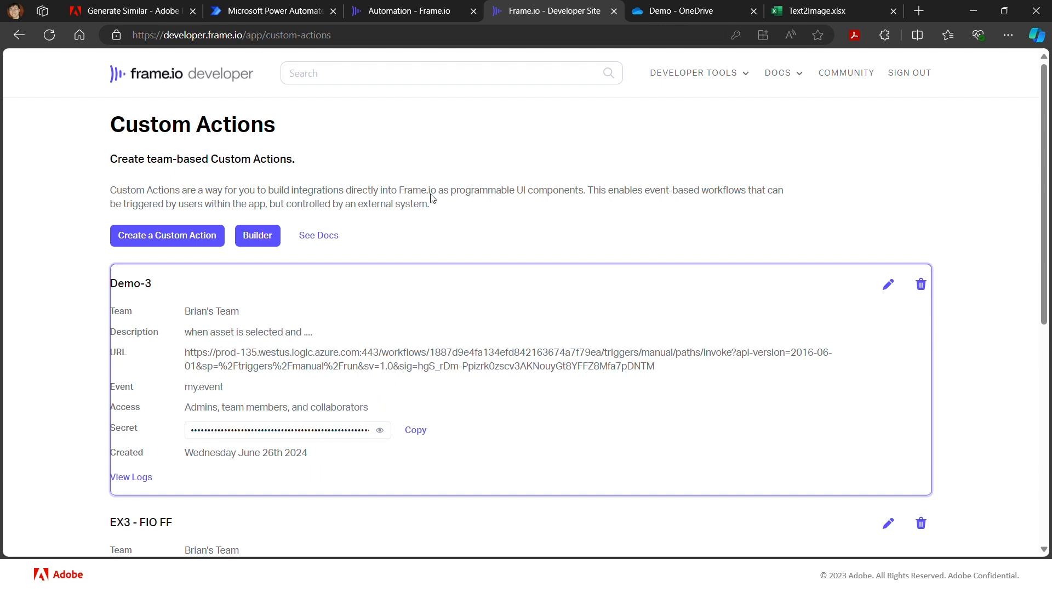
- Switch to the Frame.io Automation project and check which custom actions are offered for cream1.png in the Obj Comp folder
{"action": "left_click", "coordinate": [400, 14]}
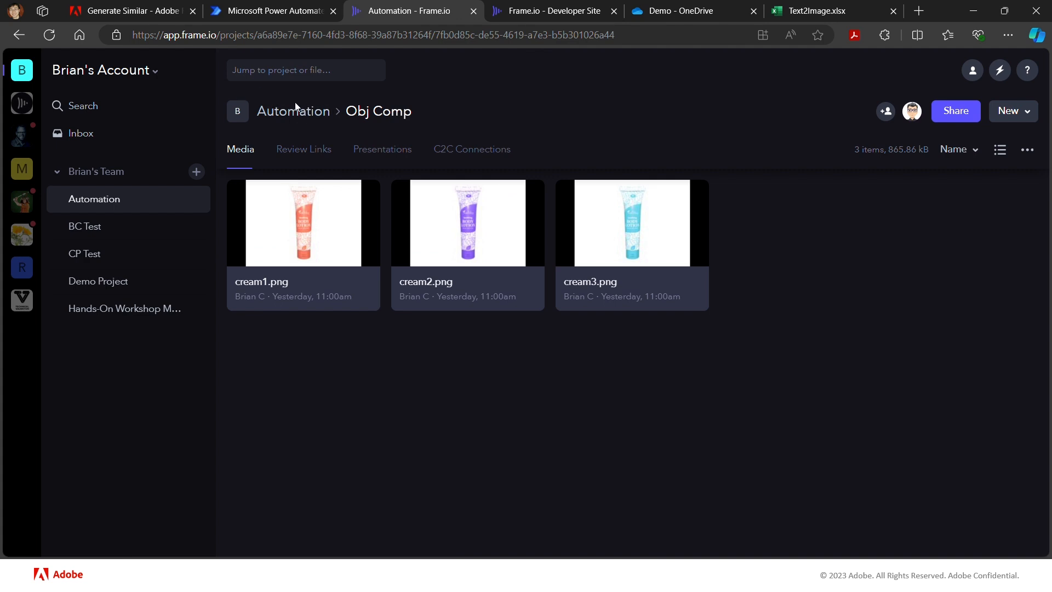
{"action": "mouse_move", "coordinate": [320, 215]}
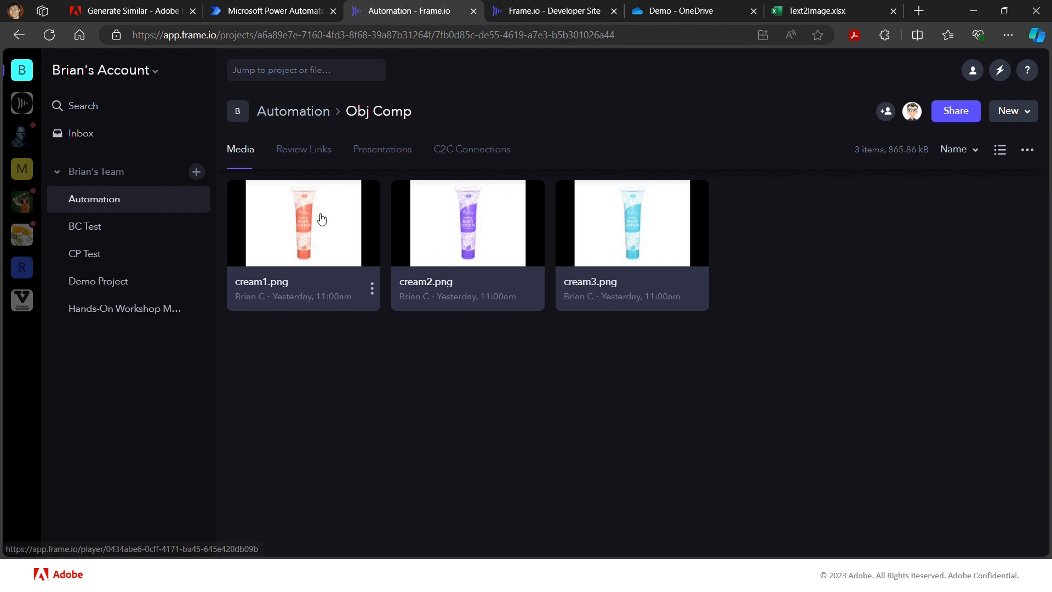
{"action": "left_click", "coordinate": [373, 293]}
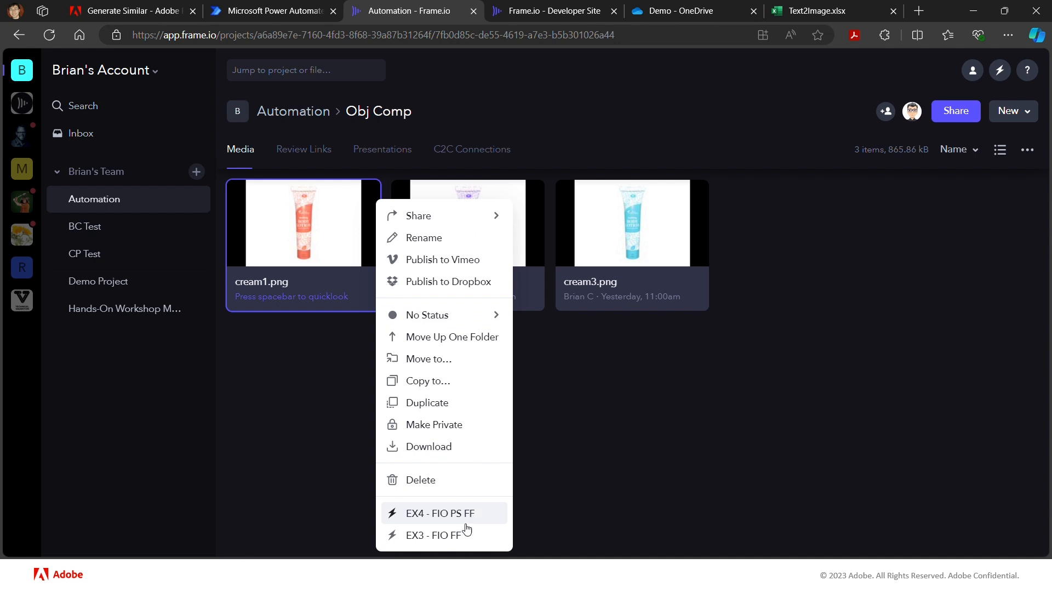
{"action": "left_click", "coordinate": [321, 422]}
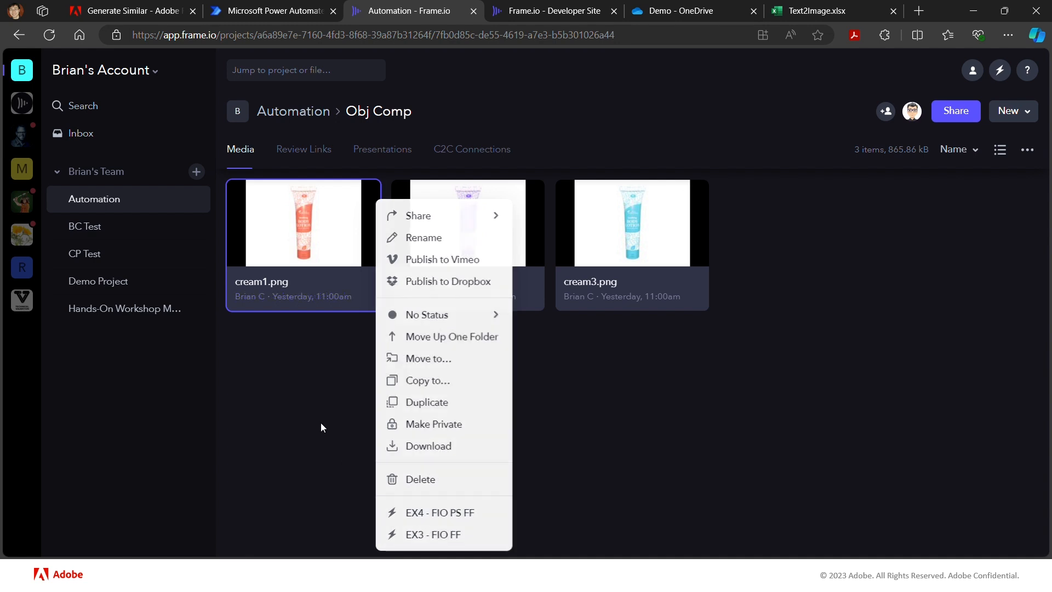
- Reload the Obj Comp folder, run the Demo-3 custom action on cream1.png and dismiss its response message
{"action": "left_click", "coordinate": [49, 40]}
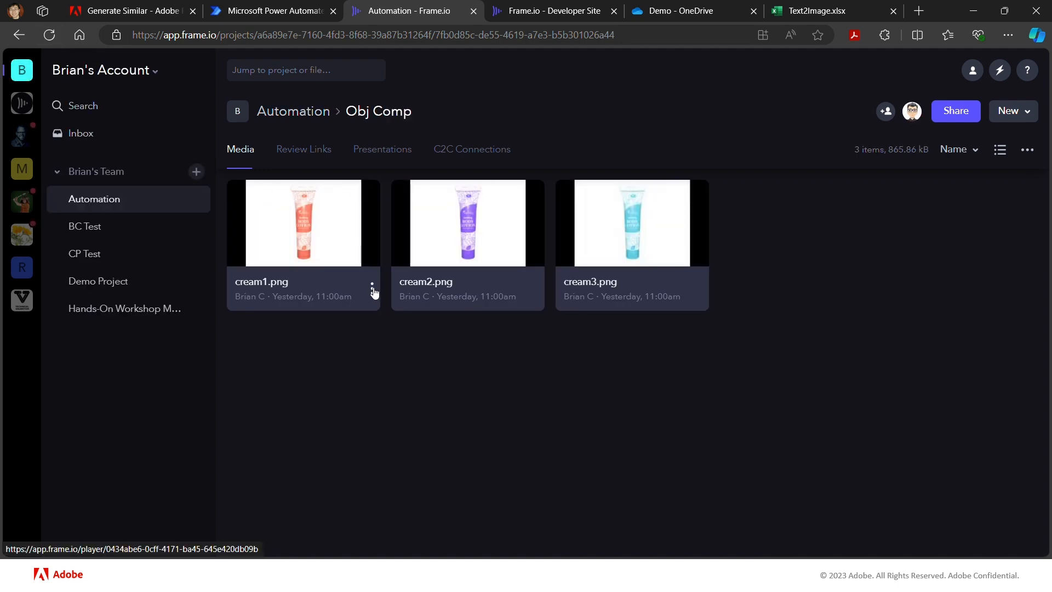
{"action": "left_click", "coordinate": [373, 289]}
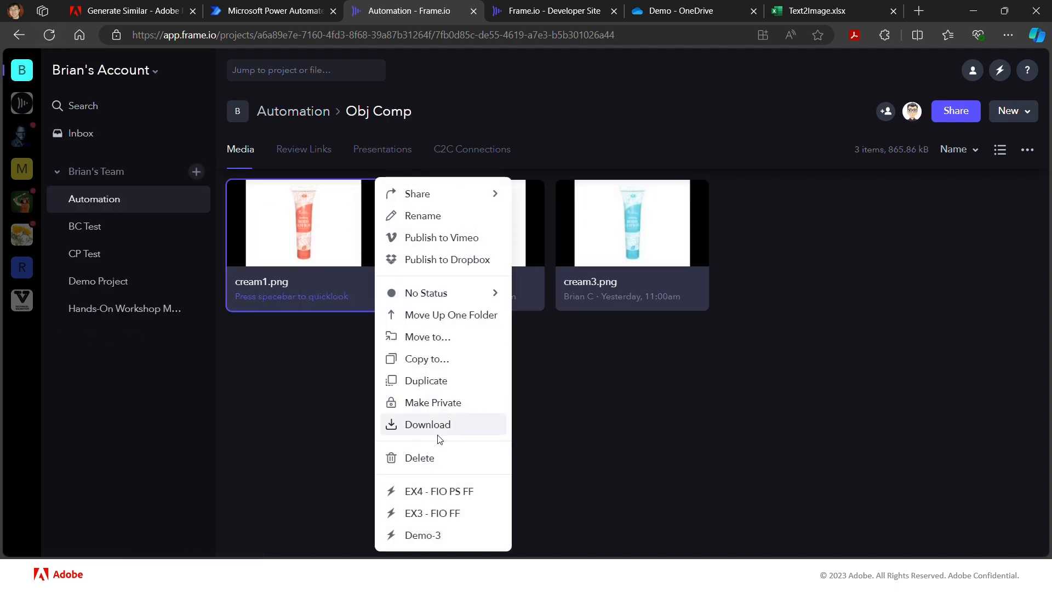
{"action": "left_click", "coordinate": [478, 537]}
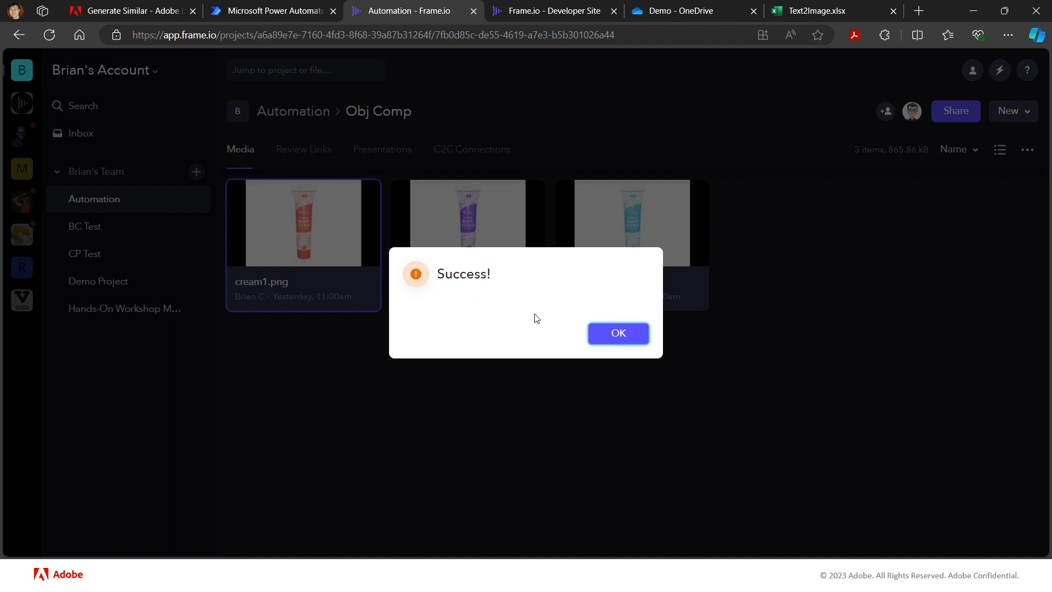
{"action": "left_click", "coordinate": [607, 337]}
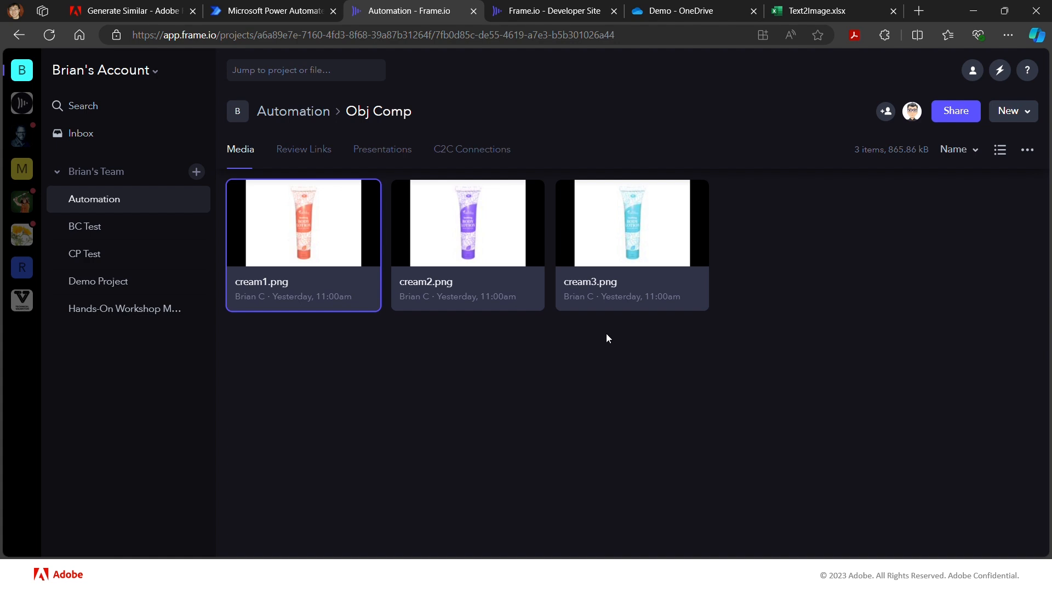
- Switch to Power Automate and save the Demo-3 flow, staying on the page when asked about leaving
{"action": "left_click", "coordinate": [254, 11]}
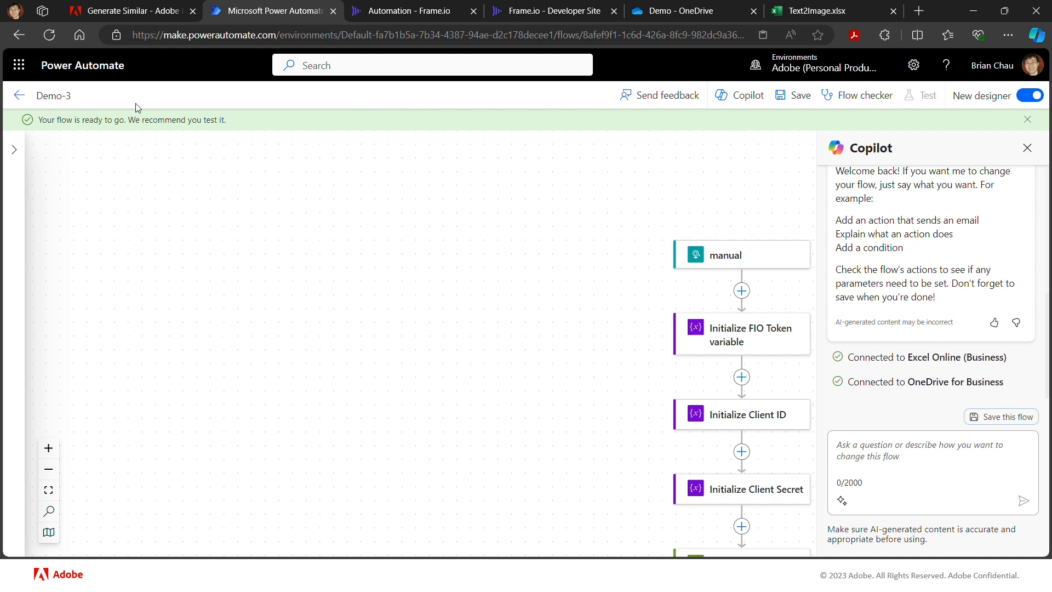
{"action": "left_click", "coordinate": [20, 99]}
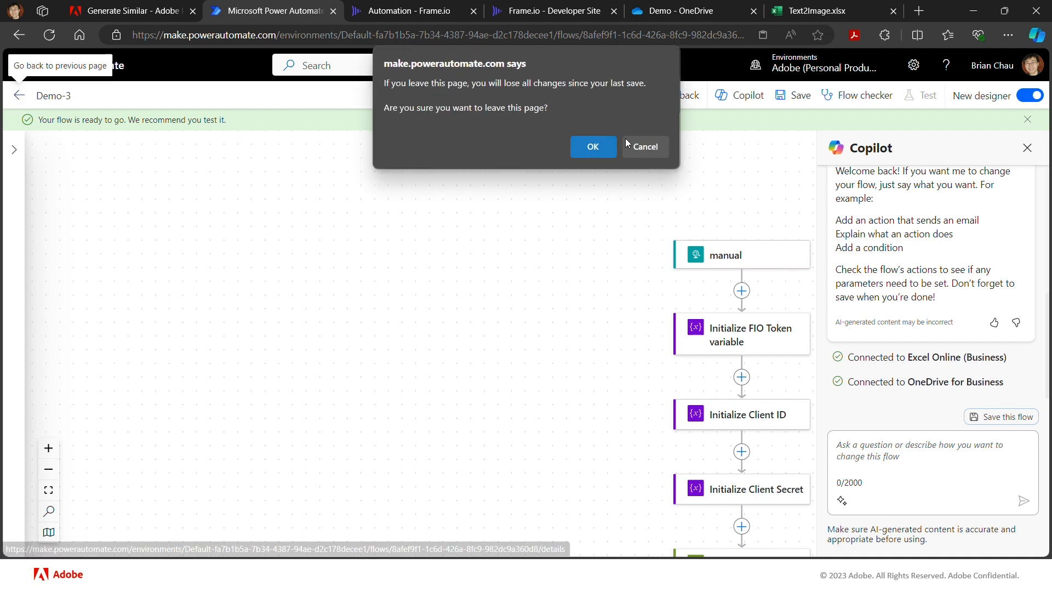
{"action": "left_click", "coordinate": [656, 144]}
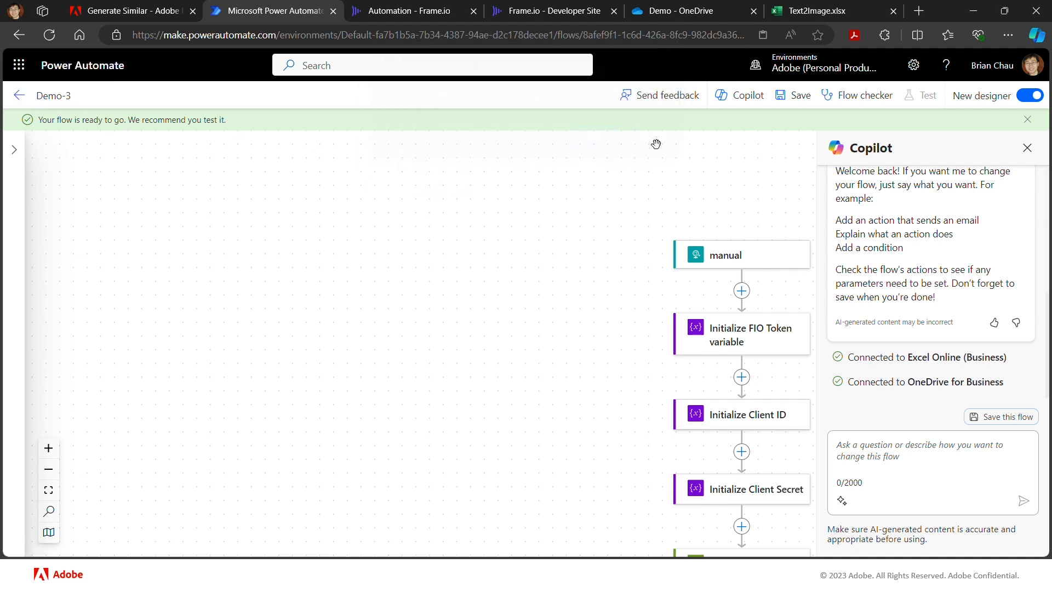
{"action": "left_click", "coordinate": [800, 100]}
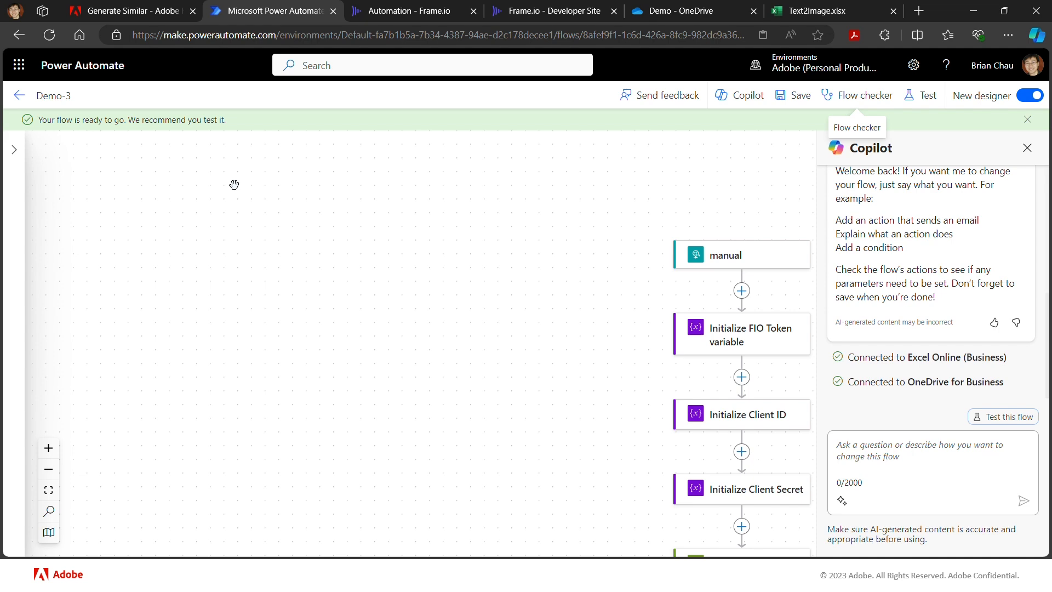
- Open the latest run from the Demo-3 flow's run history and inspect the HTTP Image Upload action's error details
{"action": "left_click", "coordinate": [20, 97]}
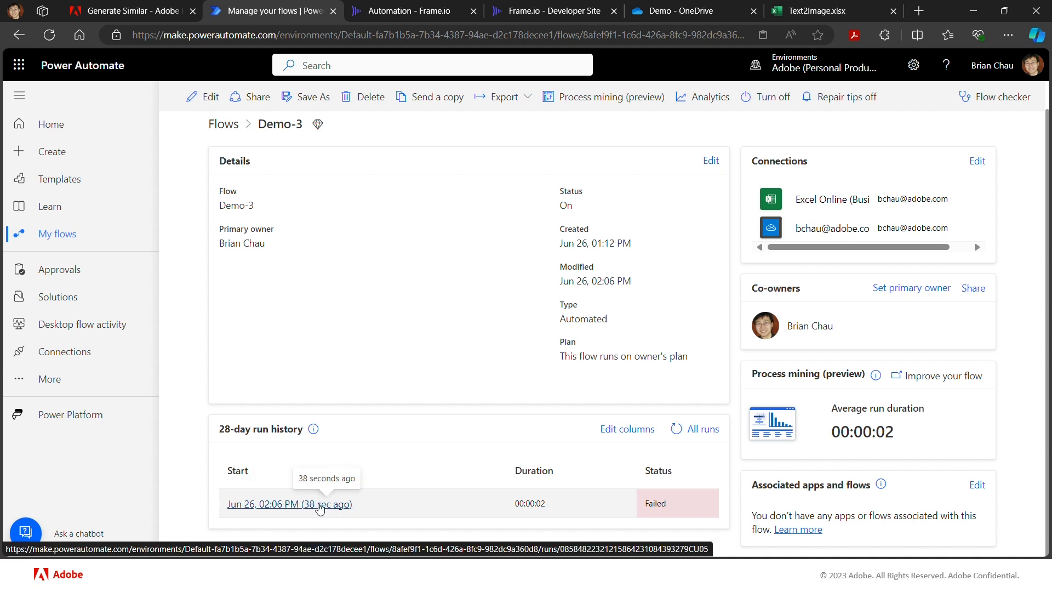
{"action": "left_click", "coordinate": [319, 504]}
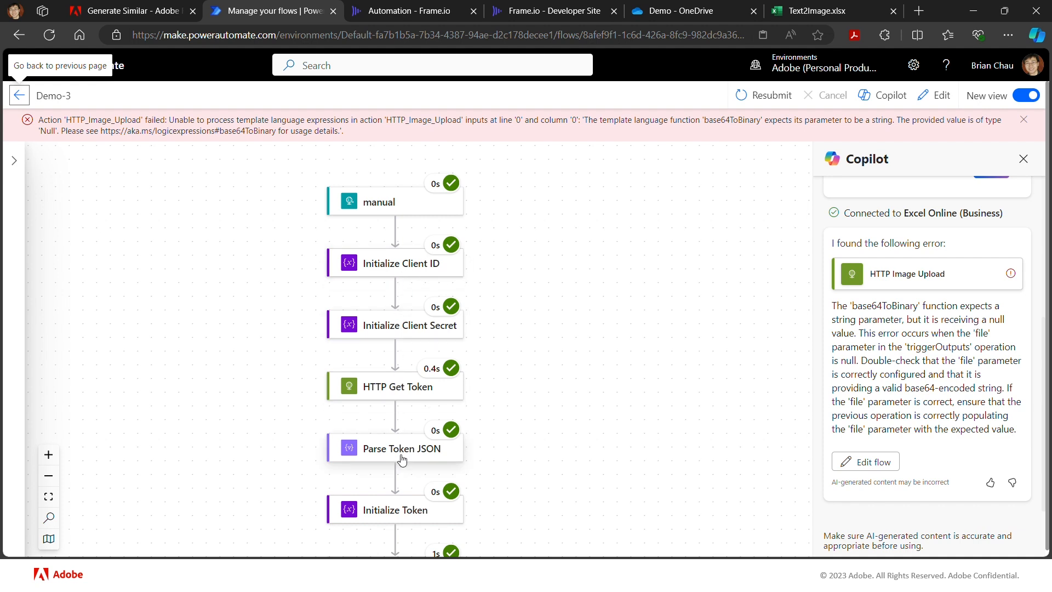
{"action": "scroll", "coordinate": [400, 481], "scroll_direction": "down", "scroll_amount": 1}
{"action": "scroll", "coordinate": [400, 481], "scroll_direction": "down", "scroll_amount": 5}
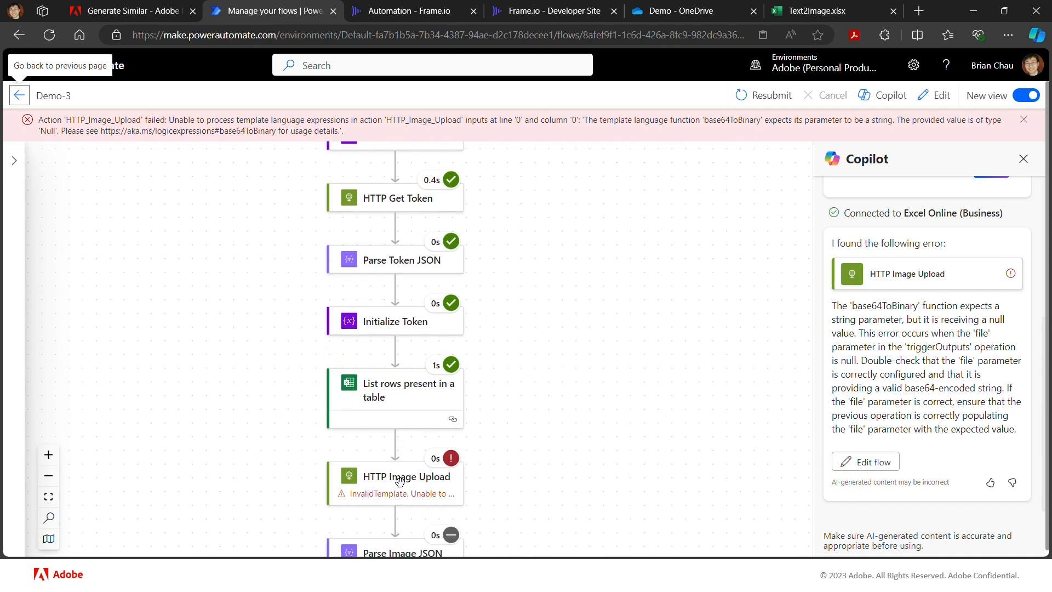
{"action": "scroll", "coordinate": [403, 488], "scroll_direction": "down", "scroll_amount": 1}
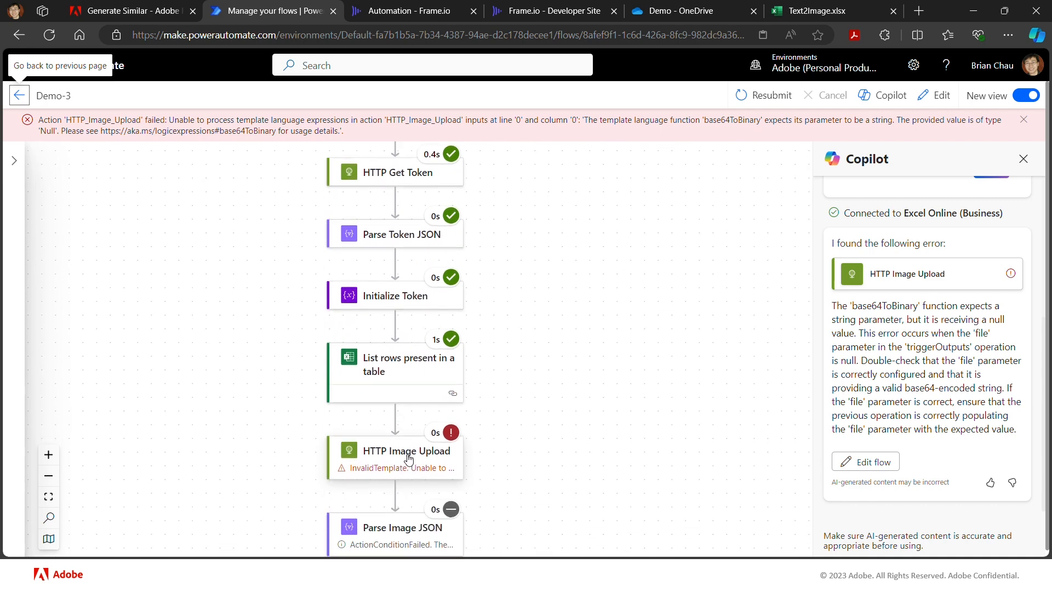
{"action": "left_click", "coordinate": [408, 459]}
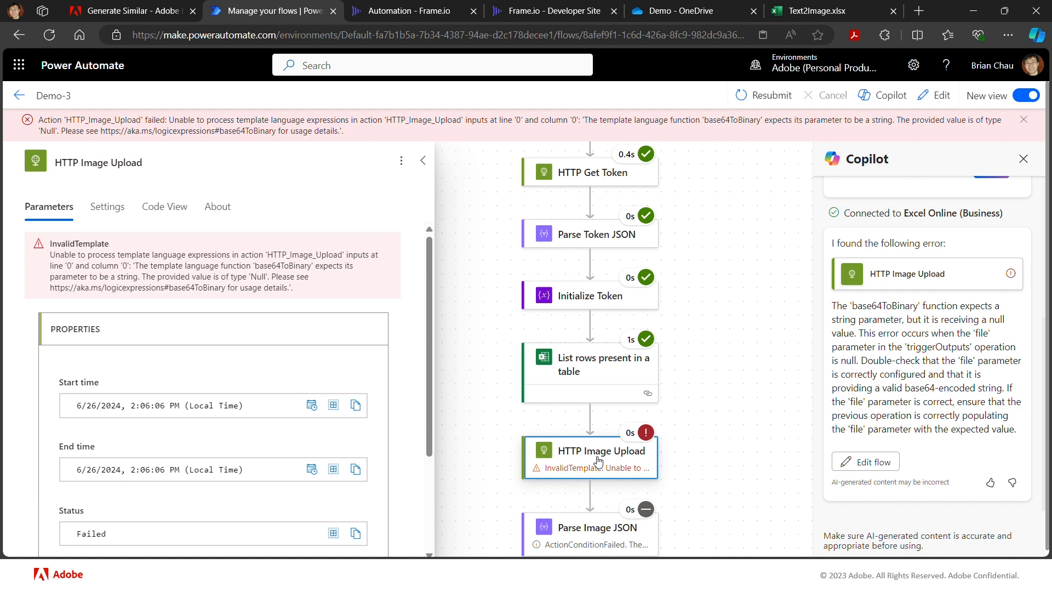
- Examine the manual trigger's outputs in this run, reading the project, resource and team entries in the body
{"action": "scroll", "coordinate": [598, 462], "scroll_direction": "up", "scroll_amount": 5}
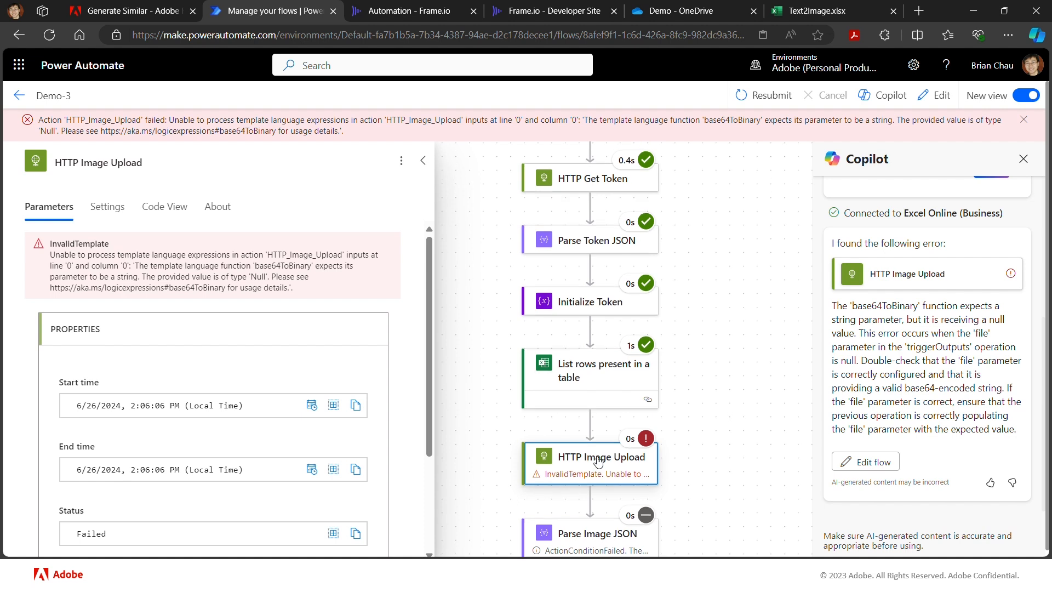
{"action": "scroll", "coordinate": [598, 462], "scroll_direction": "up", "scroll_amount": 2}
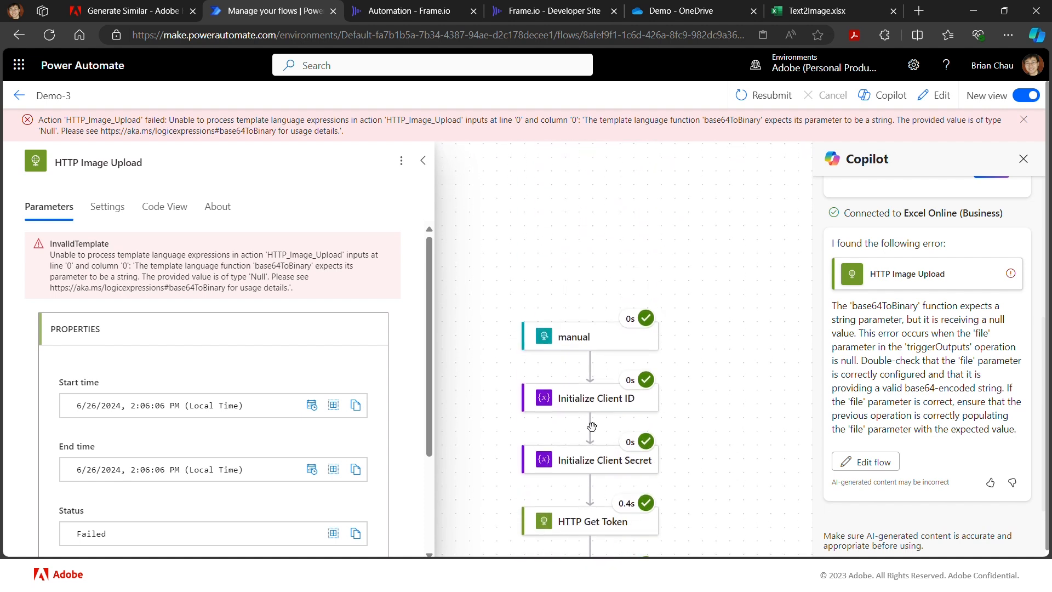
{"action": "left_click", "coordinate": [579, 345]}
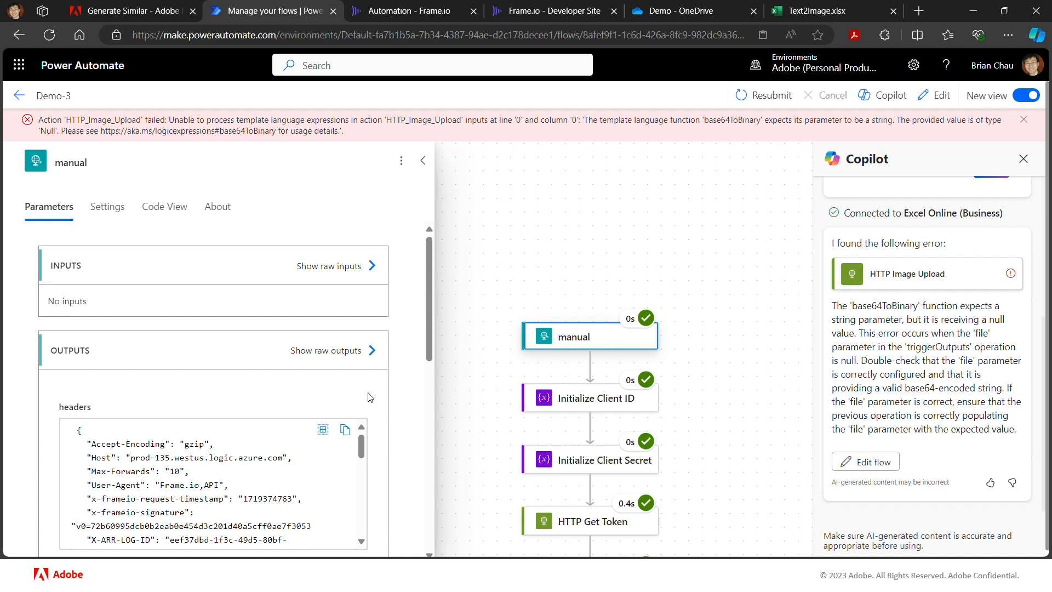
{"action": "scroll", "coordinate": [370, 398], "scroll_direction": "down", "scroll_amount": 1}
{"action": "scroll", "coordinate": [370, 397], "scroll_direction": "down", "scroll_amount": 3}
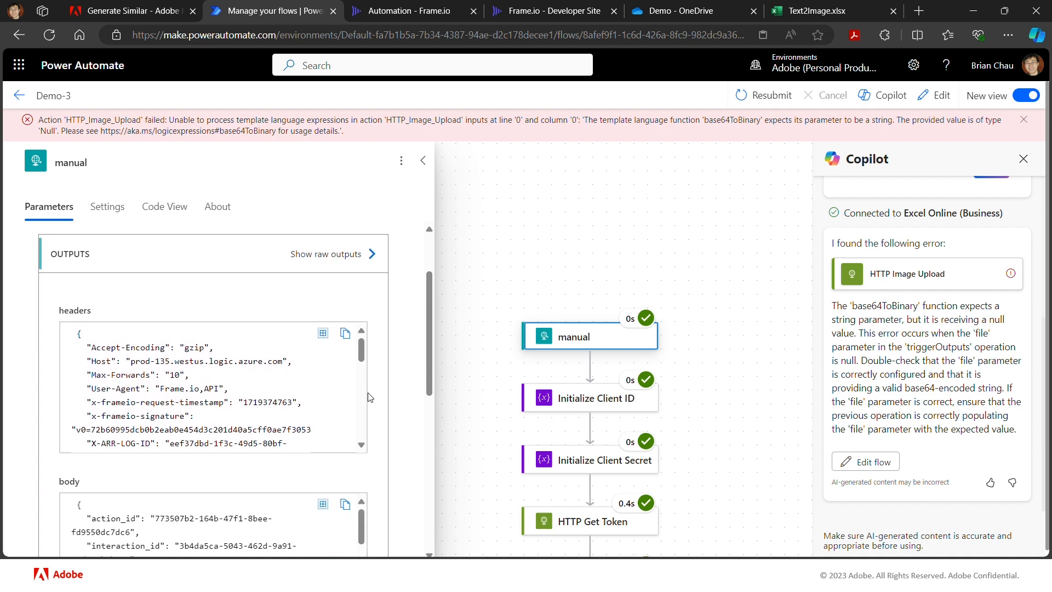
{"action": "scroll", "coordinate": [370, 397], "scroll_direction": "down", "scroll_amount": 2}
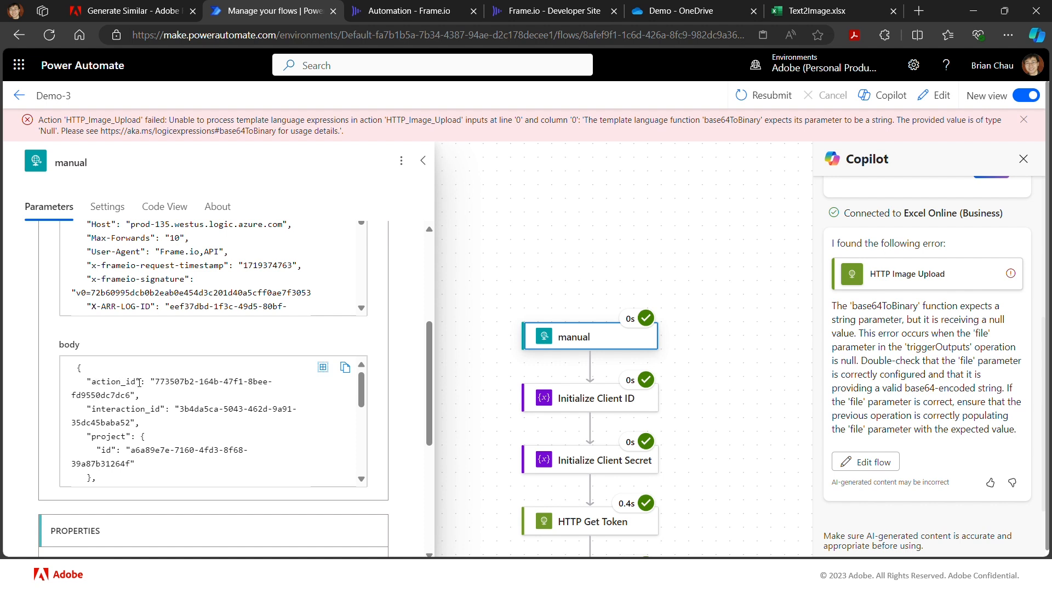
{"action": "scroll", "coordinate": [139, 382], "scroll_direction": "down", "scroll_amount": 5}
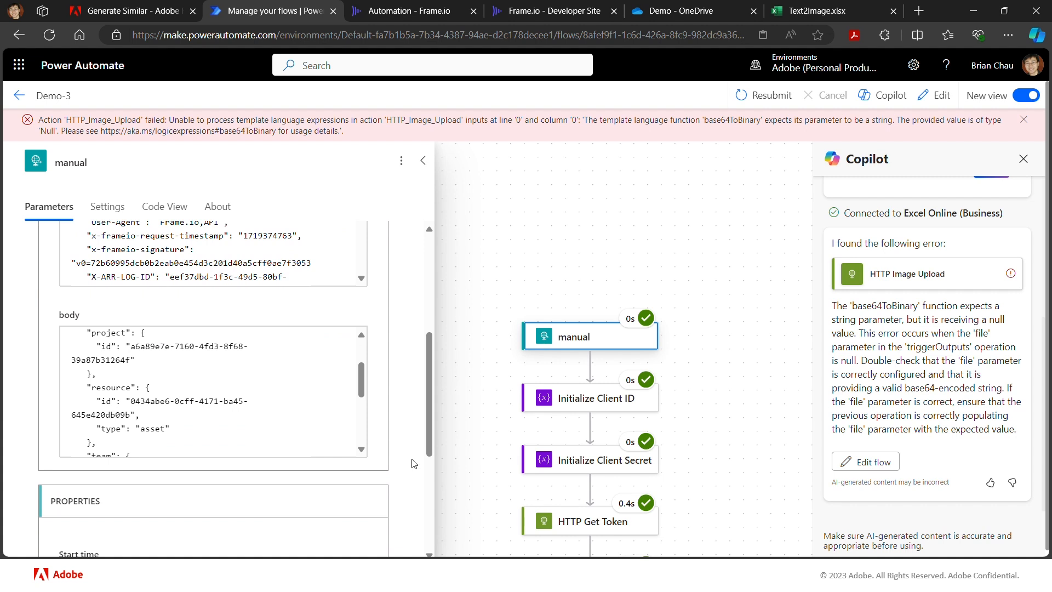
{"action": "scroll", "coordinate": [414, 464], "scroll_direction": "down", "scroll_amount": 4}
{"action": "scroll", "coordinate": [413, 464], "scroll_direction": "up", "scroll_amount": 4}
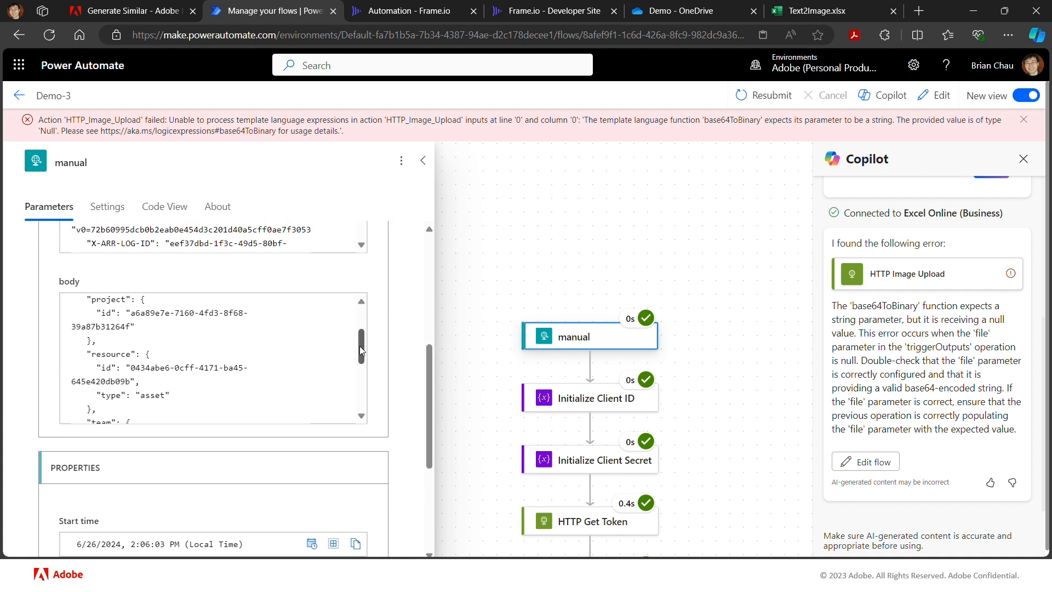
{"action": "left_click_drag", "start_coordinate": [360, 345], "coordinate": [361, 325]}
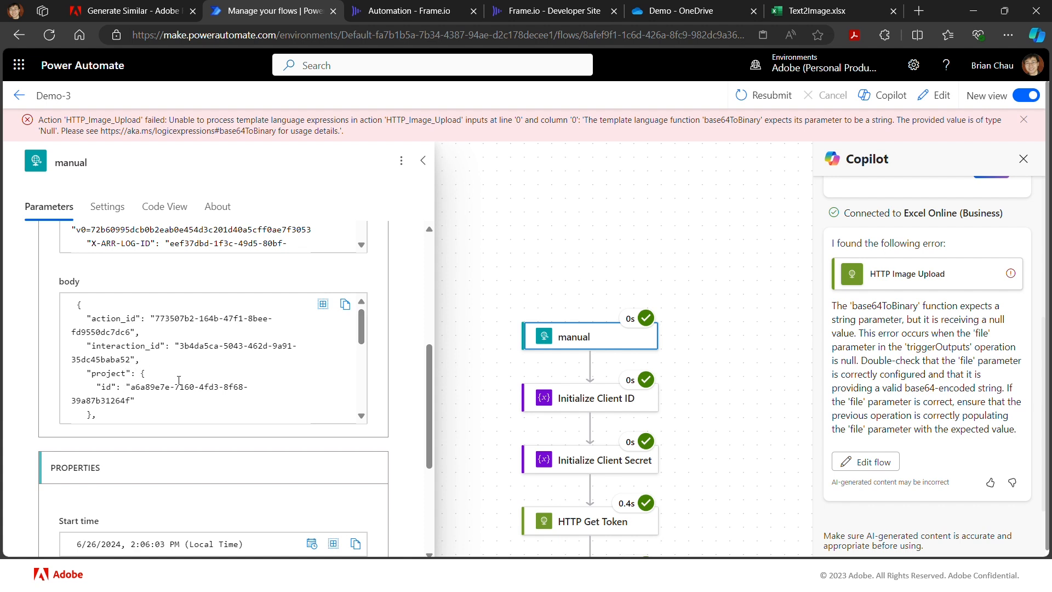
{"action": "left_click_drag", "start_coordinate": [361, 333], "coordinate": [363, 368]}
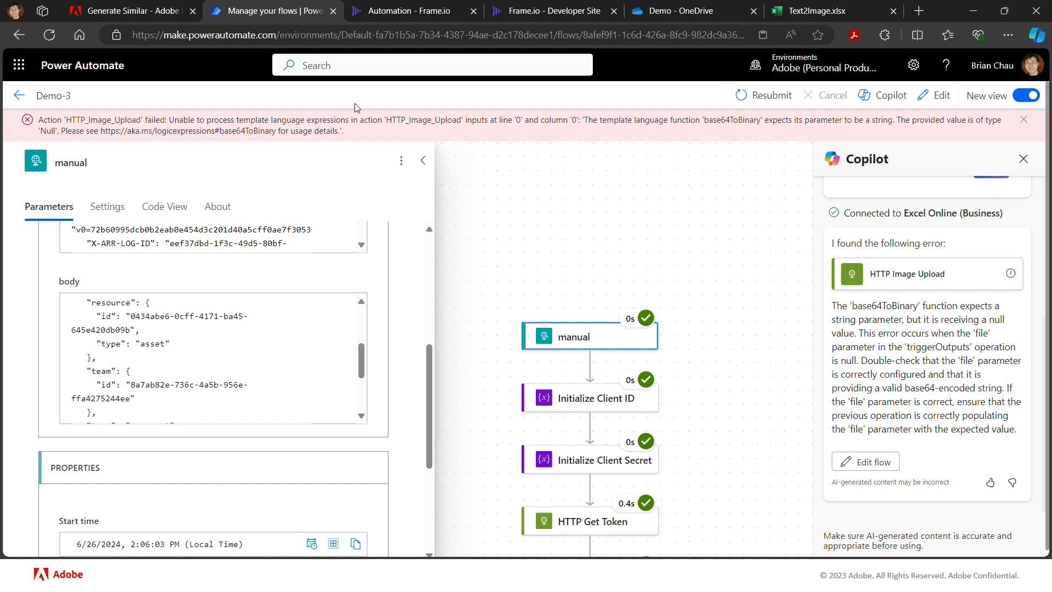
- Switch to Frame.io, open cream1.png and highlight the asset ID in its web address
{"action": "left_click", "coordinate": [392, 14]}
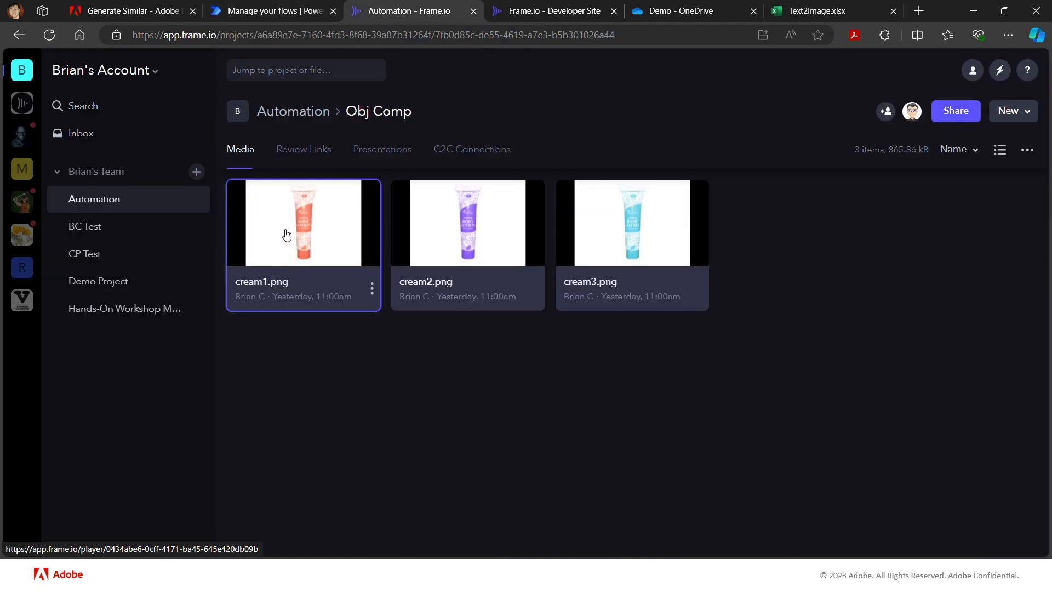
{"action": "left_click", "coordinate": [306, 241]}
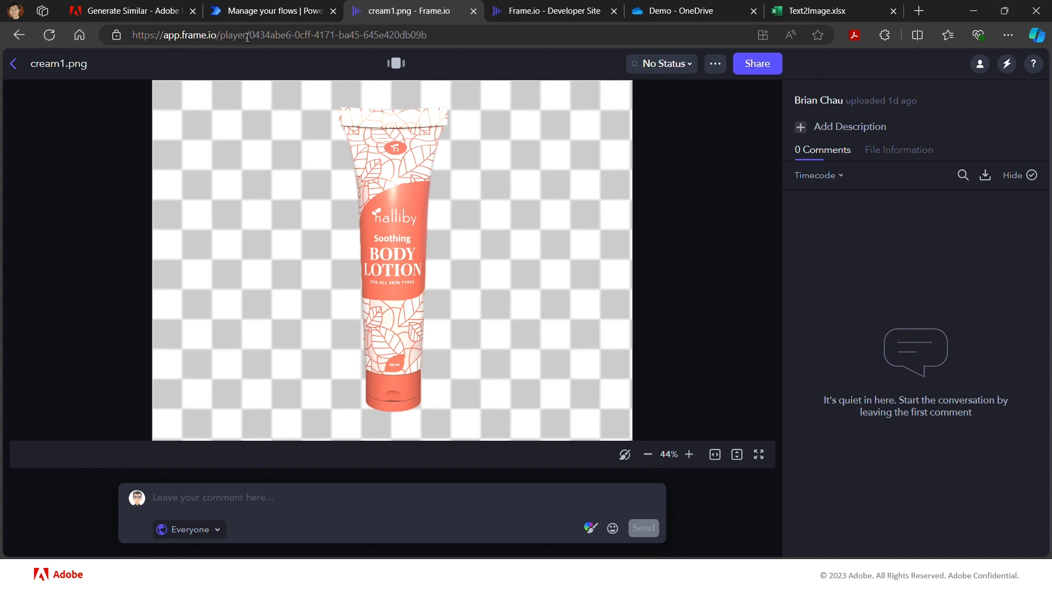
{"action": "left_click_drag", "start_coordinate": [245, 35], "coordinate": [439, 41]}
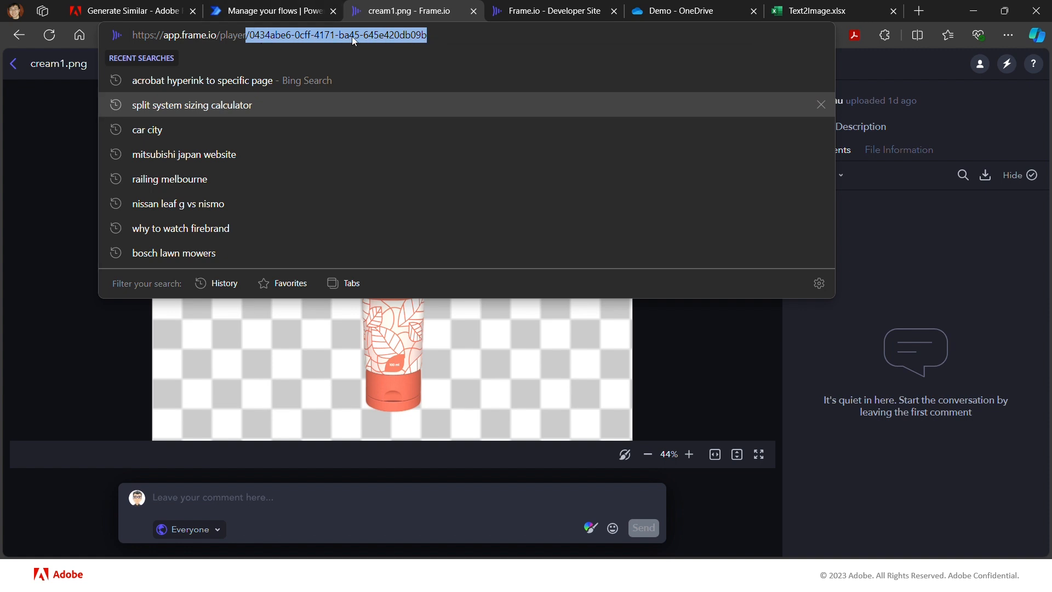
{"action": "key", "text": "Up"}
{"action": "key", "text": "Return"}
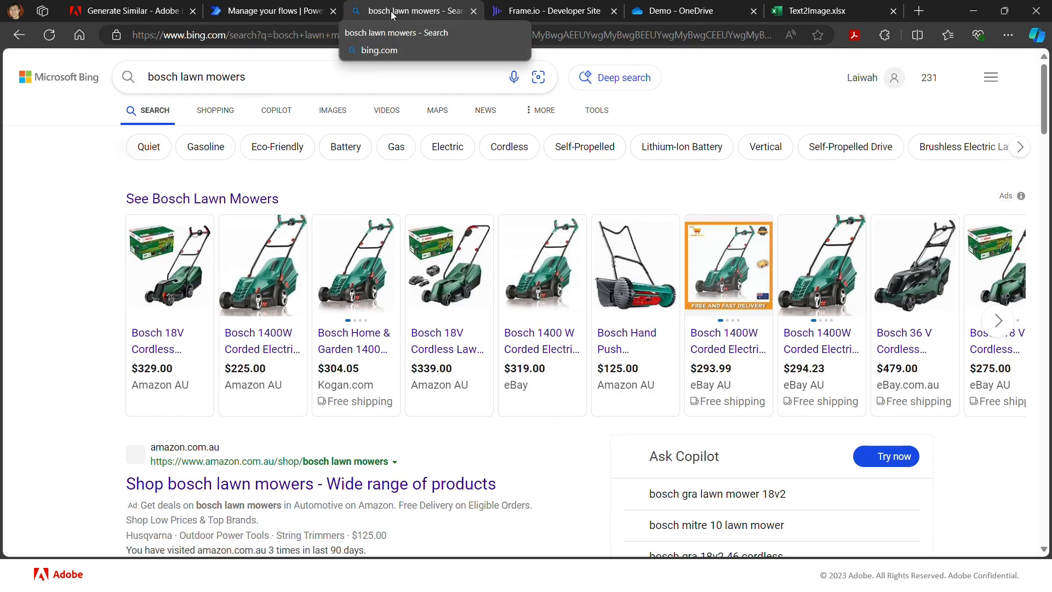
{"action": "left_click", "coordinate": [14, 35]}
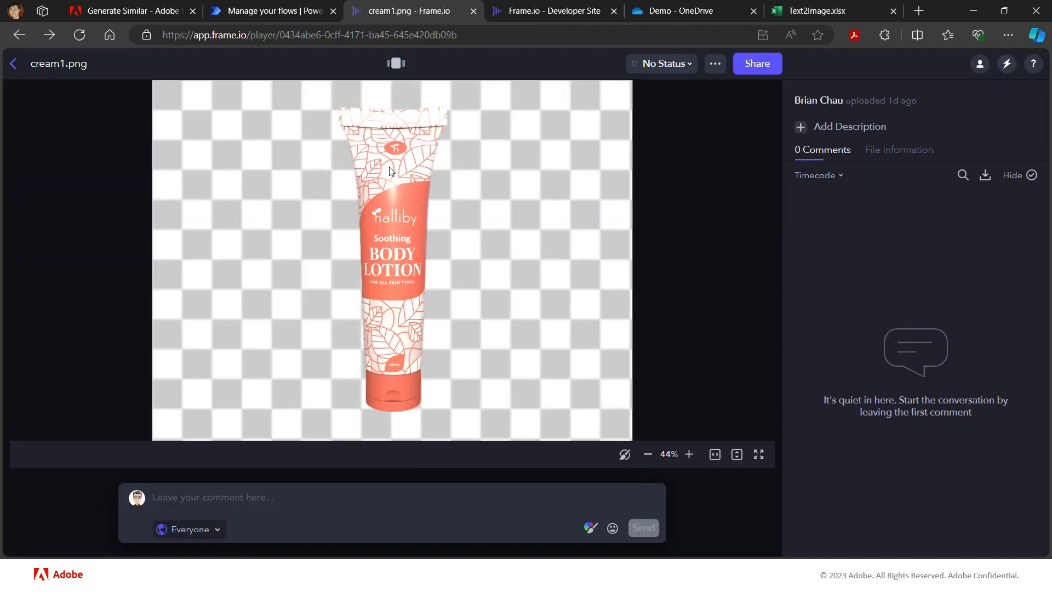
- Return to the Power Automate run and highlight the resource id in the manual trigger's body to compare it with the asset ID
{"action": "mouse_move", "coordinate": [271, 15]}
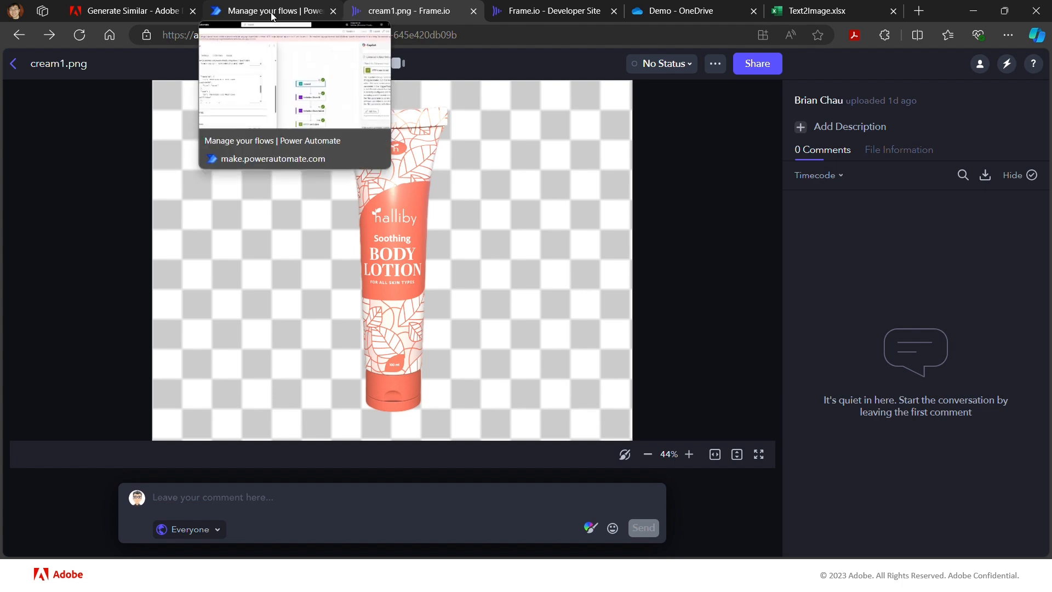
{"action": "left_click", "coordinate": [272, 16]}
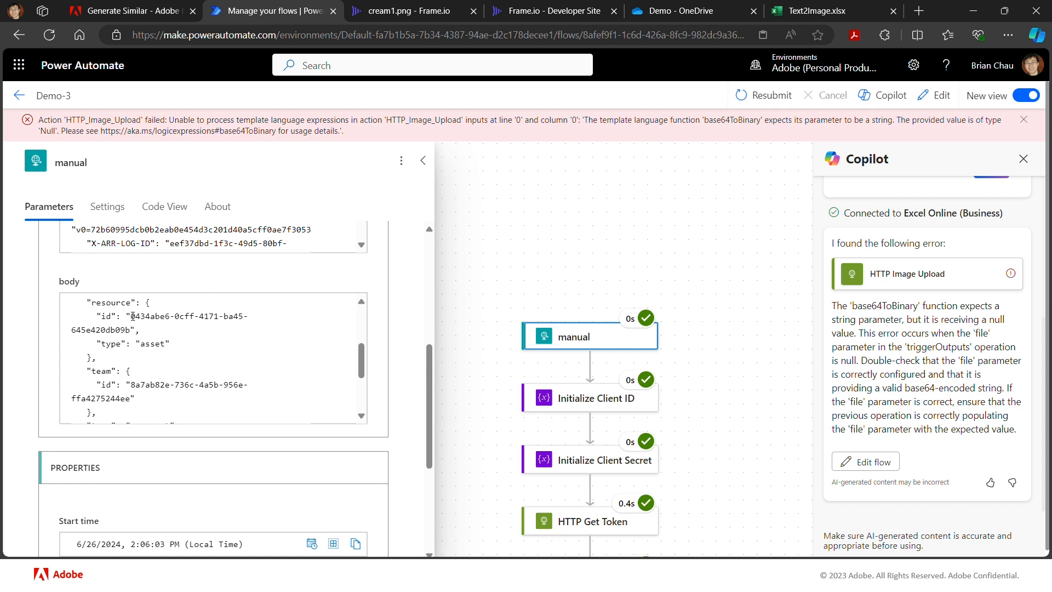
{"action": "left_click_drag", "start_coordinate": [132, 316], "coordinate": [130, 331]}
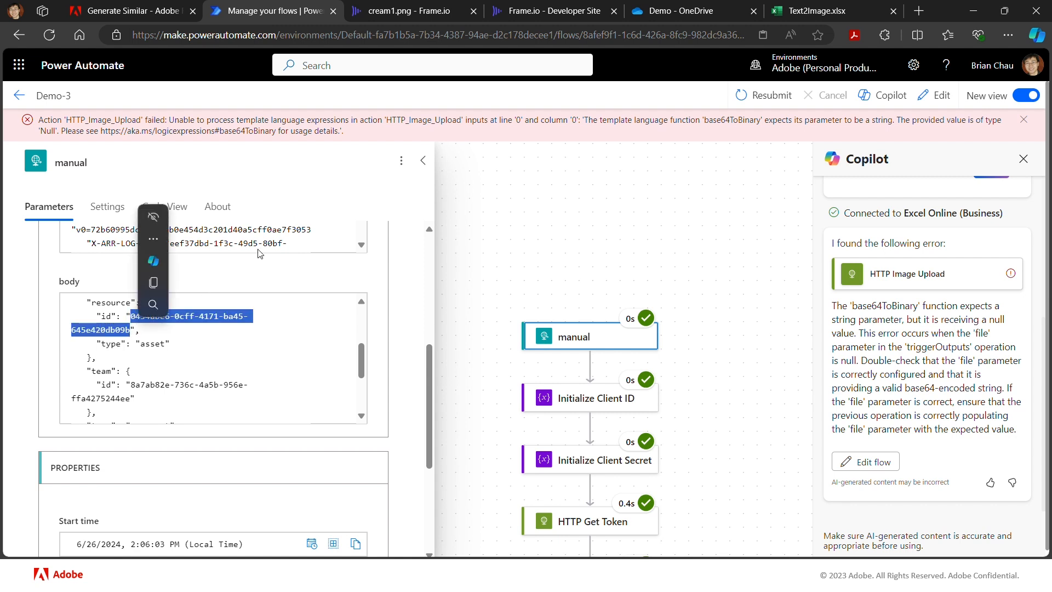
{"action": "left_click", "coordinate": [296, 310]}
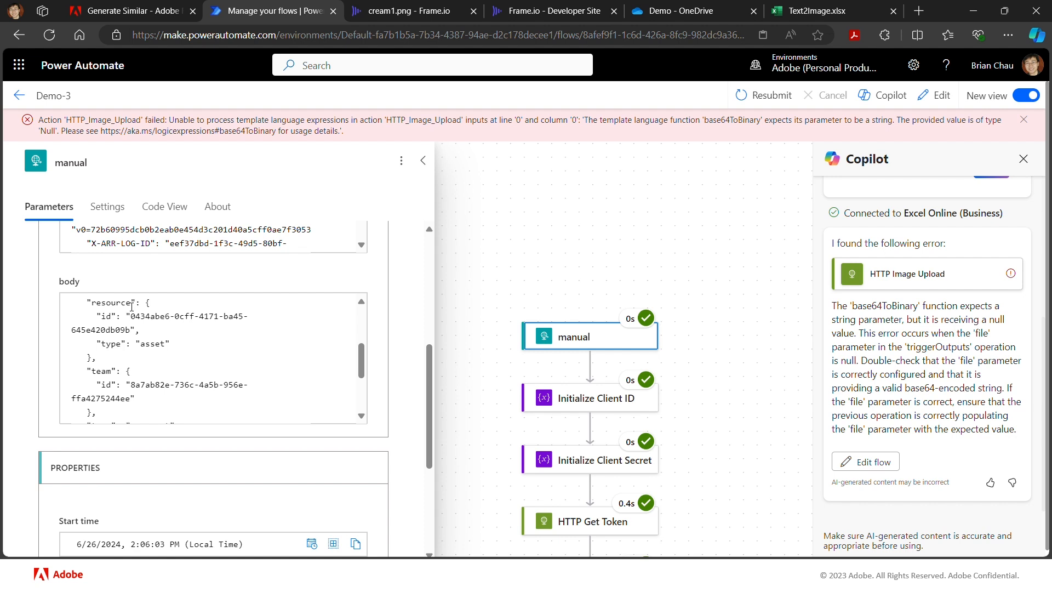
{"action": "scroll", "coordinate": [307, 355], "scroll_direction": "up", "scroll_amount": 3}
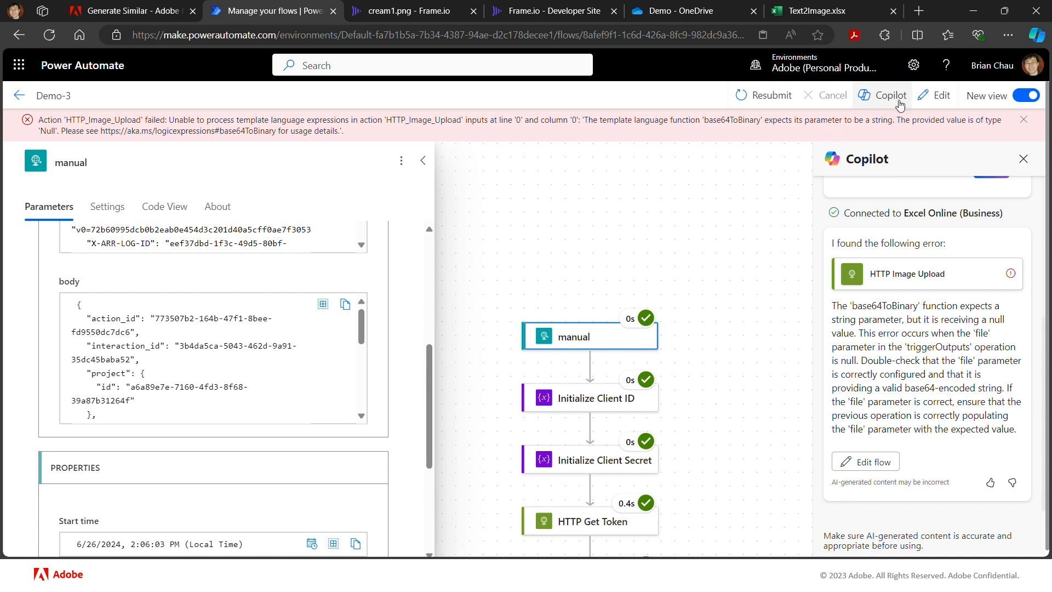
- Open the Demo-3 flow for editing and insert a Parse JSON action directly after the manual trigger
{"action": "left_click", "coordinate": [928, 96]}
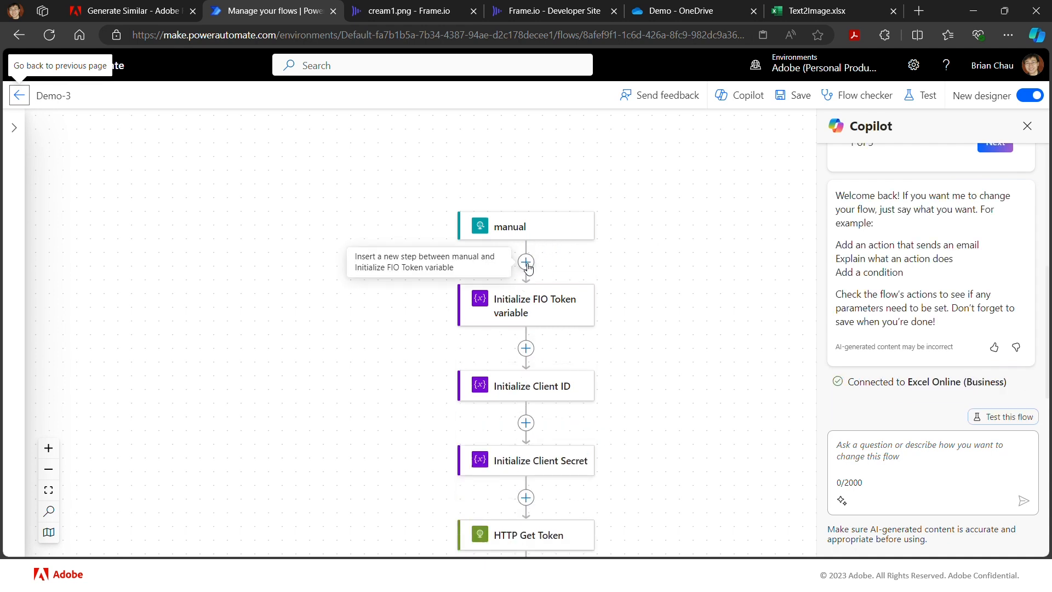
{"action": "left_click", "coordinate": [527, 262]}
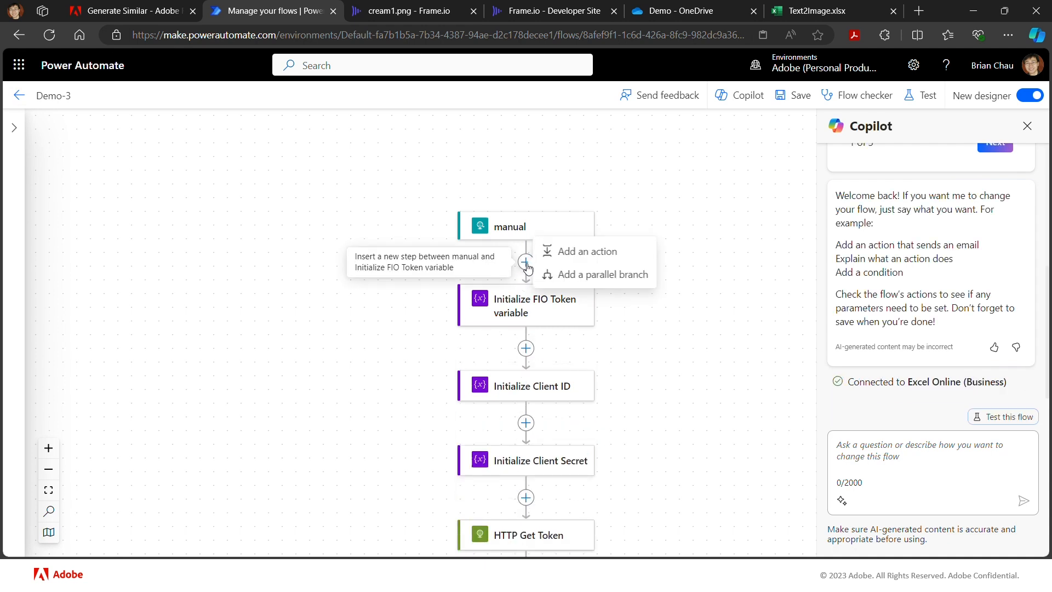
{"action": "left_click", "coordinate": [570, 252]}
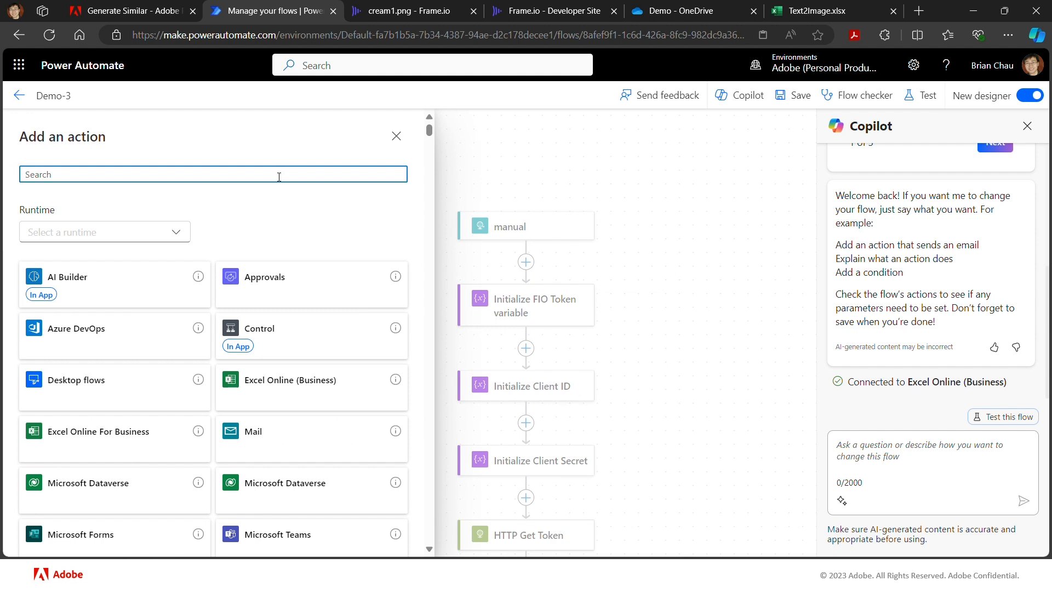
{"action": "type", "text": "parse"}
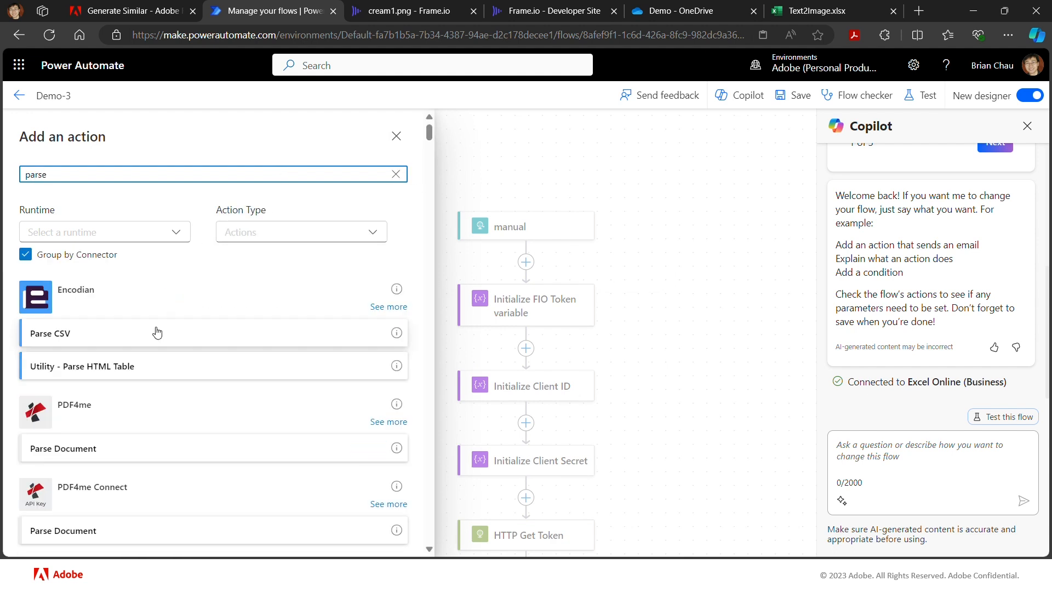
{"action": "scroll", "coordinate": [167, 333], "scroll_direction": "down", "scroll_amount": 2}
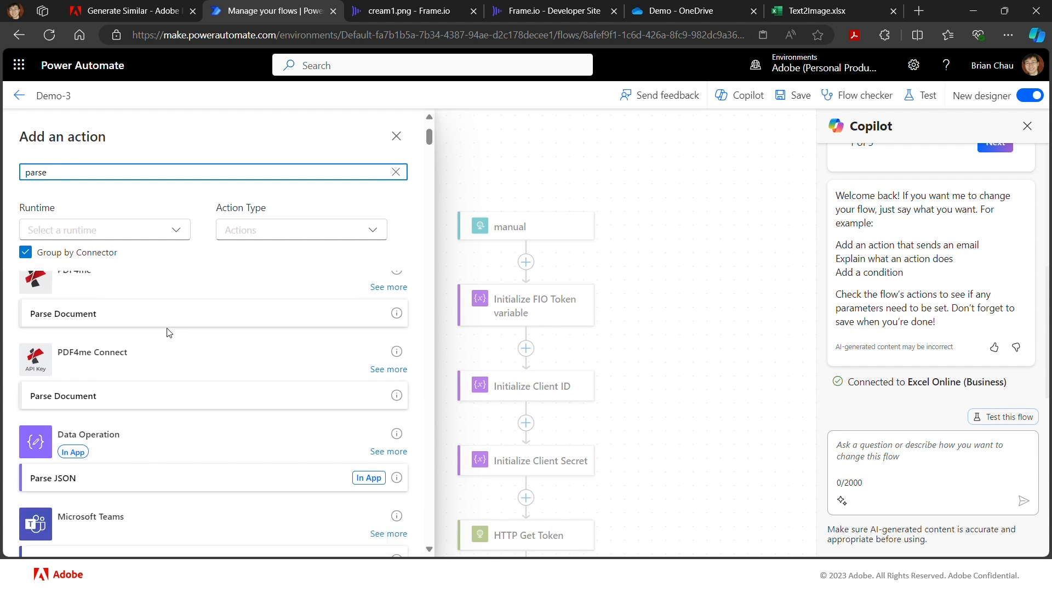
{"action": "left_click", "coordinate": [114, 491]}
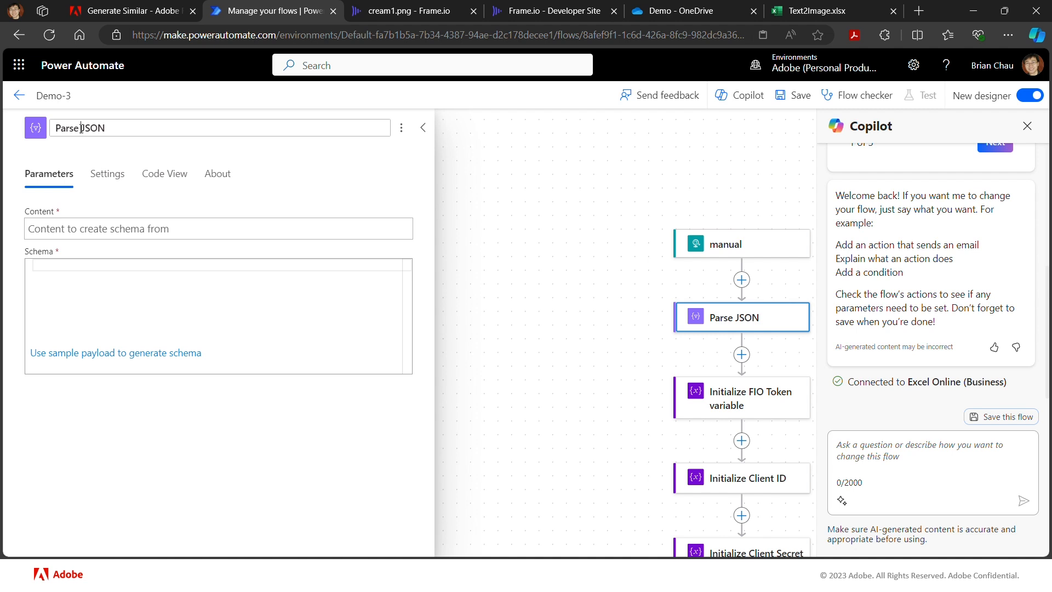
- Rename the new action as Parse FIO Asset JSON and set its content to the manual trigger's Body
{"action": "type", "text": "FIO As"}
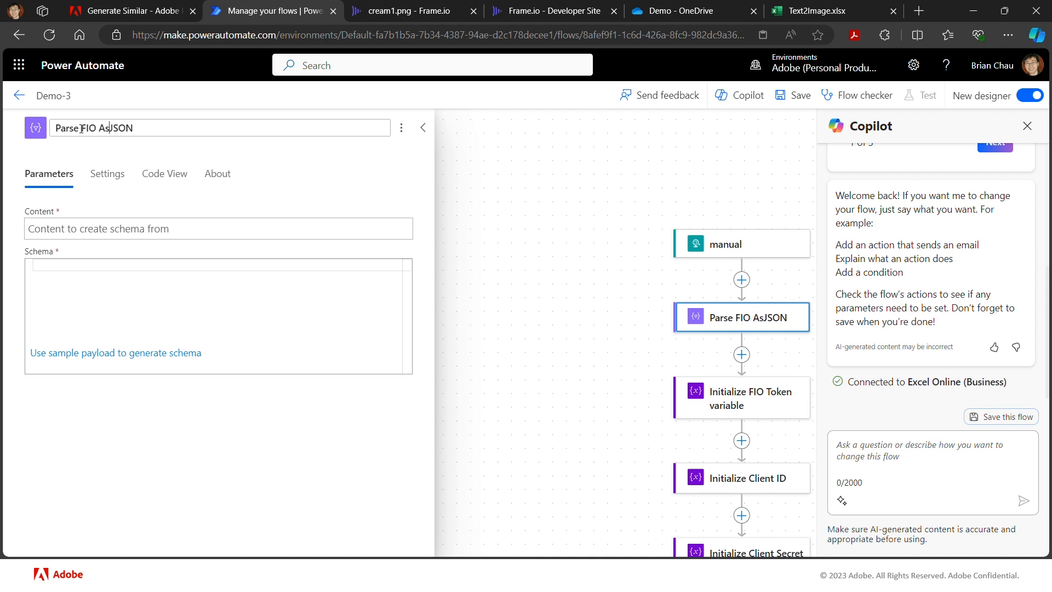
{"action": "type", "text": "set"}
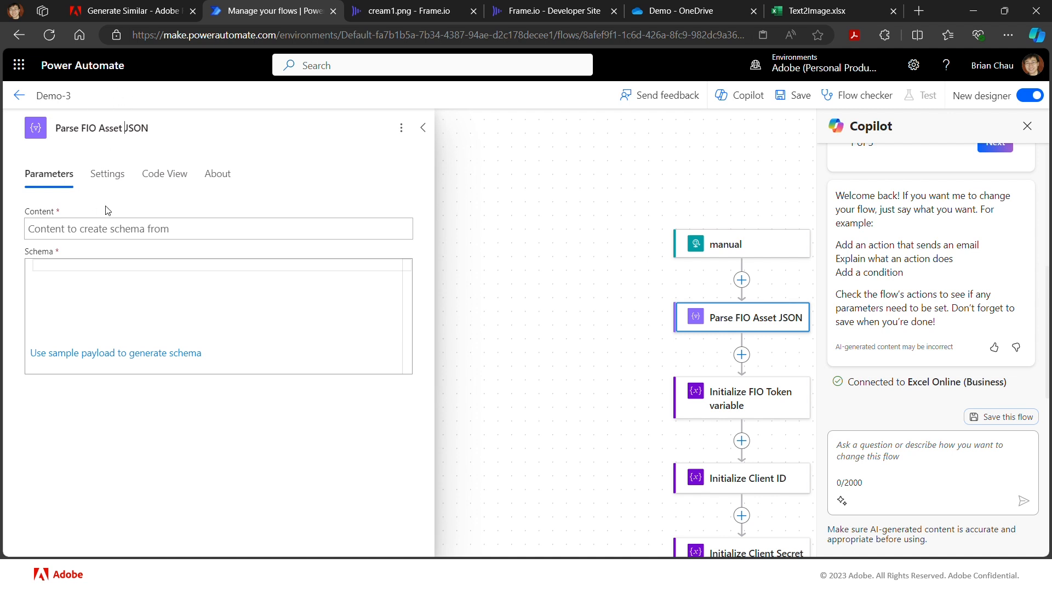
{"action": "left_click", "coordinate": [137, 228]}
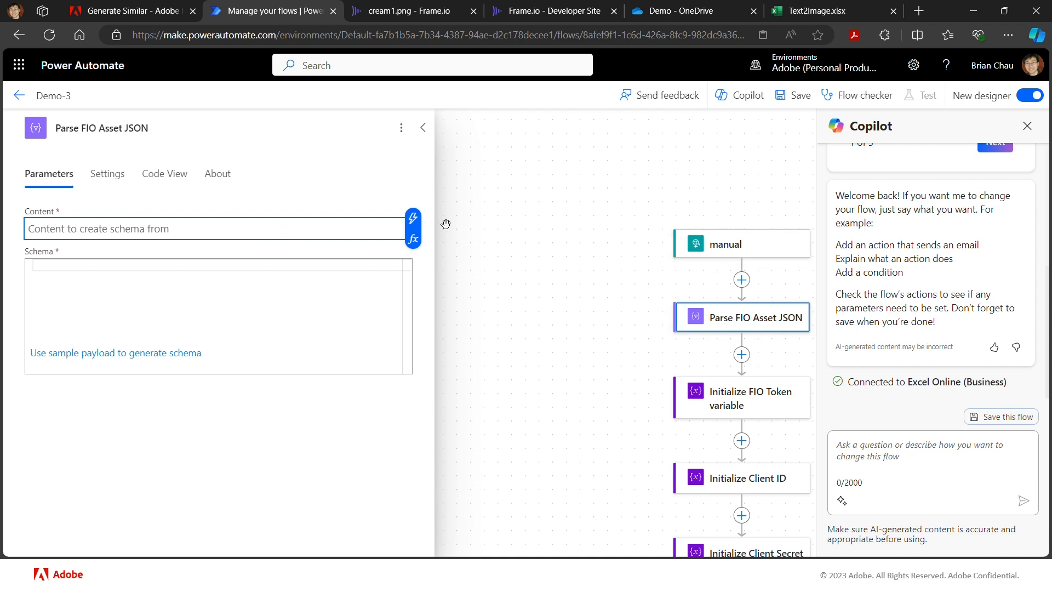
{"action": "left_click", "coordinate": [413, 218]}
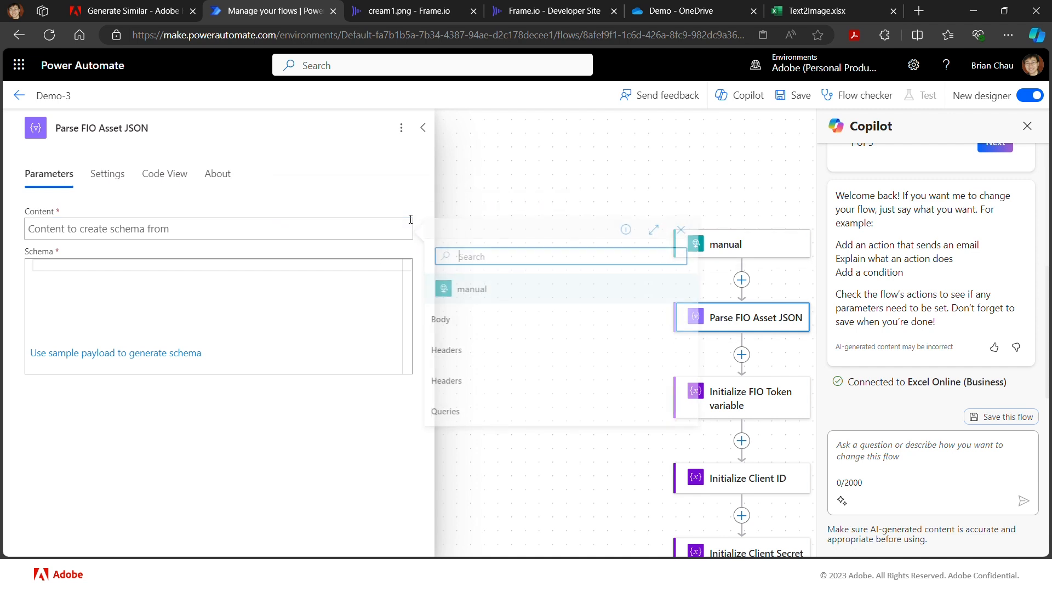
{"action": "left_click", "coordinate": [463, 322]}
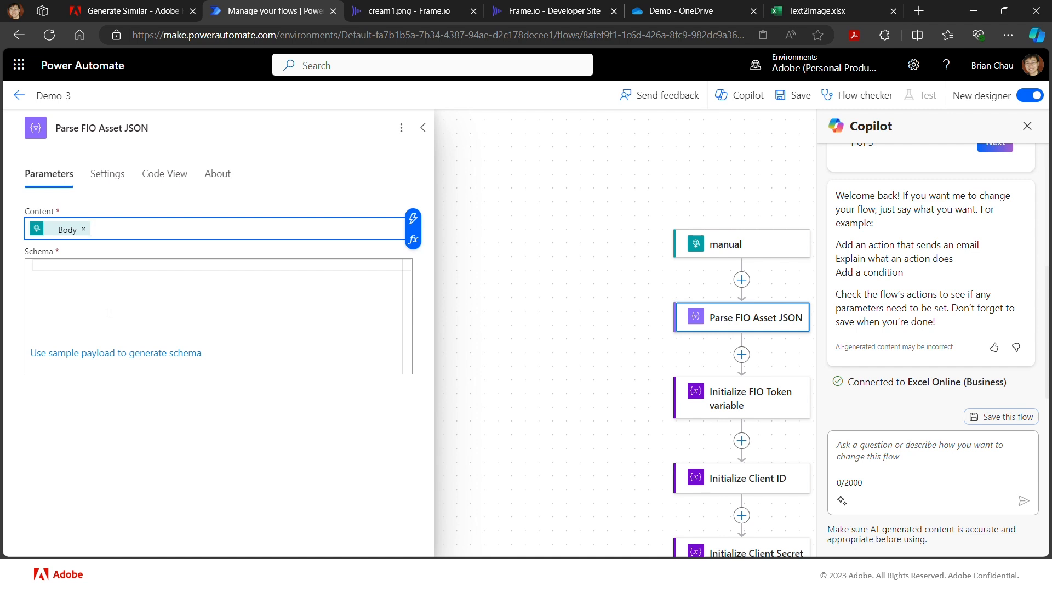
- Generate the Parse FIO Asset JSON schema from the copied trigger body as sample payload, and close the action's settings
{"action": "left_click", "coordinate": [174, 266]}
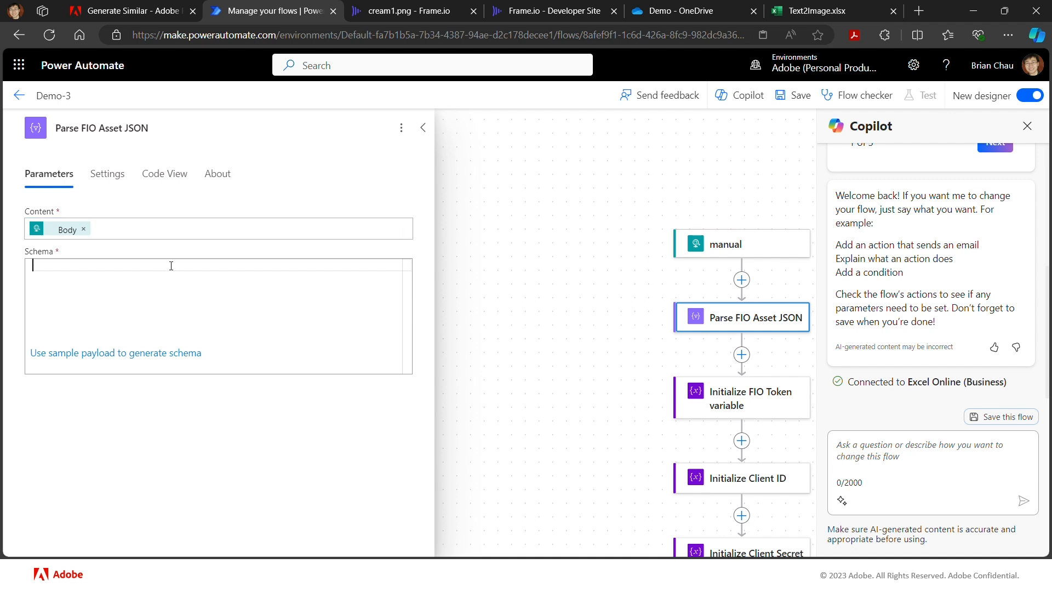
{"action": "left_click", "coordinate": [76, 353]}
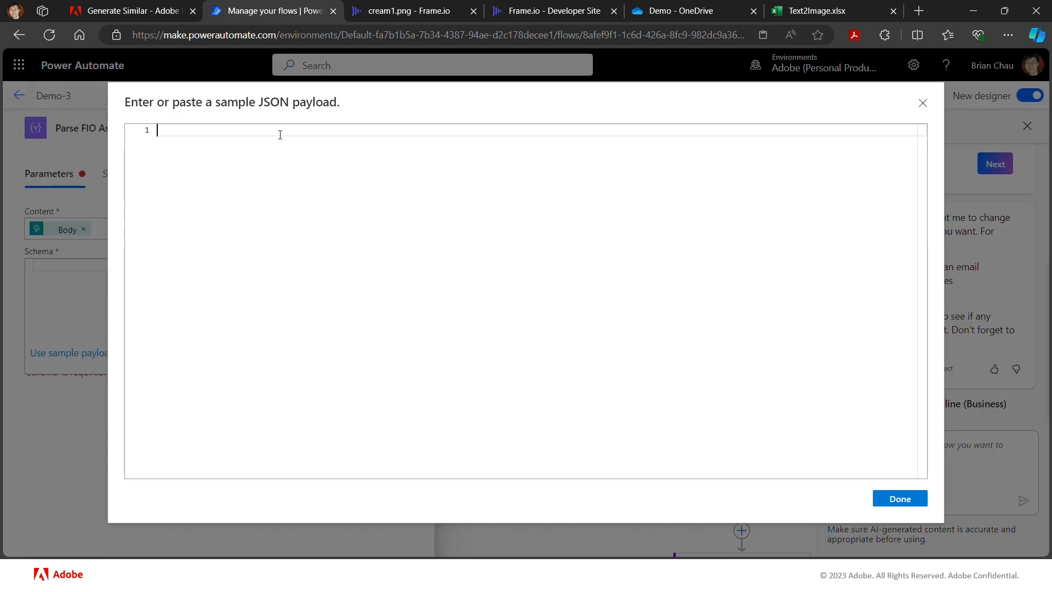
{"action": "key", "text": "ctrl+v"}
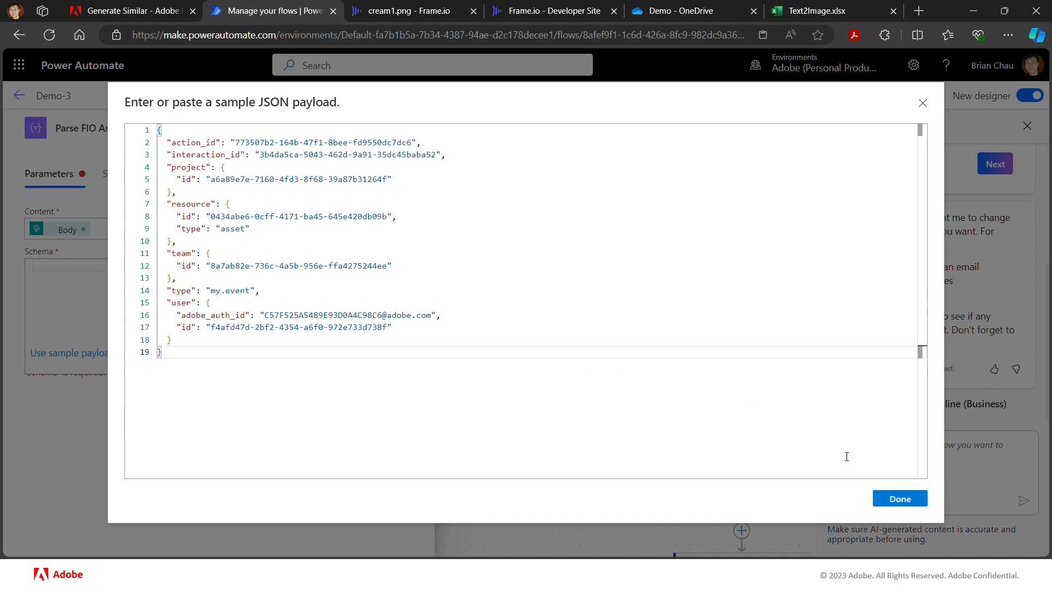
{"action": "left_click", "coordinate": [909, 501]}
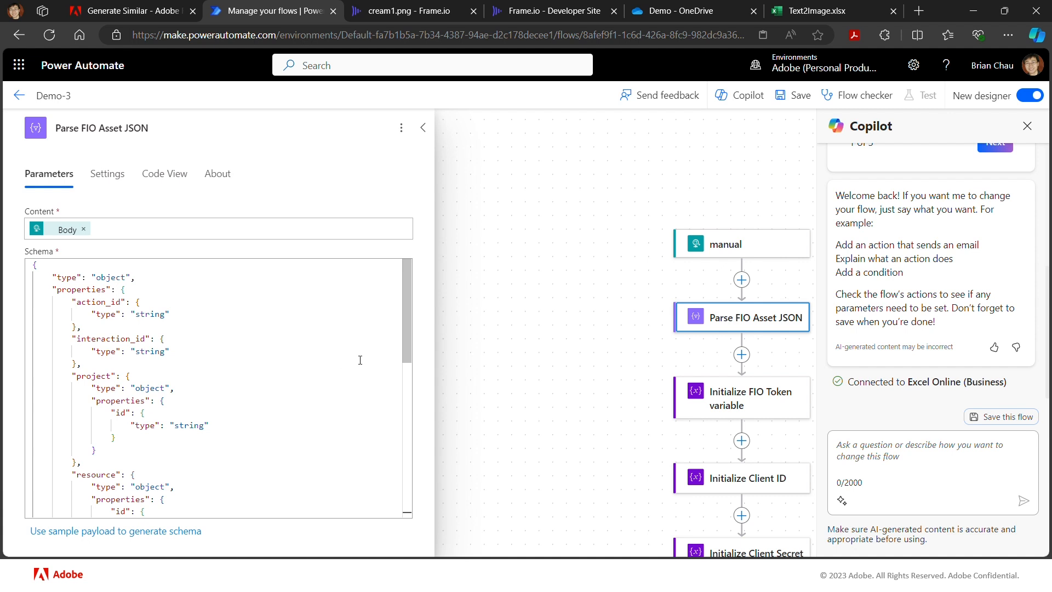
{"action": "left_click", "coordinate": [493, 348]}
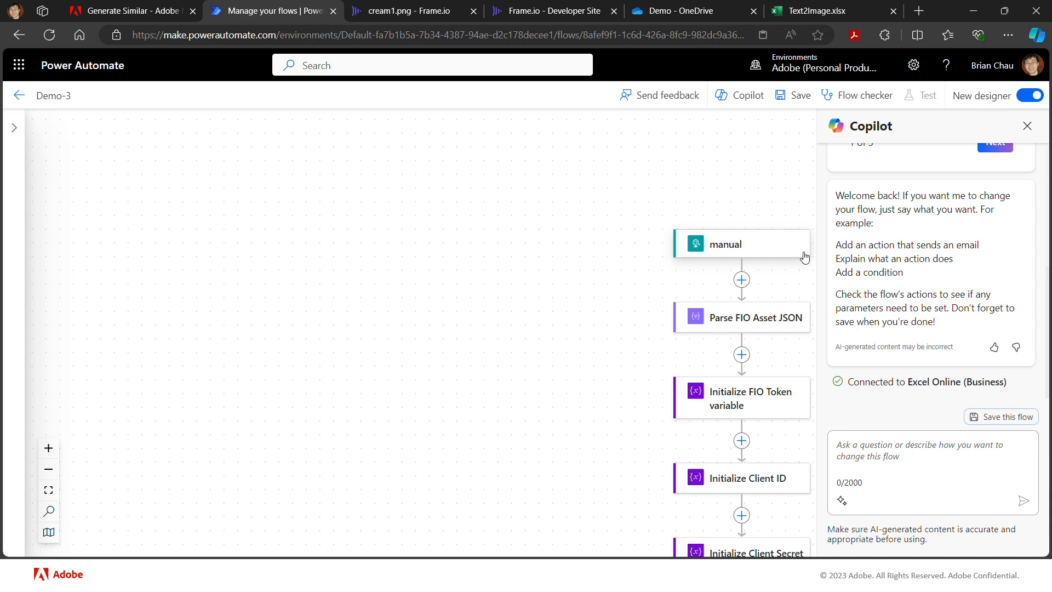
- Switch to Frame.io and go back from cream1.png to the Obj Comp folder of the Automation project
{"action": "scroll", "coordinate": [805, 258], "scroll_direction": "right", "scroll_amount": 1}
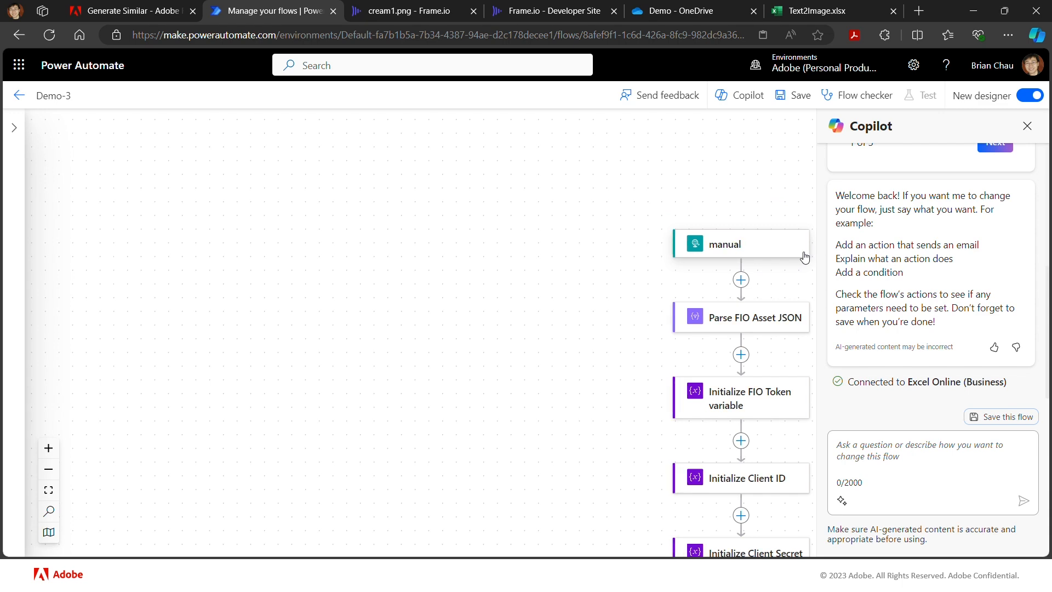
{"action": "scroll", "coordinate": [805, 258], "scroll_direction": "down", "scroll_amount": 1}
{"action": "scroll", "coordinate": [804, 259], "scroll_direction": "down", "scroll_amount": 1}
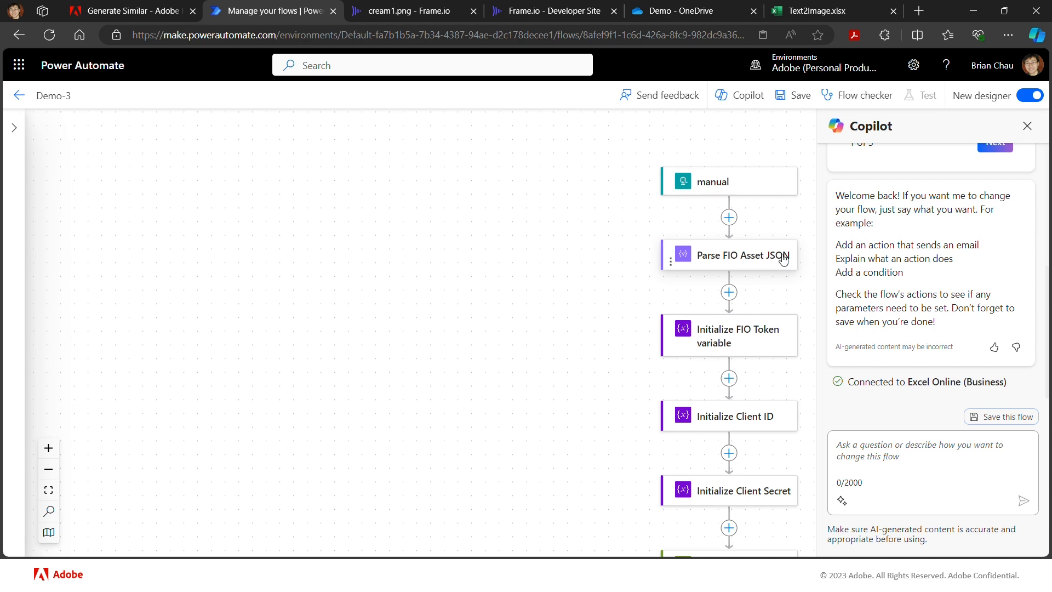
{"action": "left_click", "coordinate": [399, 12]}
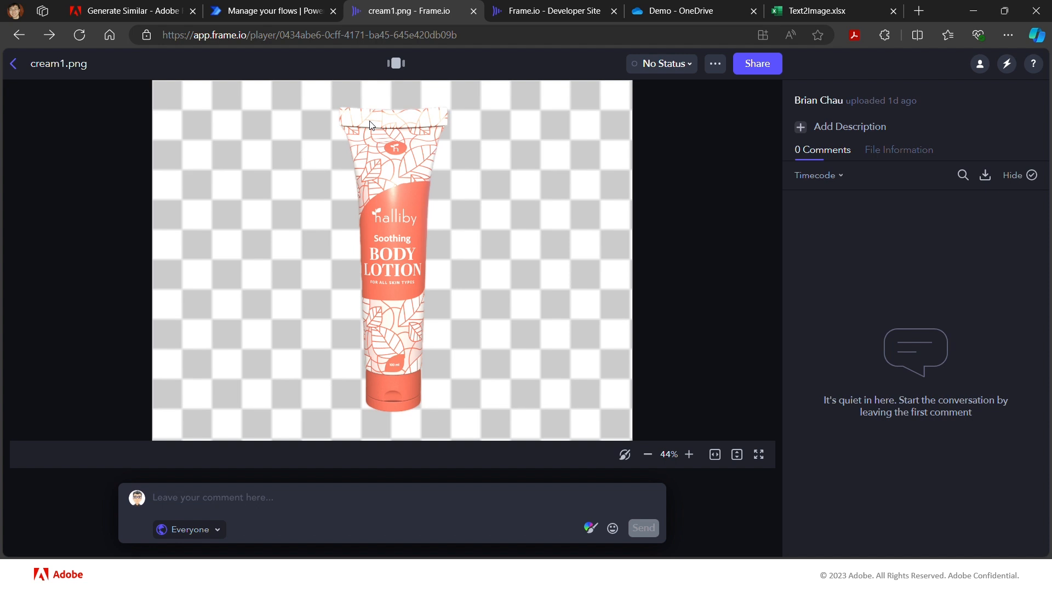
{"action": "left_click", "coordinate": [11, 64]}
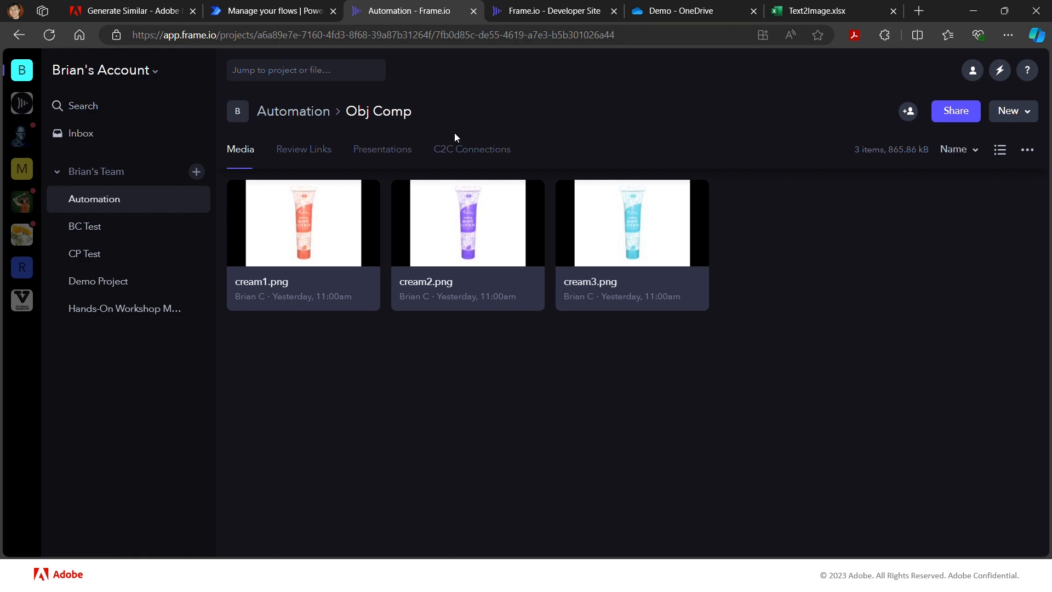
- Switch to the Frame.io developer site and open the Get an Asset operation under Assets in the API reference
{"action": "key", "text": "alt+Tab"}
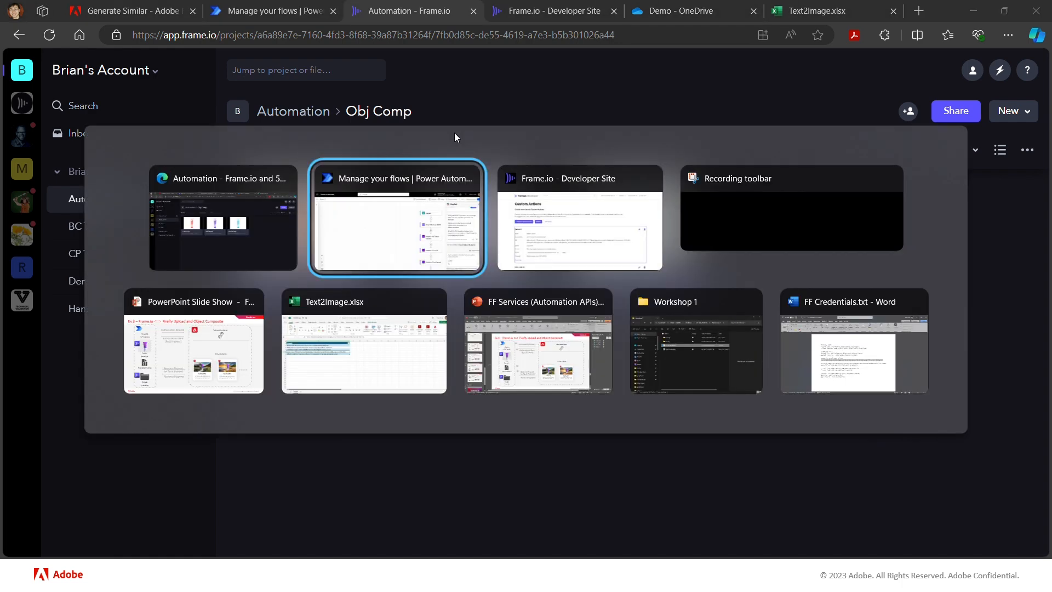
{"action": "key", "text": "alt+Tab"}
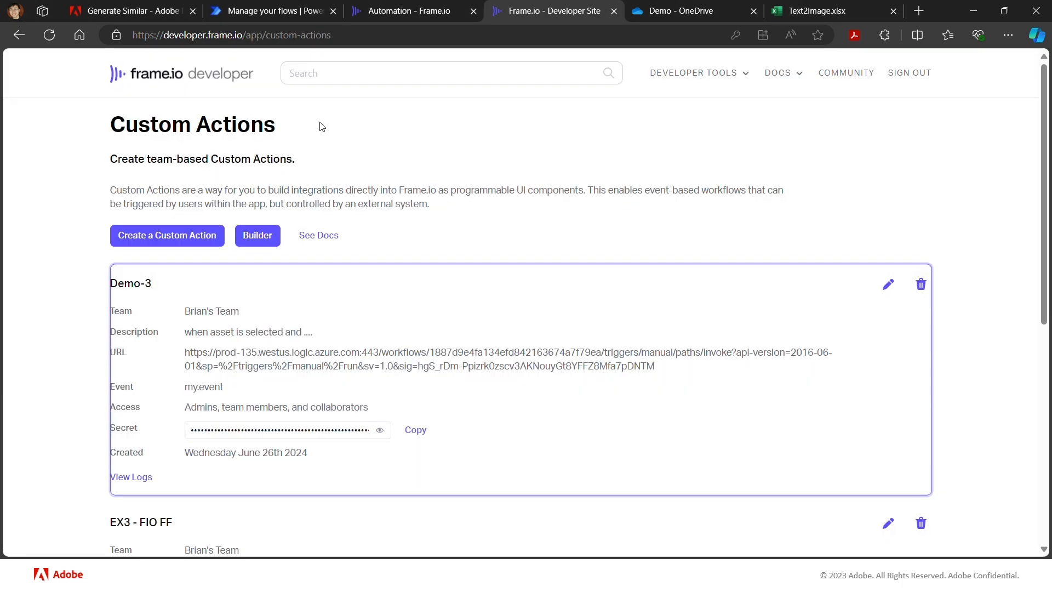
{"action": "left_click", "coordinate": [788, 77]}
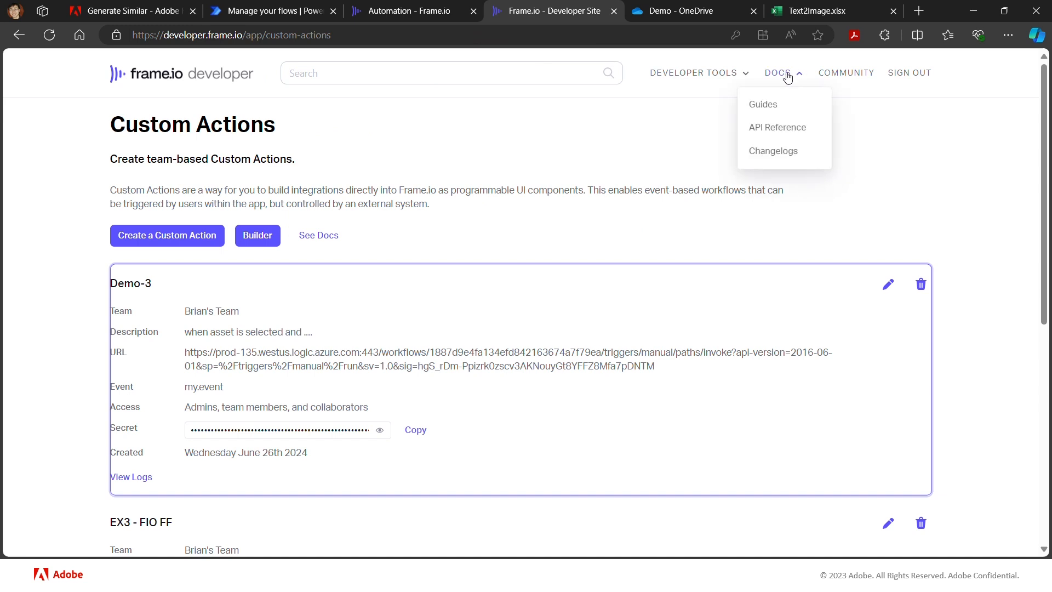
{"action": "left_click", "coordinate": [784, 133]}
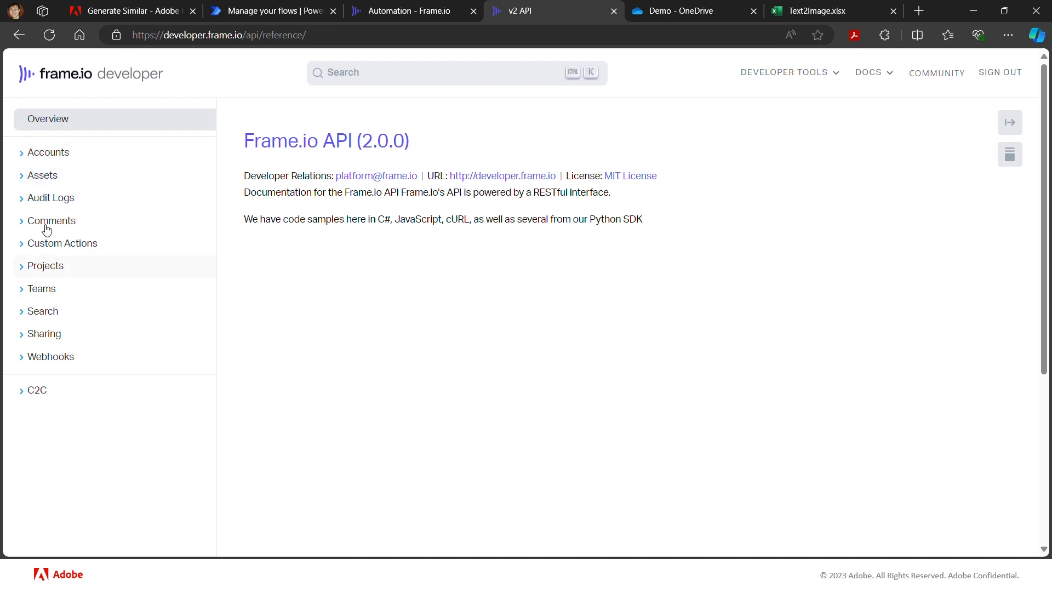
{"action": "left_click", "coordinate": [28, 176]}
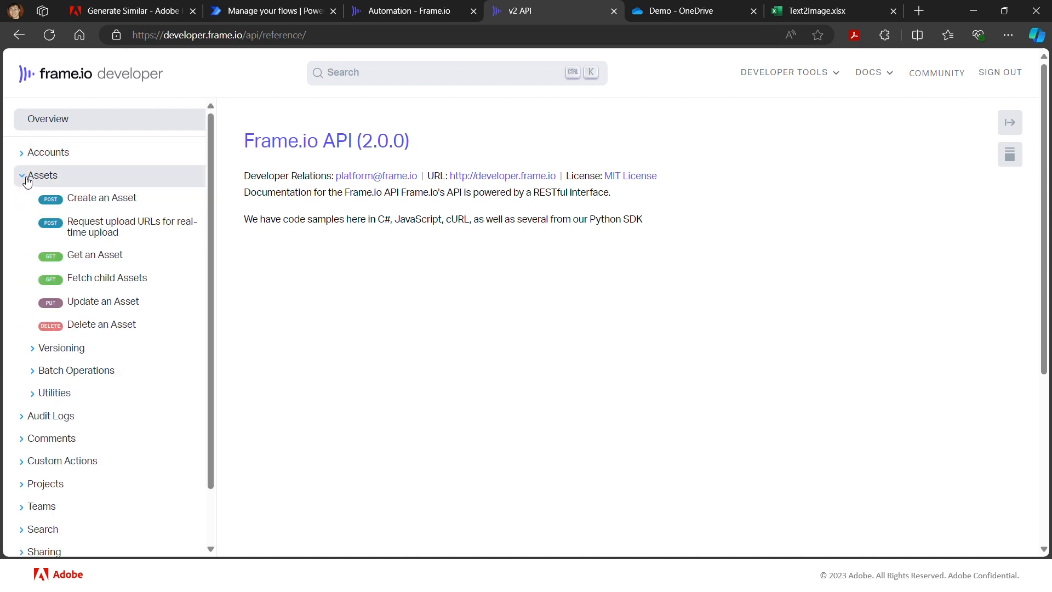
{"action": "left_click", "coordinate": [105, 260]}
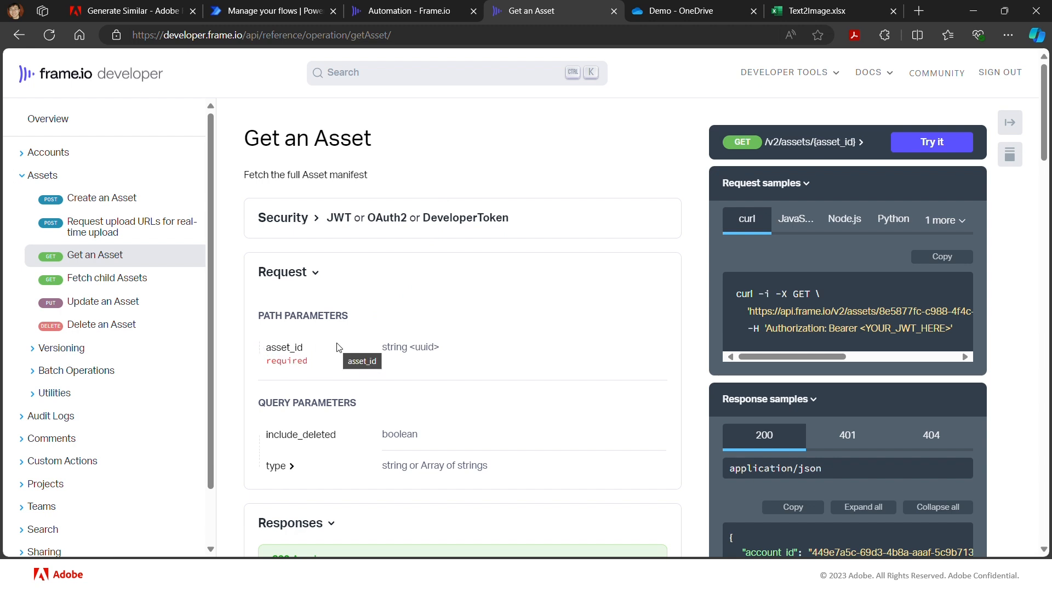
- Examine the Get an Asset reference, reading its request parameters, response fields and sample JSON response
{"action": "scroll", "coordinate": [338, 347], "scroll_direction": "down", "scroll_amount": 5}
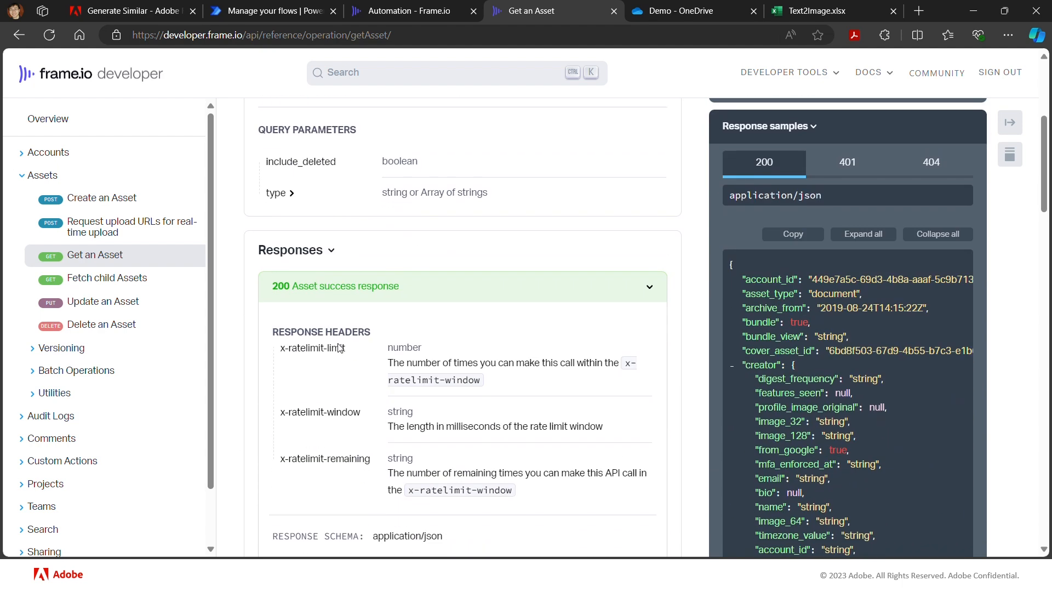
{"action": "scroll", "coordinate": [338, 347], "scroll_direction": "down", "scroll_amount": 4}
{"action": "scroll", "coordinate": [339, 348], "scroll_direction": "up", "scroll_amount": 2}
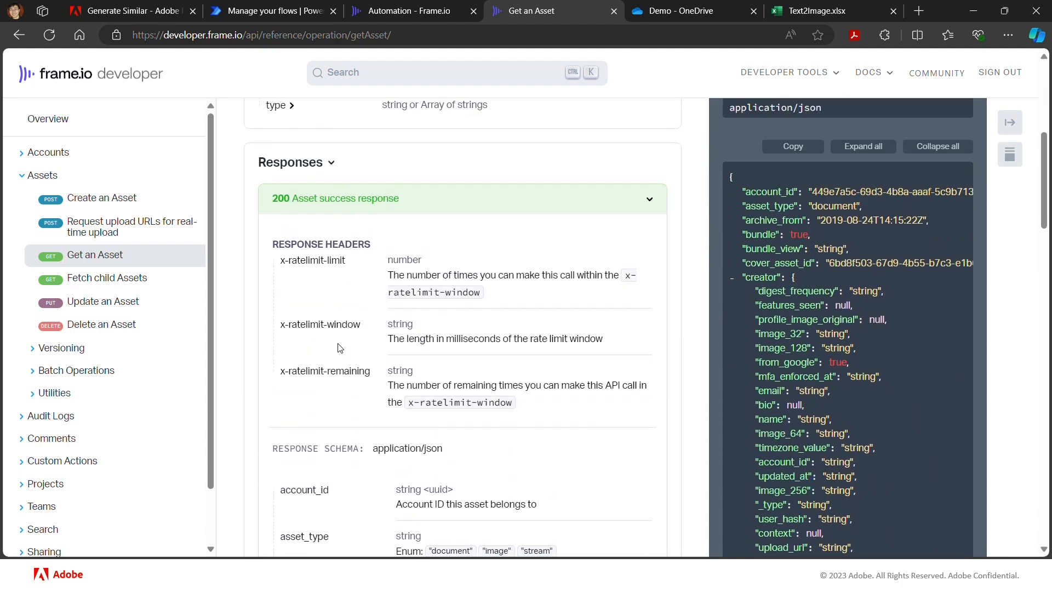
{"action": "scroll", "coordinate": [338, 348], "scroll_direction": "up", "scroll_amount": 2}
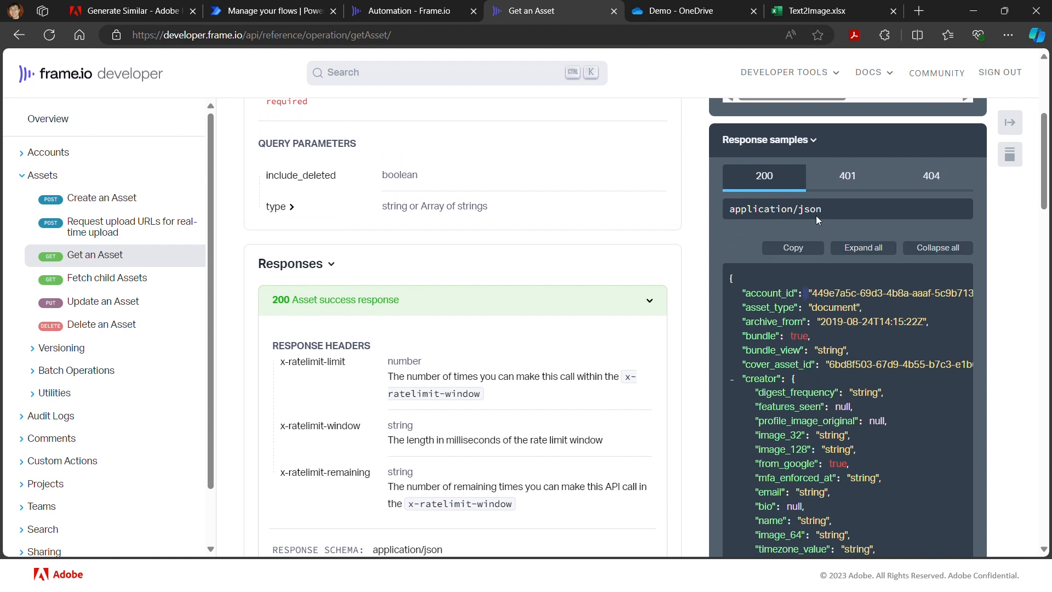
{"action": "scroll", "coordinate": [871, 433], "scroll_direction": "down", "scroll_amount": 6}
{"action": "scroll", "coordinate": [872, 436], "scroll_direction": "down", "scroll_amount": 12}
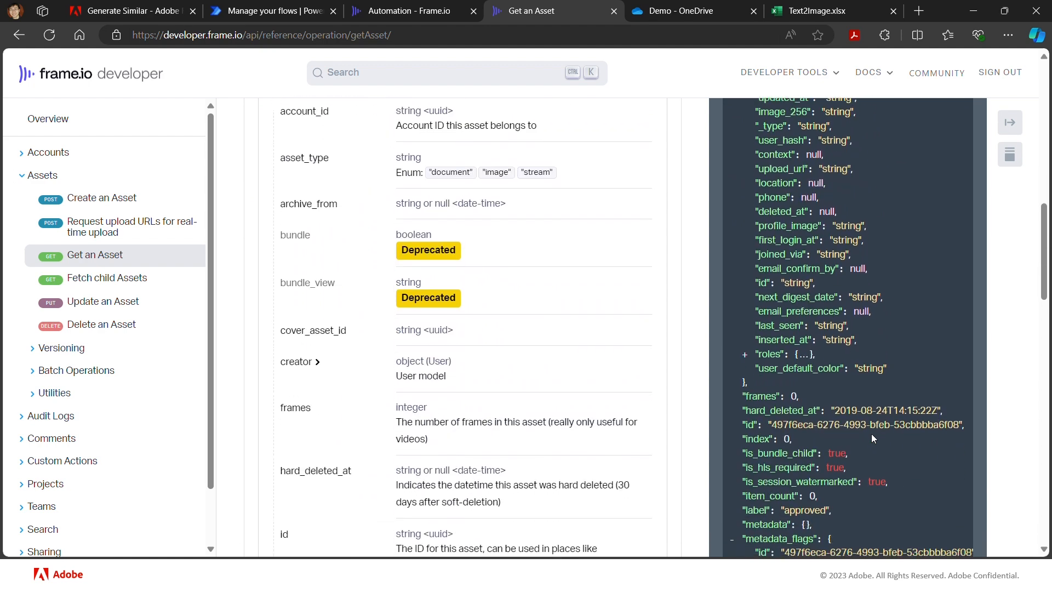
{"action": "scroll", "coordinate": [871, 437], "scroll_direction": "down", "scroll_amount": 3}
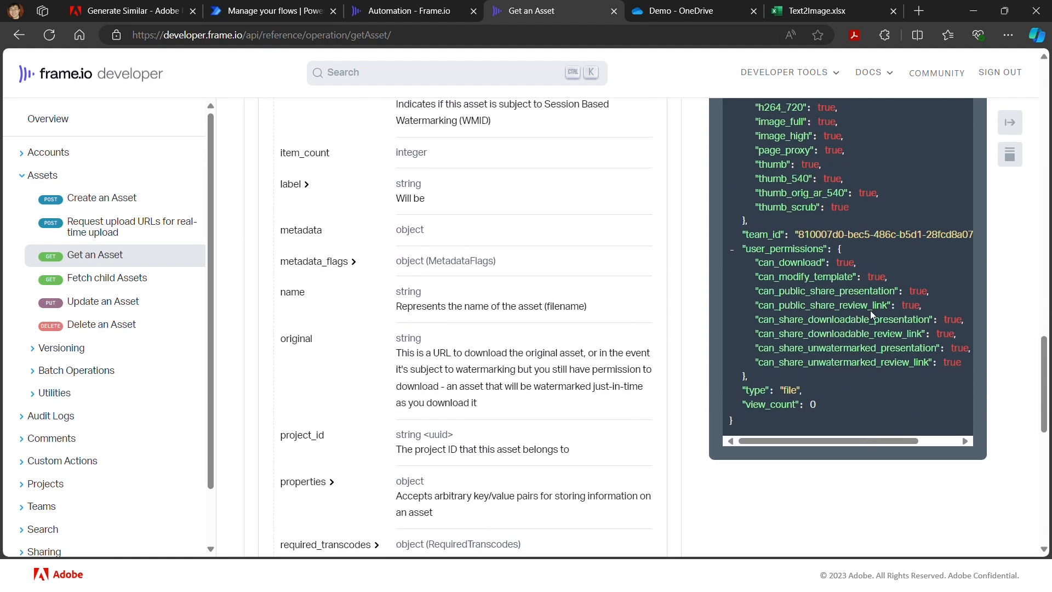
{"action": "scroll", "coordinate": [870, 310], "scroll_direction": "up", "scroll_amount": 6}
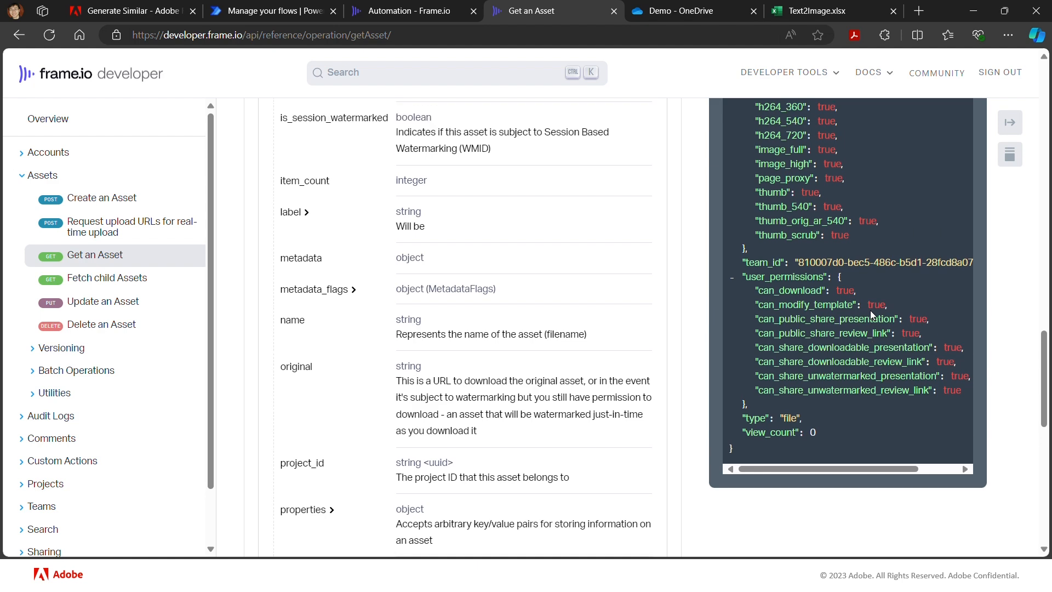
{"action": "scroll", "coordinate": [871, 311], "scroll_direction": "up", "scroll_amount": 2}
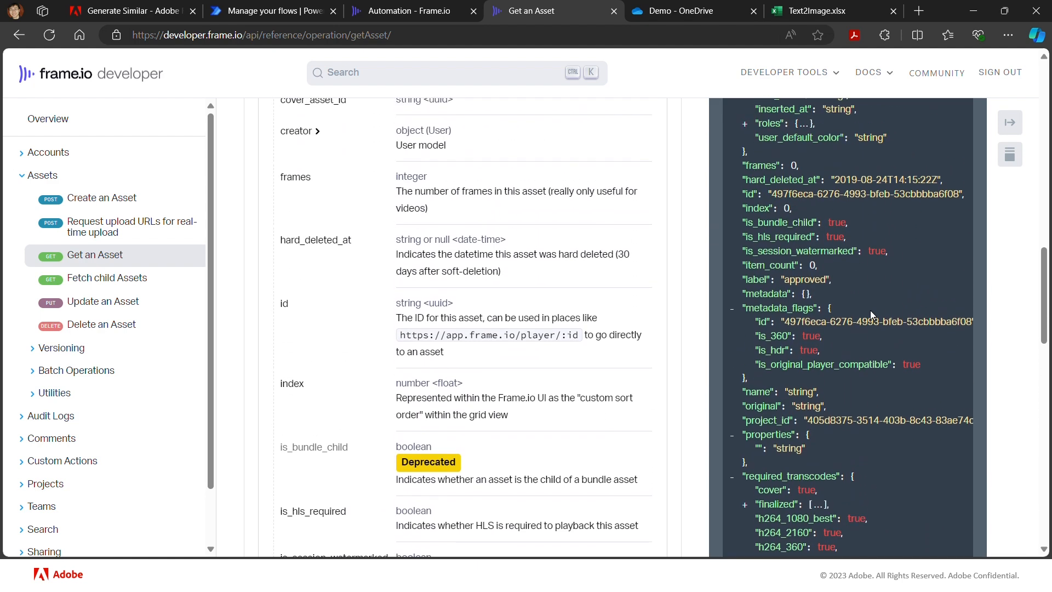
{"action": "scroll", "coordinate": [870, 310], "scroll_direction": "up", "scroll_amount": 12}
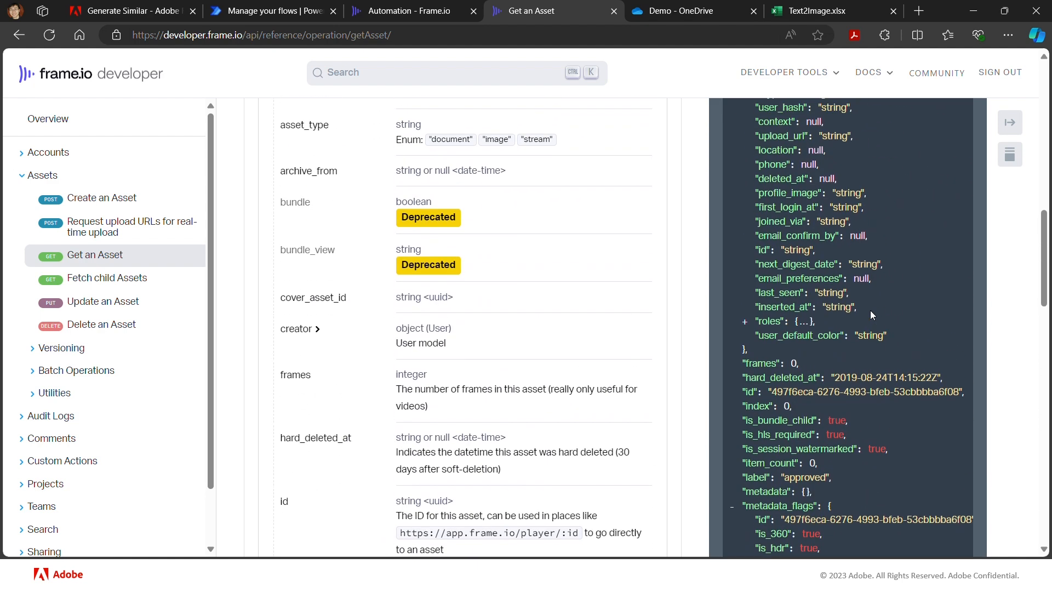
{"action": "scroll", "coordinate": [871, 310], "scroll_direction": "up", "scroll_amount": 5}
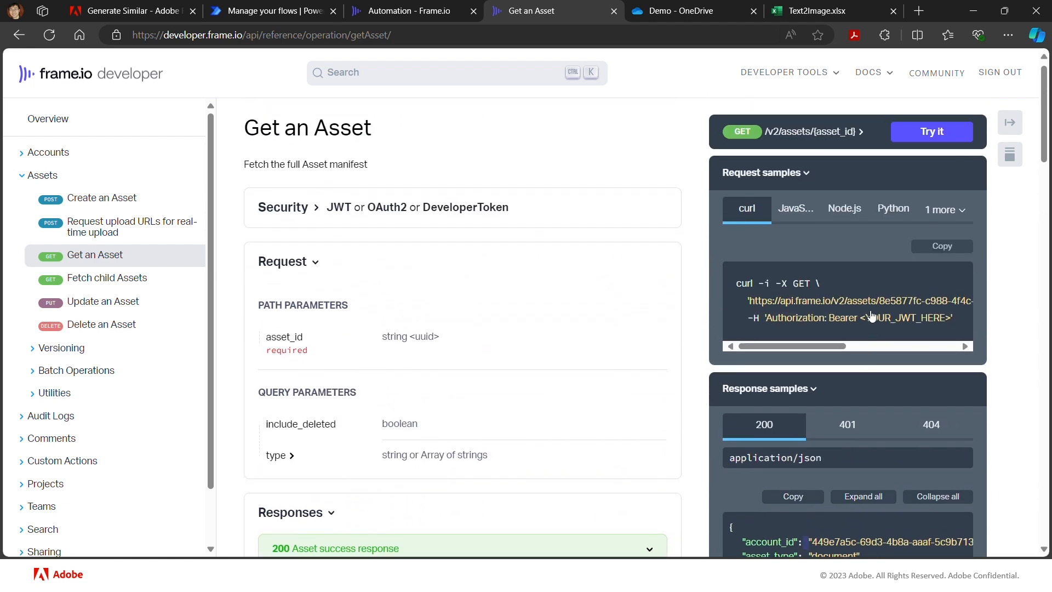
- Review the Get an Asset endpoint and its security schemes, and copy the operation's production URL
{"action": "left_click", "coordinate": [785, 149]}
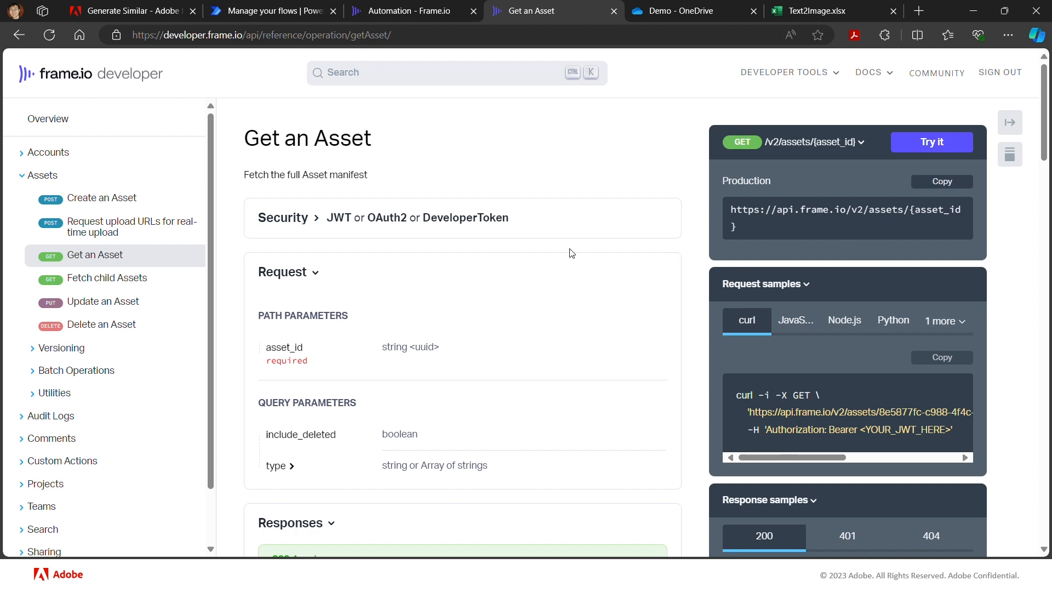
{"action": "left_click", "coordinate": [312, 220]}
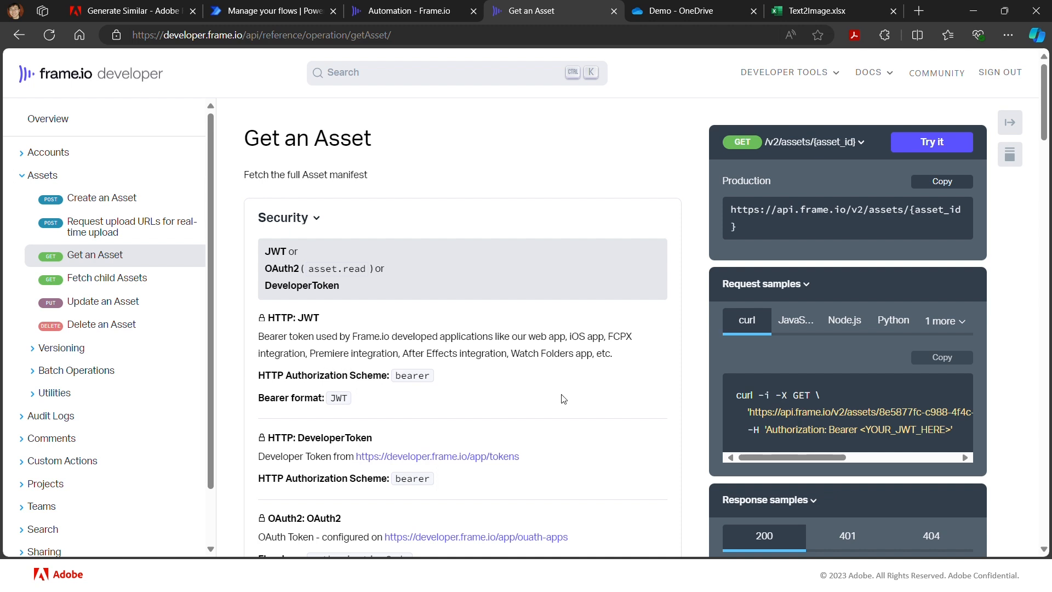
{"action": "scroll", "coordinate": [569, 399], "scroll_direction": "down", "scroll_amount": 1}
{"action": "scroll", "coordinate": [569, 399], "scroll_direction": "down", "scroll_amount": 4}
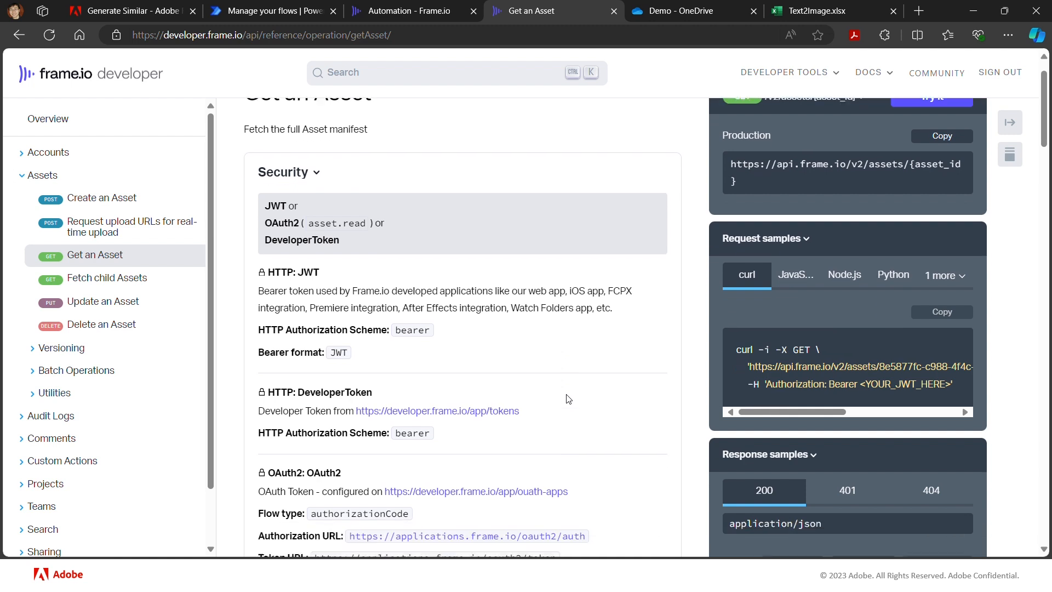
{"action": "scroll", "coordinate": [569, 399], "scroll_direction": "down", "scroll_amount": 1}
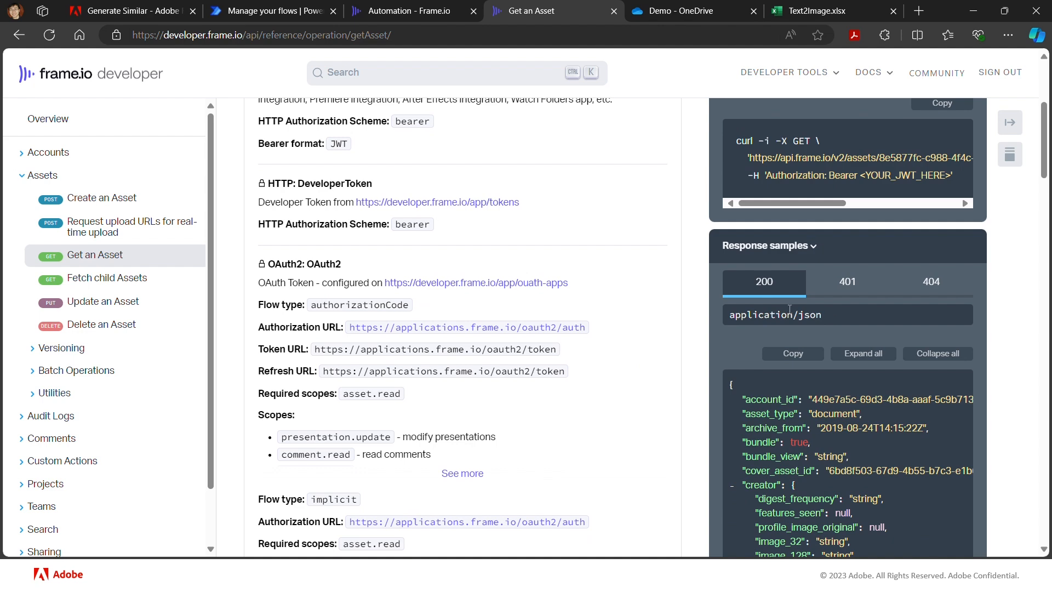
{"action": "scroll", "coordinate": [592, 288], "scroll_direction": "up", "scroll_amount": 5}
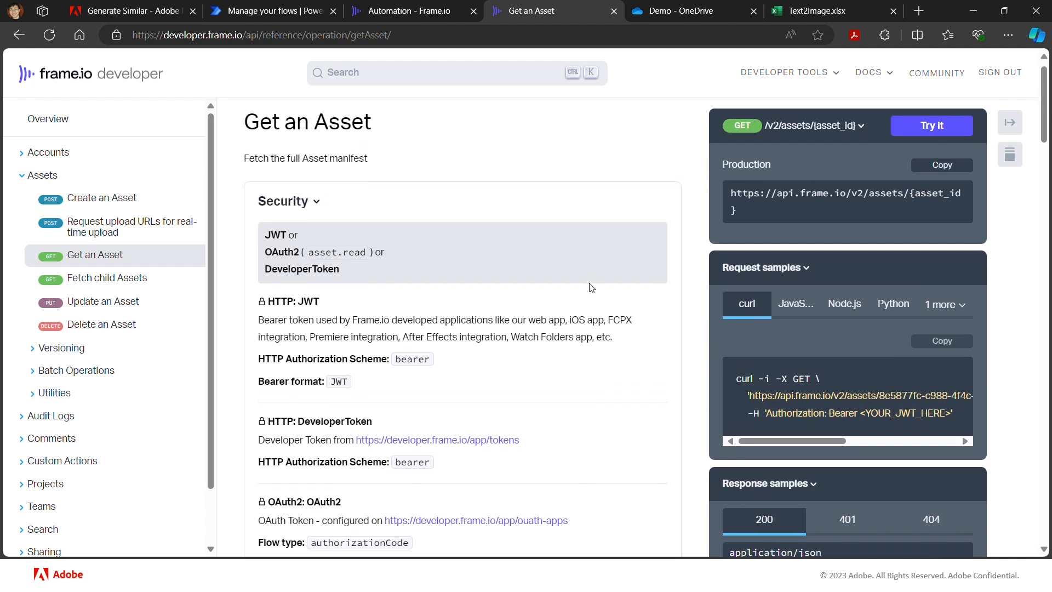
{"action": "left_click", "coordinate": [942, 183]}
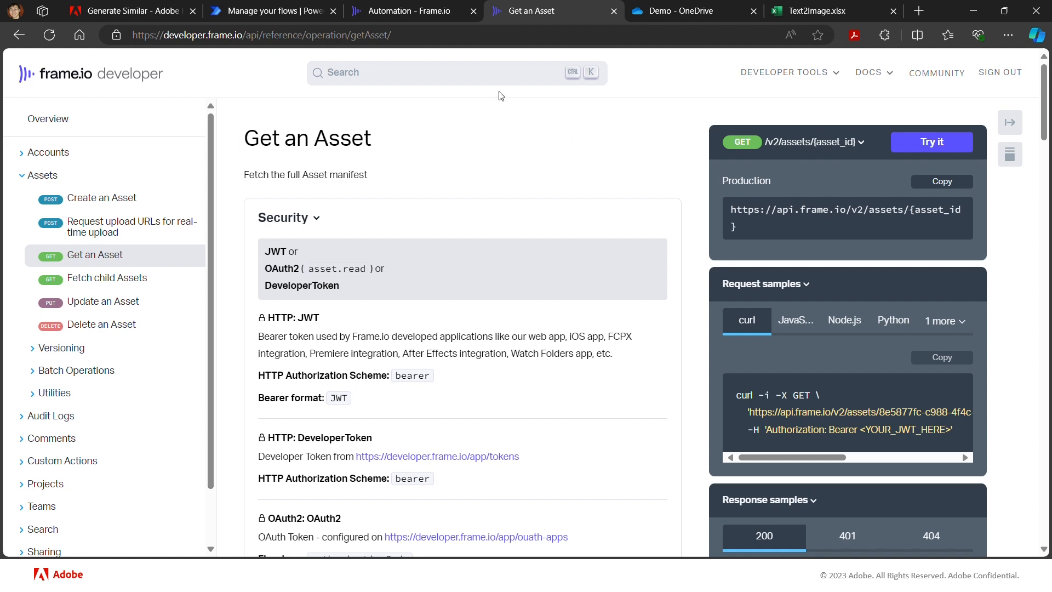
- Switch to Power Automate and insert an HTTP action directly after Parse FIO Asset JSON in the Demo-3 flow
{"action": "left_click", "coordinate": [263, 14]}
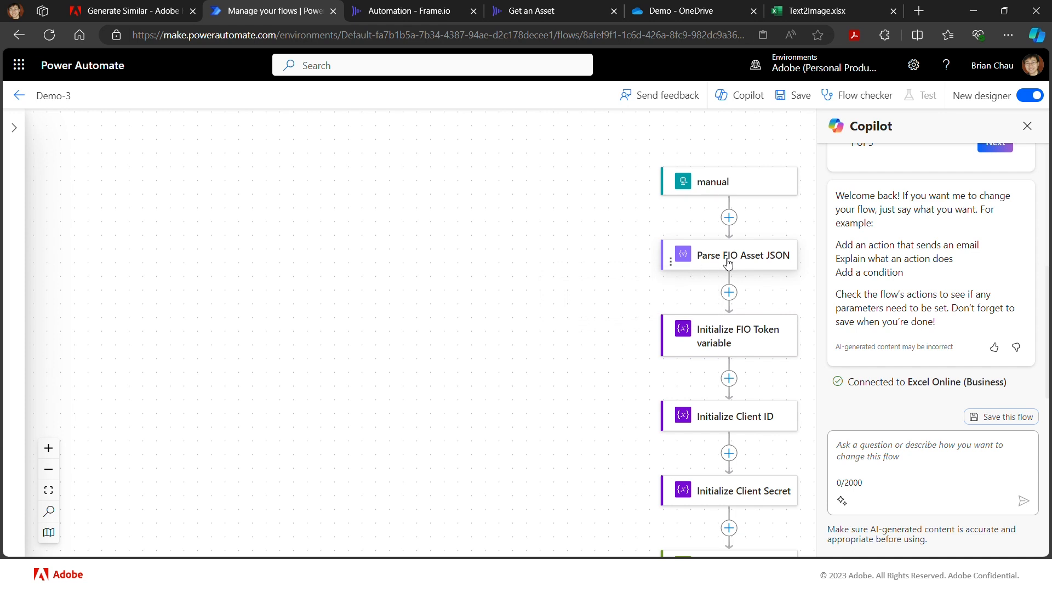
{"action": "left_click", "coordinate": [729, 295]}
{"action": "left_click", "coordinate": [767, 282]}
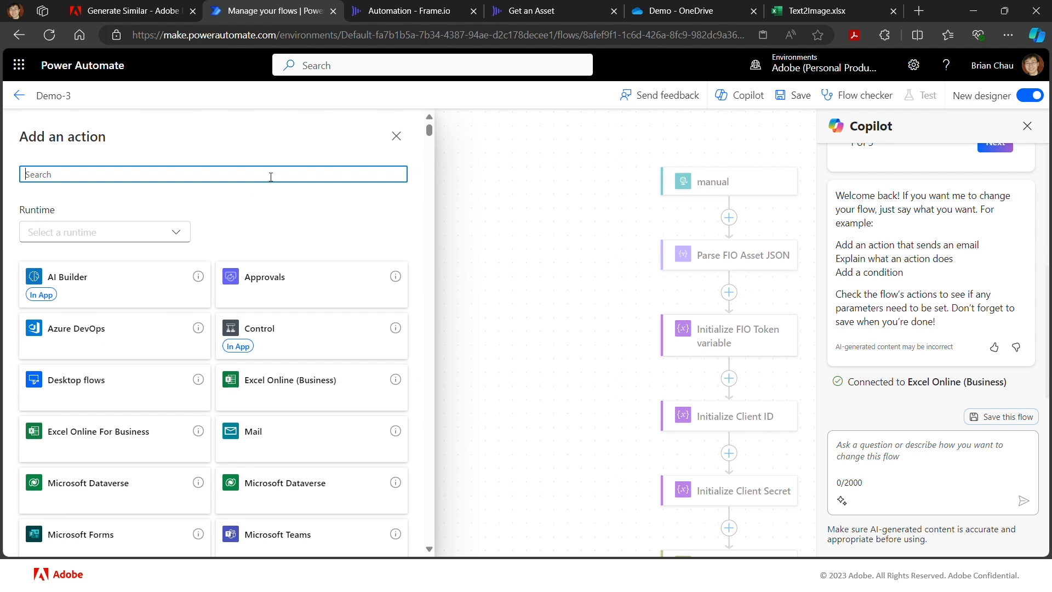
{"action": "type", "text": "http"}
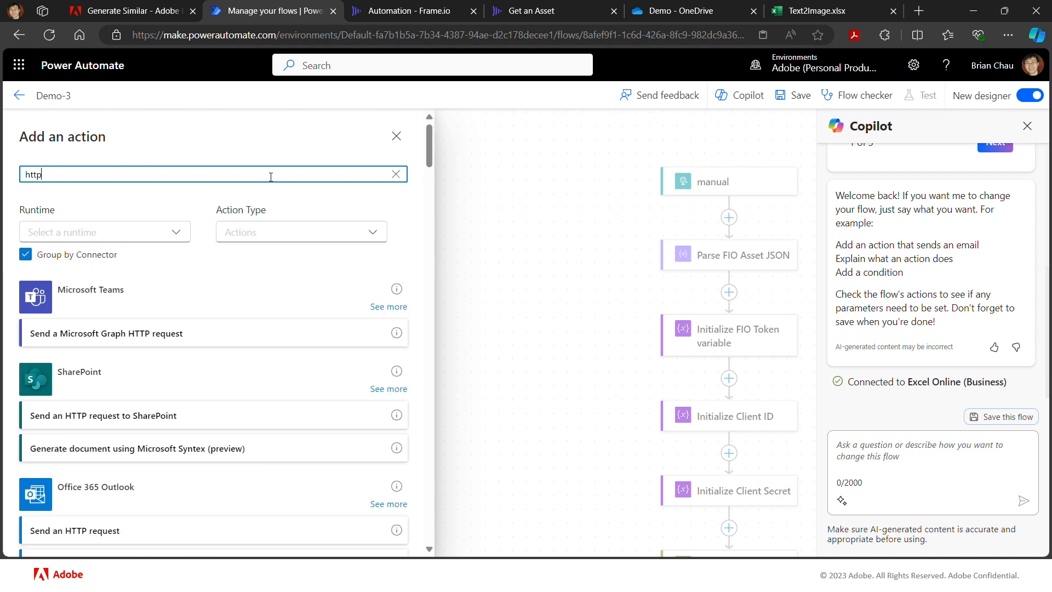
{"action": "scroll", "coordinate": [185, 382], "scroll_direction": "down", "scroll_amount": 10}
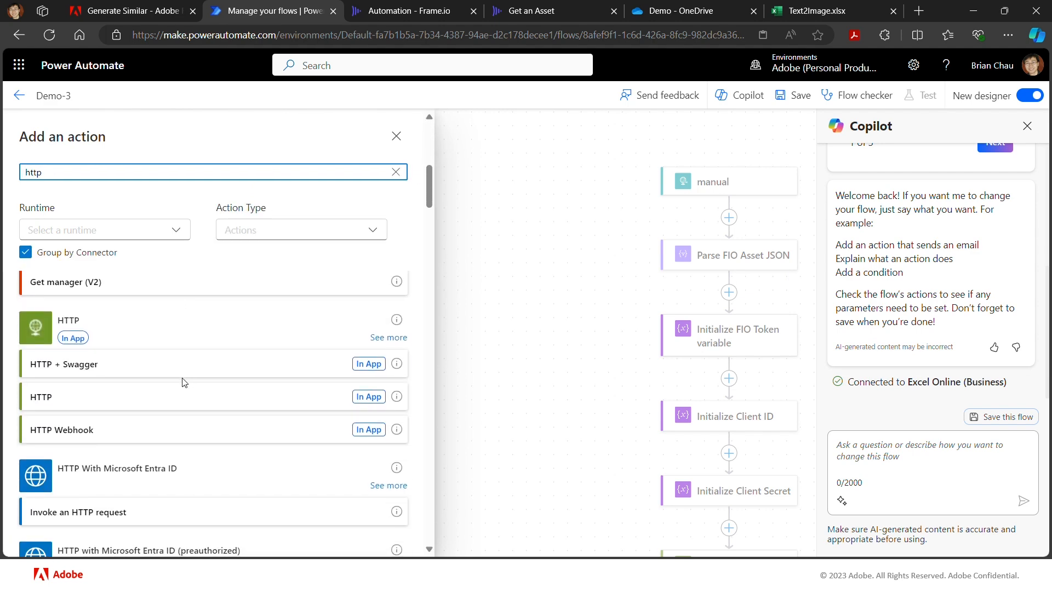
{"action": "left_click", "coordinate": [145, 395]}
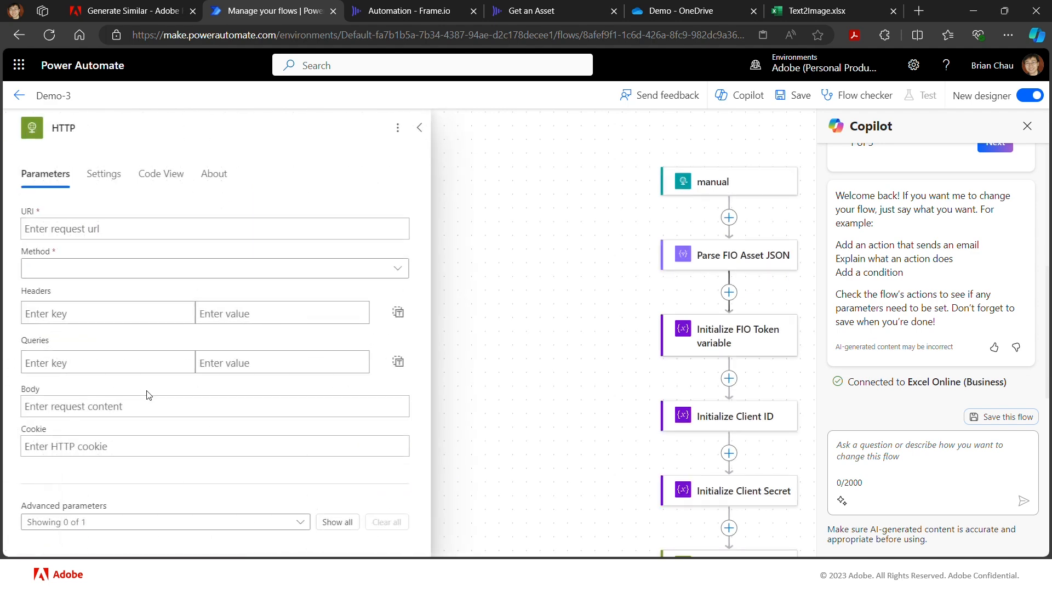
{"action": "left_click", "coordinate": [170, 226]}
{"action": "type", "text": "https://api.frame.io/v2/assets/{asset_id}"}
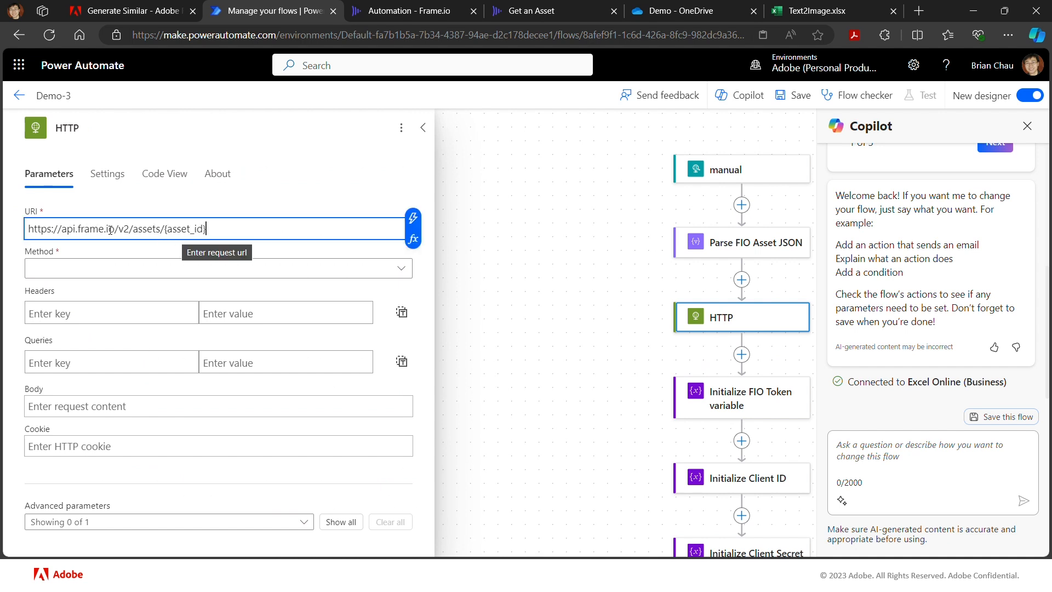
{"action": "left_click", "coordinate": [164, 230]}
{"action": "left_click_drag", "start_coordinate": [165, 230], "coordinate": [214, 230]}
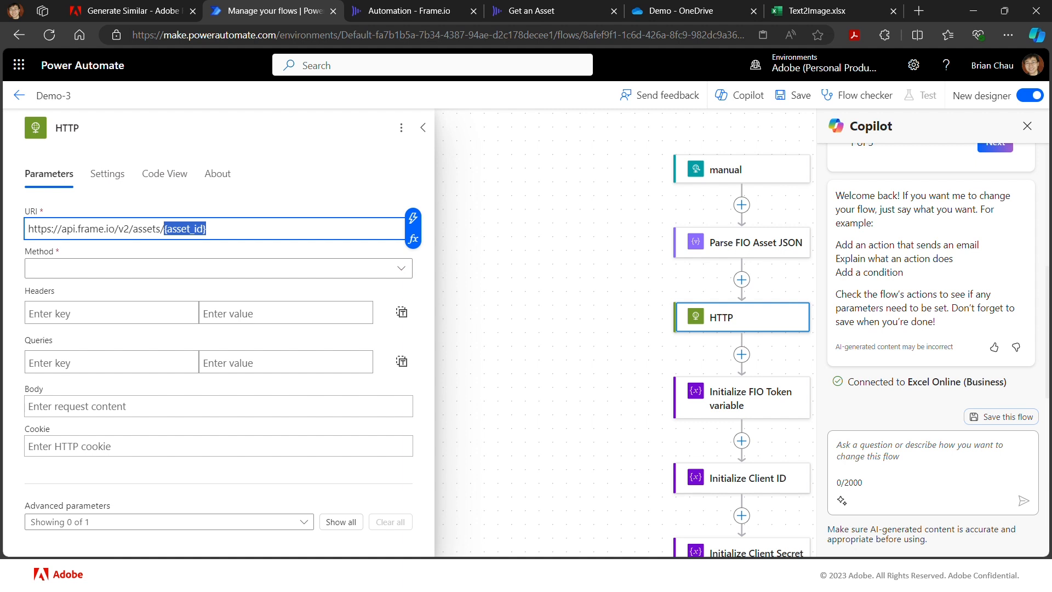
{"action": "key", "text": "BackSpace"}
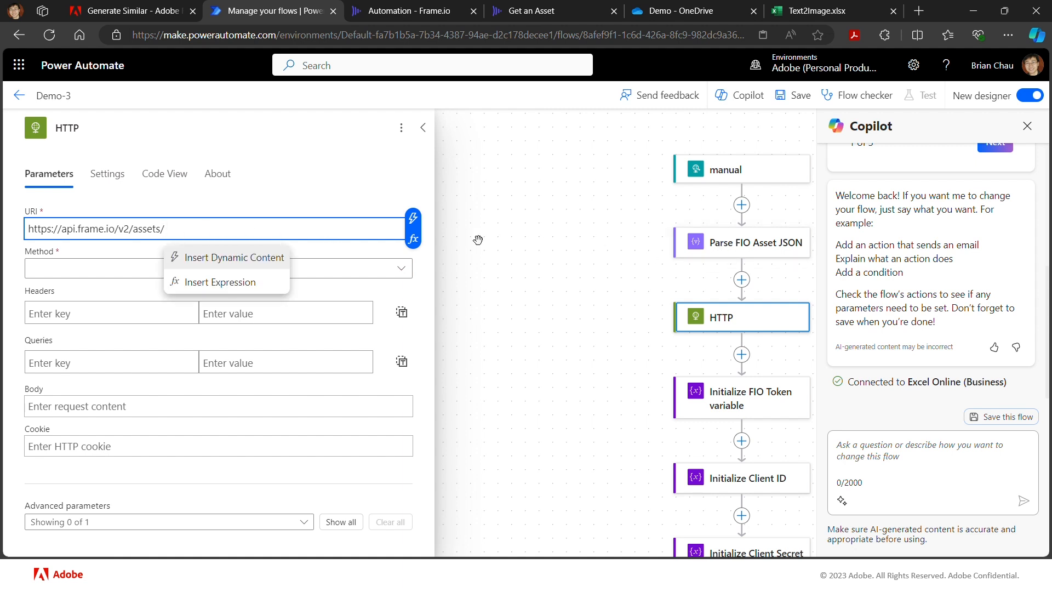
{"action": "left_click", "coordinate": [413, 219]}
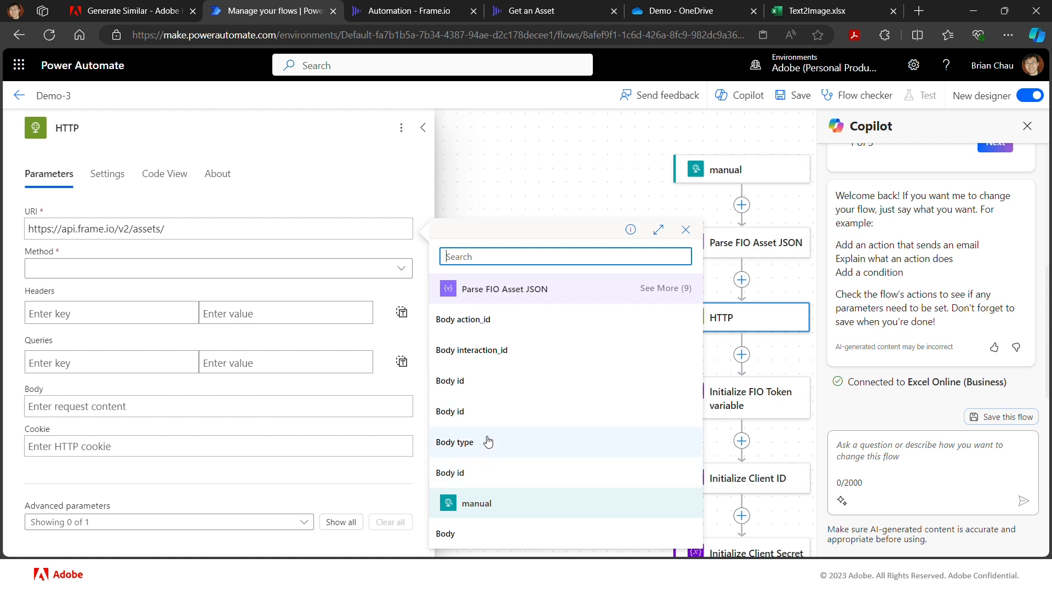
{"action": "left_click", "coordinate": [497, 381]}
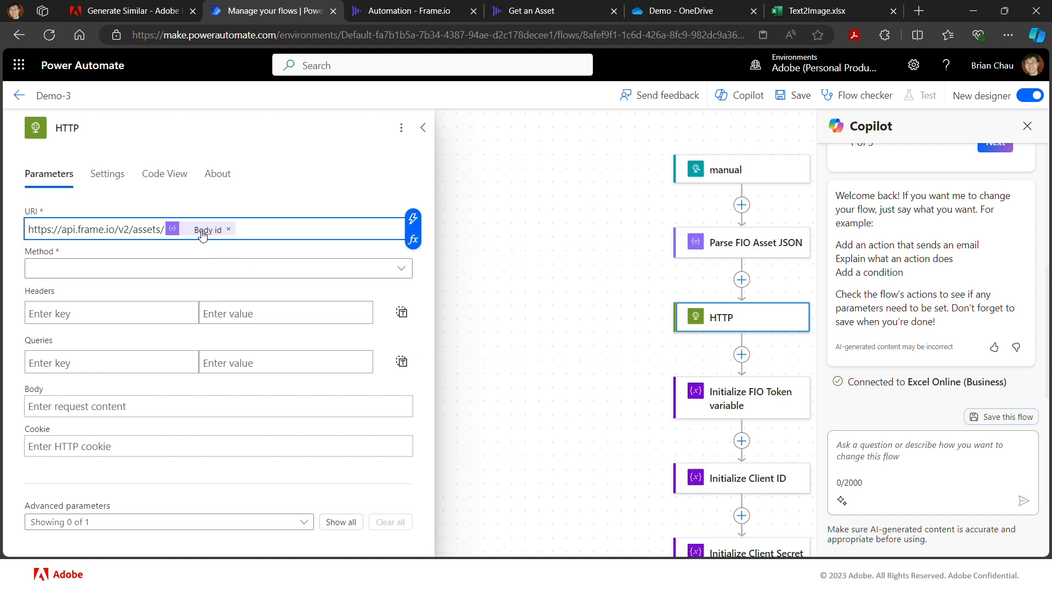
{"action": "mouse_move", "coordinate": [202, 234]}
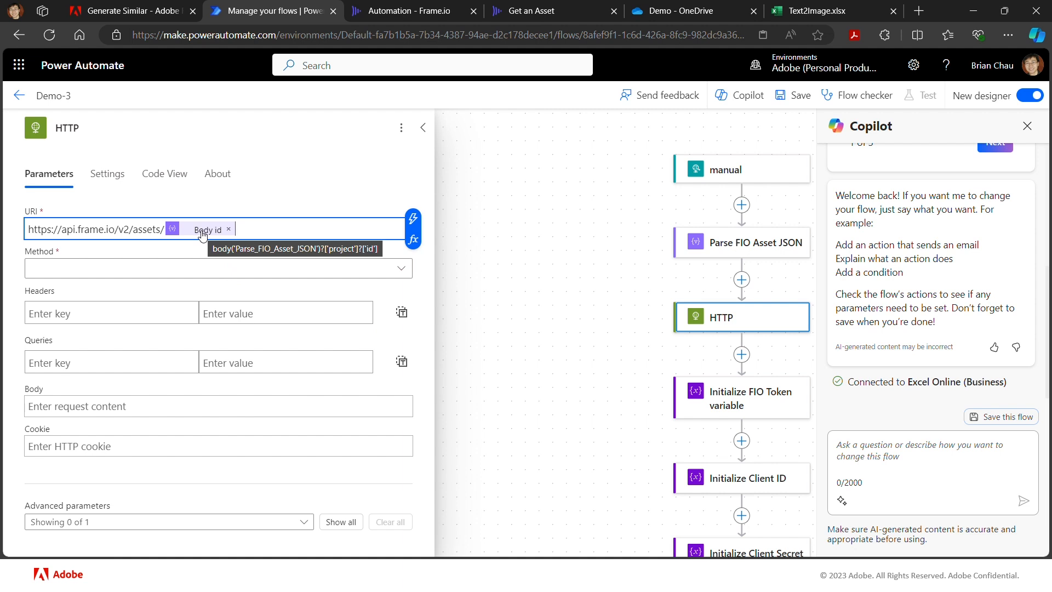
{"action": "left_click", "coordinate": [229, 229]}
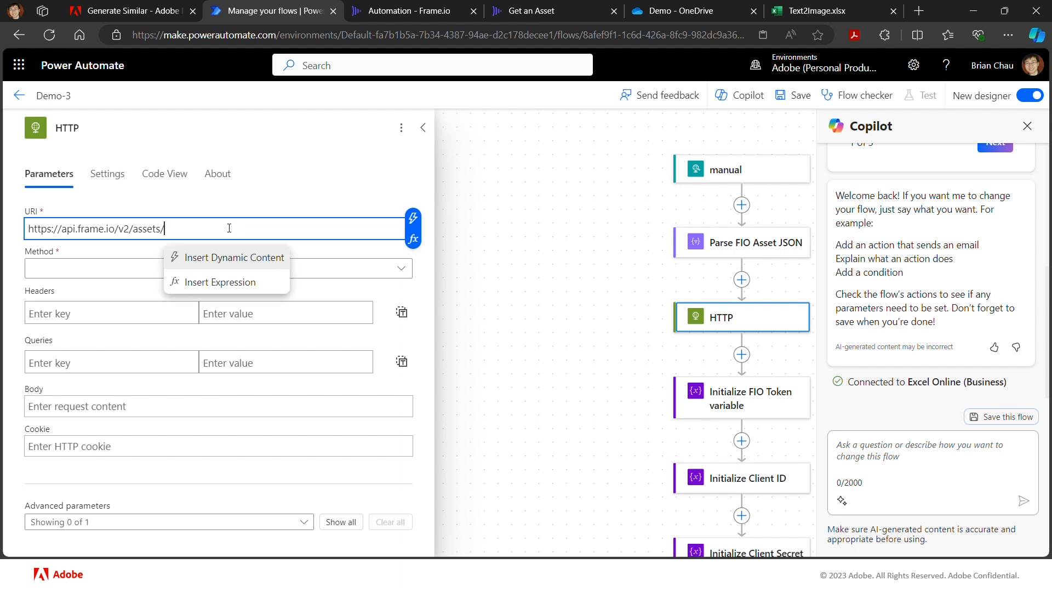
- Append the second Body id value from Parse FIO Asset JSON to the URI and set the method to GET
{"action": "left_click", "coordinate": [413, 219]}
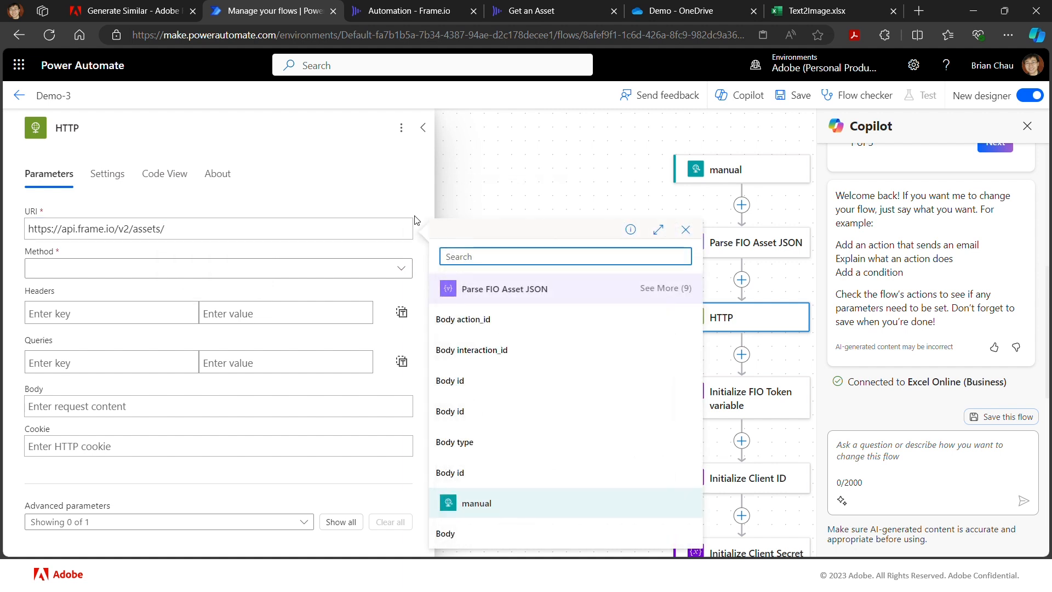
{"action": "left_click", "coordinate": [474, 418]}
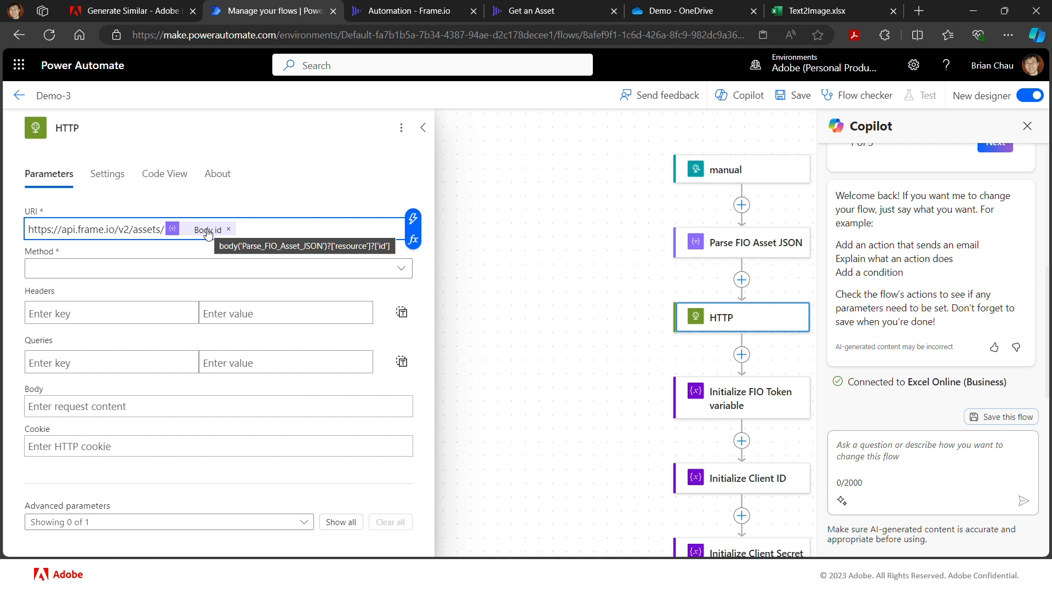
{"action": "left_click", "coordinate": [230, 275]}
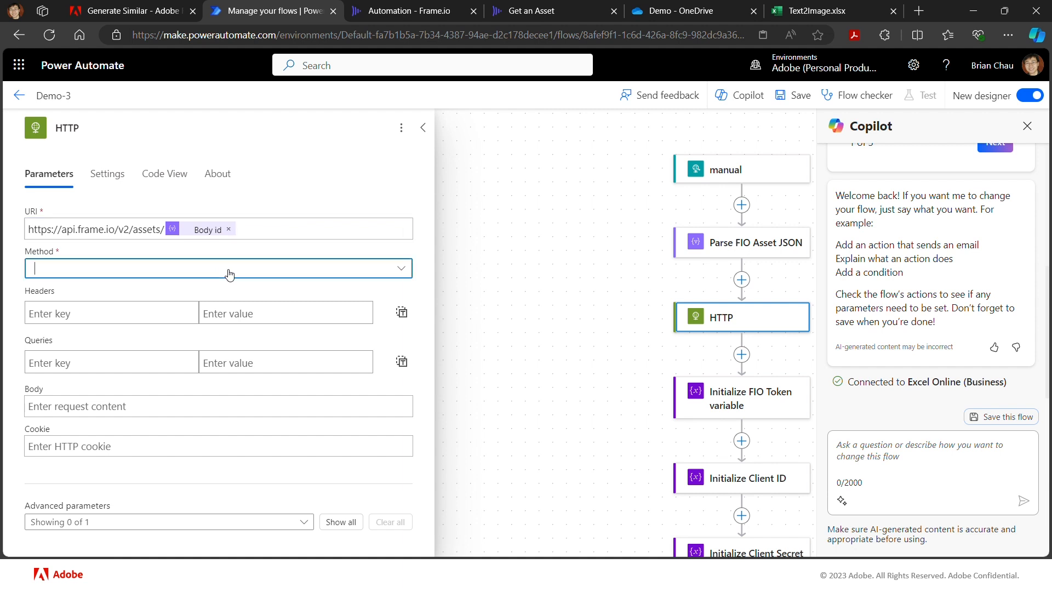
{"action": "left_click", "coordinate": [181, 316]}
- Add a Content-Type header with the value application/json to the HTTP action
{"action": "left_click", "coordinate": [144, 312]}
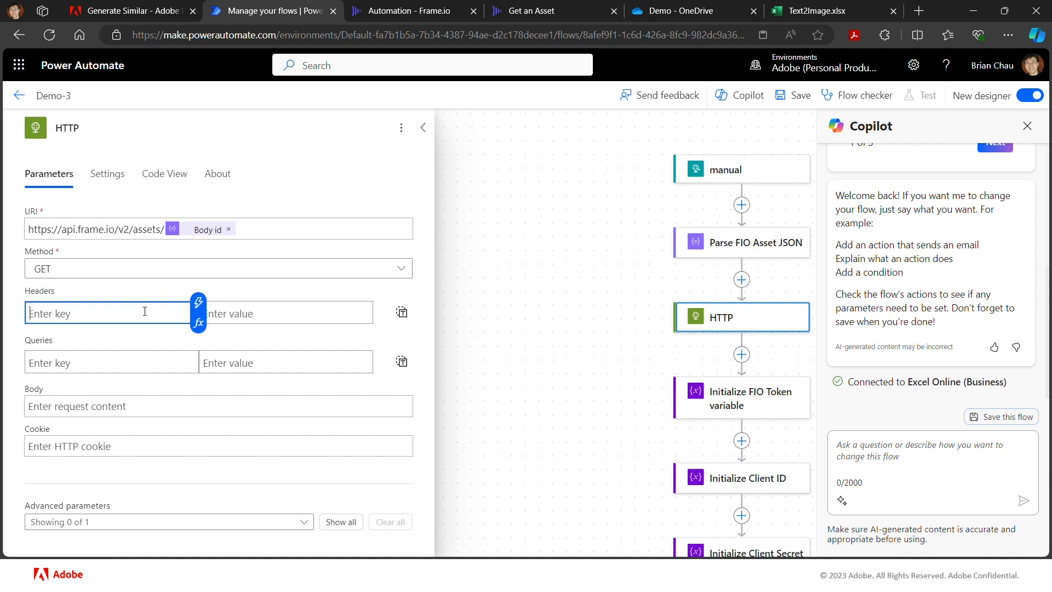
{"action": "type", "text": "Content-Type"}
{"action": "key", "text": "Tab"}
{"action": "type", "text": "ap"}
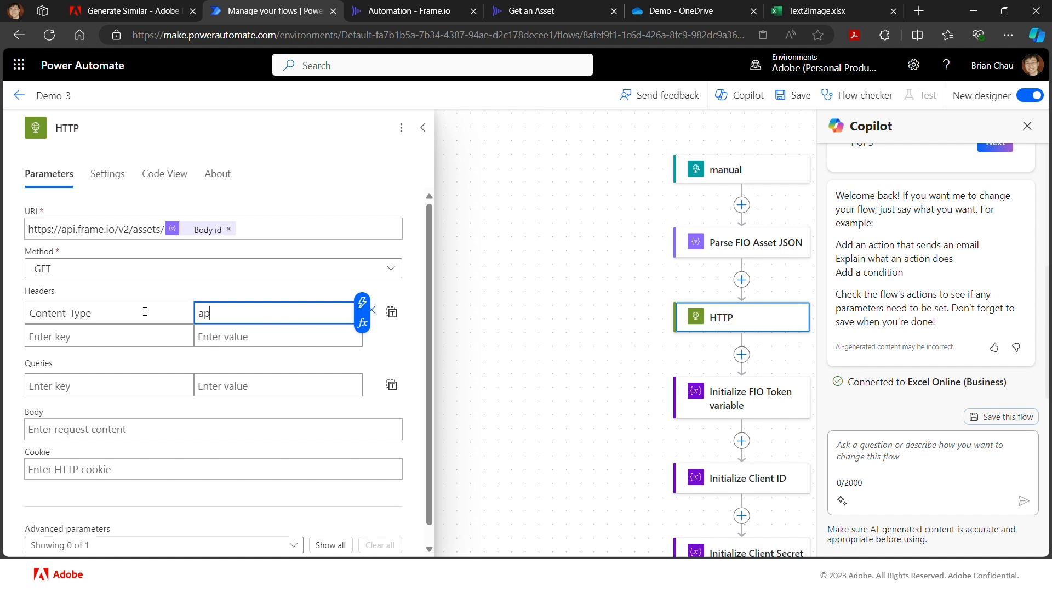
{"action": "type", "text": "plication/json"}
- Add an Authorization header whose value starts with Bearer and a trailing space
{"action": "left_click", "coordinate": [85, 341]}
{"action": "type", "text": "Authorizatio"}
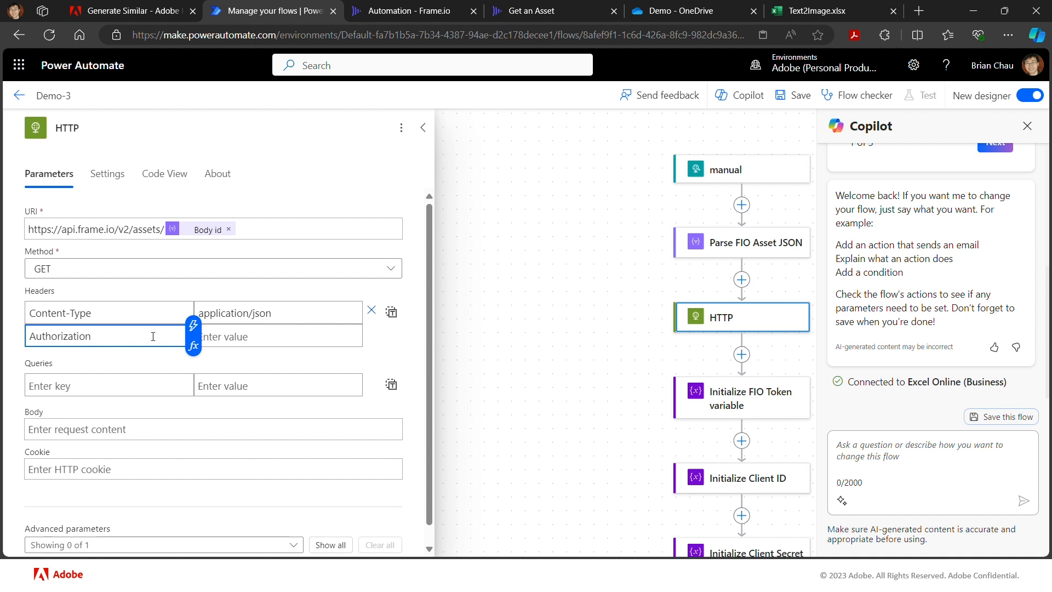
{"action": "left_click", "coordinate": [223, 336]}
{"action": "type", "text": "Be"}
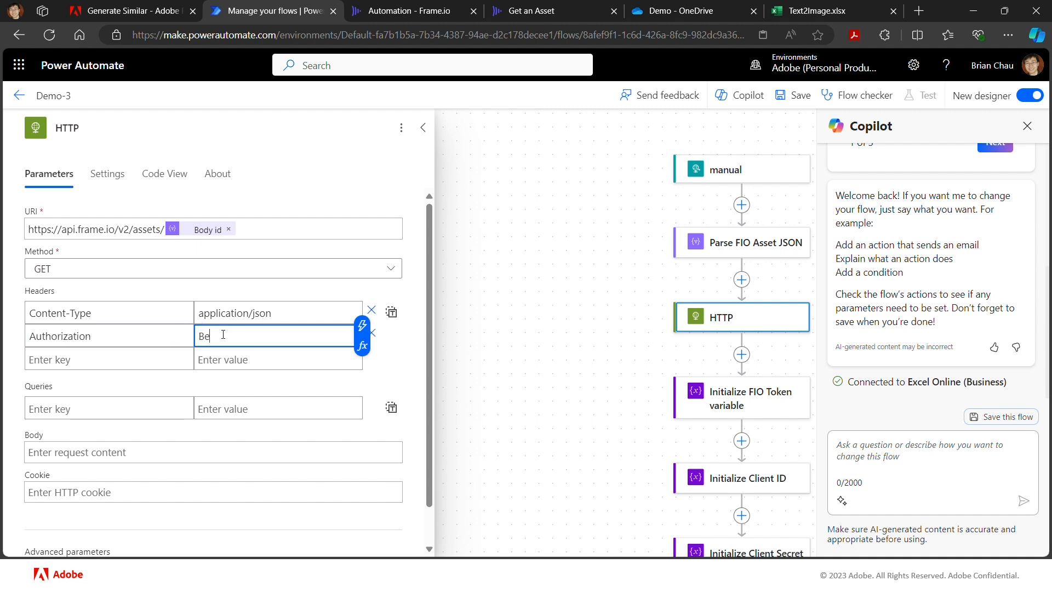
{"action": "type", "text": "arer"}
- Check the dynamic content offered for the Authorization value, and move the HTTP action below Initialize FIO Token variable
{"action": "left_click", "coordinate": [366, 332]}
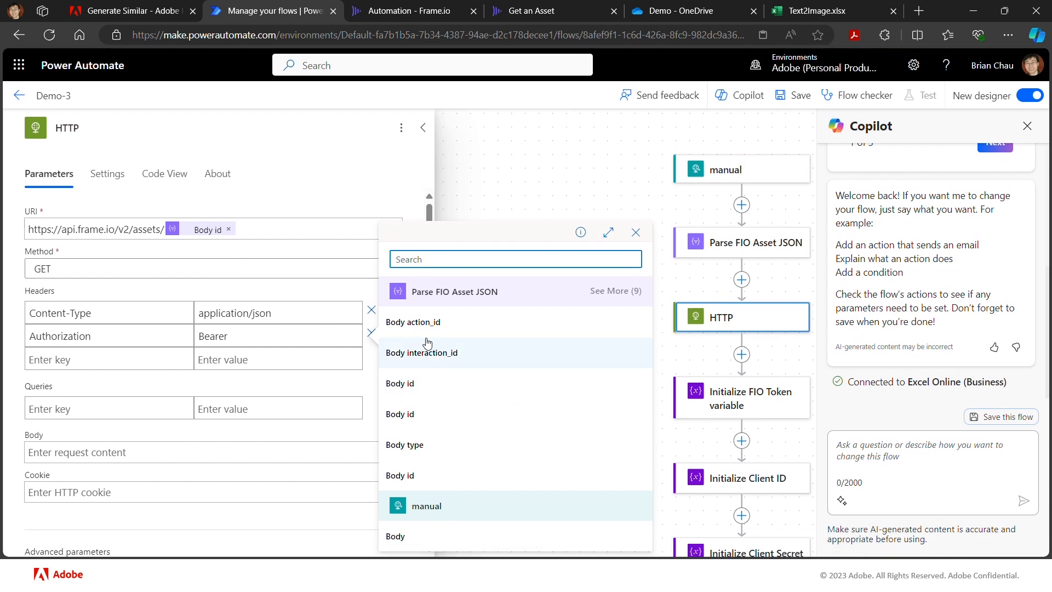
{"action": "left_click", "coordinate": [427, 183]}
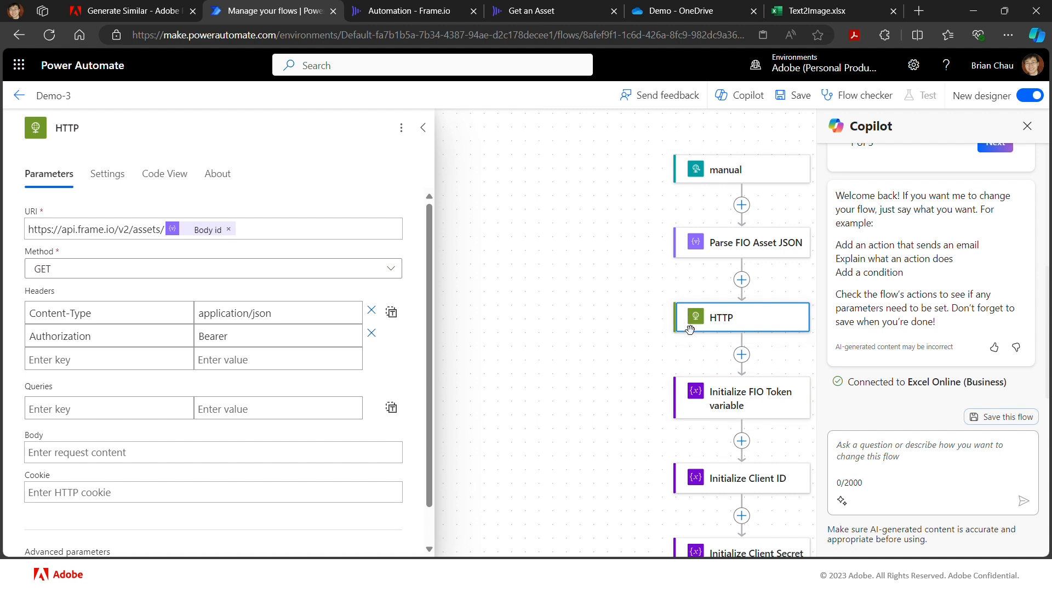
{"action": "left_click_drag", "start_coordinate": [681, 318], "coordinate": [689, 433]}
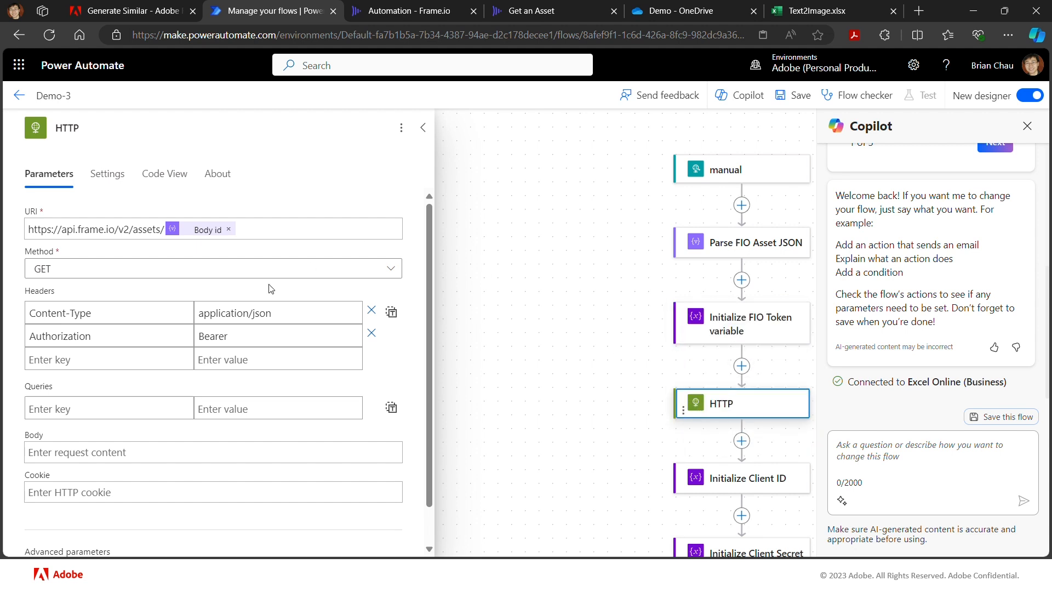
- Append the fio_token variable after Bearer in the Authorization header value
{"action": "left_click", "coordinate": [235, 335]}
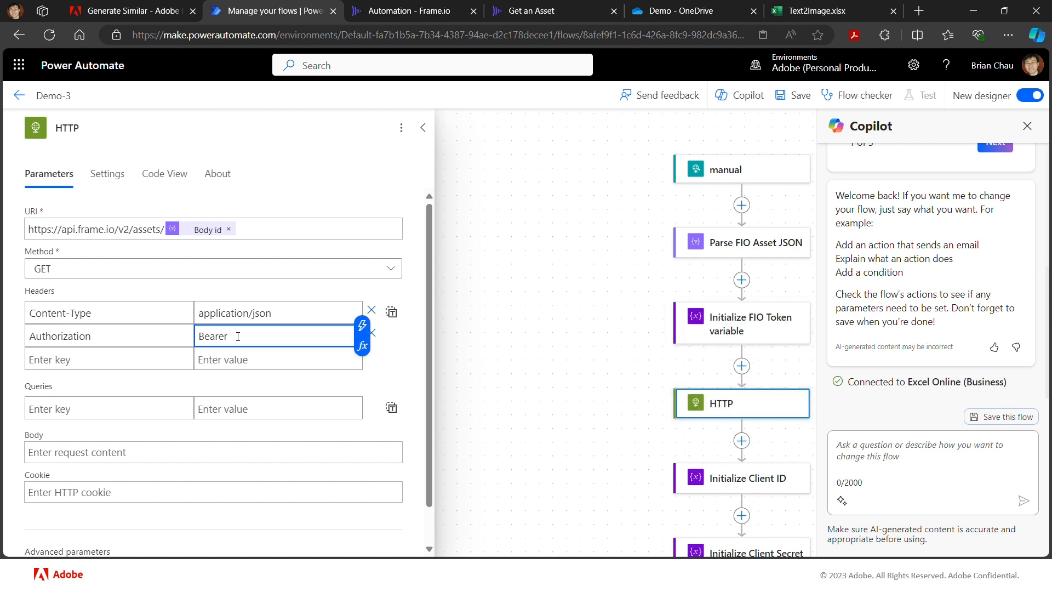
{"action": "left_click", "coordinate": [360, 324]}
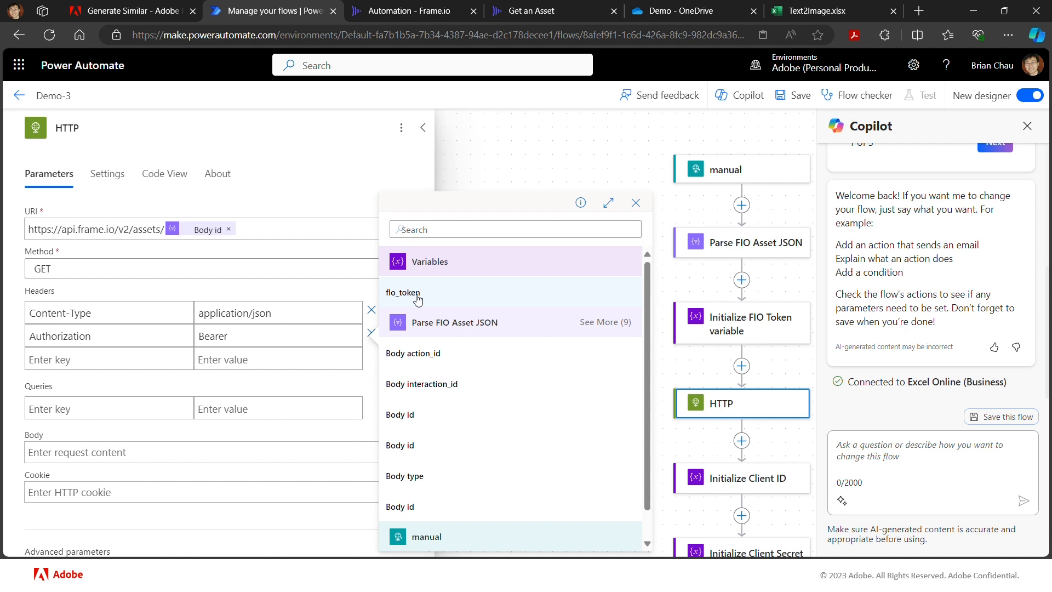
{"action": "left_click", "coordinate": [417, 298]}
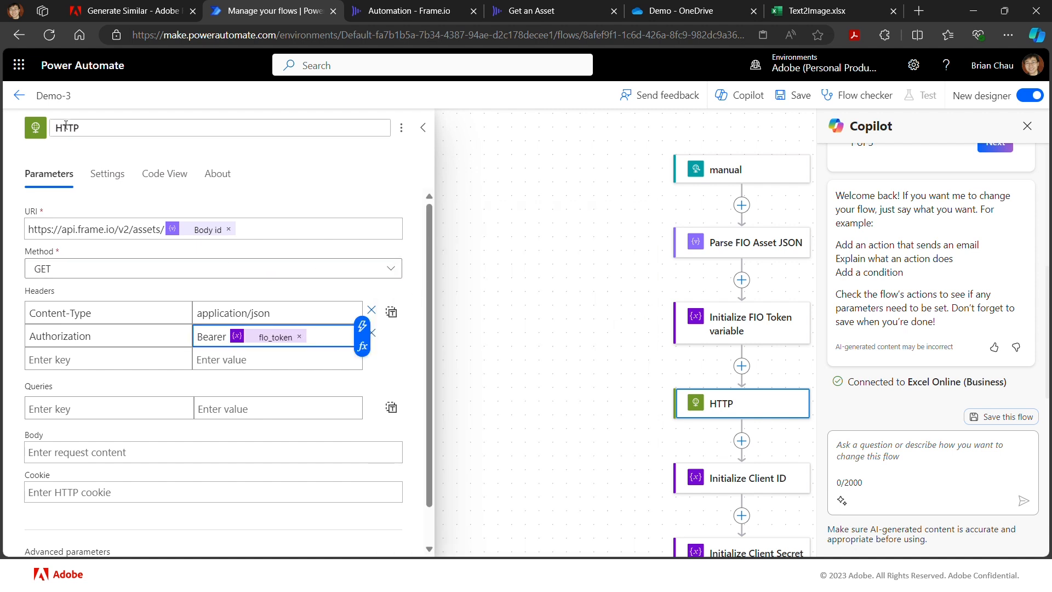
- Rename the HTTP action to HTTP FIO Get Asset and save the flow
{"action": "left_click", "coordinate": [92, 128]}
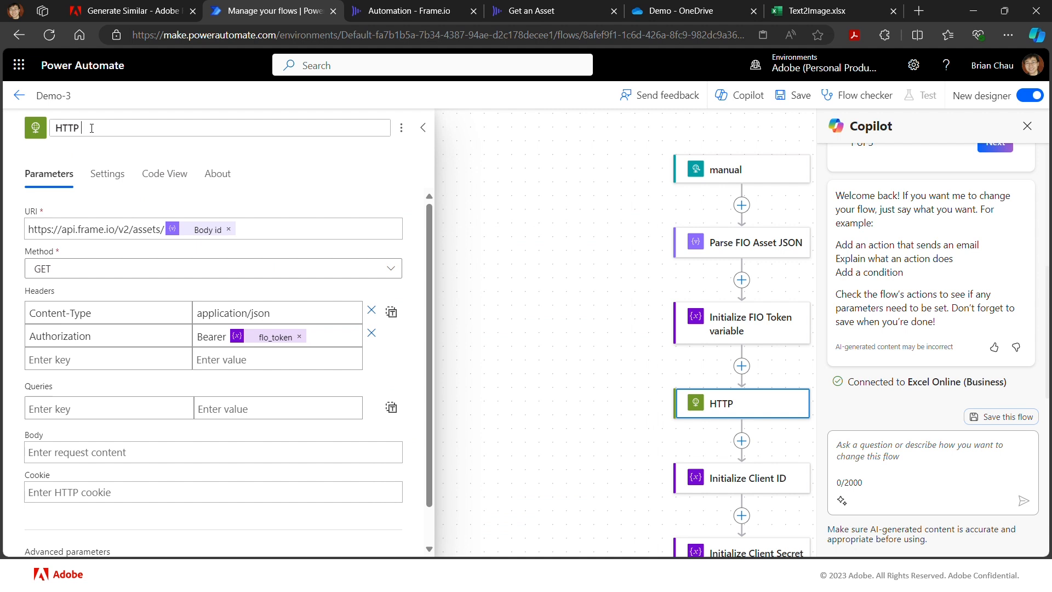
{"action": "type", "text": "FIO Get Asset"}
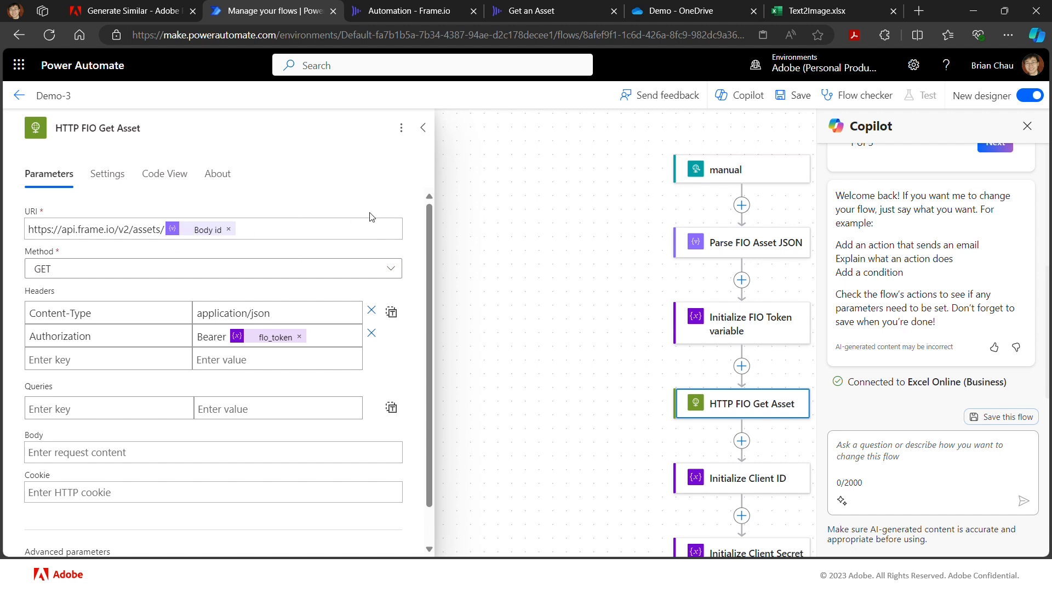
{"action": "left_click", "coordinate": [798, 98]}
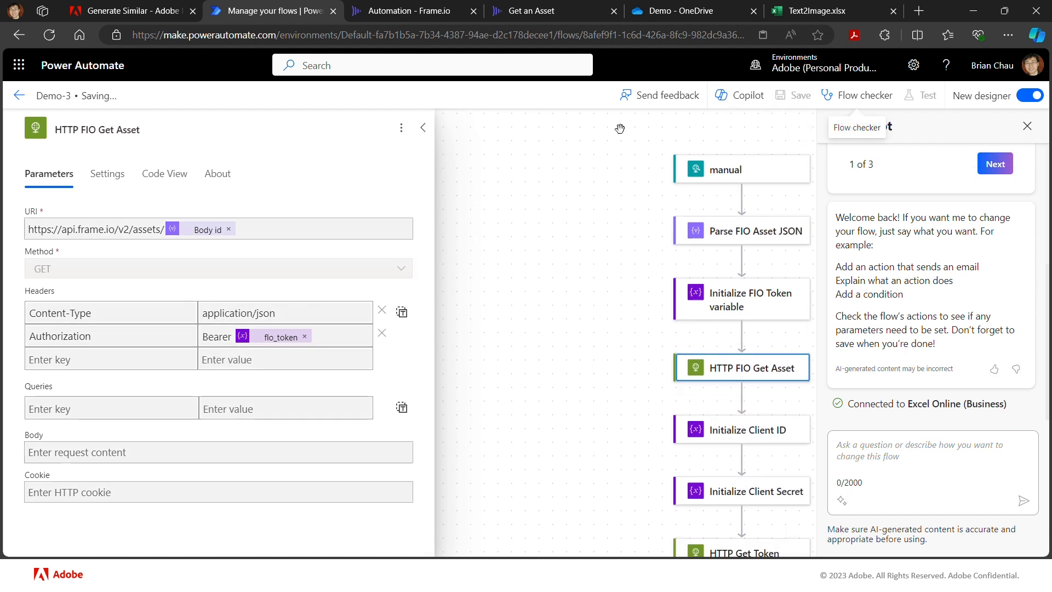
- Switch to Frame.io and run the Demo-3 custom action on cream1.png
{"action": "left_click", "coordinate": [386, 13]}
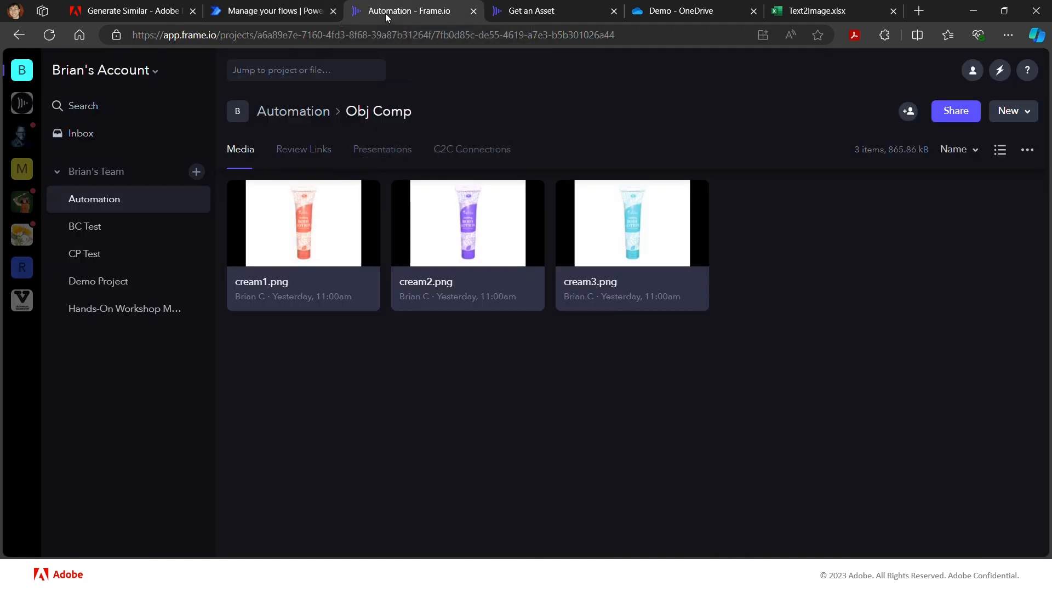
{"action": "right_click", "coordinate": [373, 295]}
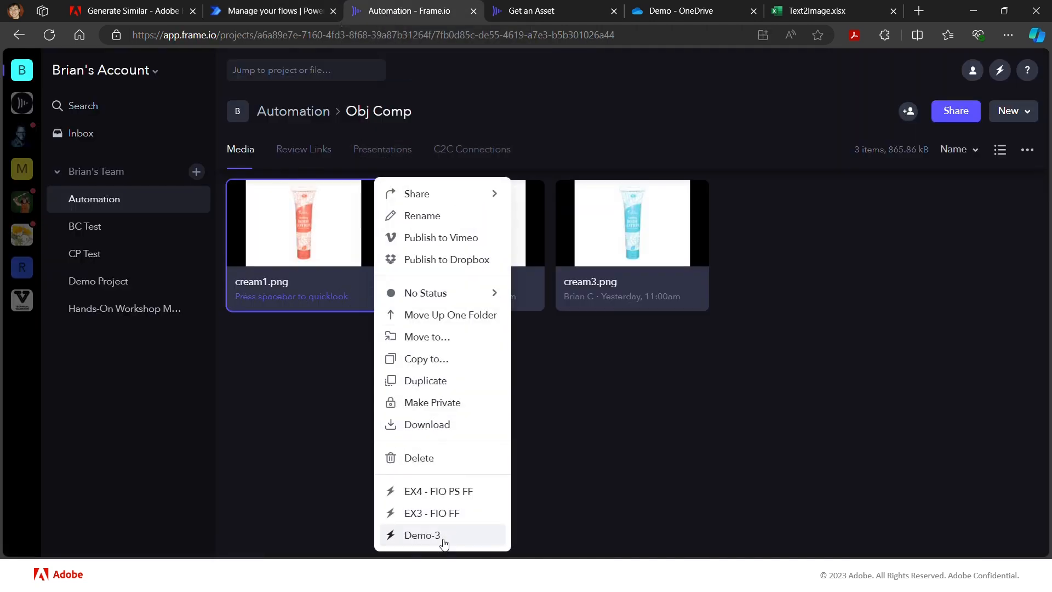
{"action": "left_click", "coordinate": [424, 535]}
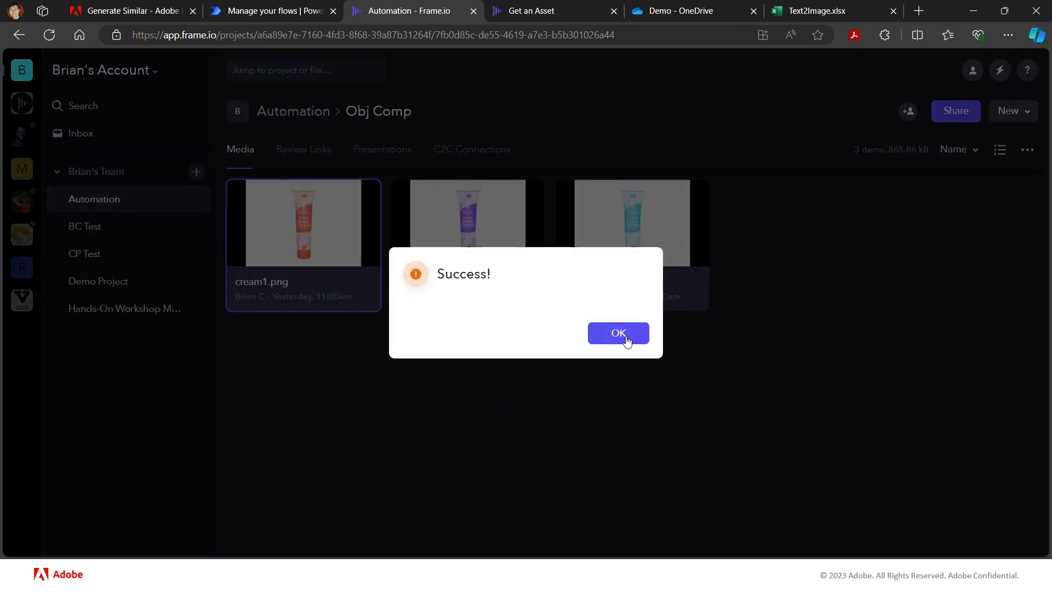
{"action": "left_click", "coordinate": [622, 335]}
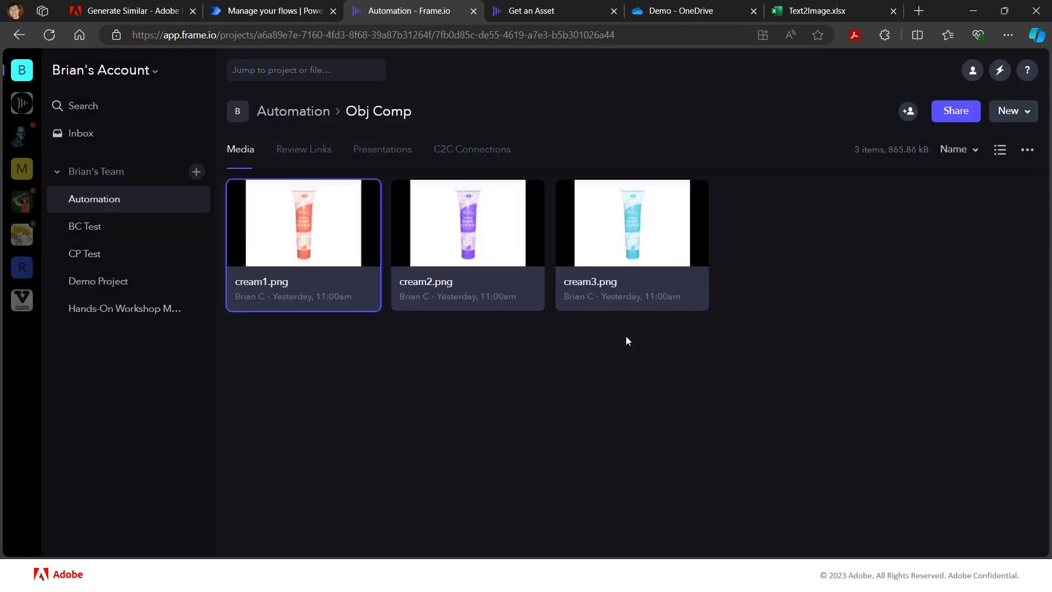
- Return to Power Automate and open the most recent run in the Demo-3 flow's run history
{"action": "left_click", "coordinate": [267, 12]}
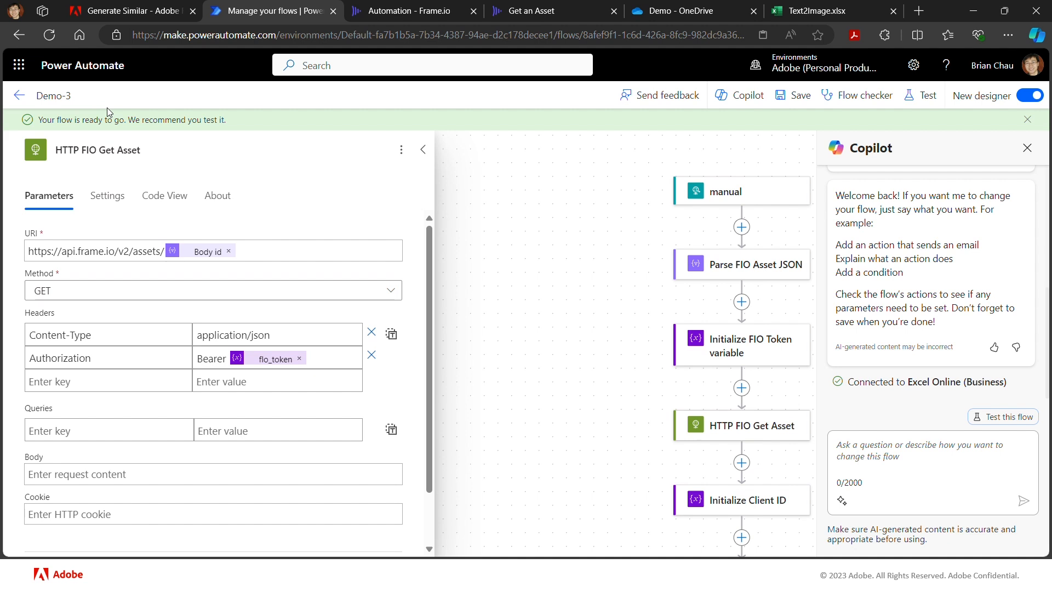
{"action": "left_click", "coordinate": [19, 97]}
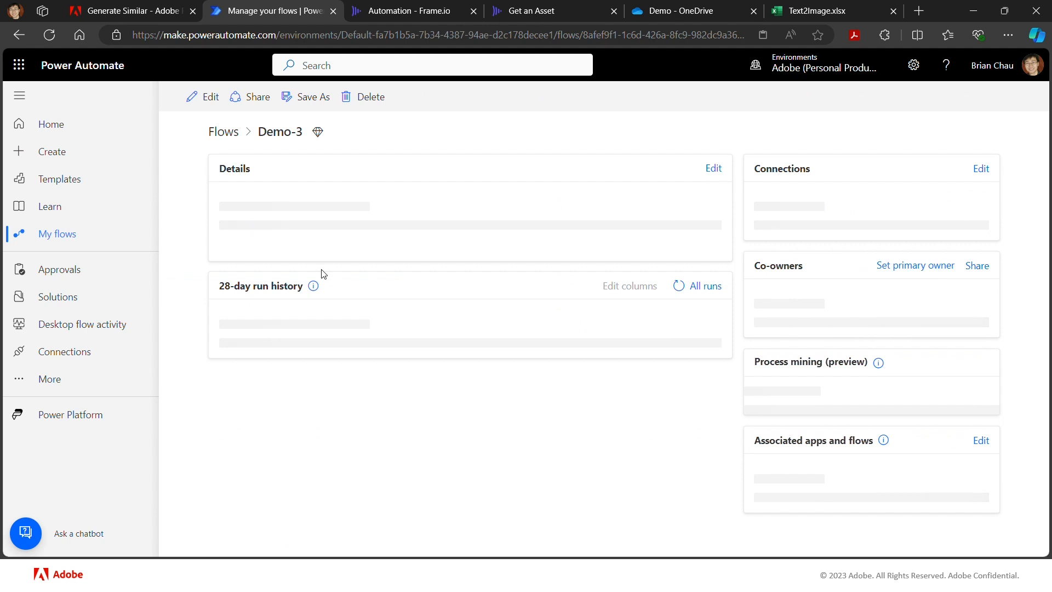
{"action": "scroll", "coordinate": [318, 355], "scroll_direction": "down", "scroll_amount": 1}
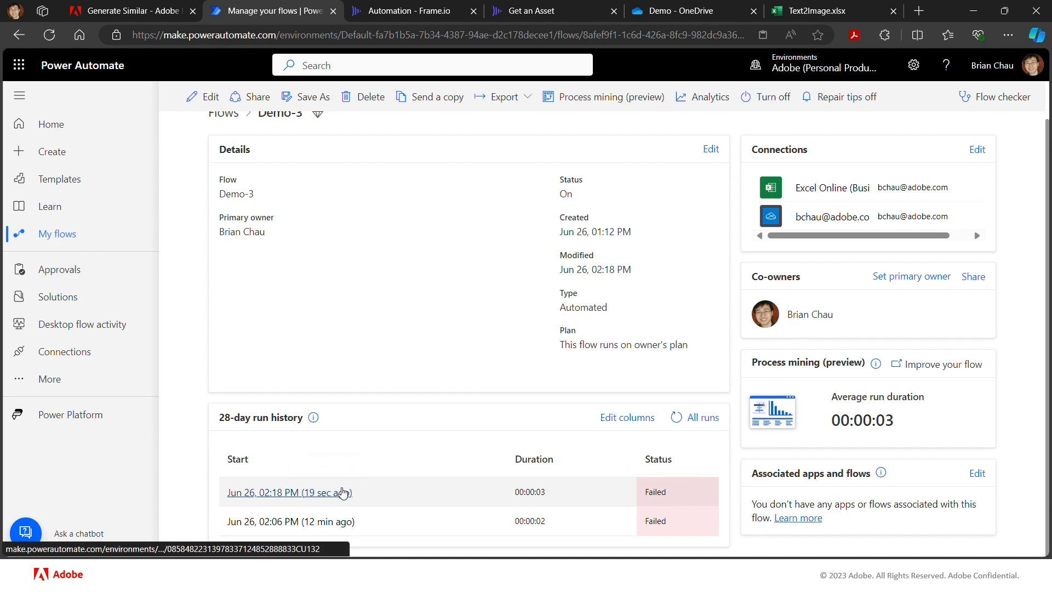
{"action": "left_click", "coordinate": [343, 492]}
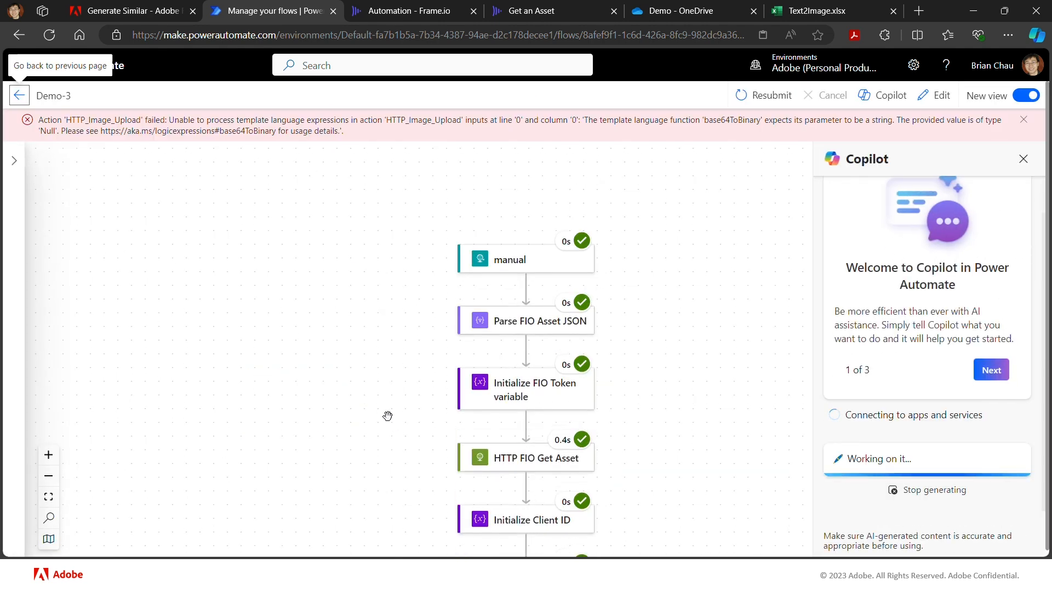
- Examine the HTTP FIO Get Asset action's request inputs and response body in the run, especially the original asset URL
{"action": "scroll", "coordinate": [388, 415], "scroll_direction": "down", "scroll_amount": 3}
{"action": "scroll", "coordinate": [387, 415], "scroll_direction": "down", "scroll_amount": 1}
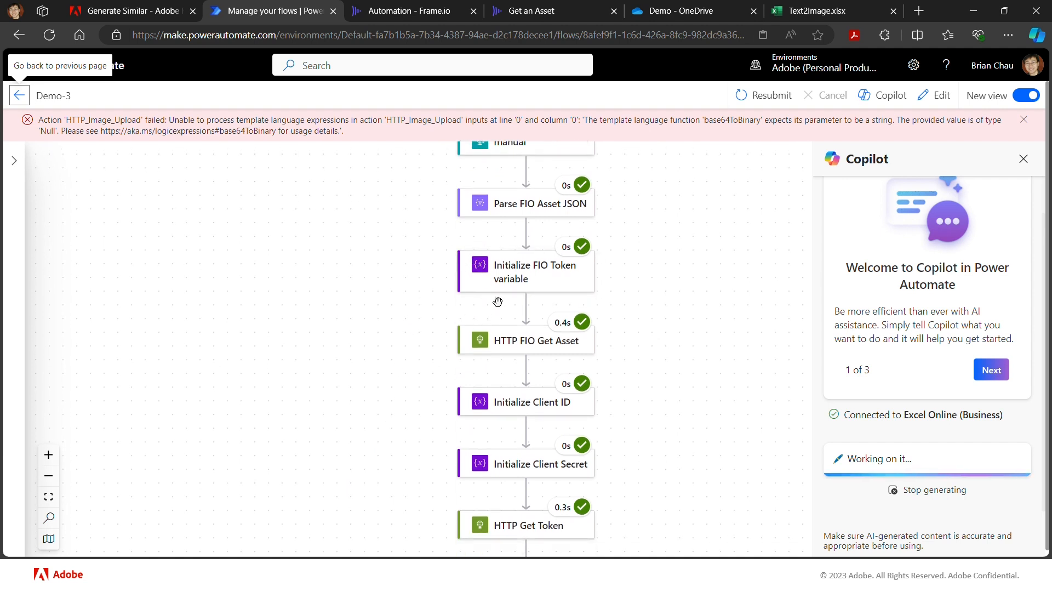
{"action": "left_click", "coordinate": [518, 346]}
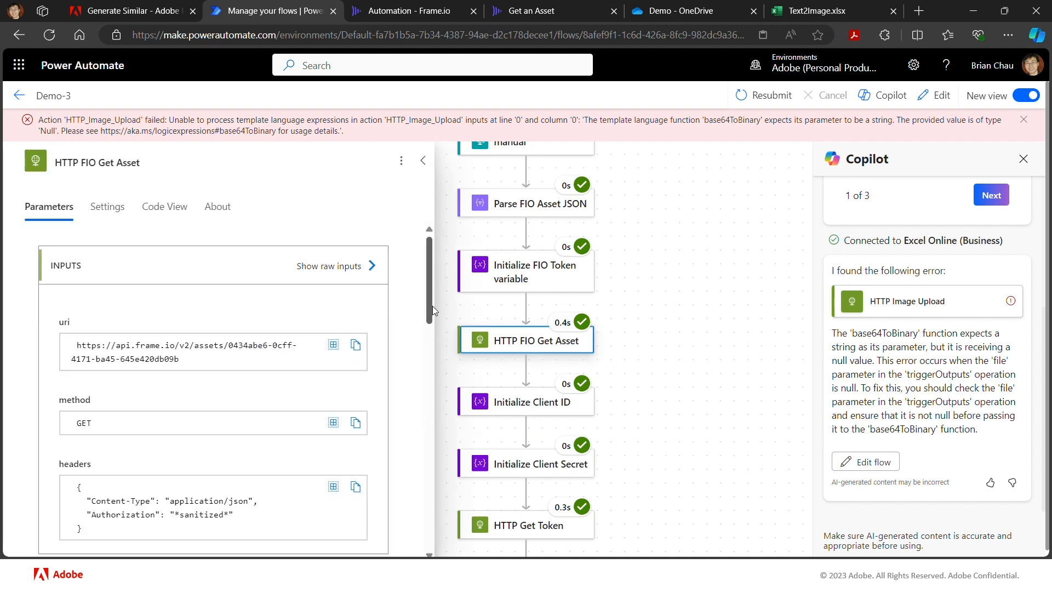
{"action": "left_click_drag", "start_coordinate": [427, 314], "coordinate": [420, 459]}
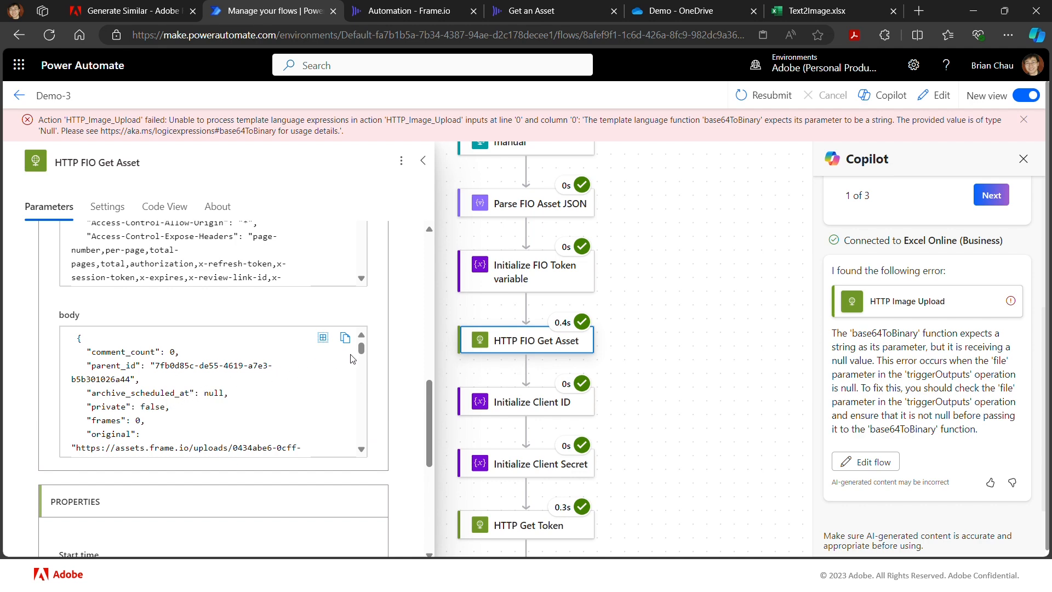
{"action": "mouse_move", "coordinate": [361, 349]}
{"action": "left_mouse_down"}
{"action": "mouse_move", "coordinate": [366, 446]}
{"action": "mouse_move", "coordinate": [372, 345]}
{"action": "left_mouse_up"}
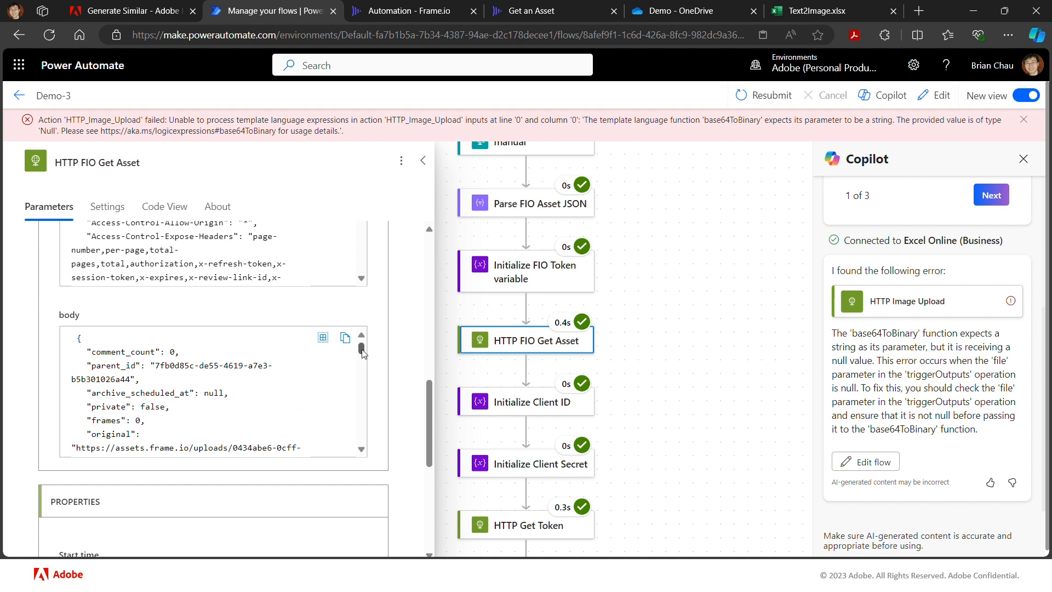
{"action": "scroll", "coordinate": [362, 353], "scroll_direction": "down", "scroll_amount": 5}
{"action": "scroll", "coordinate": [362, 353], "scroll_direction": "up", "scroll_amount": 5}
{"action": "scroll", "coordinate": [358, 447], "scroll_direction": "down", "scroll_amount": 4}
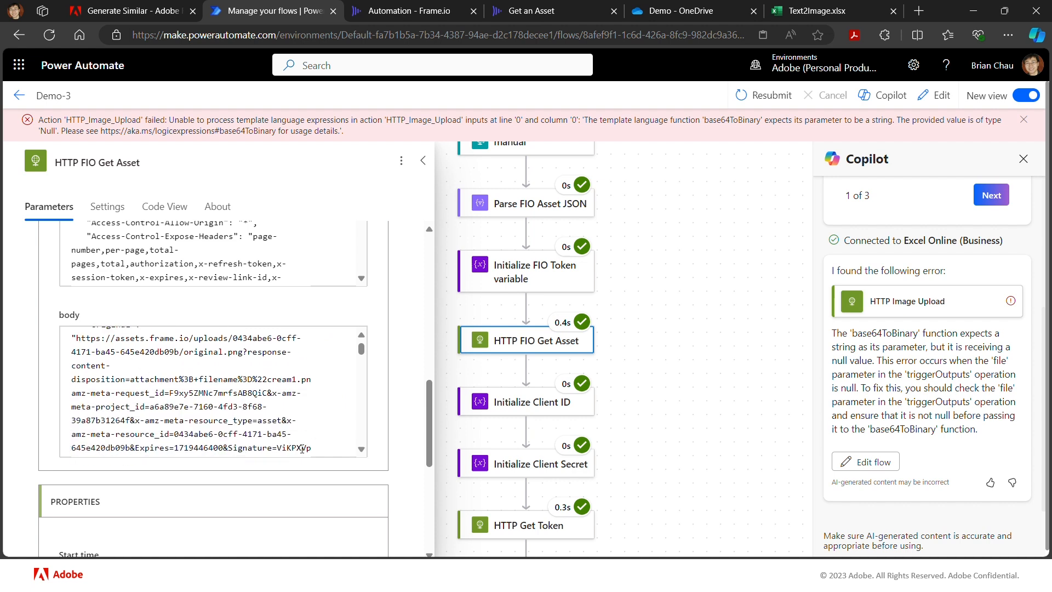
{"action": "scroll", "coordinate": [357, 450], "scroll_direction": "down", "scroll_amount": 3}
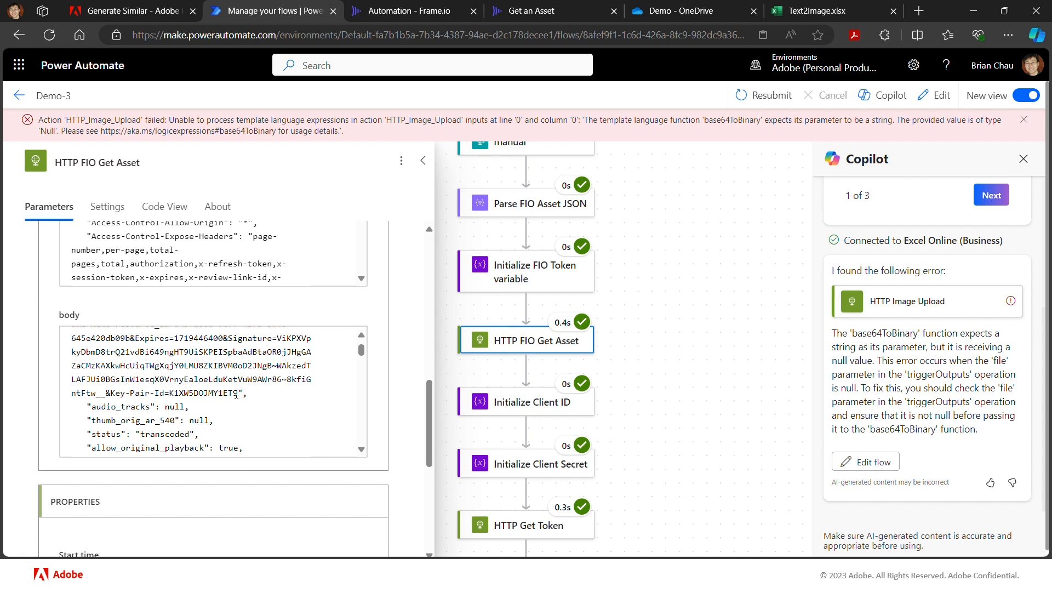
- Copy the original asset URL from the response body and open it in a new browser tab to download the image
{"action": "mouse_move", "coordinate": [239, 391]}
{"action": "left_mouse_down"}
{"action": "mouse_move", "coordinate": [75, 324]}
{"action": "mouse_move", "coordinate": [102, 396]}
{"action": "mouse_move", "coordinate": [76, 395]}
{"action": "left_mouse_up"}
{"action": "key", "text": "ctrl+c"}
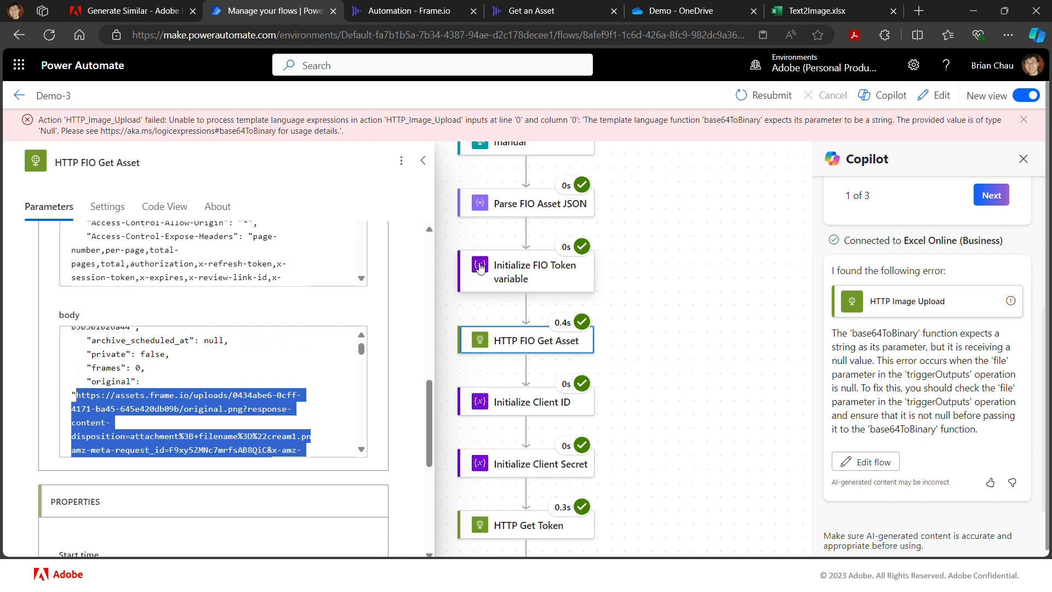
{"action": "left_click", "coordinate": [923, 13]}
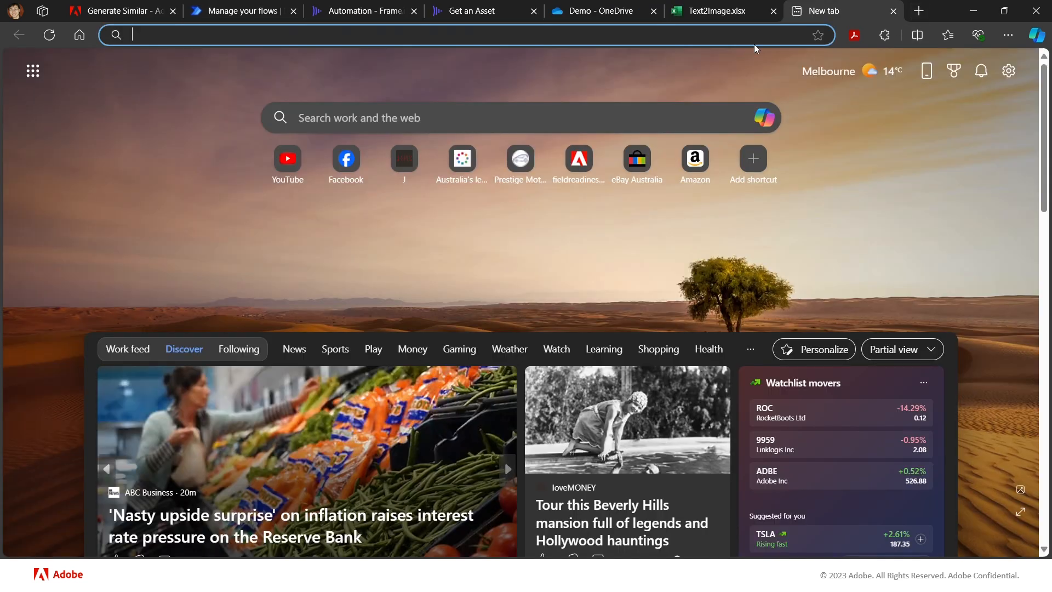
{"action": "key", "text": "ctrl+v"}
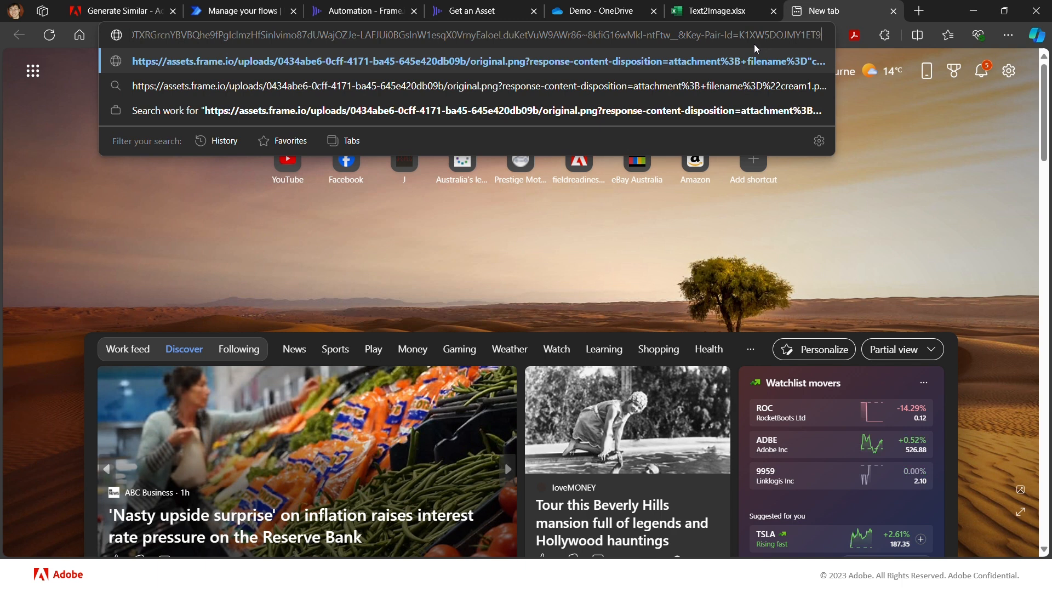
{"action": "key", "text": "Return"}
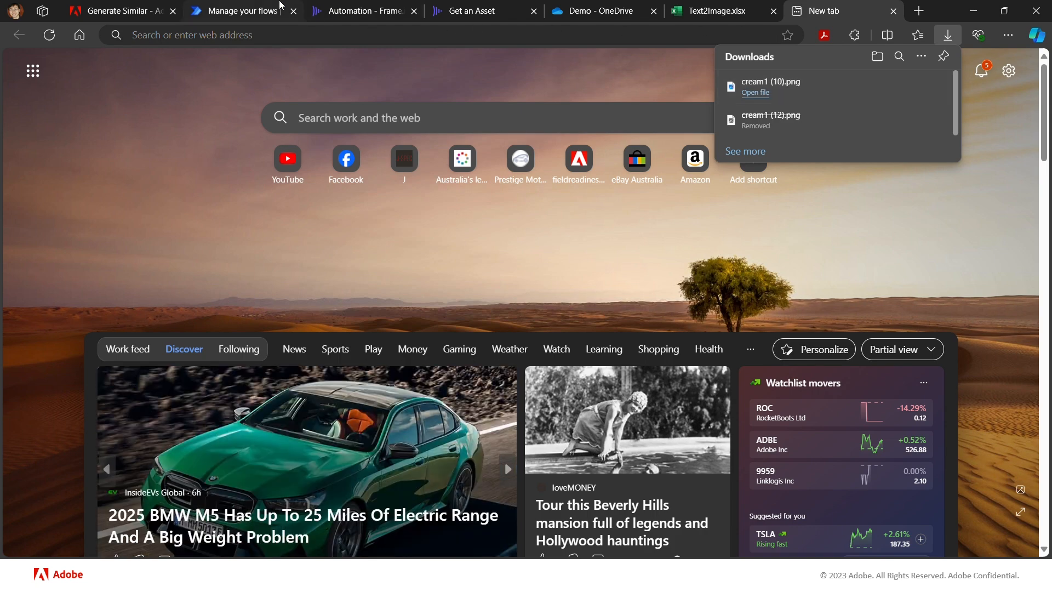
- Copy the full response body of HTTP FIO Get Asset from the Demo-3 run and open the flow for editing
{"action": "left_click", "coordinate": [243, 18]}
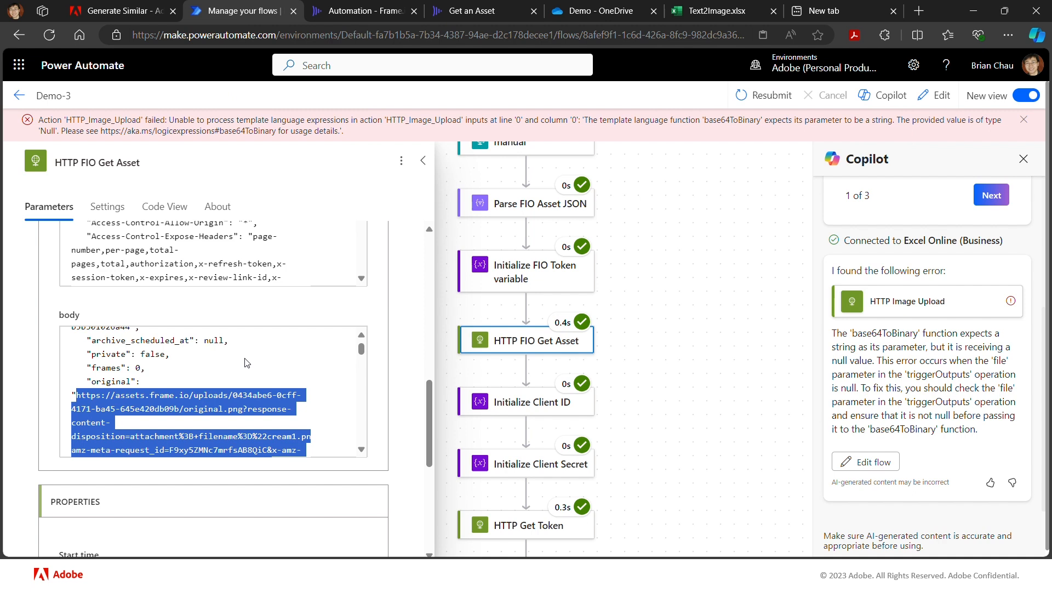
{"action": "scroll", "coordinate": [246, 362], "scroll_direction": "up", "scroll_amount": 2}
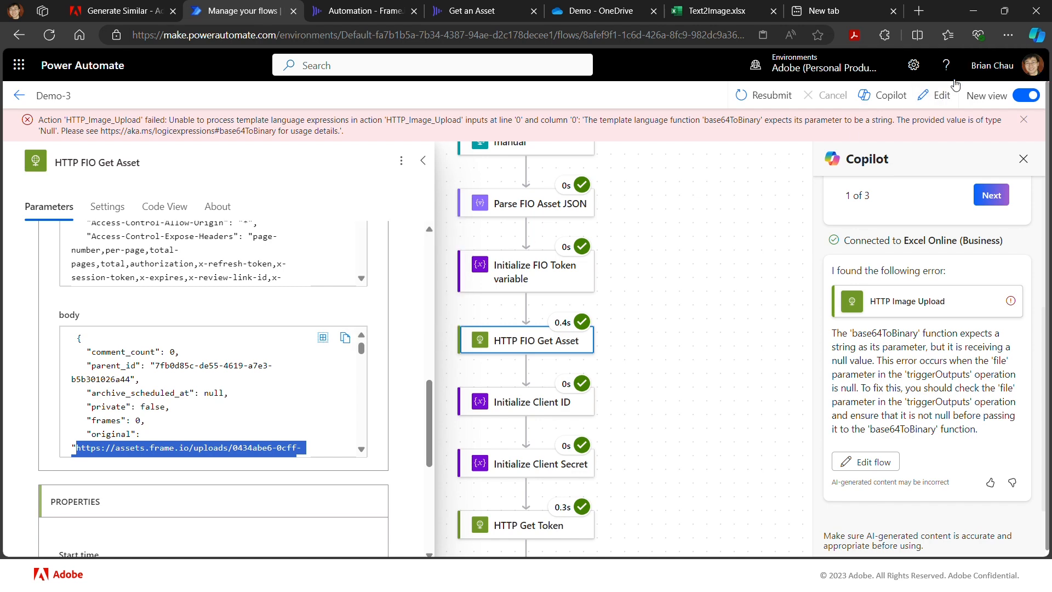
{"action": "left_click", "coordinate": [945, 95]}
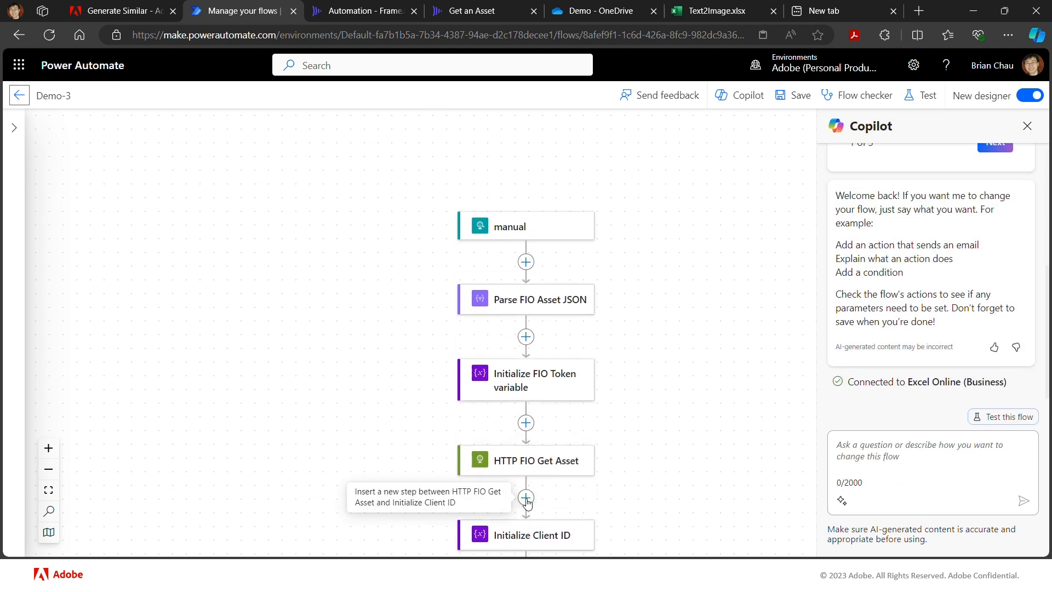
- Insert a Parse JSON action between HTTP FIO Get Asset and Initialize Client ID, and rename it Parse FIO Get Asset JSON
{"action": "left_click", "coordinate": [526, 499]}
{"action": "left_click", "coordinate": [555, 486]}
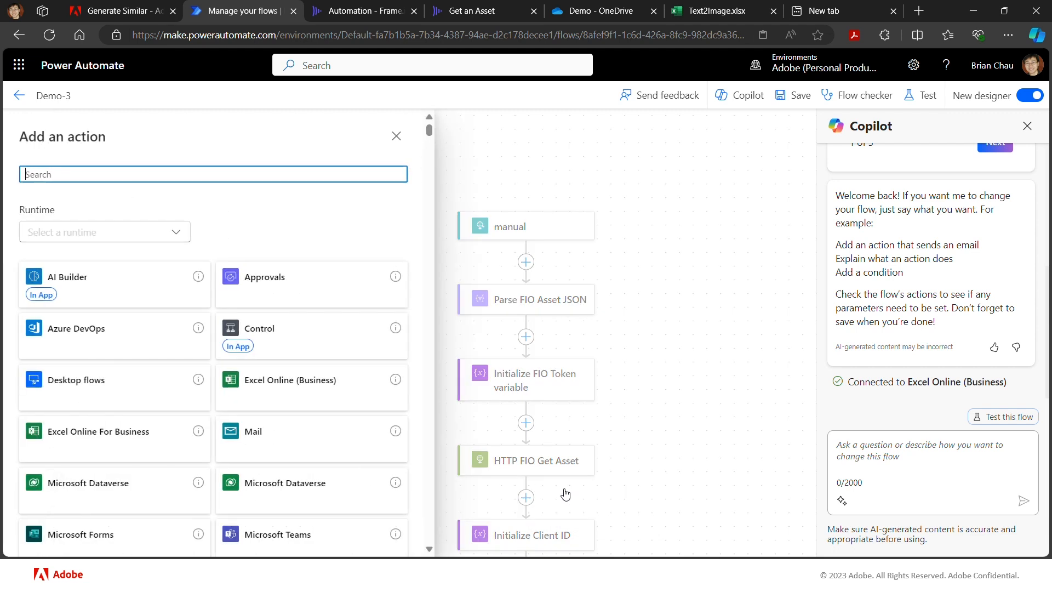
{"action": "type", "text": "parse"}
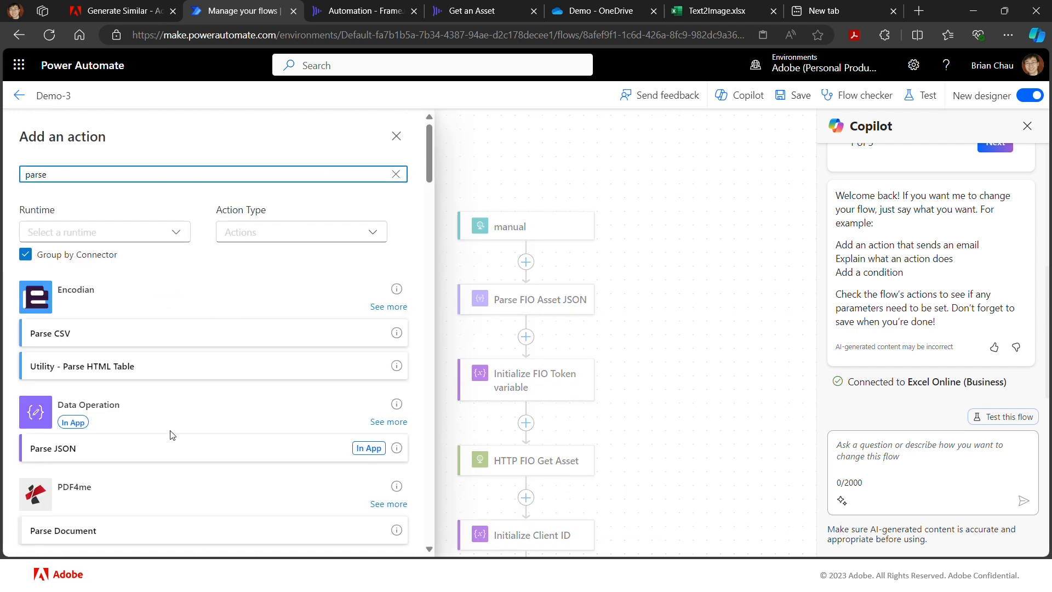
{"action": "left_click", "coordinate": [179, 455]}
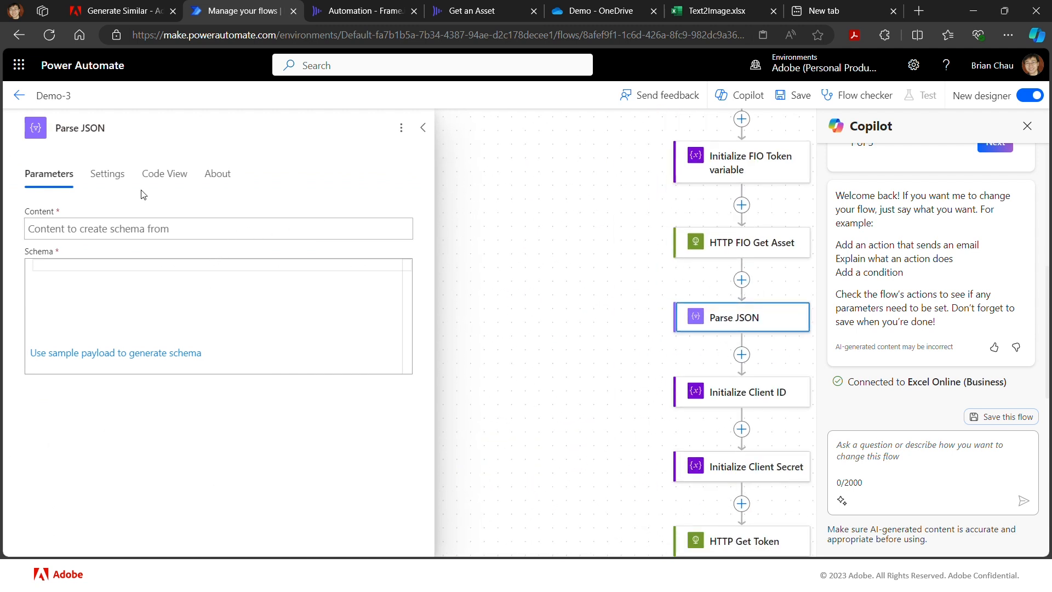
{"action": "left_click", "coordinate": [81, 128]}
{"action": "type", "text": "FIO Get "}
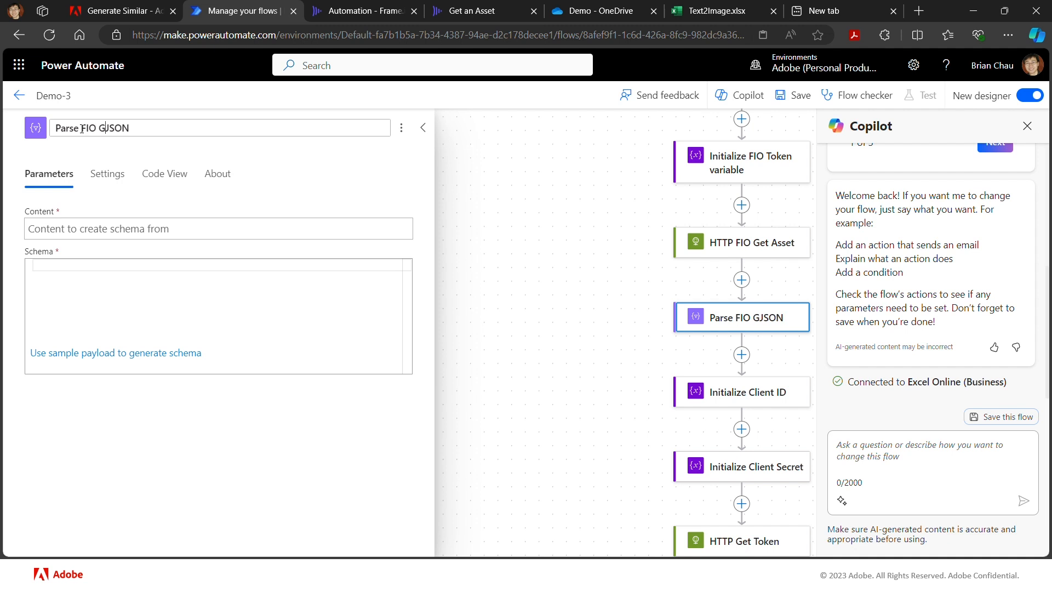
{"action": "type", "text": "Asset"}
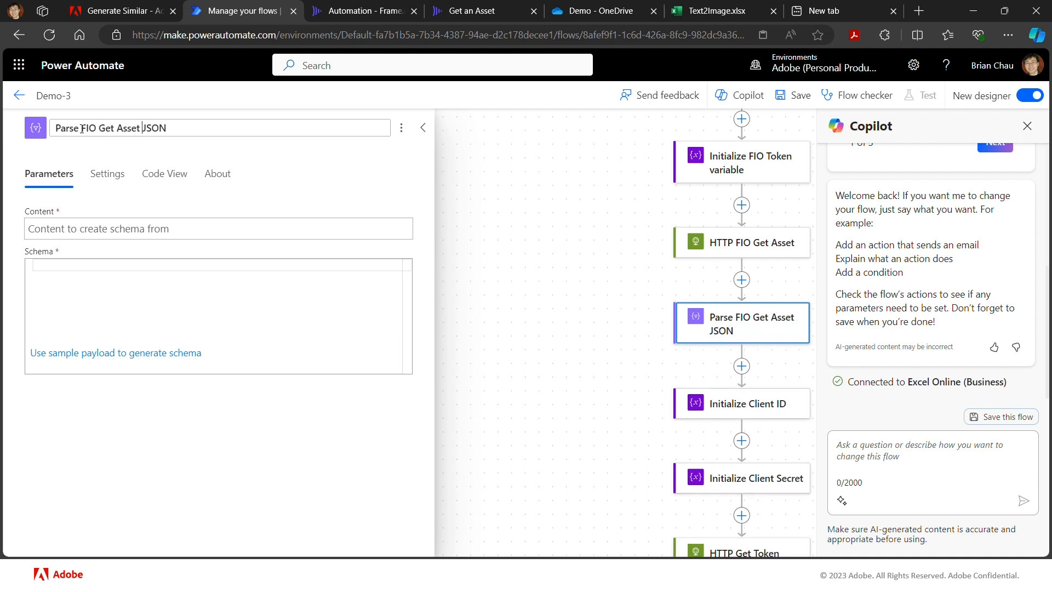
- Set the Content of Parse FIO Get Asset JSON to the Body output of HTTP FIO Get Asset
{"action": "left_click", "coordinate": [181, 229]}
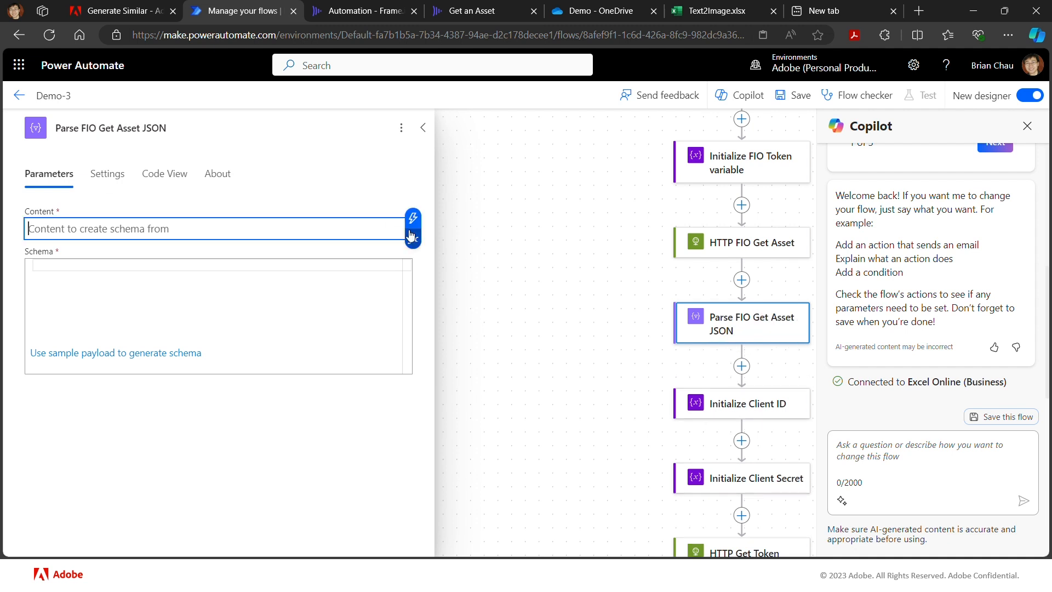
{"action": "left_click", "coordinate": [414, 219]}
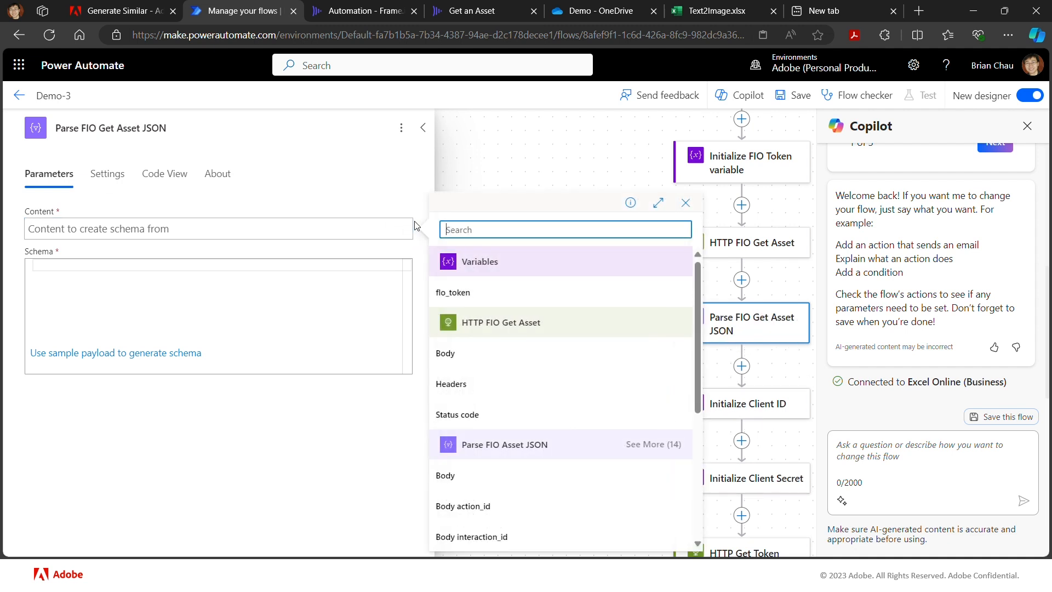
{"action": "left_click", "coordinate": [447, 354]}
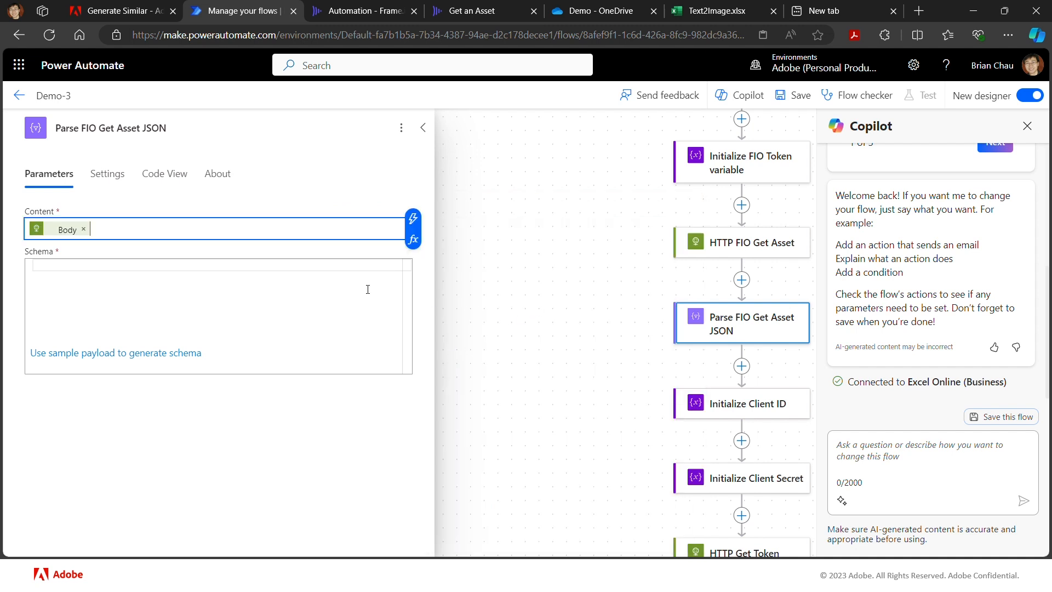
- Generate the schema for Parse FIO Get Asset JSON by pasting the copied response body as the sample JSON payload
{"action": "left_click", "coordinate": [318, 271]}
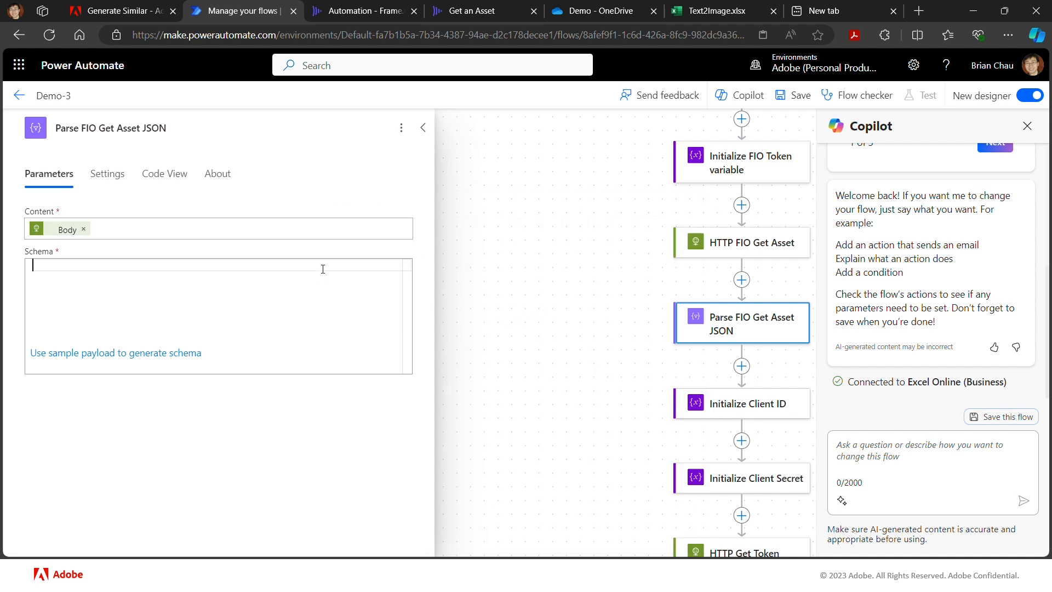
{"action": "left_click", "coordinate": [147, 353]}
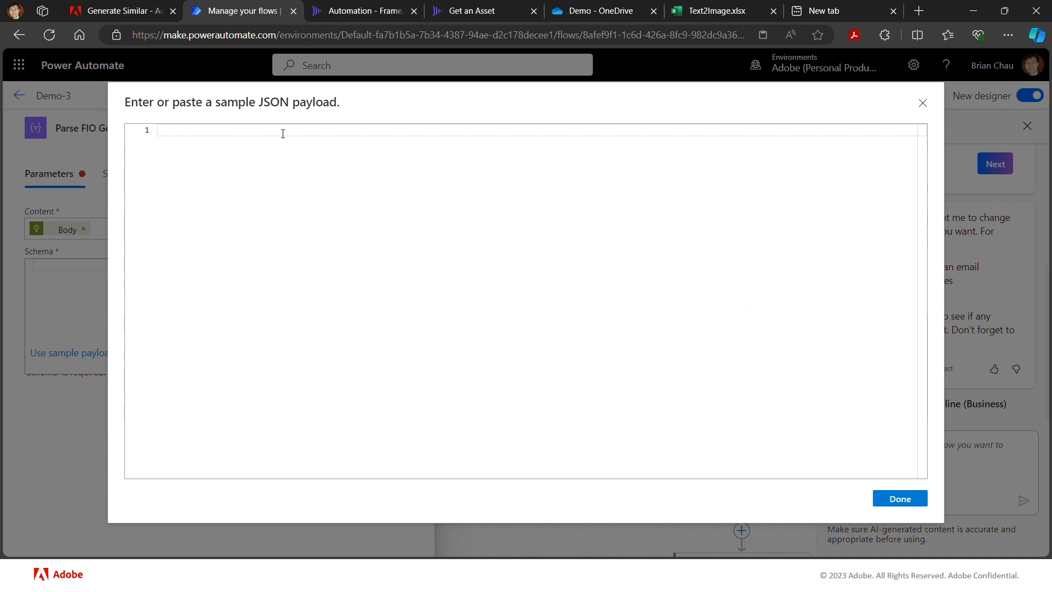
{"action": "key", "text": "ctrl+v"}
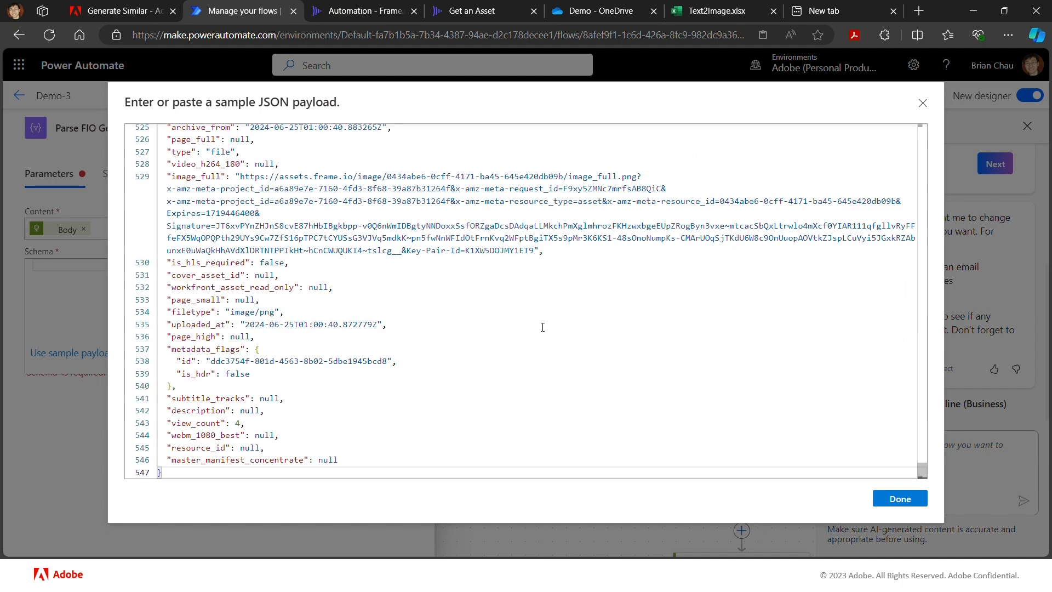
{"action": "left_click", "coordinate": [900, 499]}
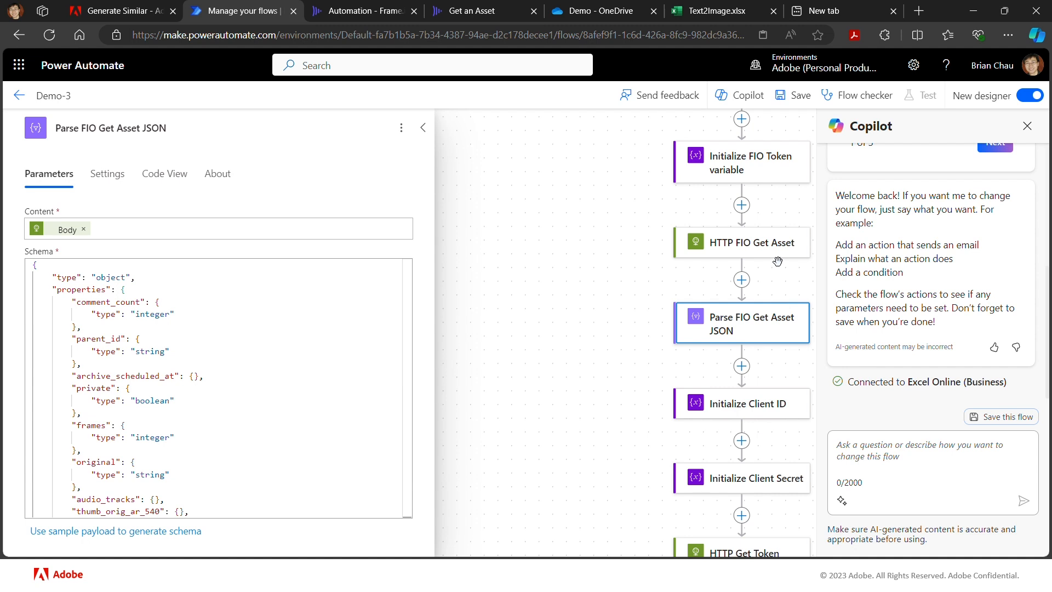
- Insert an HTTP action between Parse FIO Get Asset JSON and Initialize Client ID
{"action": "left_click", "coordinate": [741, 371]}
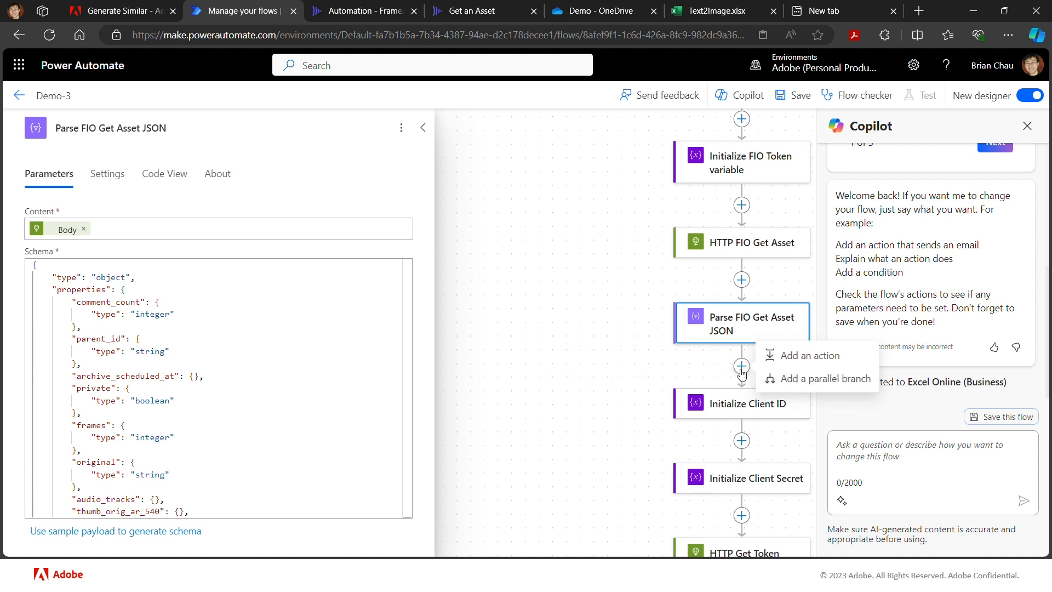
{"action": "left_click", "coordinate": [783, 363]}
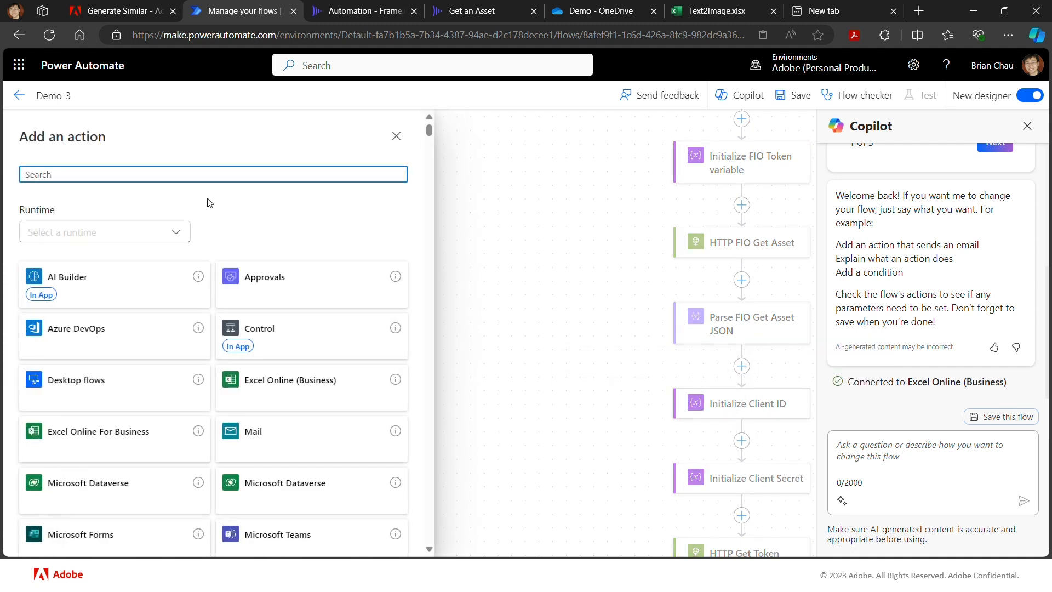
{"action": "type", "text": "http"}
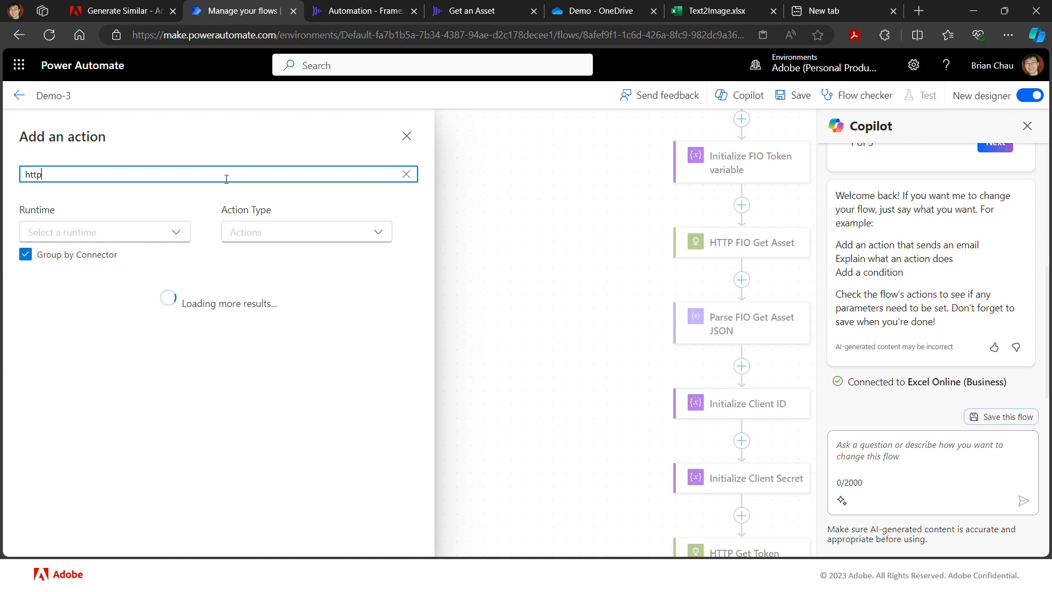
{"action": "scroll", "coordinate": [76, 396], "scroll_direction": "down", "scroll_amount": 6}
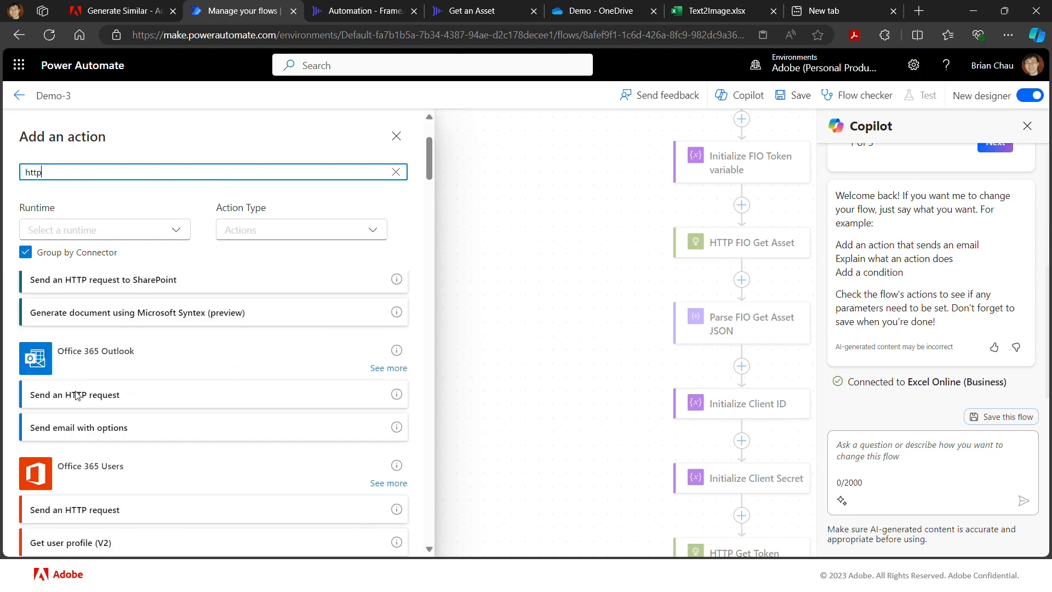
{"action": "scroll", "coordinate": [77, 396], "scroll_direction": "down", "scroll_amount": 1}
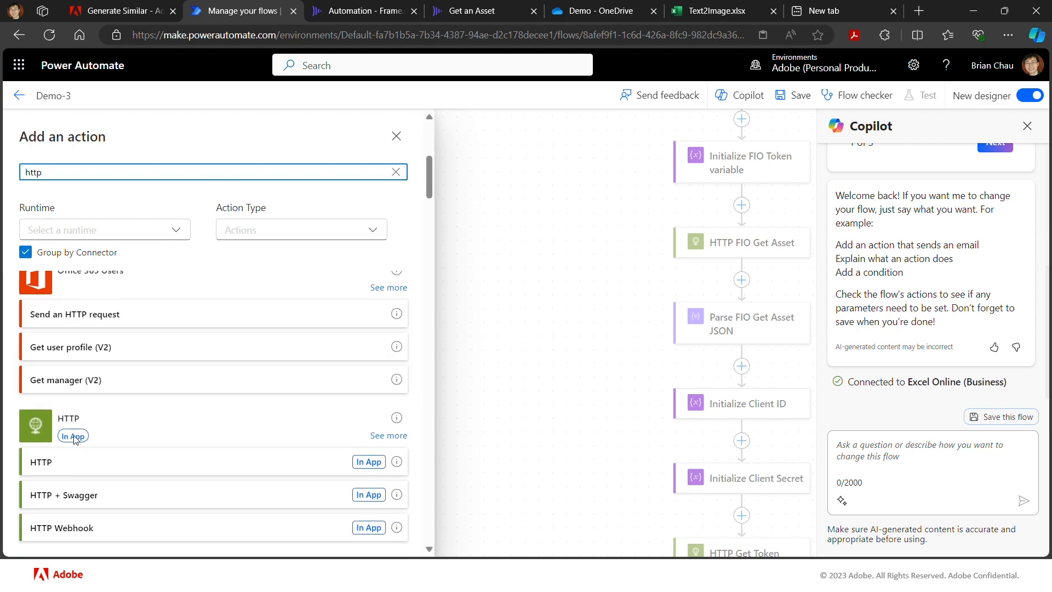
{"action": "left_click", "coordinate": [73, 463]}
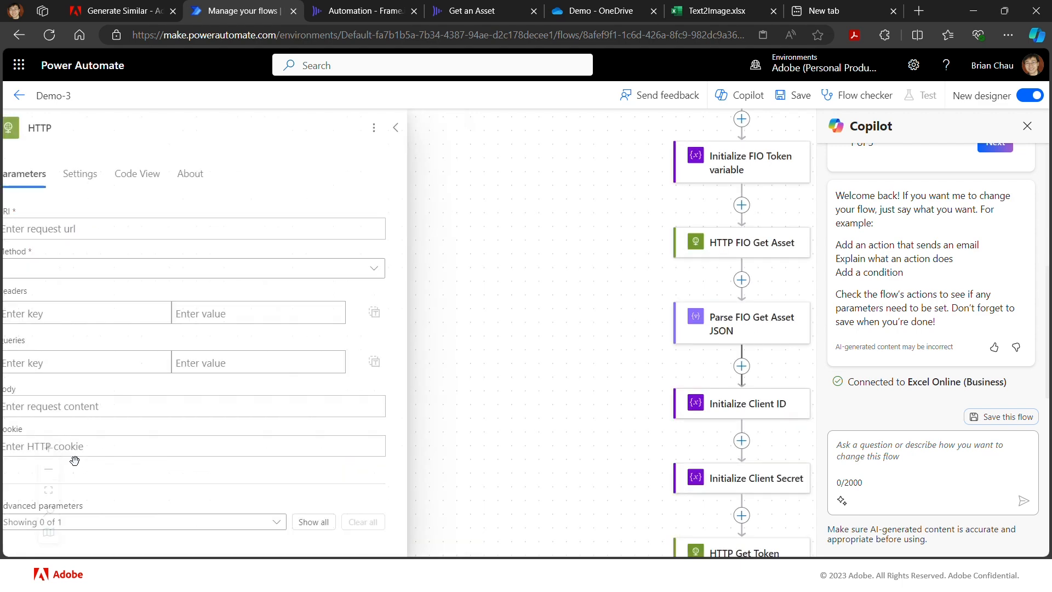
- Rename the new HTTP action as HTTP Get Asset
{"action": "left_click", "coordinate": [144, 226]}
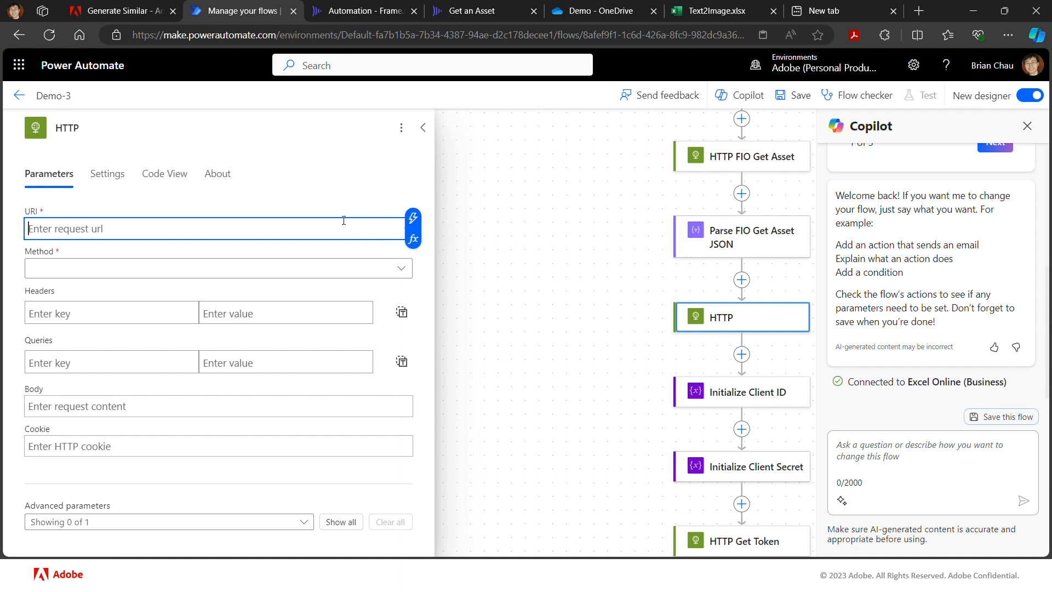
{"action": "left_click", "coordinate": [93, 127]}
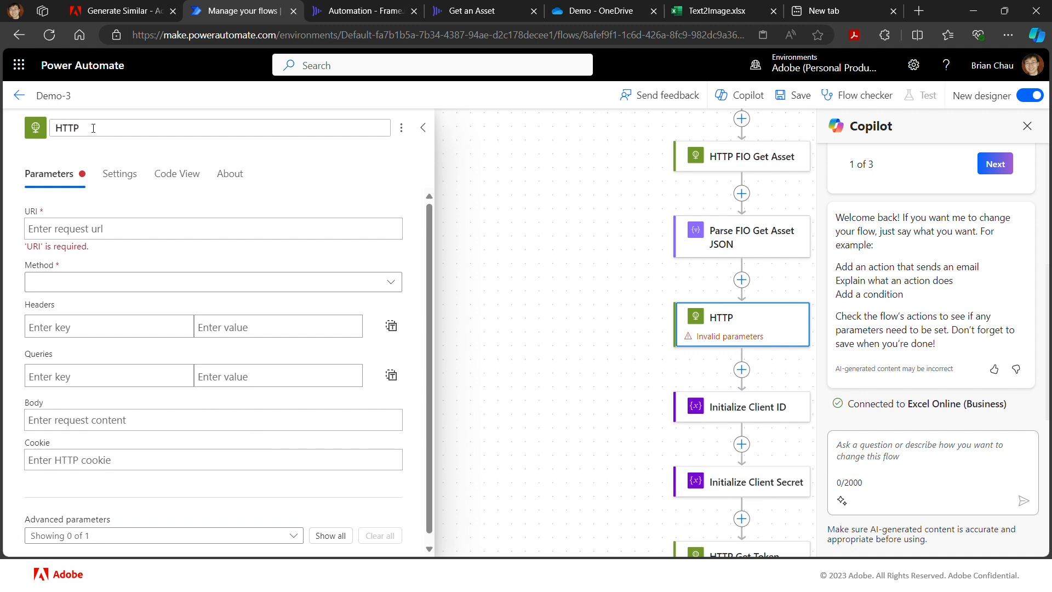
{"action": "type", "text": "Get Asset"}
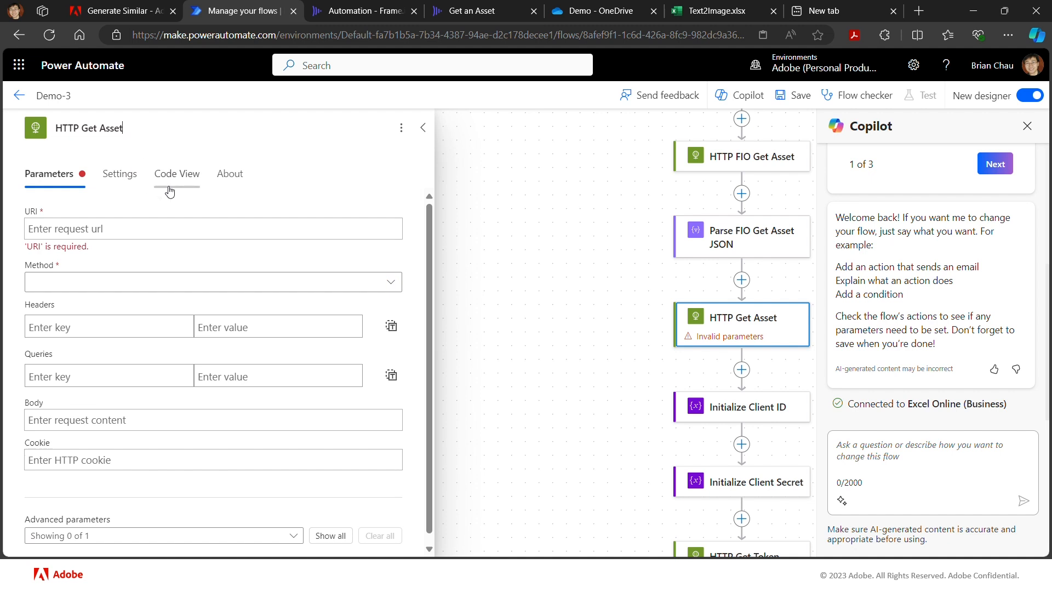
- Set the URI of HTTP Get Asset to the Body original output of Parse FIO Get Asset JSON and its method to GET
{"action": "left_click", "coordinate": [107, 229]}
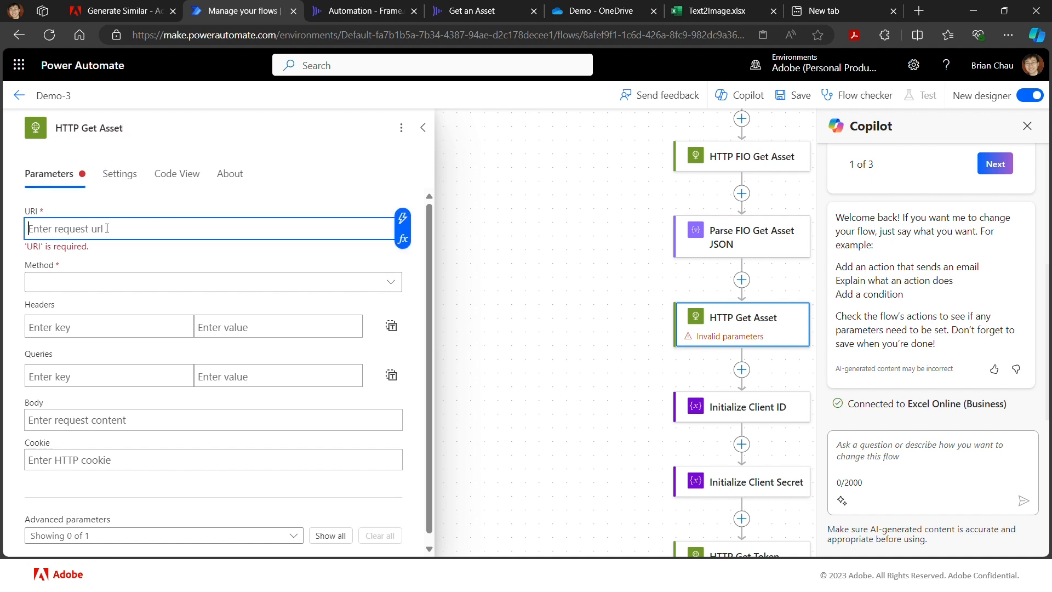
{"action": "left_click", "coordinate": [404, 218]}
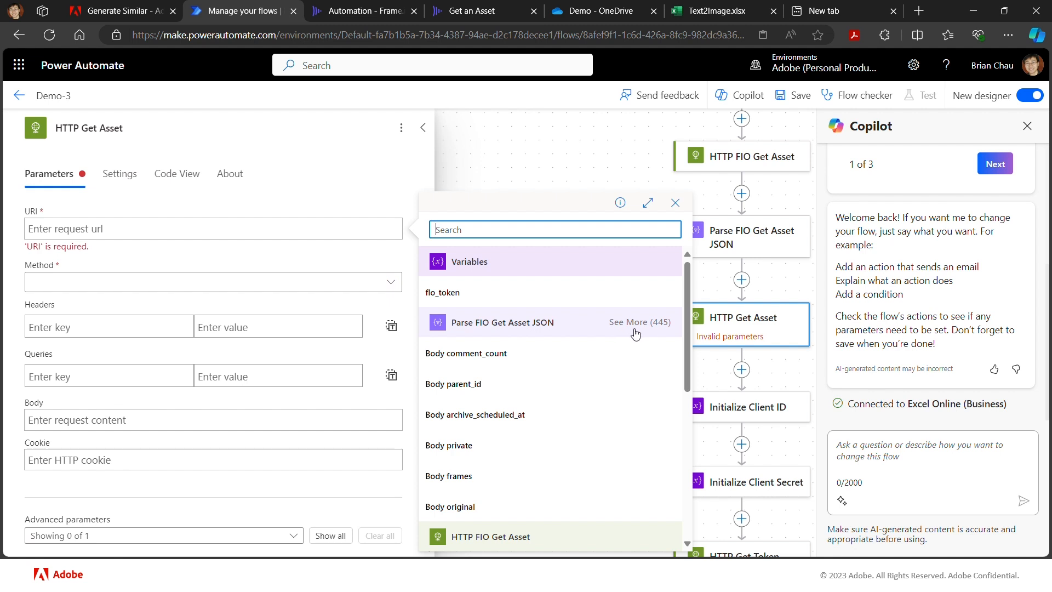
{"action": "scroll", "coordinate": [686, 363], "scroll_direction": "down", "scroll_amount": 1}
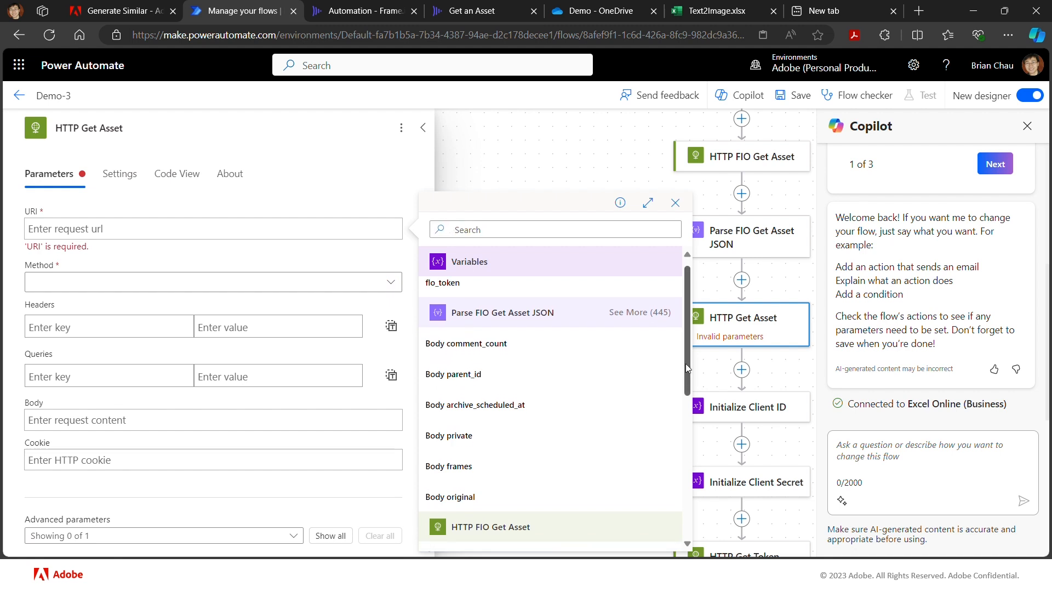
{"action": "left_click", "coordinate": [647, 303]}
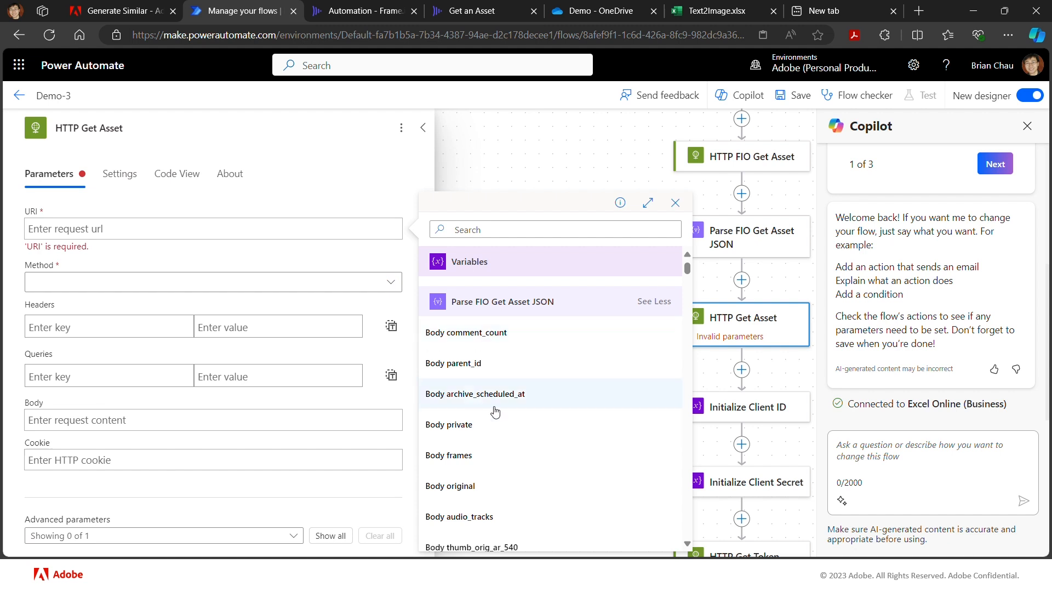
{"action": "left_click", "coordinate": [469, 487]}
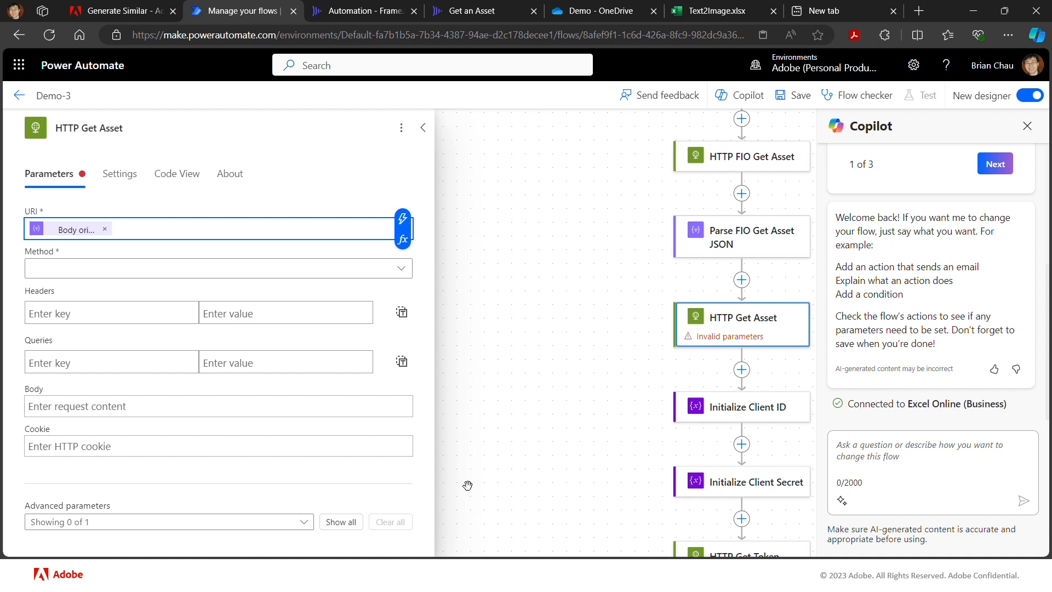
{"action": "left_click", "coordinate": [401, 272]}
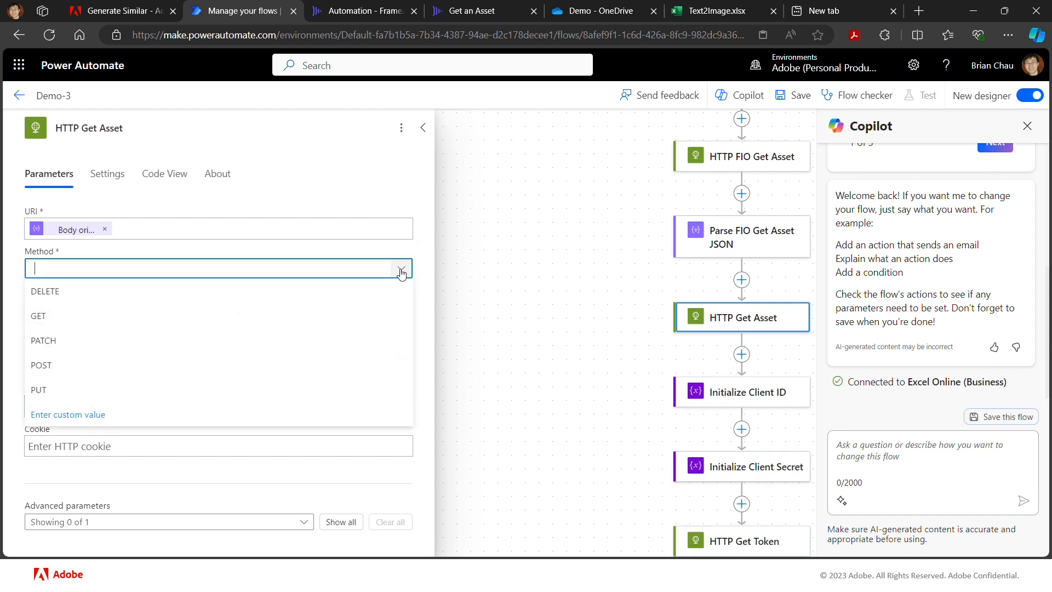
{"action": "left_click", "coordinate": [320, 321]}
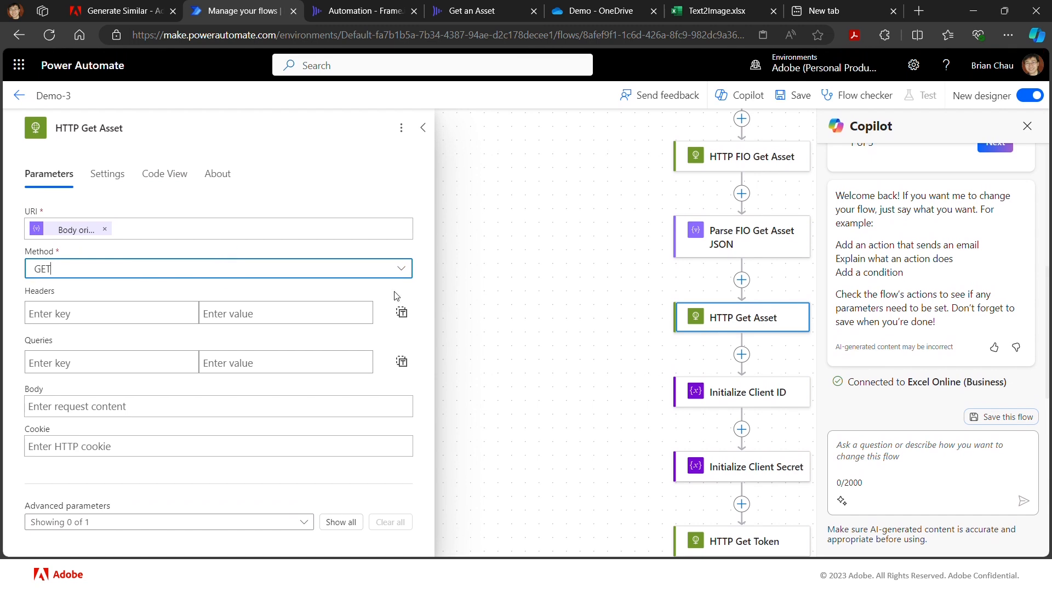
- Open the parameters of the existing HTTP Image Upload action
{"action": "scroll", "coordinate": [619, 356], "scroll_direction": "down", "scroll_amount": 6}
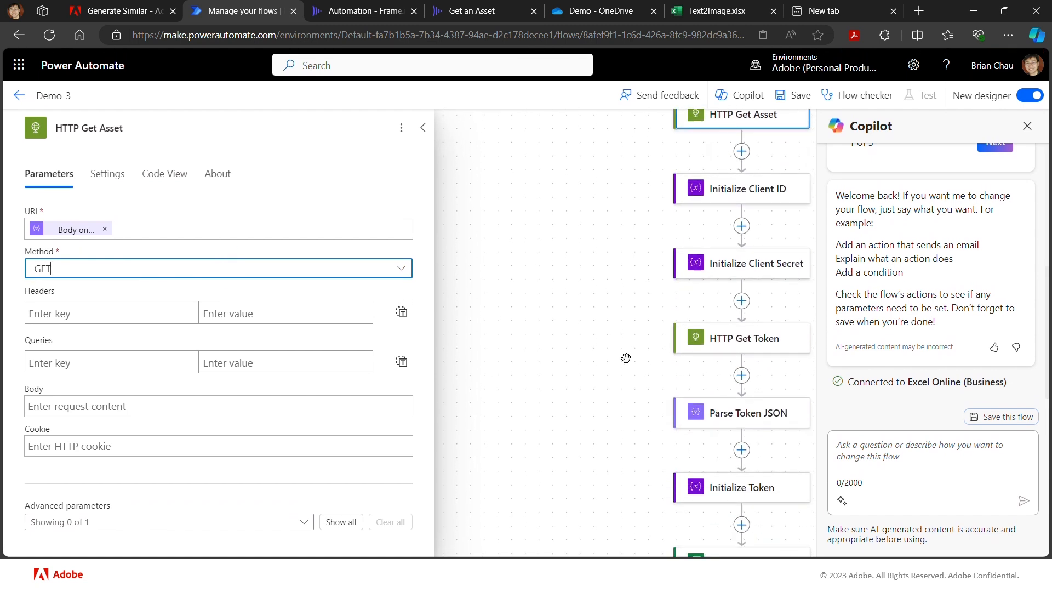
{"action": "scroll", "coordinate": [626, 357], "scroll_direction": "down", "scroll_amount": 3}
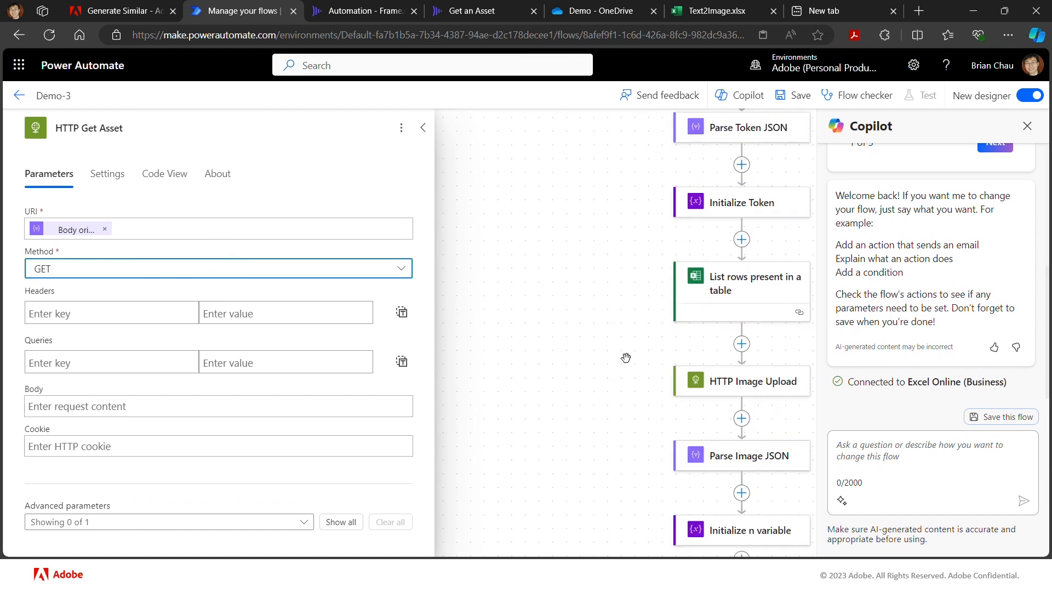
{"action": "left_click", "coordinate": [696, 383]}
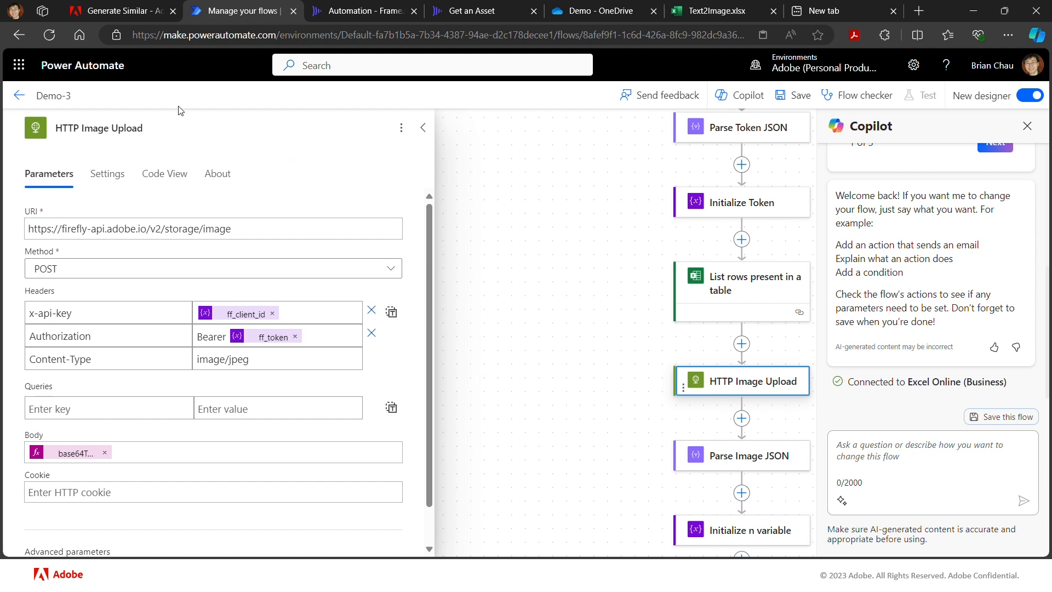
- Check the Upload request format and expand the images entry of the 200 response sample in the Adobe Firefly API reference, and return to the flow
{"action": "left_click", "coordinate": [118, 16]}
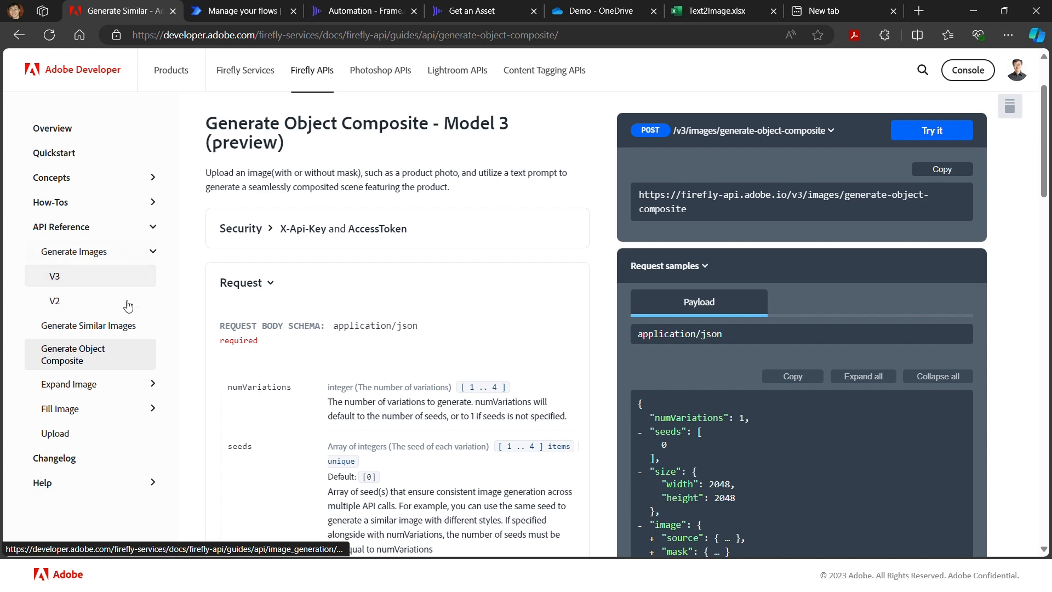
{"action": "left_click", "coordinate": [55, 433]}
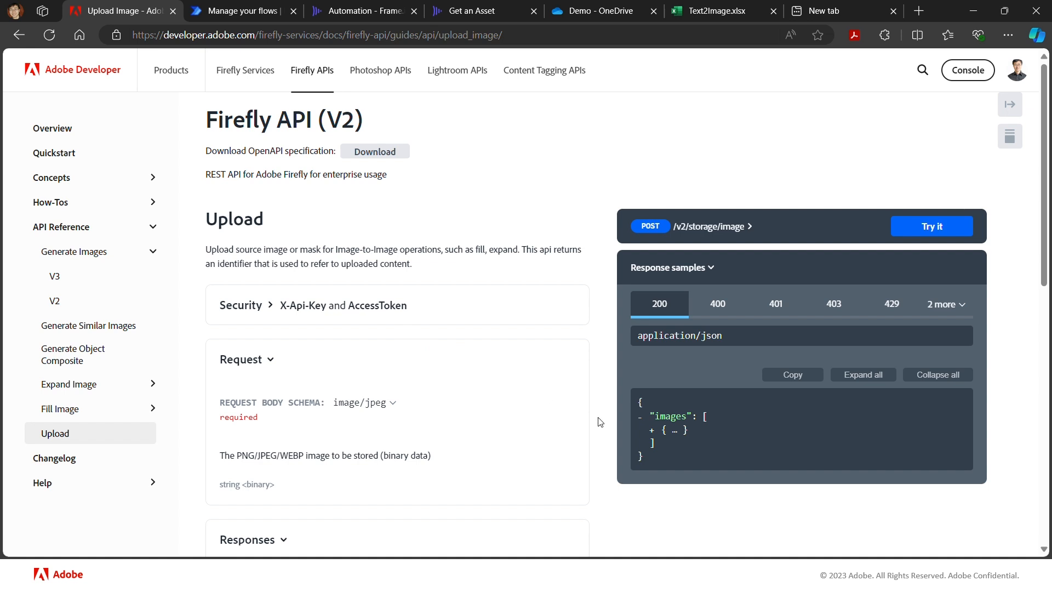
{"action": "left_click", "coordinate": [652, 431]}
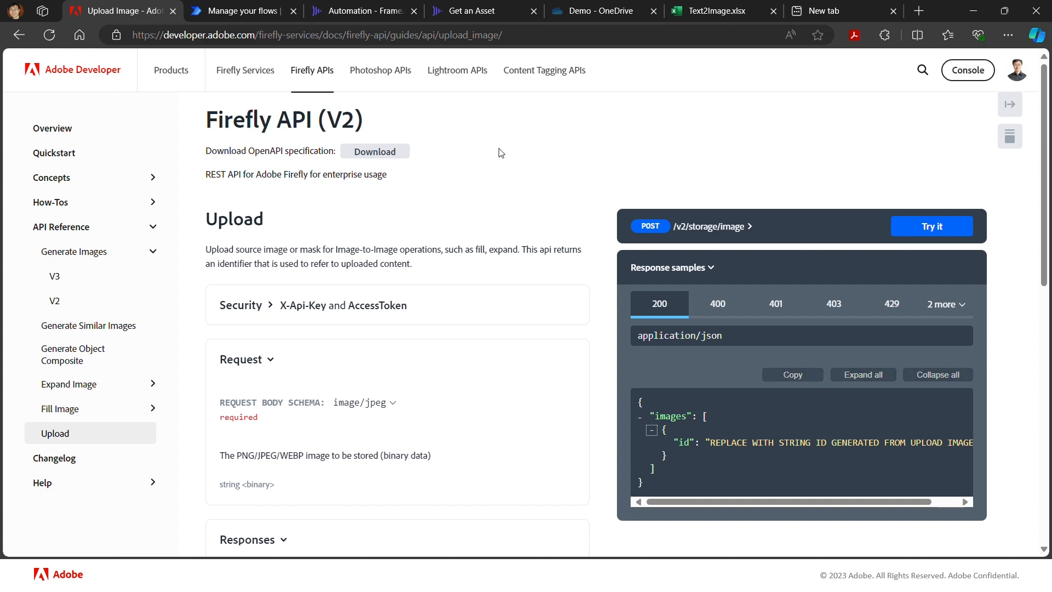
{"action": "left_click", "coordinate": [265, 12]}
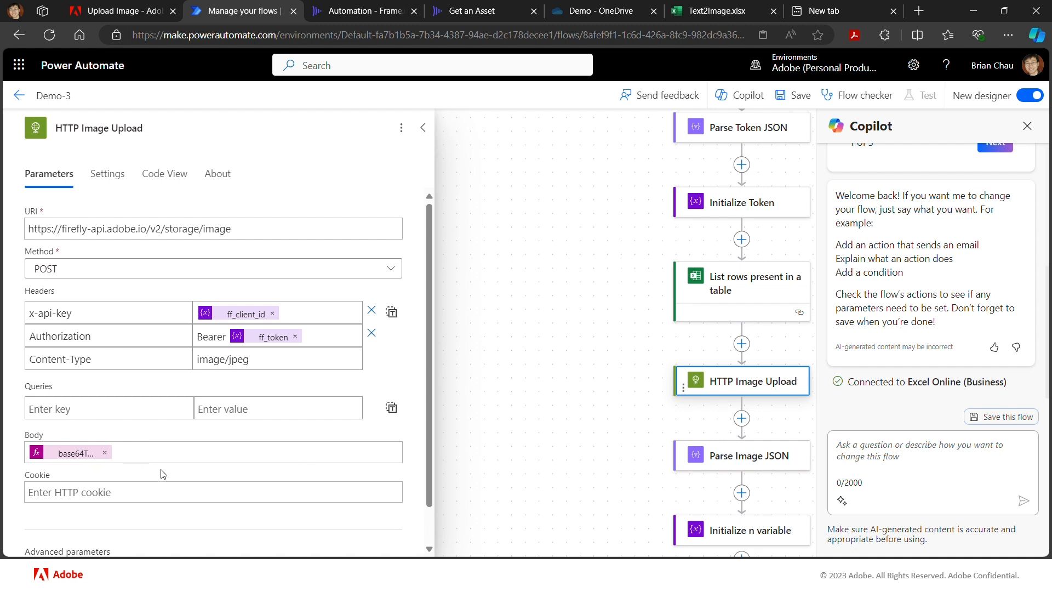
- In the HTTP Image Upload body expression, replace the argument of base64ToBinary with the Body output of HTTP Get Asset
{"action": "left_click", "coordinate": [88, 462]}
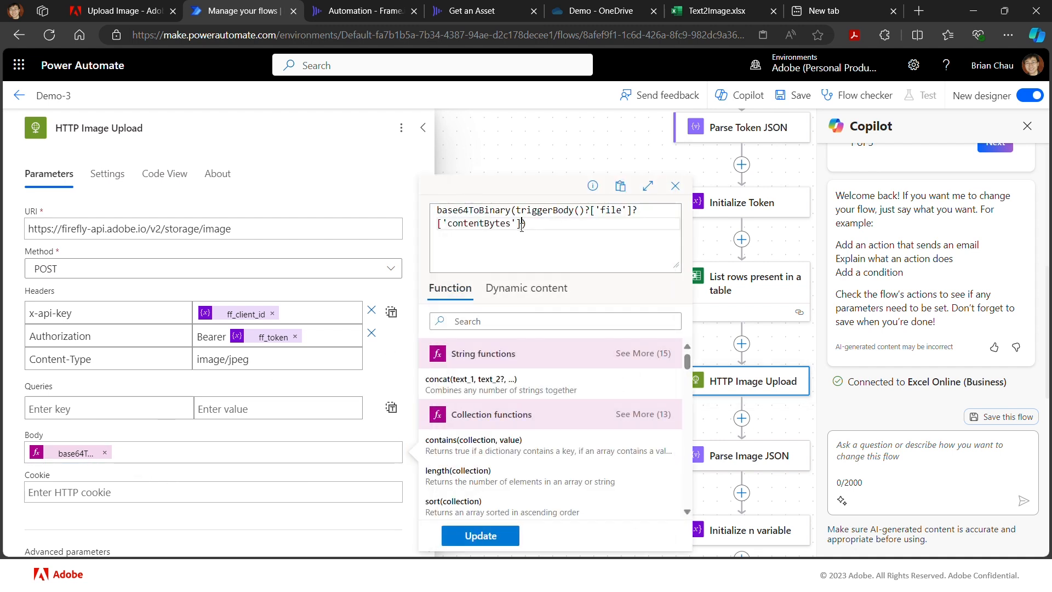
{"action": "left_click_drag", "start_coordinate": [522, 224], "coordinate": [518, 212]}
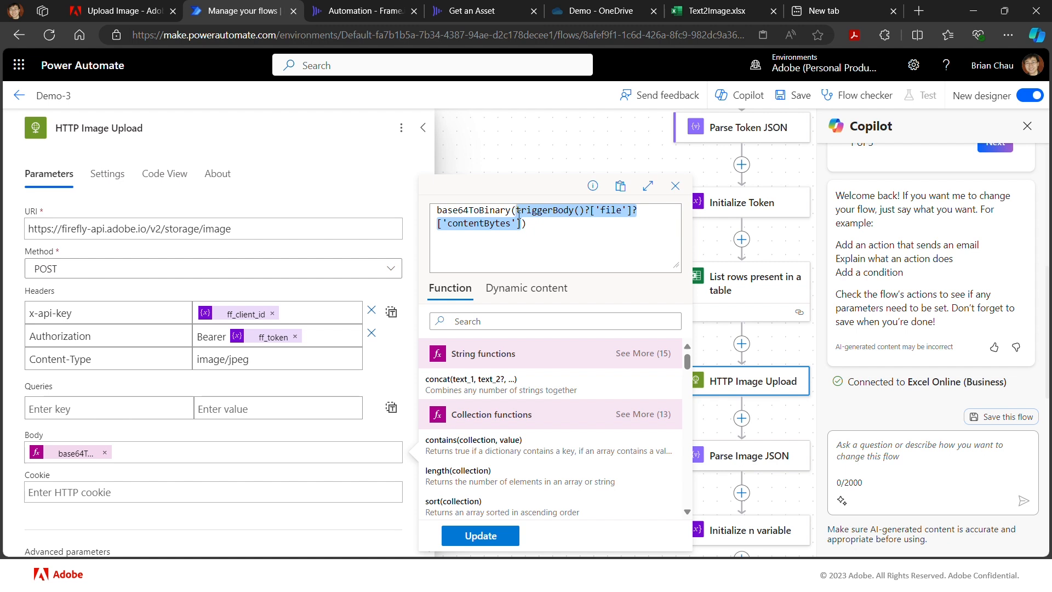
{"action": "key", "text": "BackSpace"}
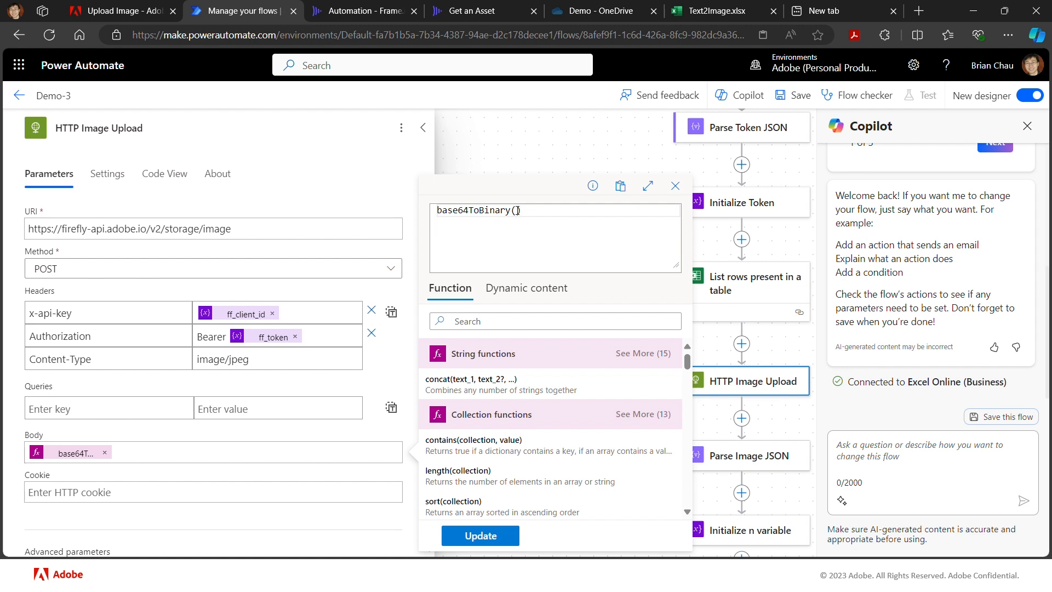
{"action": "left_click", "coordinate": [530, 291]}
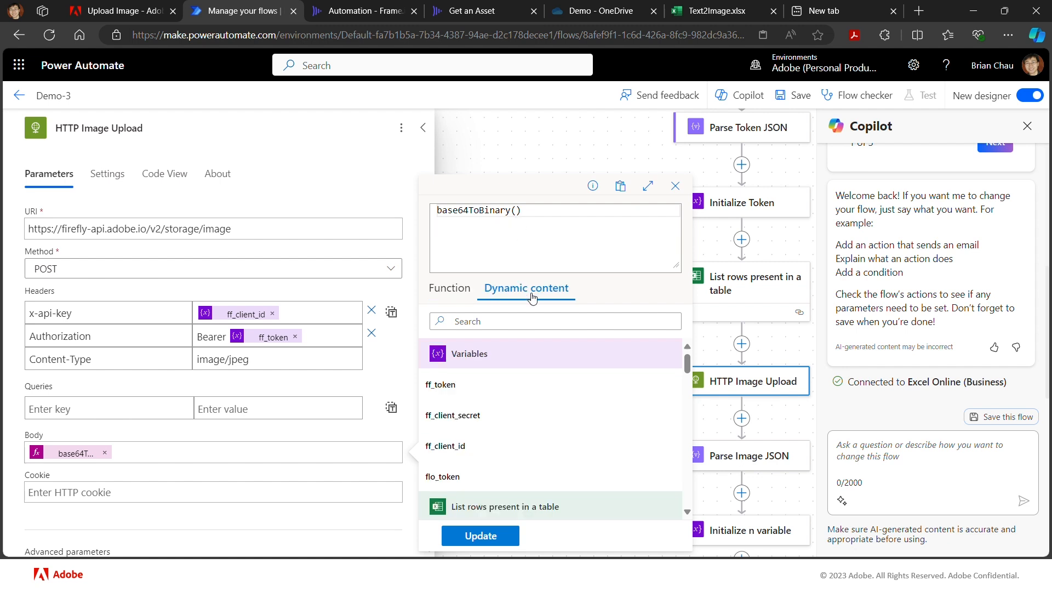
{"action": "scroll", "coordinate": [537, 390], "scroll_direction": "down", "scroll_amount": 5}
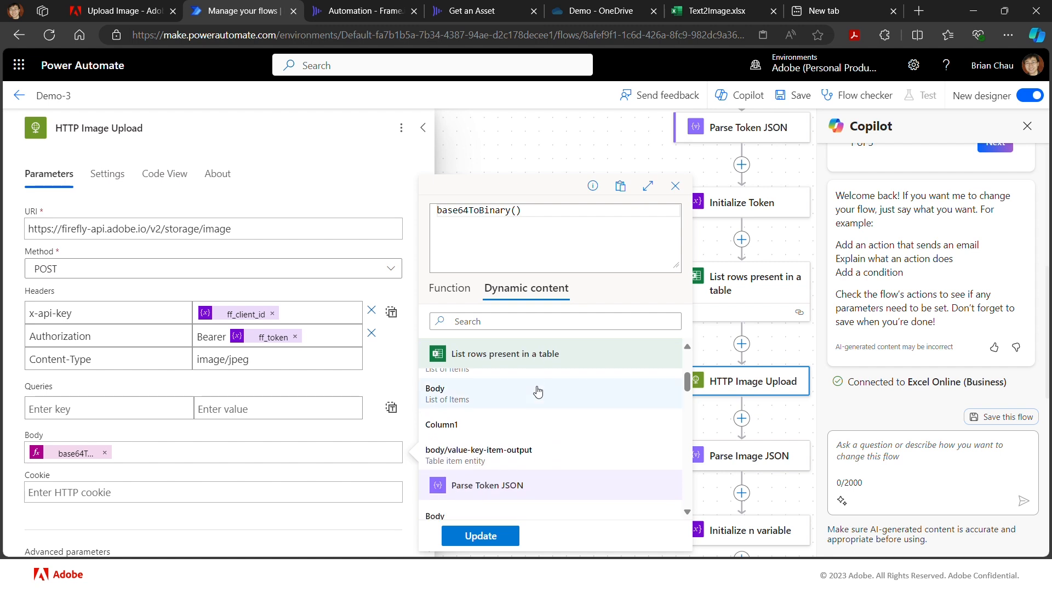
{"action": "scroll", "coordinate": [537, 390], "scroll_direction": "down", "scroll_amount": 4}
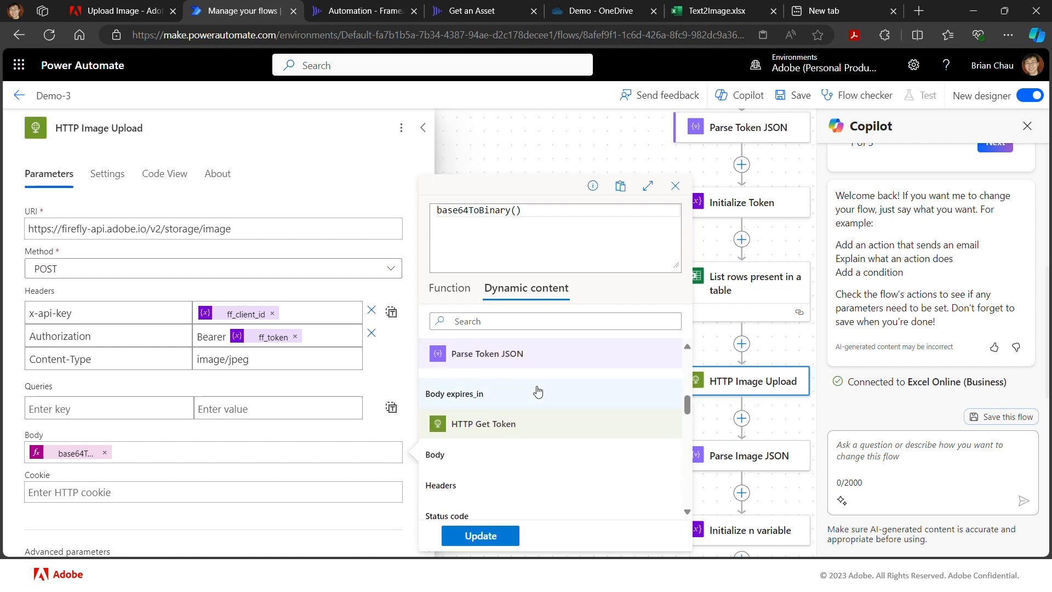
{"action": "scroll", "coordinate": [537, 390], "scroll_direction": "down", "scroll_amount": 3}
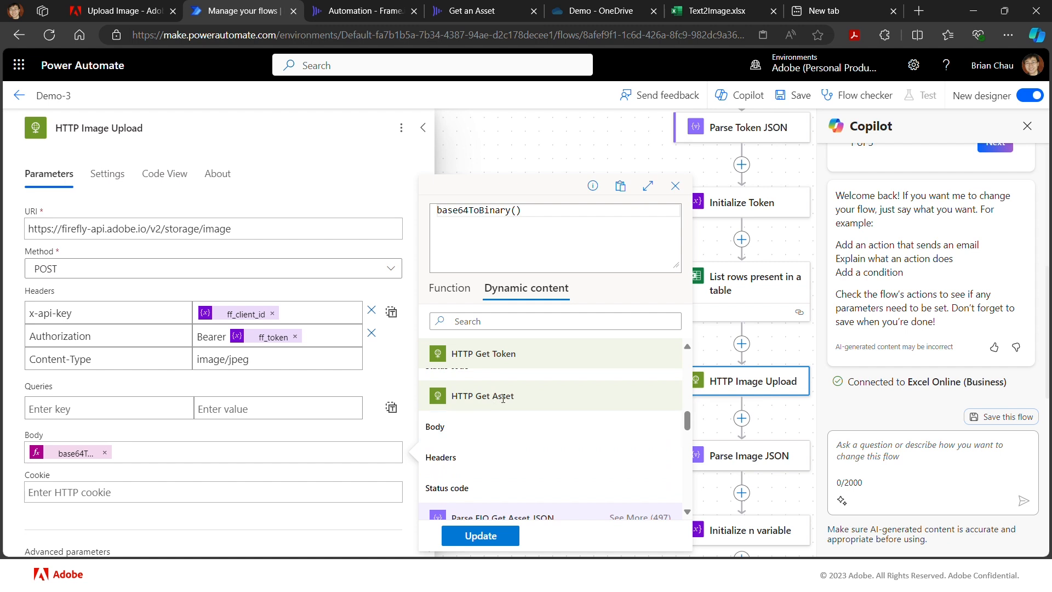
{"action": "left_click", "coordinate": [456, 431]}
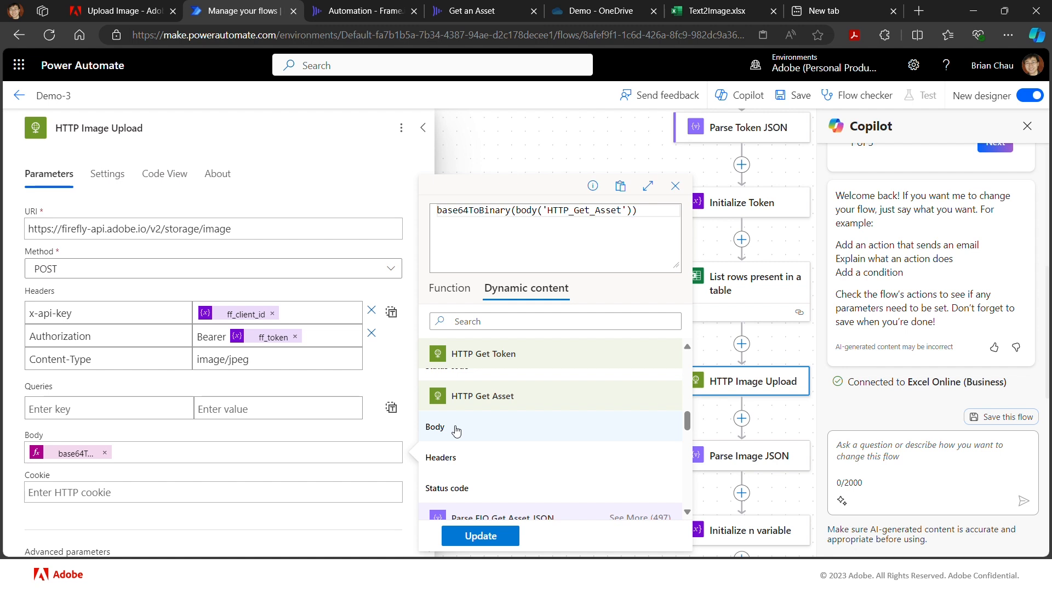
- Append ?['$content'] to the HTTP Get Asset body reference inside base64ToBinary and update the expression
{"action": "type", "text": "?[,"}
{"action": "key", "text": "BackSpace"}
{"action": "type", "text": "'$content"}
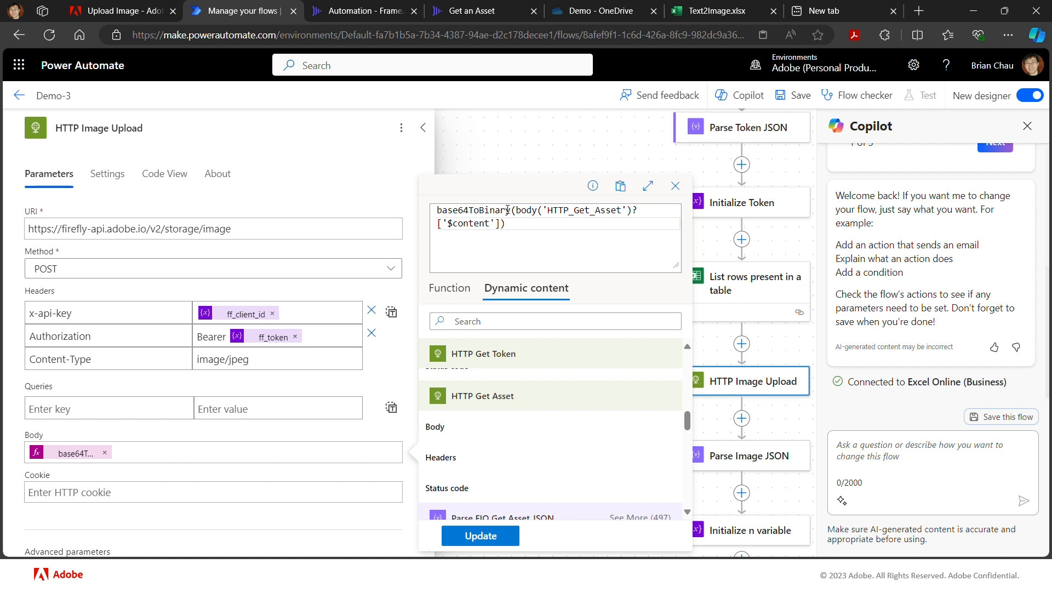
{"action": "left_click", "coordinate": [500, 539]}
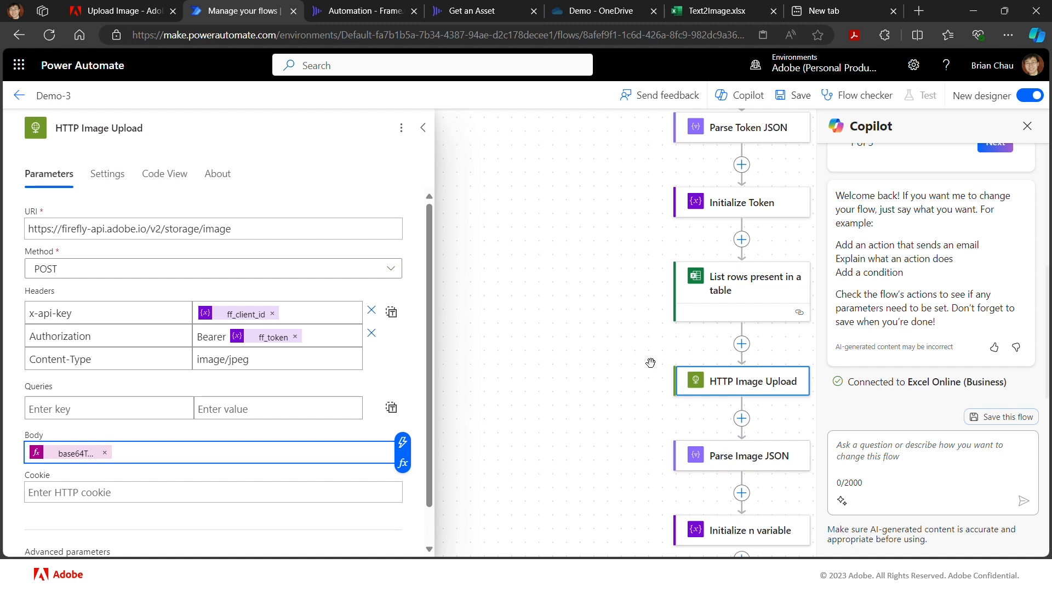
- Save the Demo-3 flow and switch to the Obj Comp folder of the Automation project in Frame.io
{"action": "left_click", "coordinate": [799, 96]}
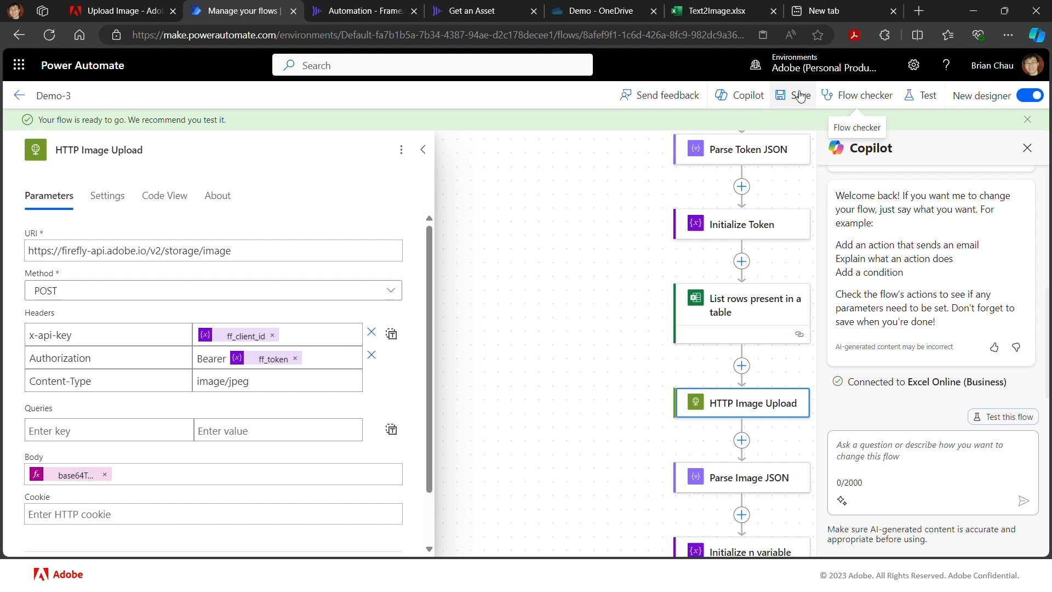
{"action": "left_click", "coordinate": [374, 13]}
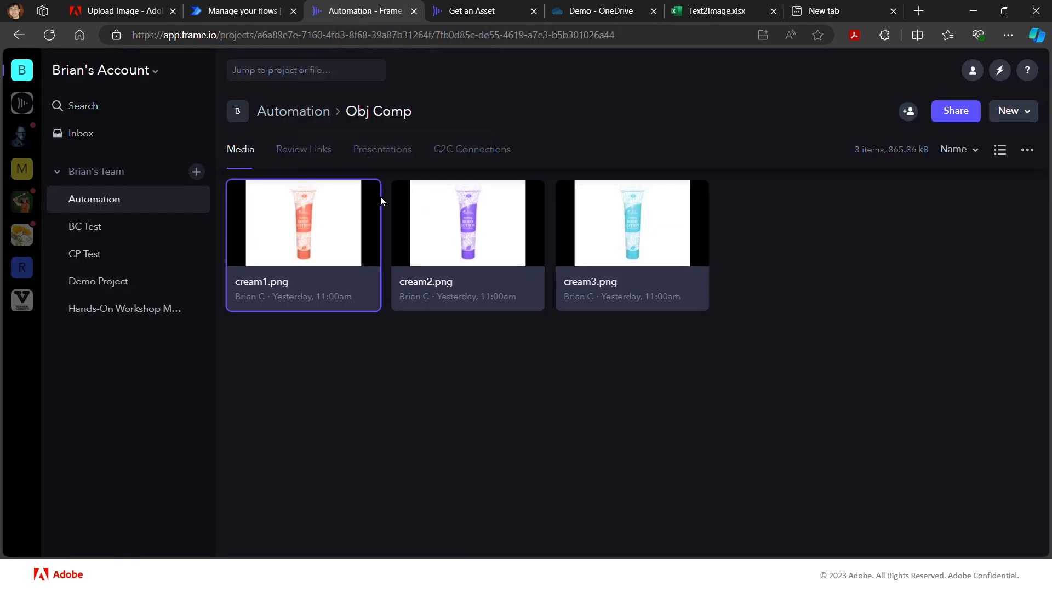
- Run the Demo-3 custom action on cream1.png in the Obj Comp folder and dismiss the response dialog
{"action": "mouse_move", "coordinate": [345, 307]}
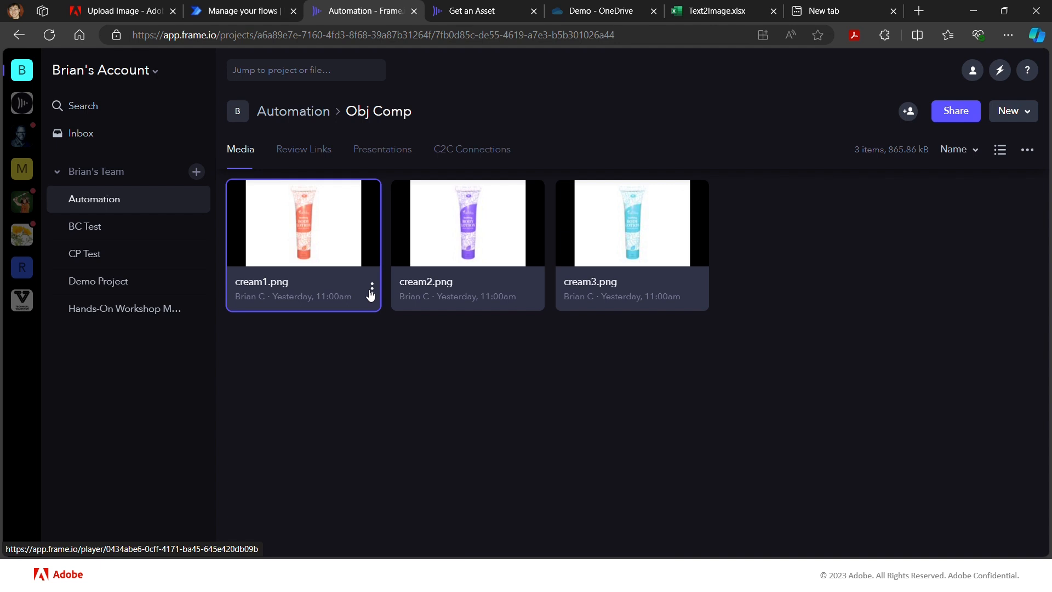
{"action": "left_click", "coordinate": [371, 290]}
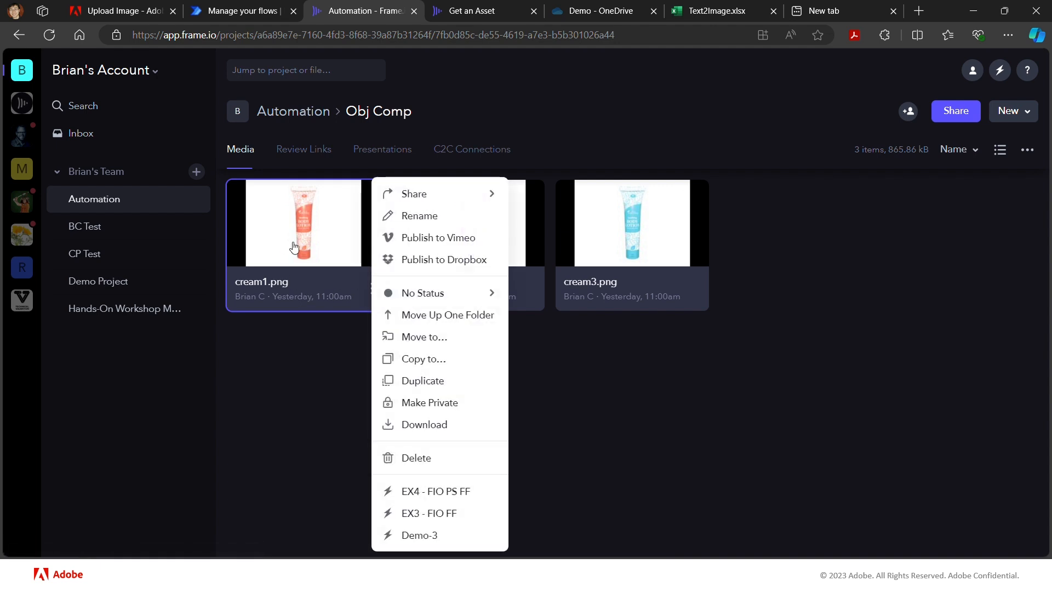
{"action": "left_click", "coordinate": [426, 536]}
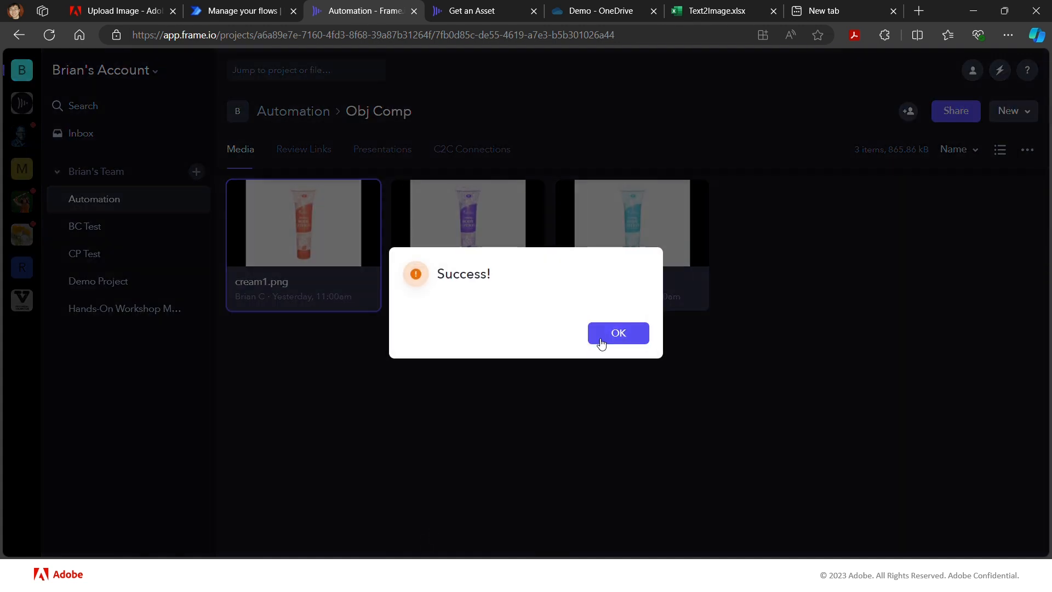
{"action": "left_click", "coordinate": [601, 339]}
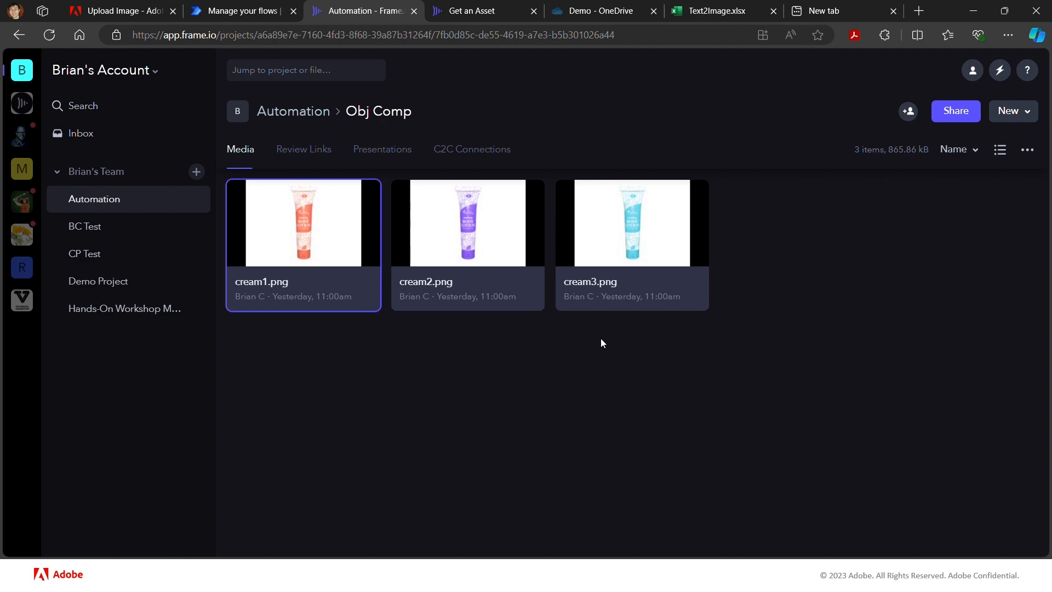
- Switch to Power Automate, go to the Demo-3 flow's details and open the most recent run from the 28-day run history
{"action": "left_click", "coordinate": [230, 12]}
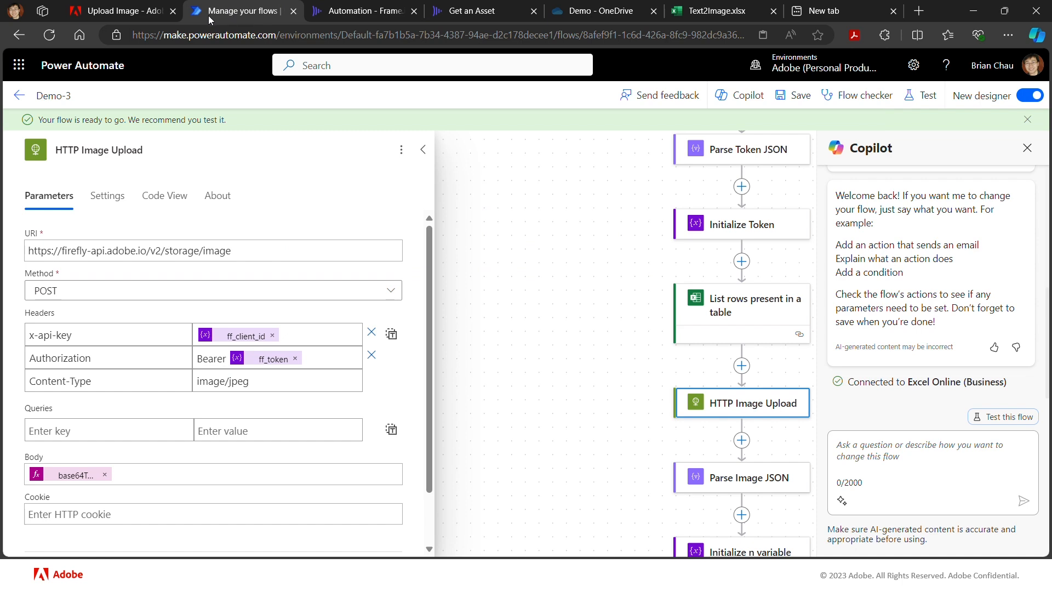
{"action": "left_click", "coordinate": [20, 97]}
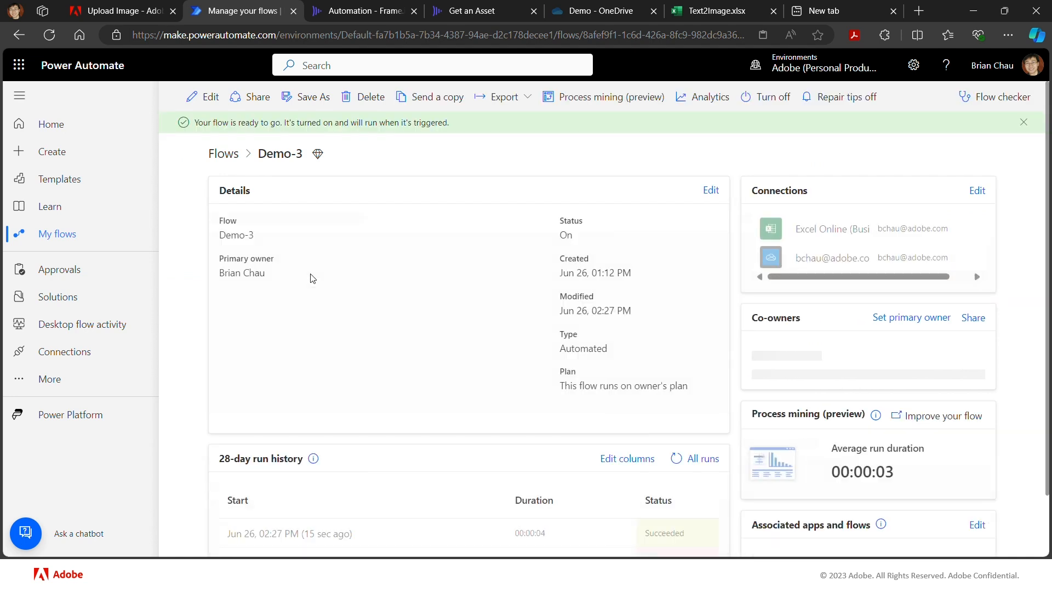
{"action": "scroll", "coordinate": [307, 506], "scroll_direction": "down", "scroll_amount": 2}
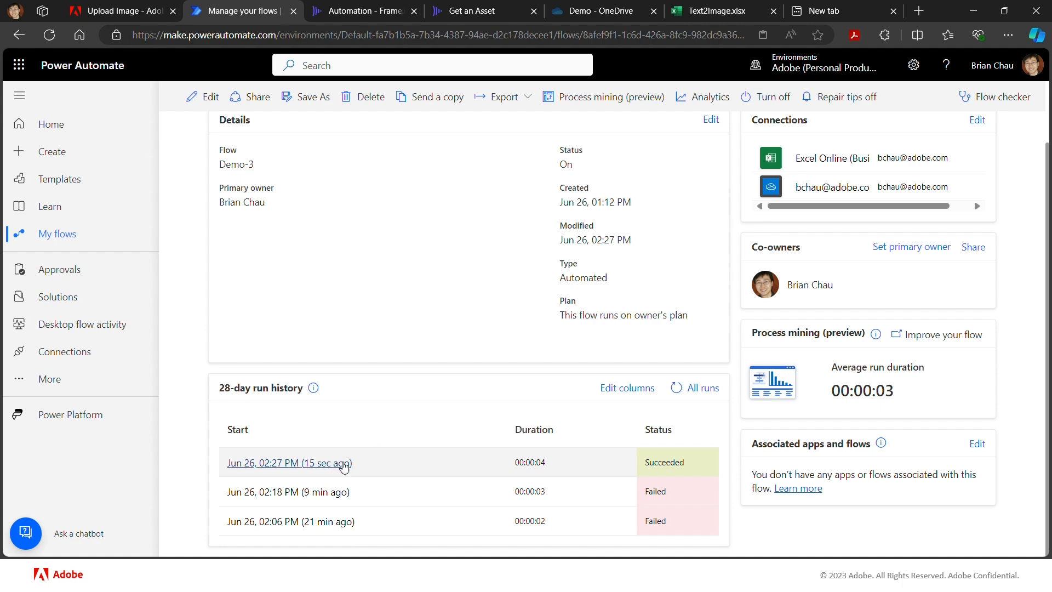
{"action": "left_click", "coordinate": [343, 464]}
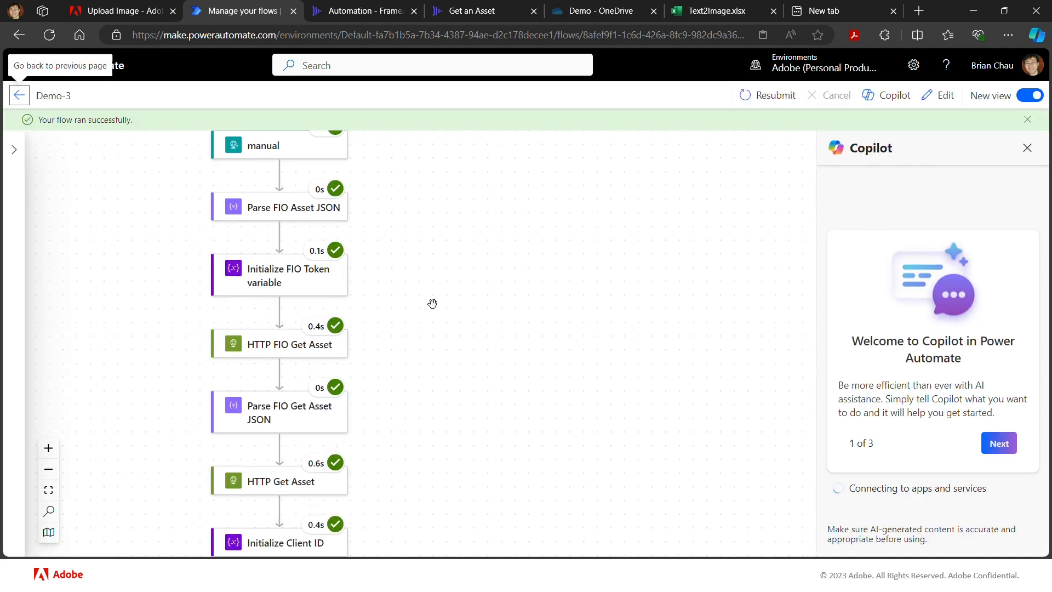
- Inspect the content and body of the Parse Image JSON action in the Demo-3 run
{"action": "scroll", "coordinate": [433, 304], "scroll_direction": "down", "scroll_amount": 5}
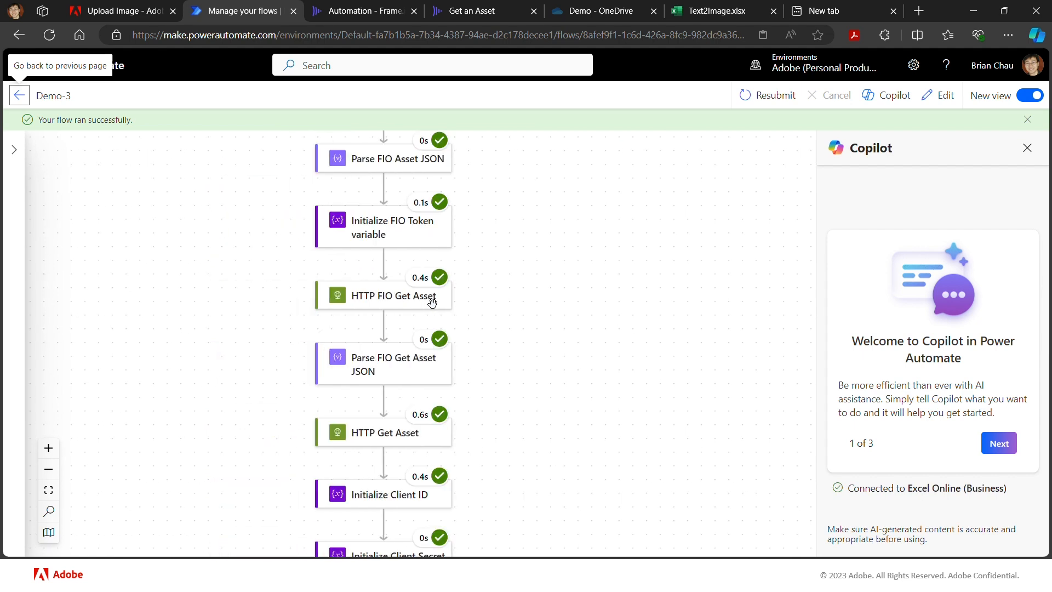
{"action": "scroll", "coordinate": [432, 303], "scroll_direction": "down", "scroll_amount": 12}
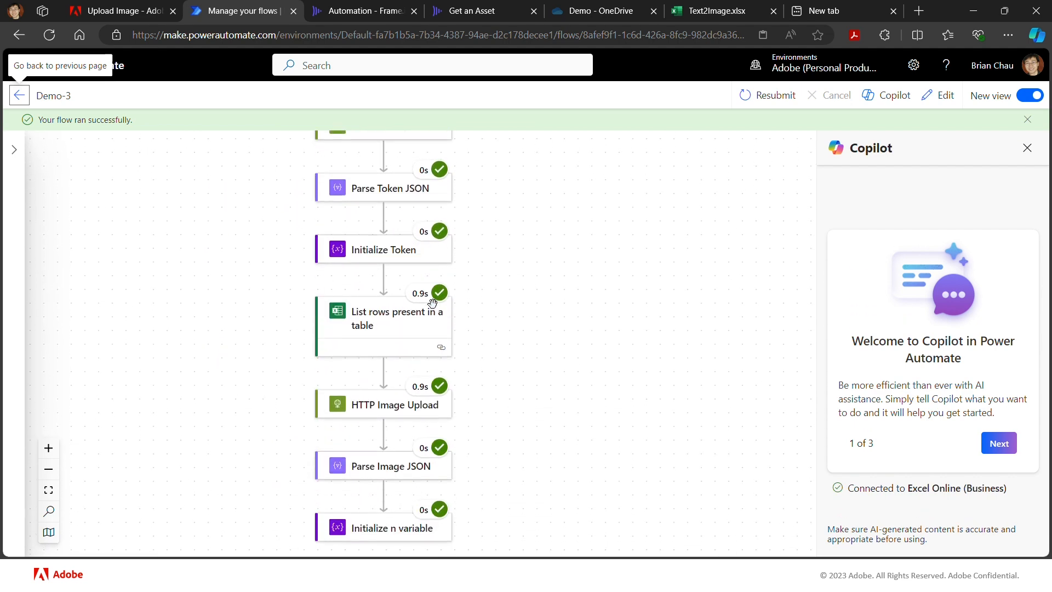
{"action": "scroll", "coordinate": [432, 304], "scroll_direction": "down", "scroll_amount": 3}
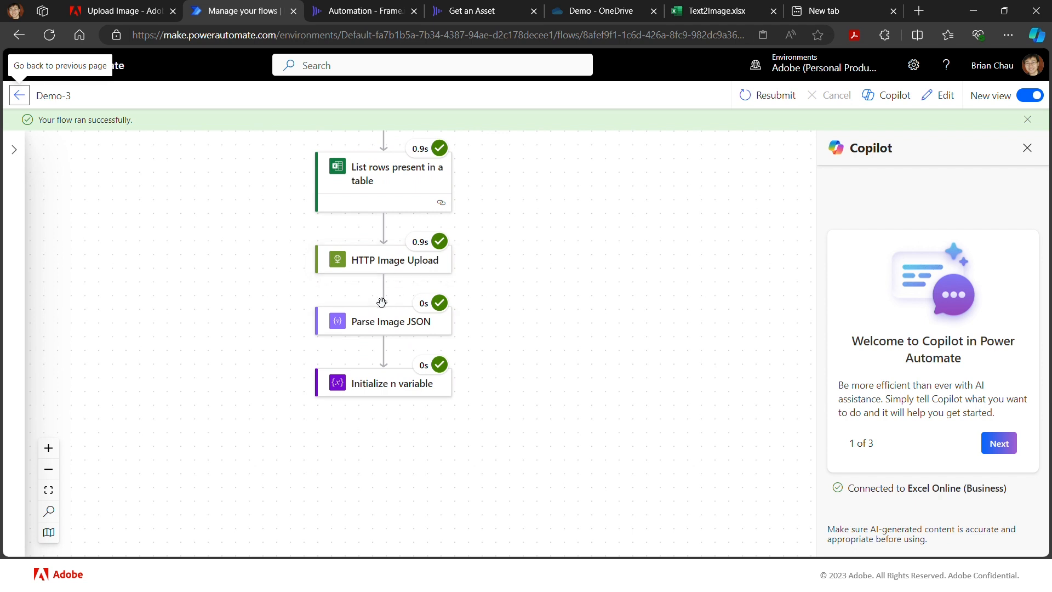
{"action": "left_click", "coordinate": [384, 324]}
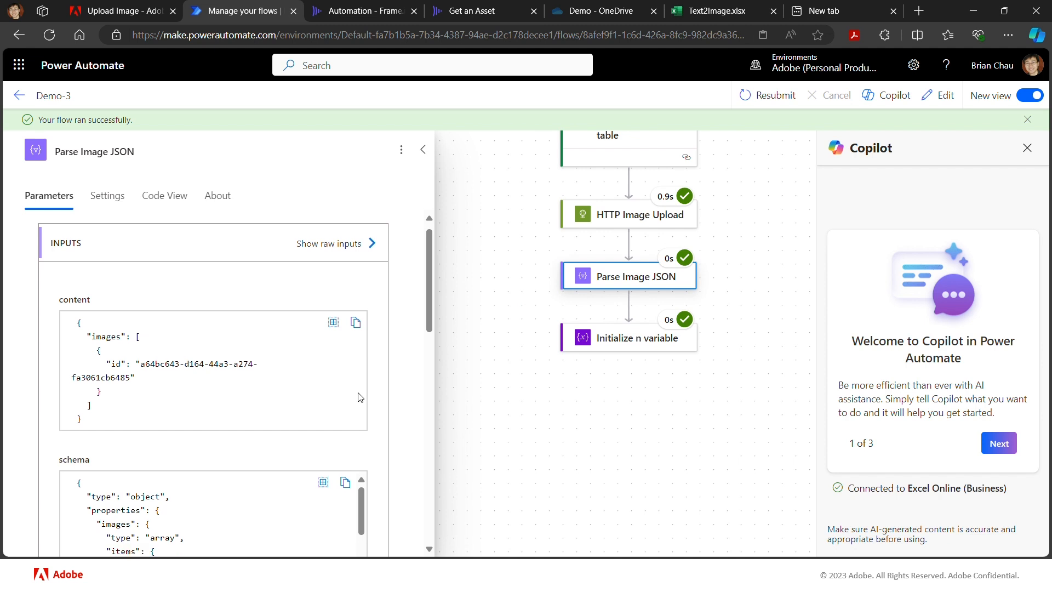
{"action": "scroll", "coordinate": [359, 396], "scroll_direction": "down", "scroll_amount": 10}
{"action": "scroll", "coordinate": [359, 397], "scroll_direction": "up", "scroll_amount": 1}
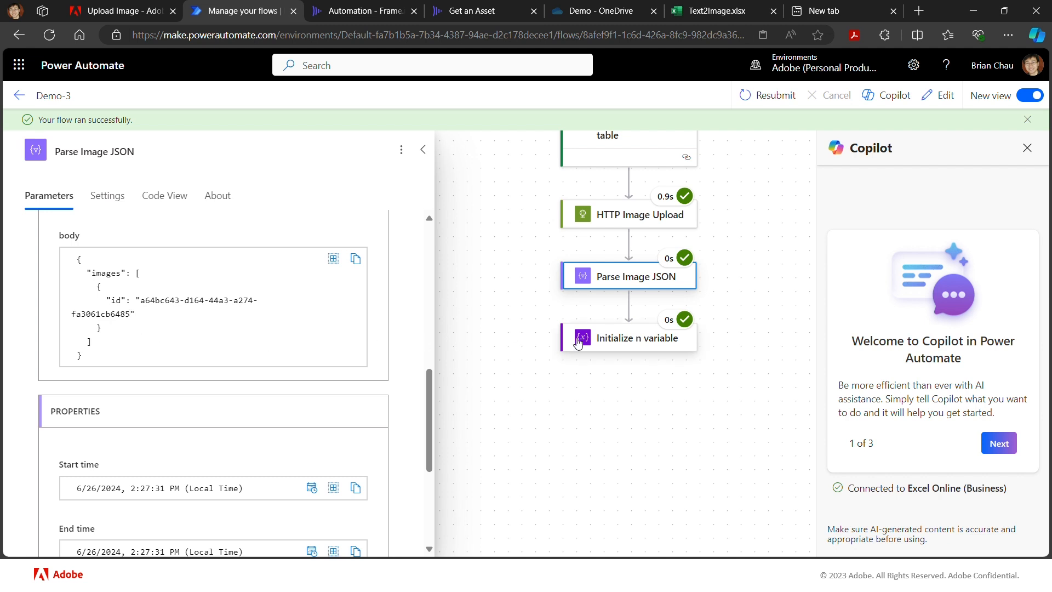
- Check the Initialize n variable inputs and review the run status of the actions from the manual trigger to HTTP Image Upload
{"action": "left_click", "coordinate": [620, 344]}
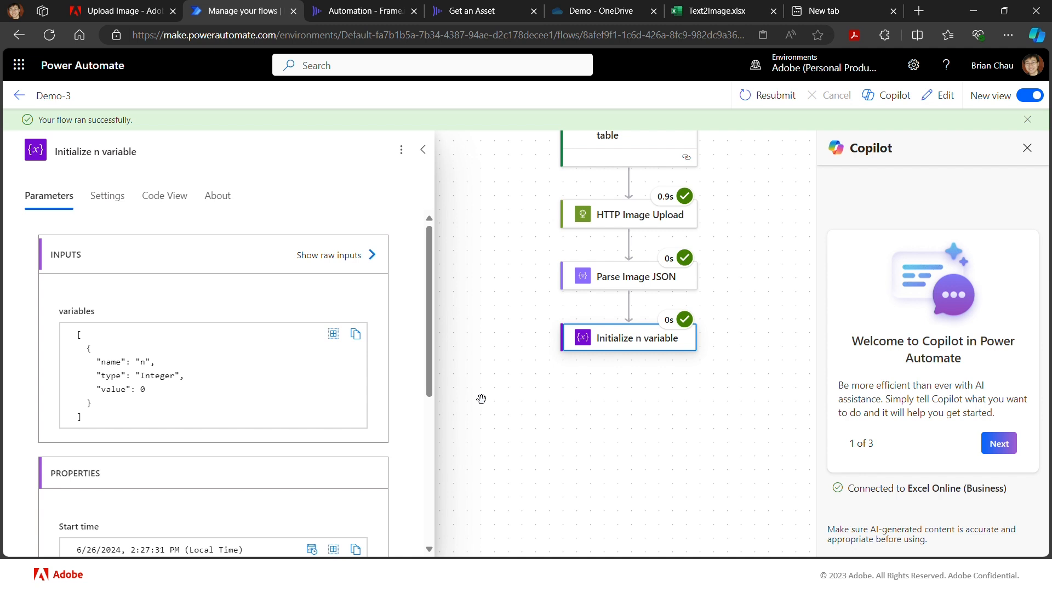
{"action": "scroll", "coordinate": [481, 399], "scroll_direction": "up", "scroll_amount": 2}
{"action": "scroll", "coordinate": [481, 399], "scroll_direction": "up", "scroll_amount": 10}
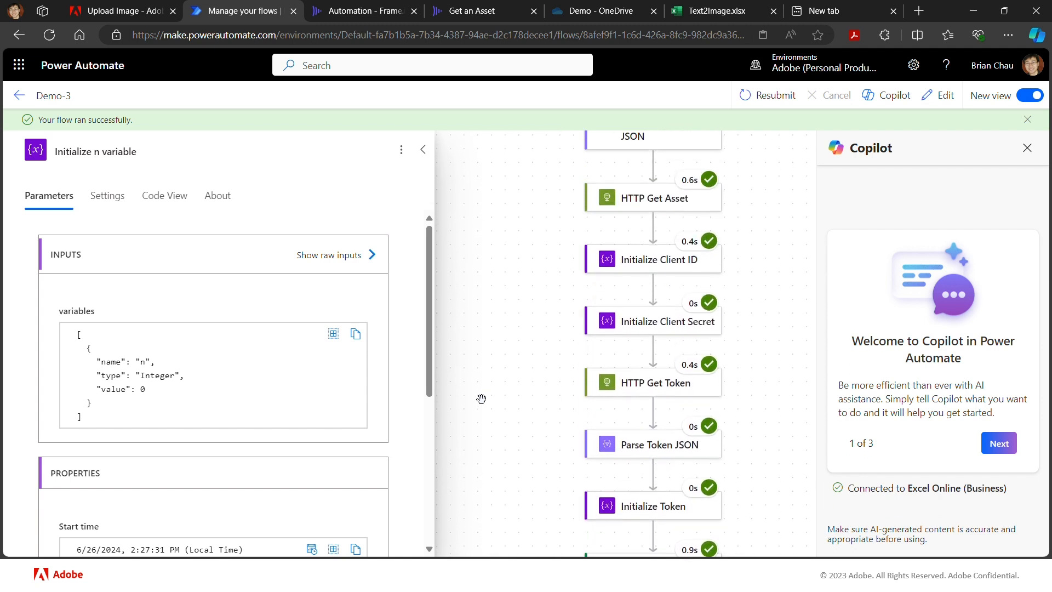
{"action": "scroll", "coordinate": [481, 399], "scroll_direction": "up", "scroll_amount": 5}
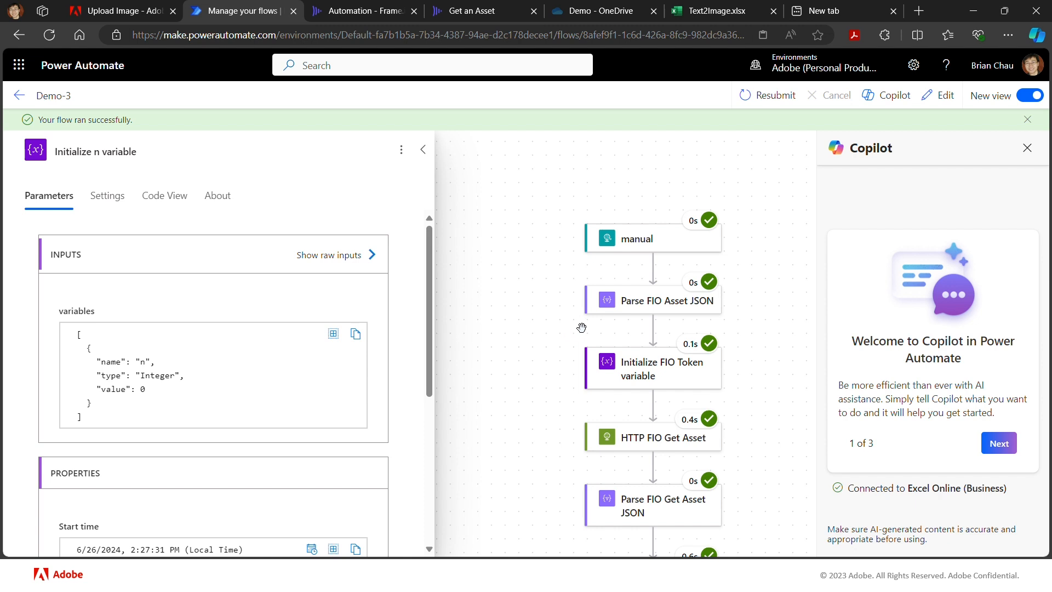
{"action": "scroll", "coordinate": [557, 377], "scroll_direction": "down", "scroll_amount": 2}
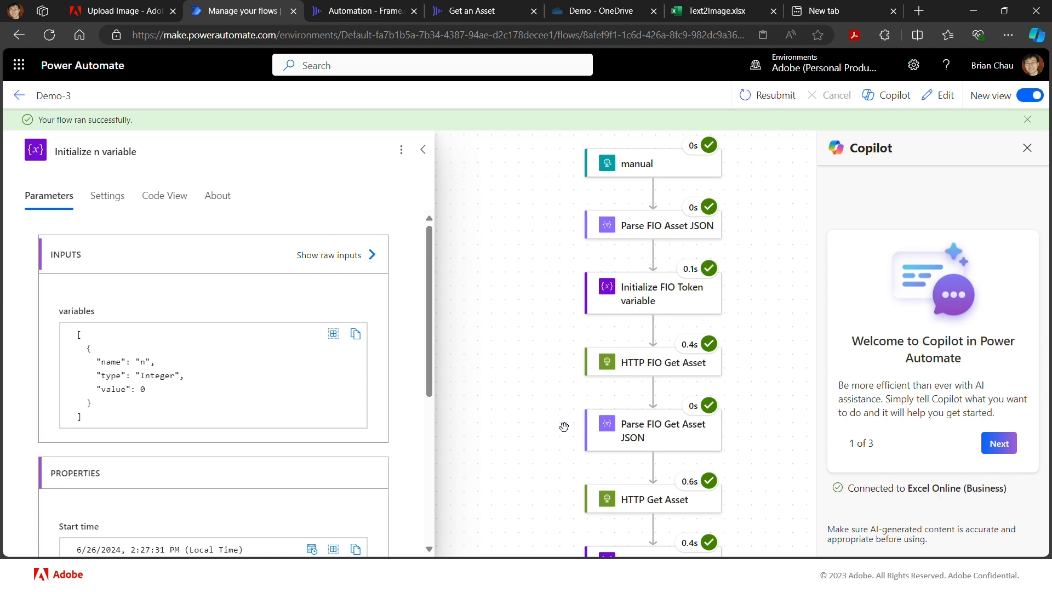
{"action": "scroll", "coordinate": [563, 427], "scroll_direction": "down", "scroll_amount": 2}
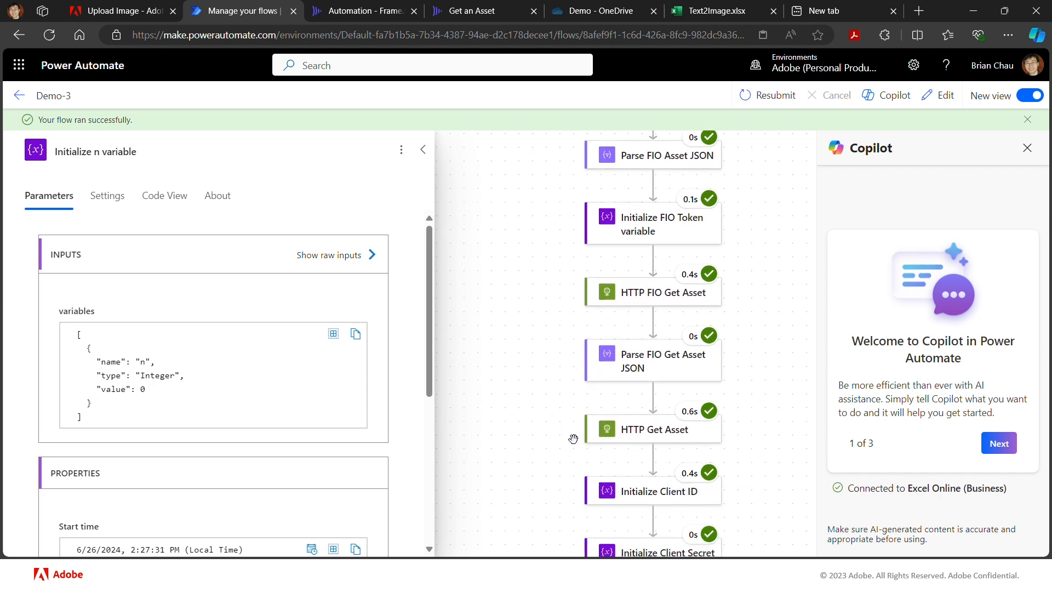
{"action": "scroll", "coordinate": [573, 438], "scroll_direction": "down", "scroll_amount": 5}
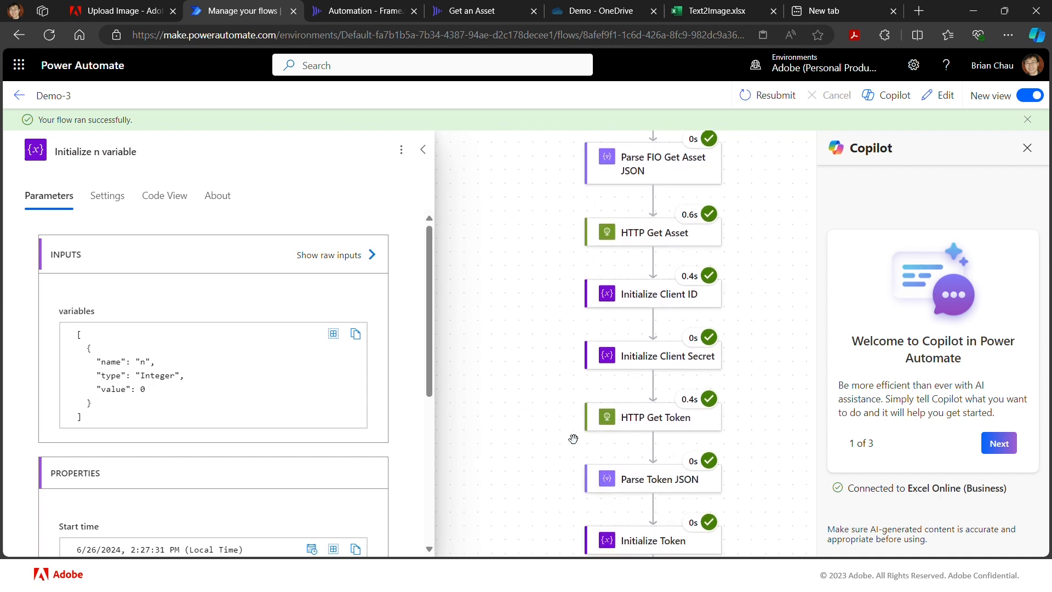
{"action": "scroll", "coordinate": [574, 438], "scroll_direction": "down", "scroll_amount": 3}
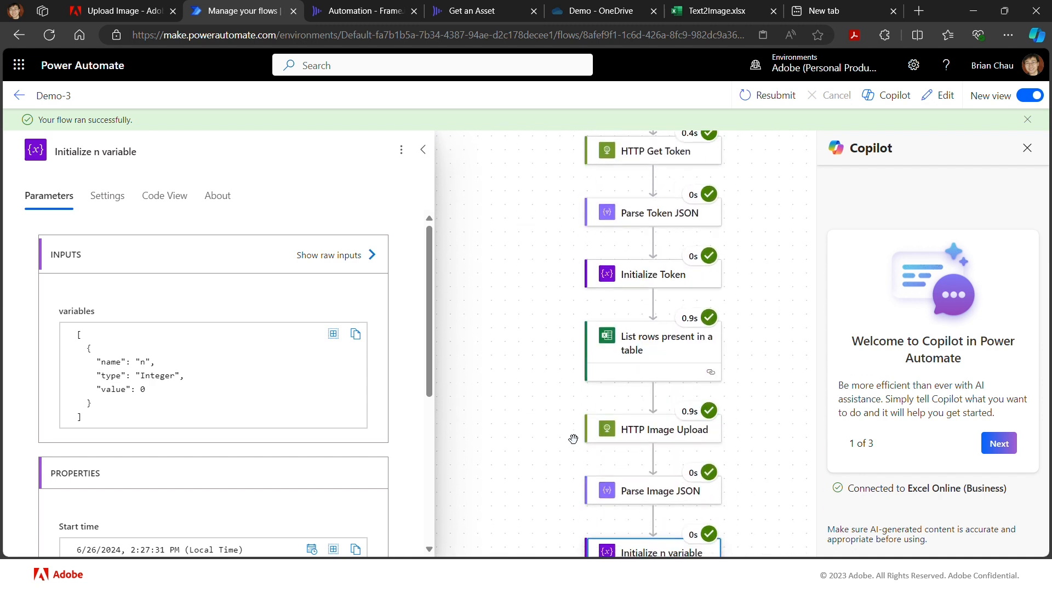
- Check the HTTP Image Upload outputs in the run and open the Demo-3 flow for editing
{"action": "left_click", "coordinate": [605, 438]}
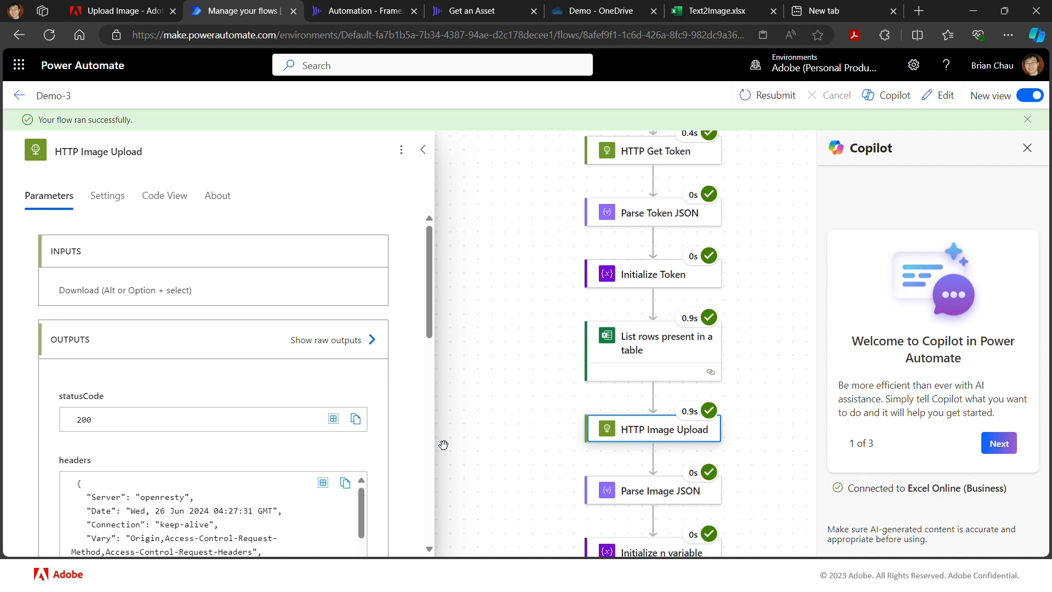
{"action": "scroll", "coordinate": [550, 495], "scroll_direction": "down", "scroll_amount": 1}
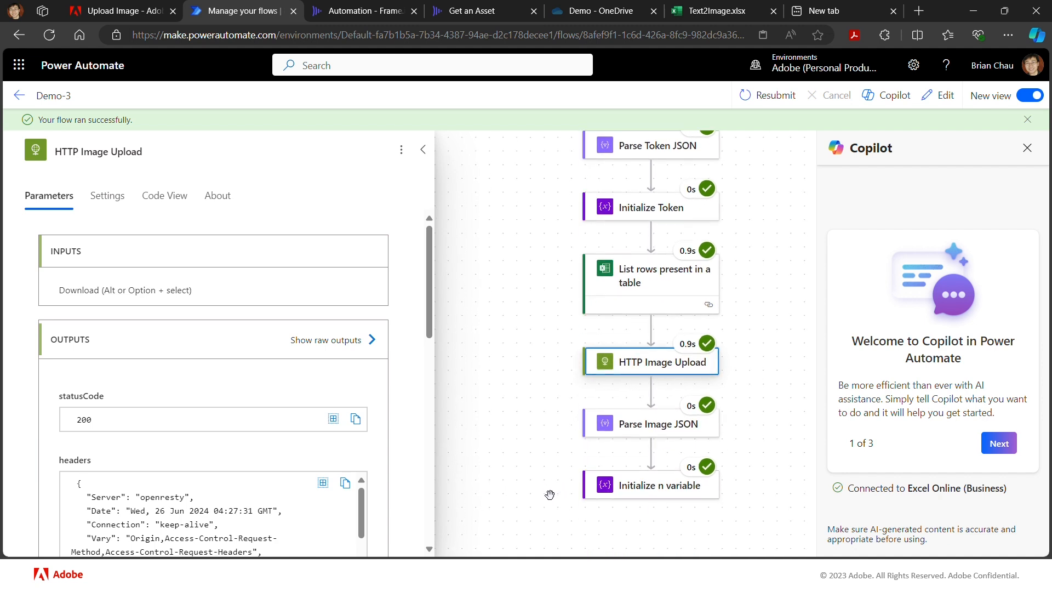
{"action": "left_click", "coordinate": [949, 95]}
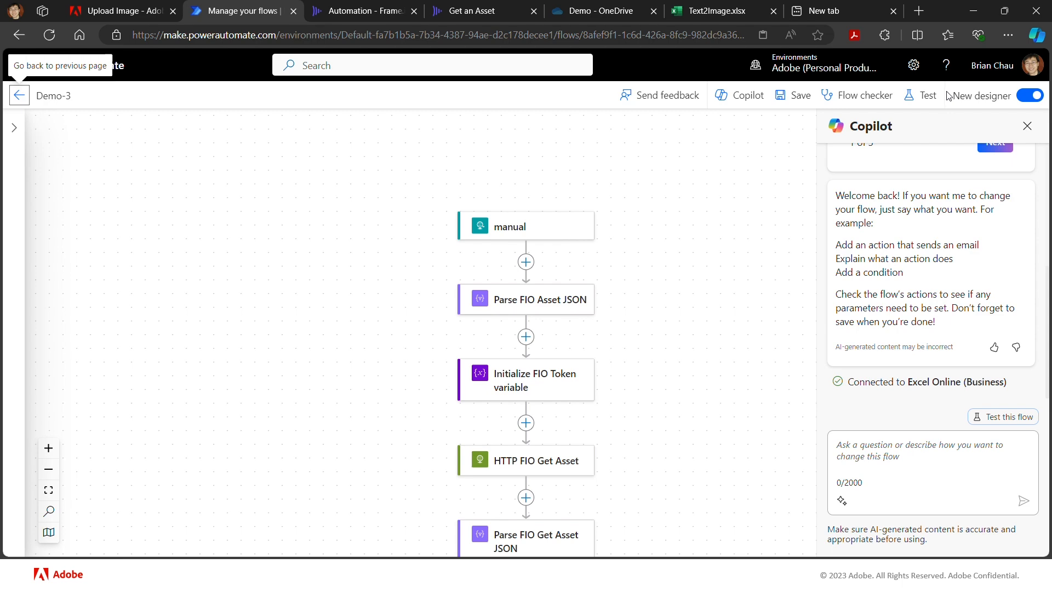
- Open Generate Object Composite in the Adobe Firefly API reference and check its full endpoint URL and security headers
{"action": "left_click", "coordinate": [123, 12]}
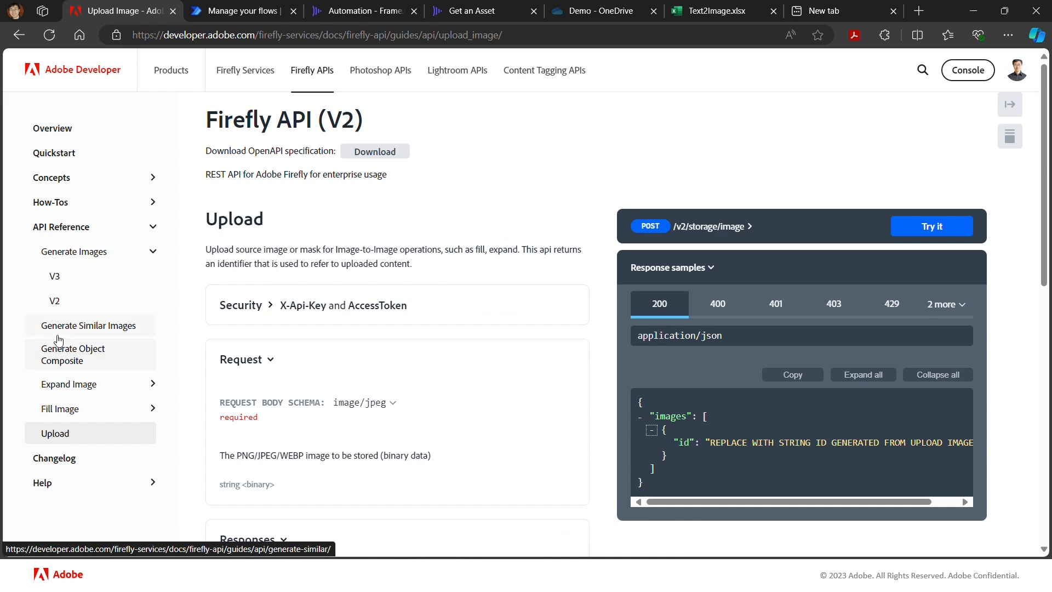
{"action": "left_click", "coordinate": [46, 360]}
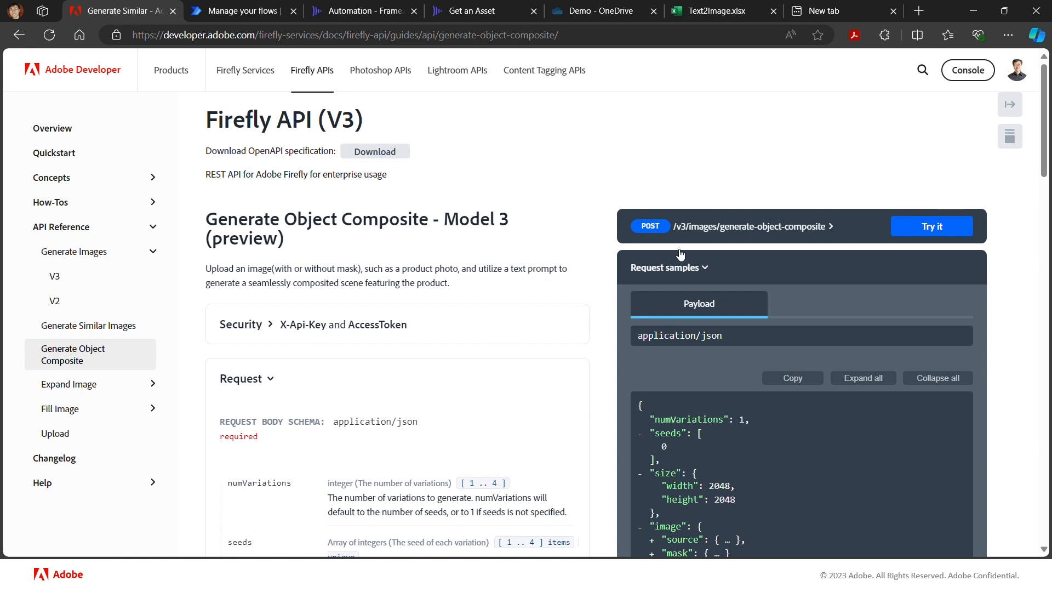
{"action": "left_click", "coordinate": [775, 235]}
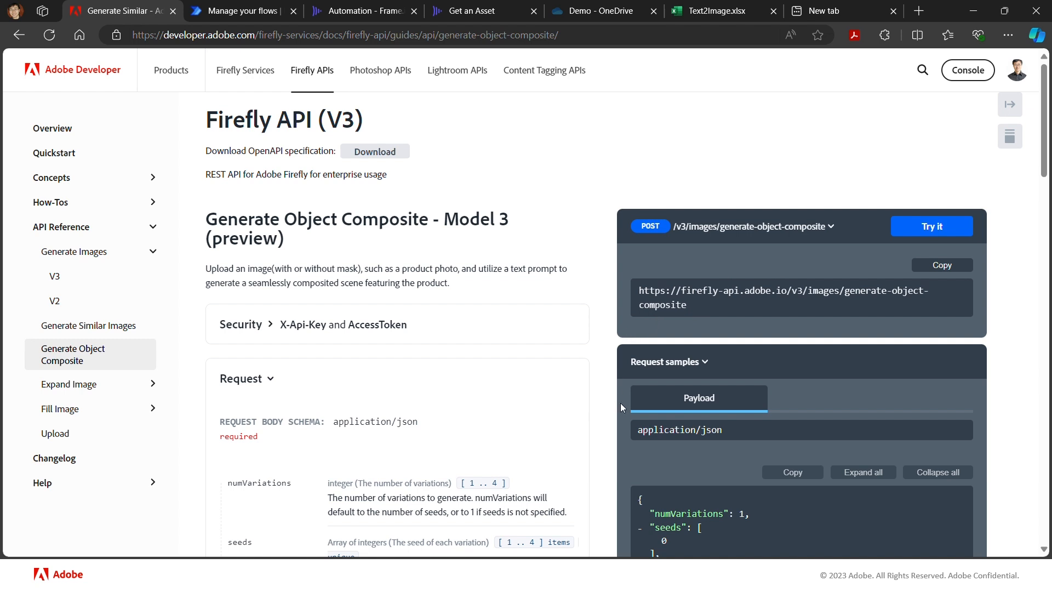
{"action": "left_click", "coordinate": [332, 331]}
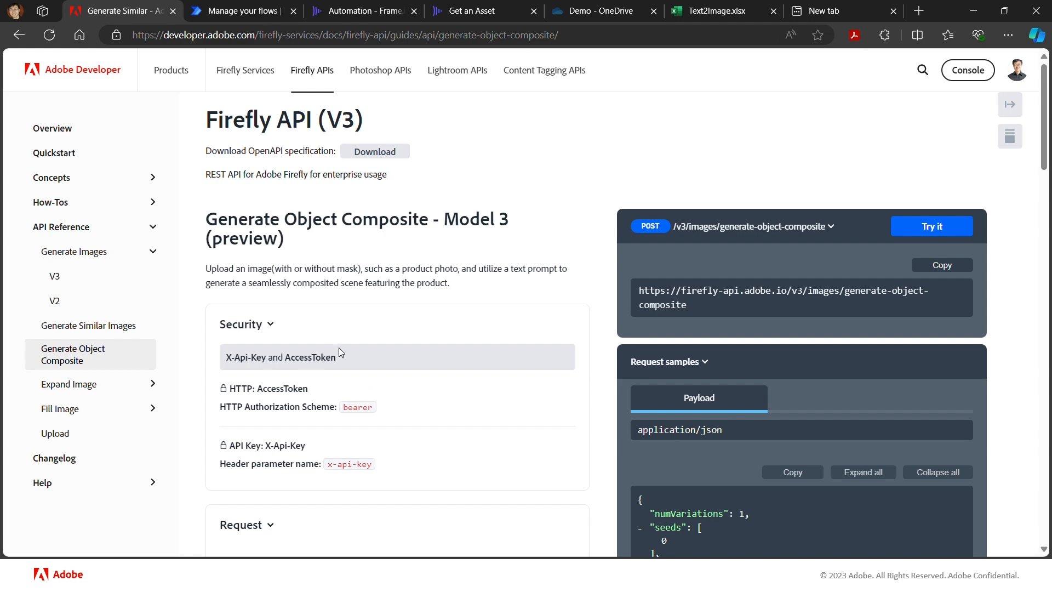
{"action": "left_click", "coordinate": [268, 327]}
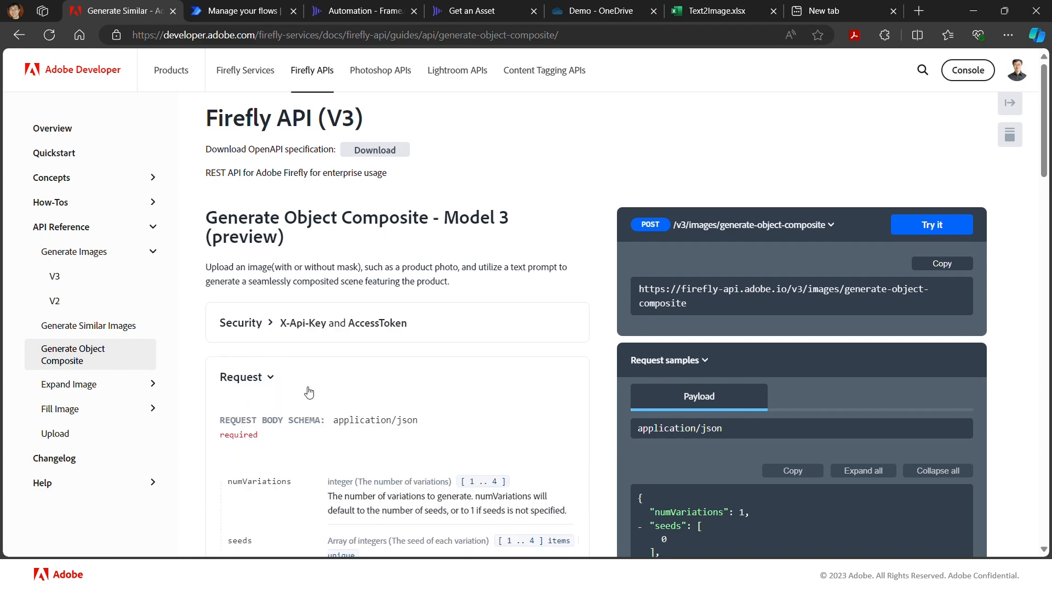
- Review the Generate Object Composite request body schema, expanding the image object and its source to examine the accepted fields
{"action": "scroll", "coordinate": [310, 390], "scroll_direction": "down", "scroll_amount": 2}
{"action": "scroll", "coordinate": [310, 390], "scroll_direction": "down", "scroll_amount": 3}
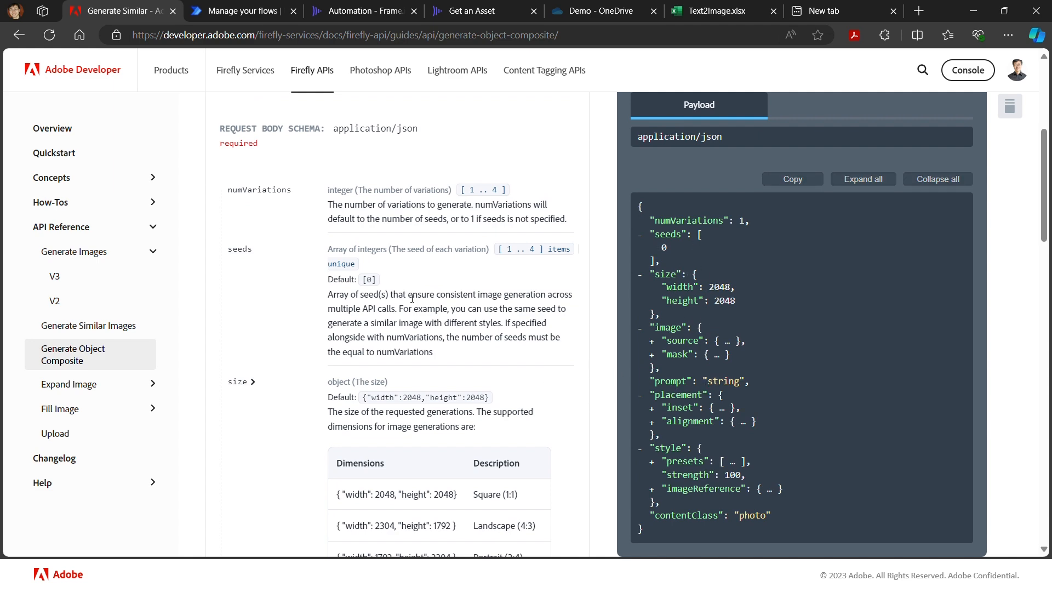
{"action": "scroll", "coordinate": [356, 285], "scroll_direction": "down", "scroll_amount": 2}
{"action": "scroll", "coordinate": [344, 302], "scroll_direction": "down", "scroll_amount": 7}
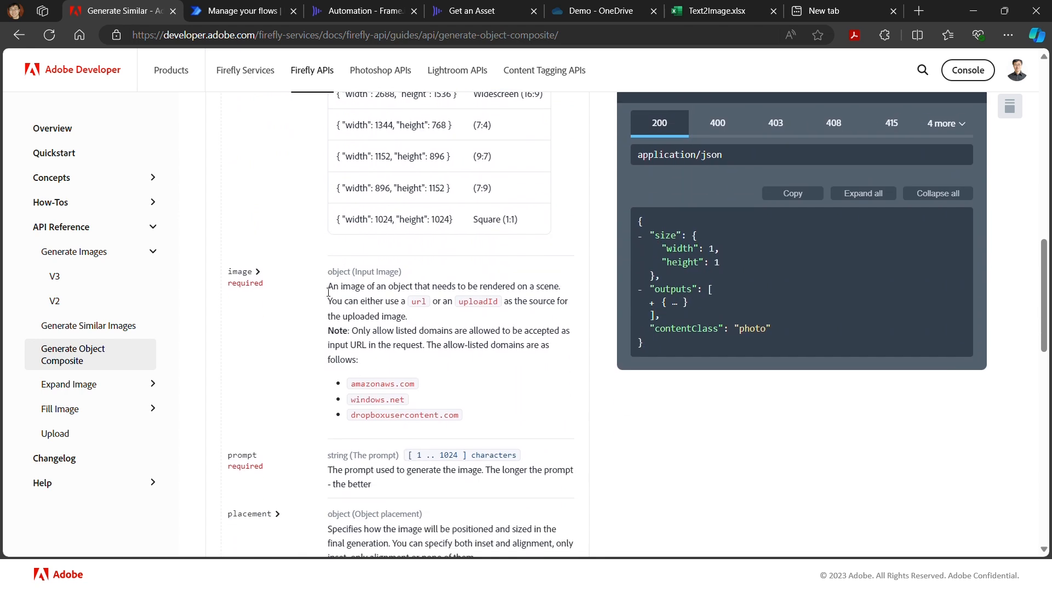
{"action": "left_click", "coordinate": [259, 274]}
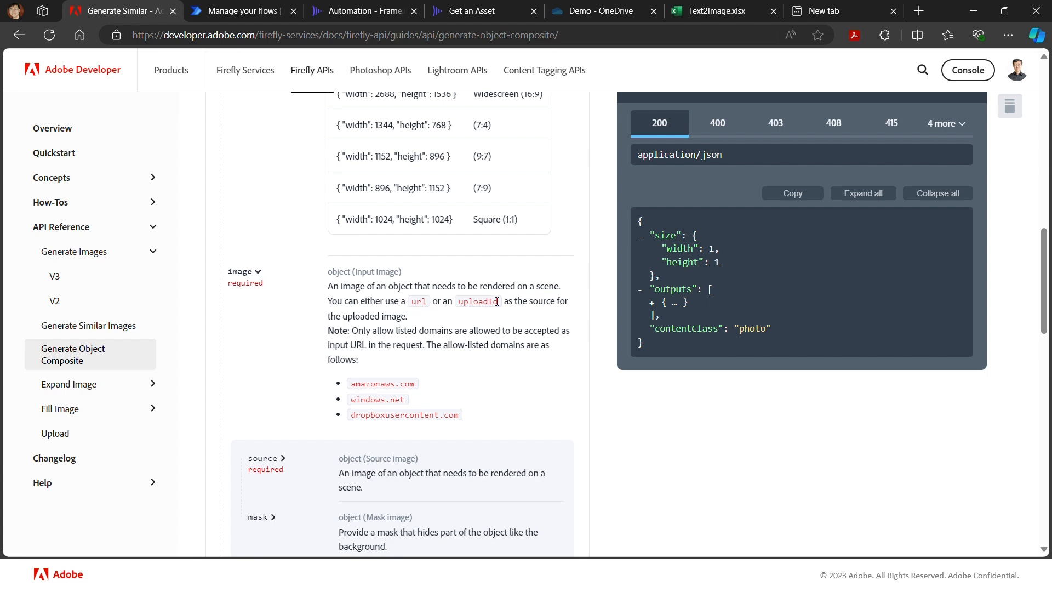
{"action": "left_click", "coordinate": [281, 460]}
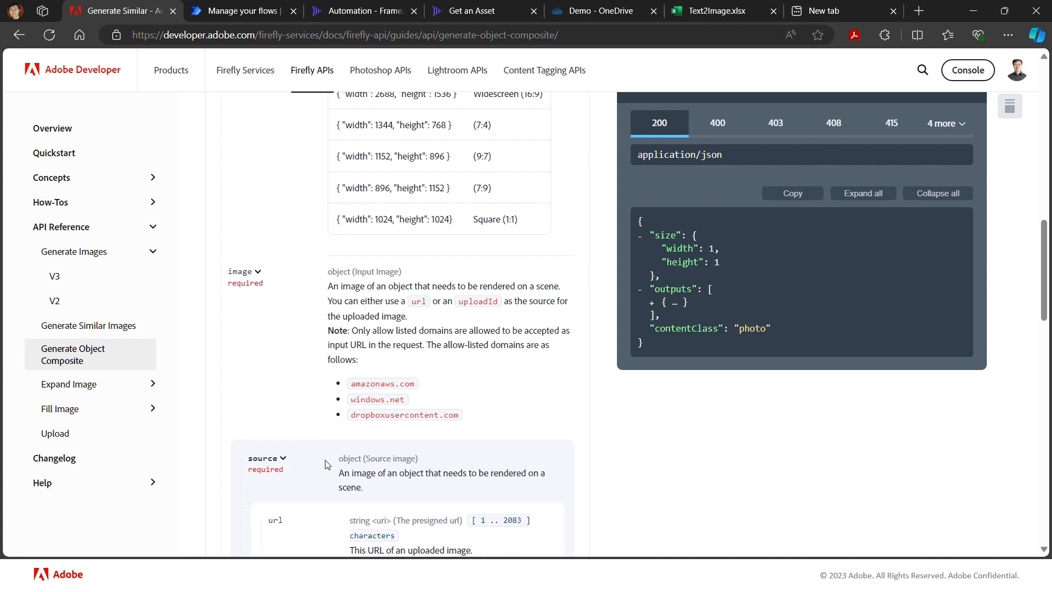
{"action": "scroll", "coordinate": [327, 465], "scroll_direction": "down", "scroll_amount": 2}
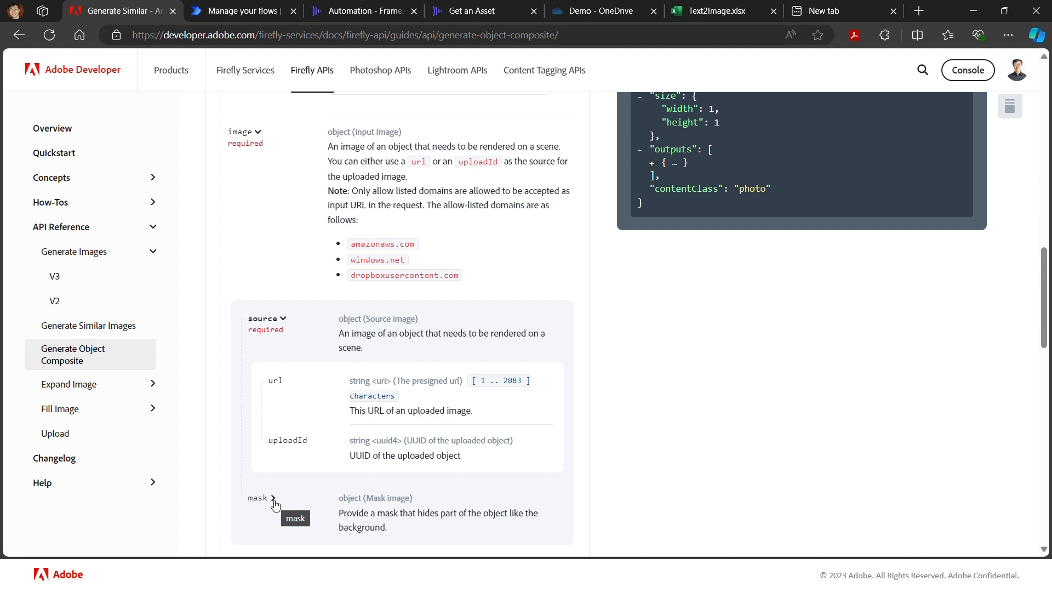
{"action": "scroll", "coordinate": [344, 441], "scroll_direction": "up", "scroll_amount": 1}
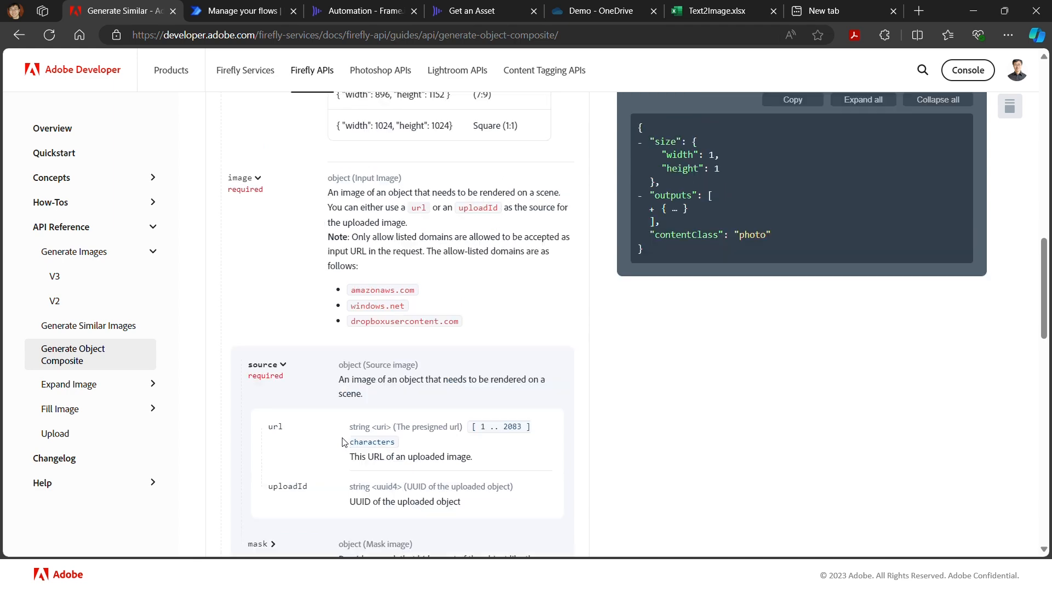
{"action": "scroll", "coordinate": [344, 442], "scroll_direction": "up", "scroll_amount": 3}
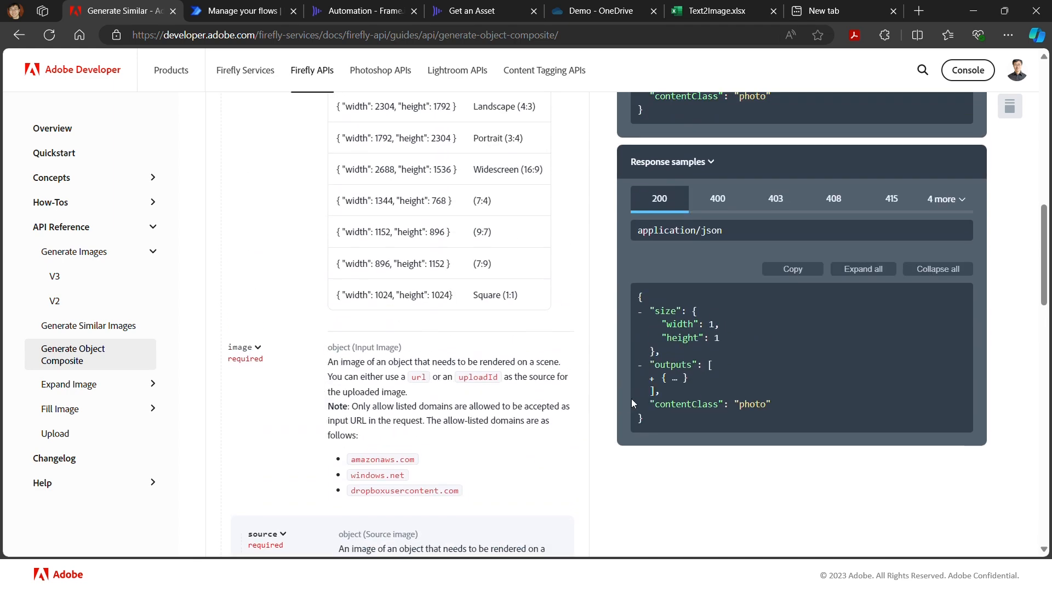
- Check the remaining Generate Object Composite request fields down to contentClass and copy the endpoint URL
{"action": "scroll", "coordinate": [669, 375], "scroll_direction": "down", "scroll_amount": 4}
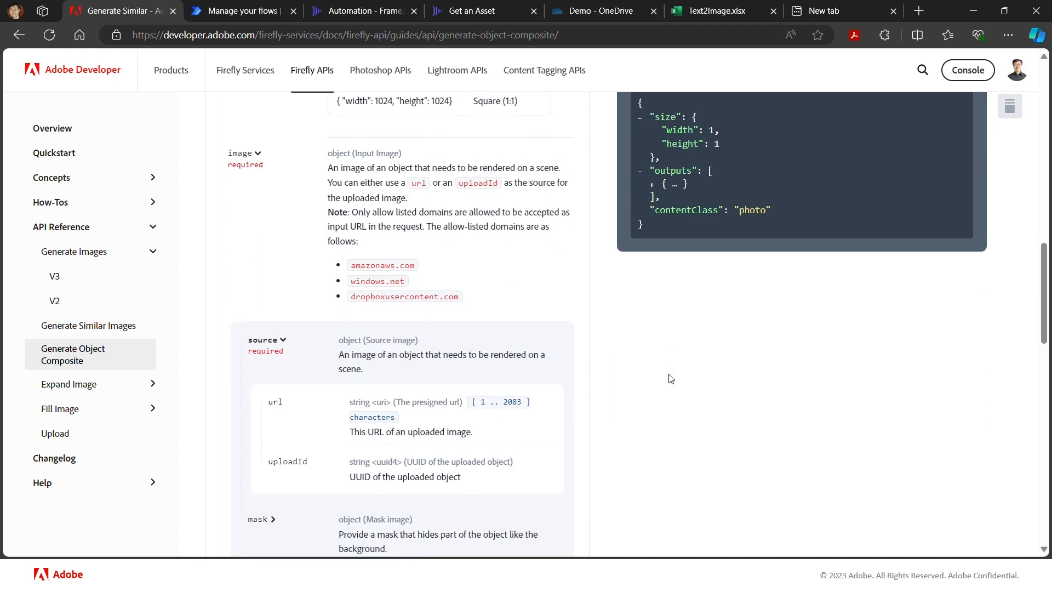
{"action": "scroll", "coordinate": [540, 371], "scroll_direction": "down", "scroll_amount": 7}
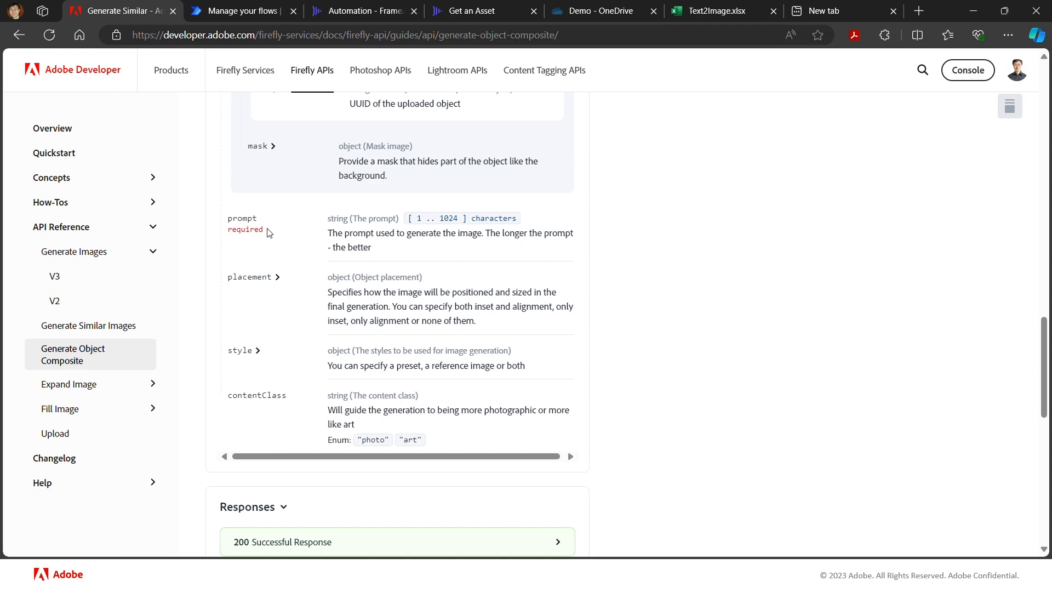
{"action": "scroll", "coordinate": [268, 234], "scroll_direction": "up", "scroll_amount": 10}
{"action": "scroll", "coordinate": [268, 234], "scroll_direction": "up", "scroll_amount": 10}
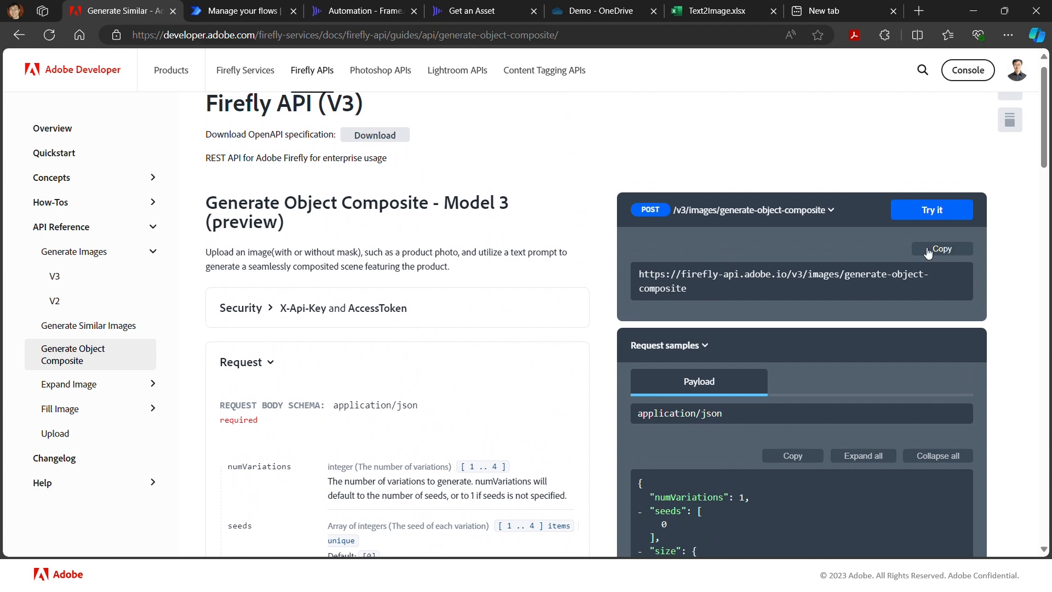
{"action": "left_click", "coordinate": [941, 256]}
- Switch to the Demo-3 flow in Power Automate and add an HTTP action after Initialize n variable
{"action": "left_click", "coordinate": [228, 15]}
{"action": "scroll", "coordinate": [321, 181], "scroll_direction": "down", "scroll_amount": 15}
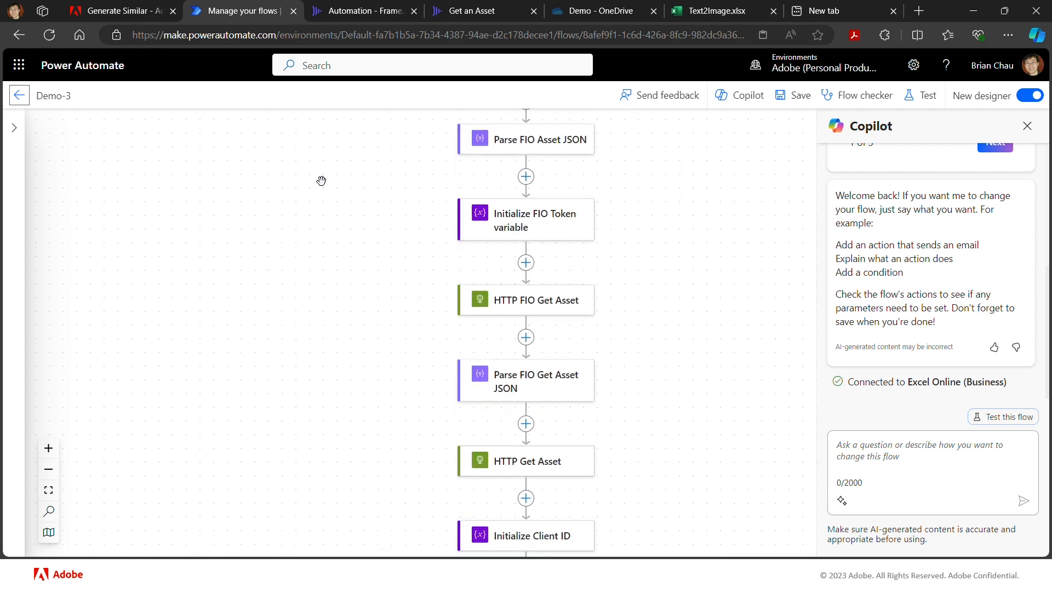
{"action": "scroll", "coordinate": [322, 181], "scroll_direction": "down", "scroll_amount": 3}
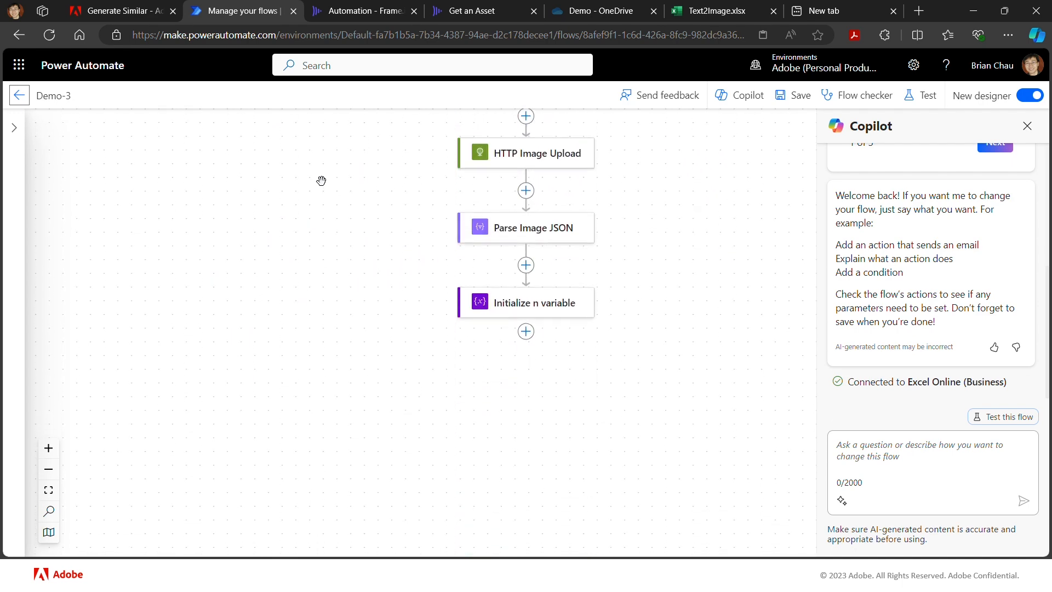
{"action": "left_click", "coordinate": [526, 321]}
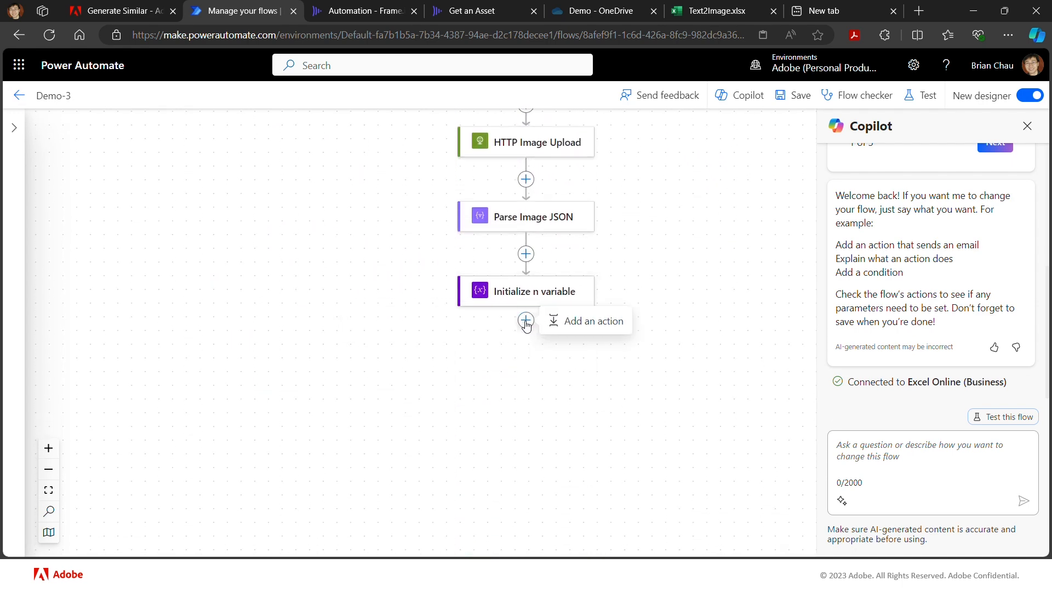
{"action": "left_click", "coordinate": [571, 323]}
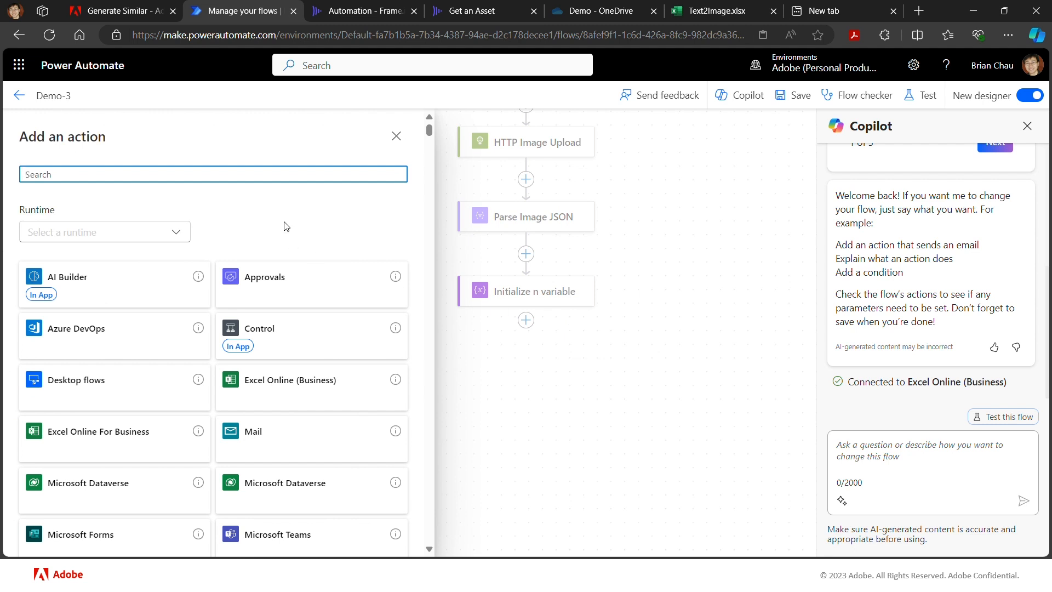
{"action": "type", "text": "http"}
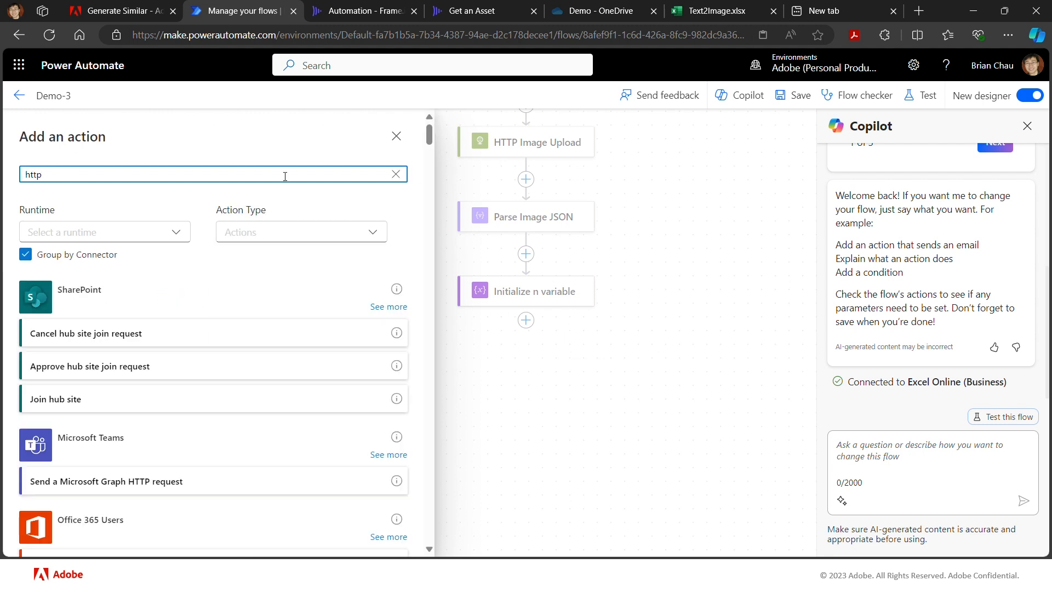
{"action": "scroll", "coordinate": [74, 444], "scroll_direction": "down", "scroll_amount": 5}
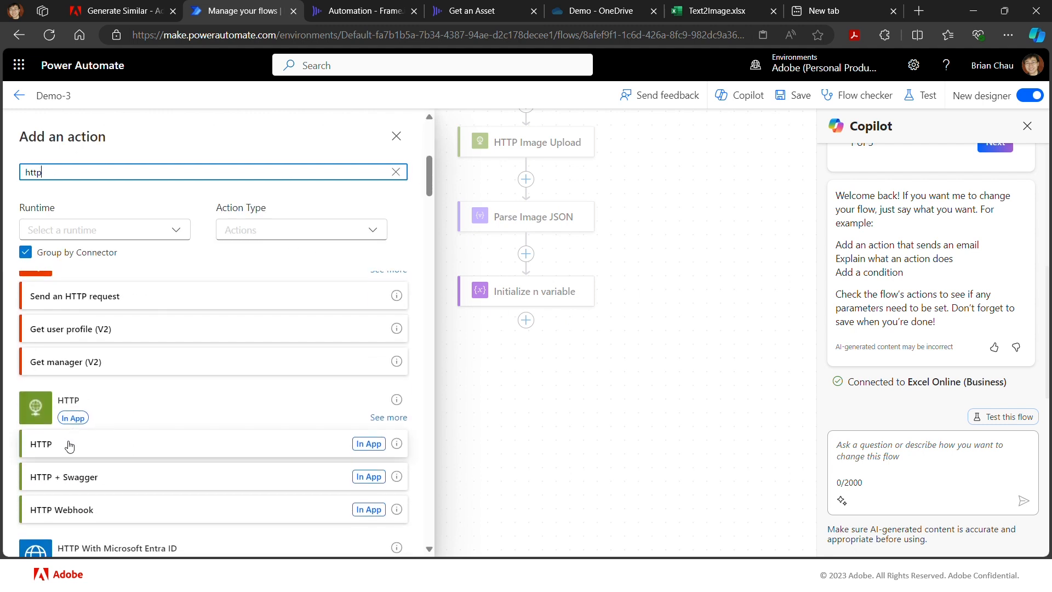
{"action": "left_click", "coordinate": [72, 443]}
{"action": "left_click", "coordinate": [127, 229]}
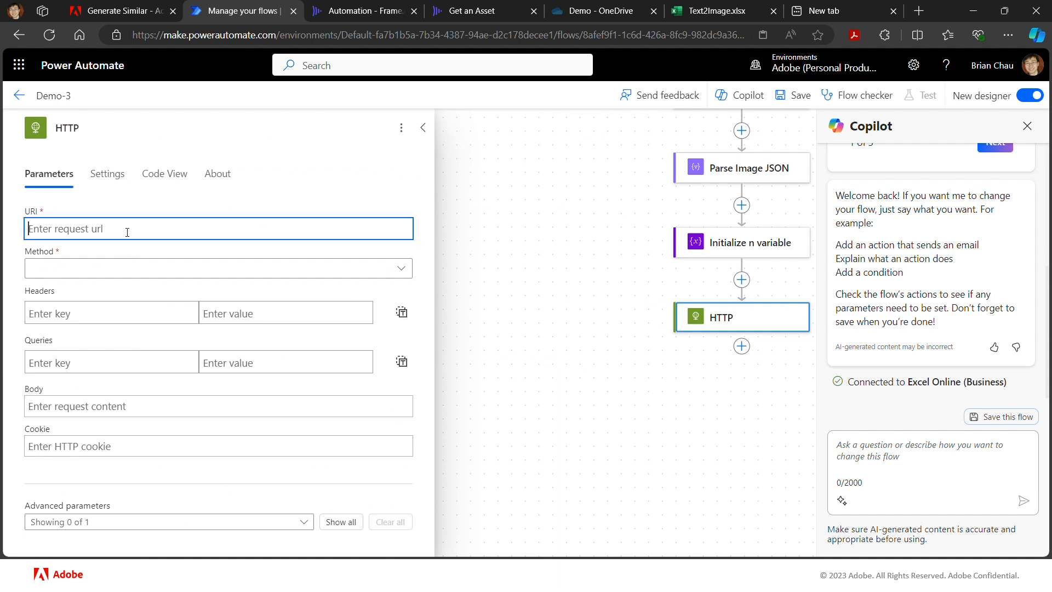
{"action": "type", "text": "https://firefly-api.adobe.io/v3/images/generate-object-composite"}
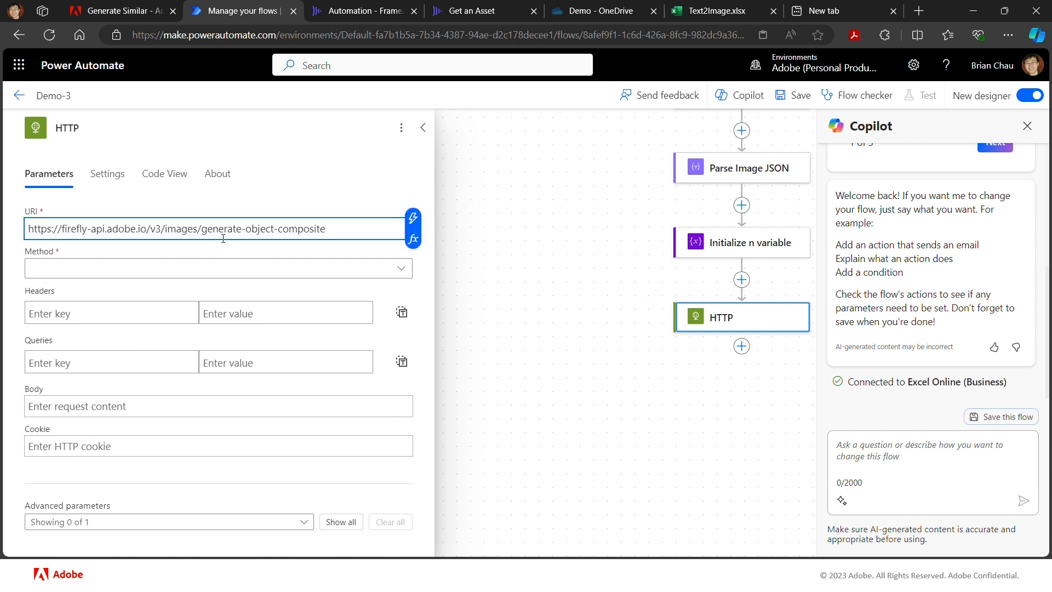
{"action": "left_click", "coordinate": [201, 271]}
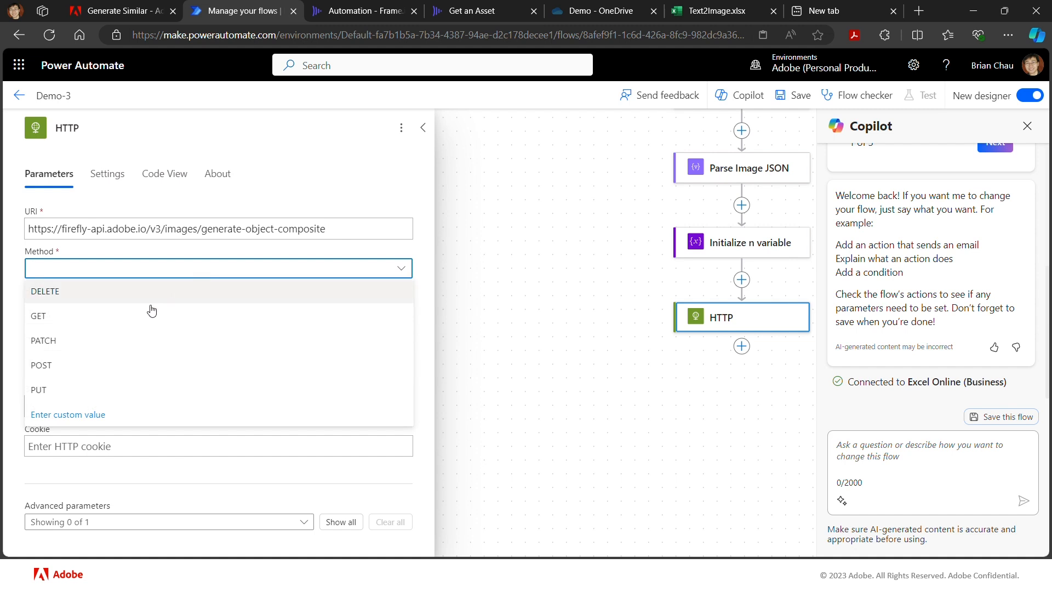
{"action": "left_click", "coordinate": [99, 366]}
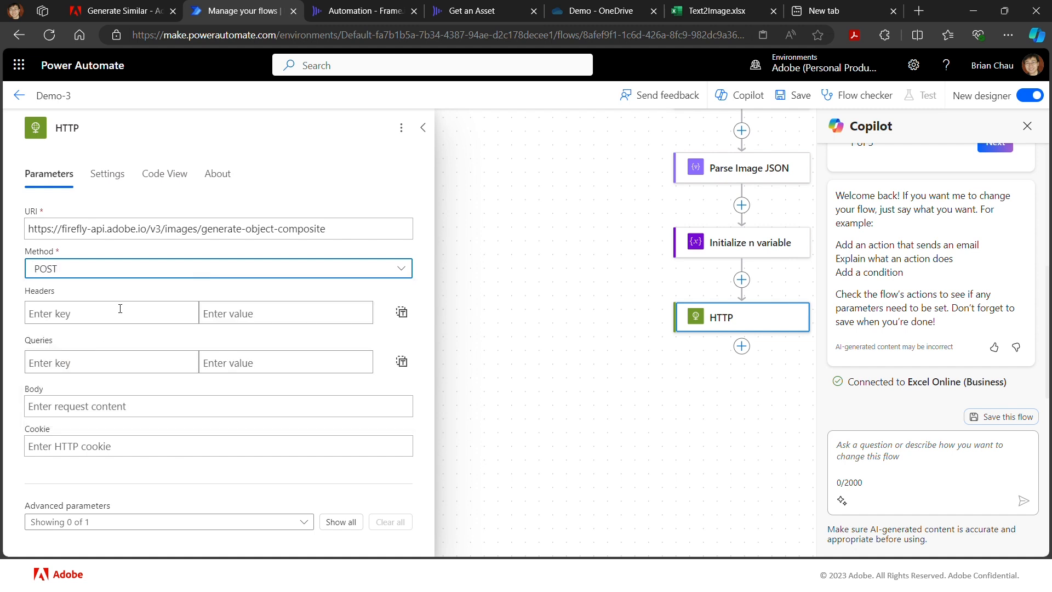
- Add a Content-Type header with the value application/json to the HTTP action
{"action": "left_click", "coordinate": [120, 309]}
{"action": "type", "text": "Cotnent"}
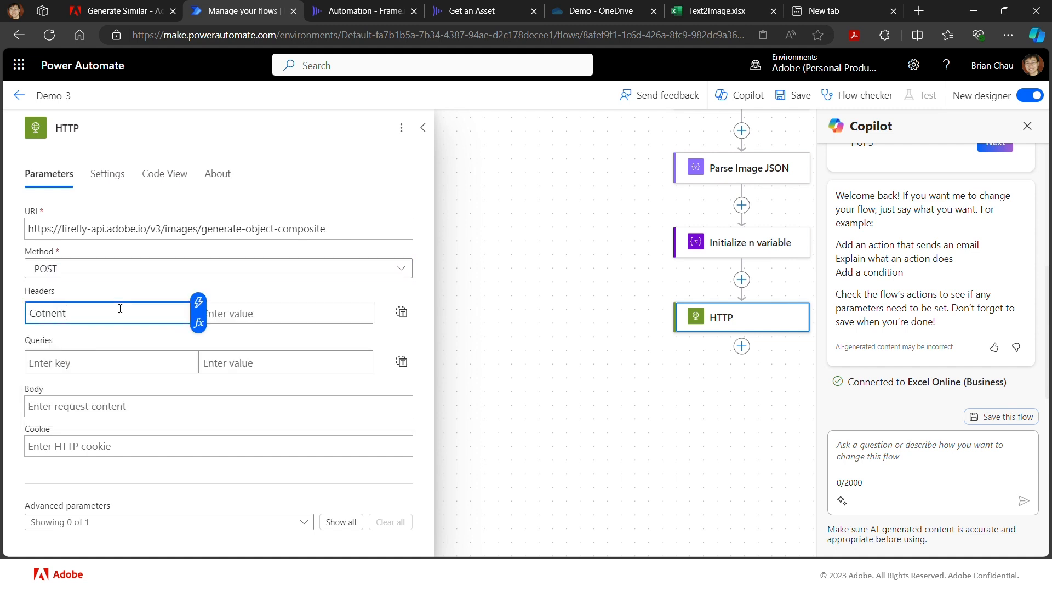
{"action": "key", "text": "BackSpace"}
{"action": "key", "text": "BackSpace"}
{"action": "key", "text": "BackSpace"}
{"action": "key", "text": "BackSpace"}
{"action": "key", "text": "BackSpace"}
{"action": "type", "text": "nt"}
{"action": "key", "text": "BackSpace"}
{"action": "key", "text": "BackSpace"}
{"action": "type", "text": "ntent-Type"}
{"action": "key", "text": "Tab"}
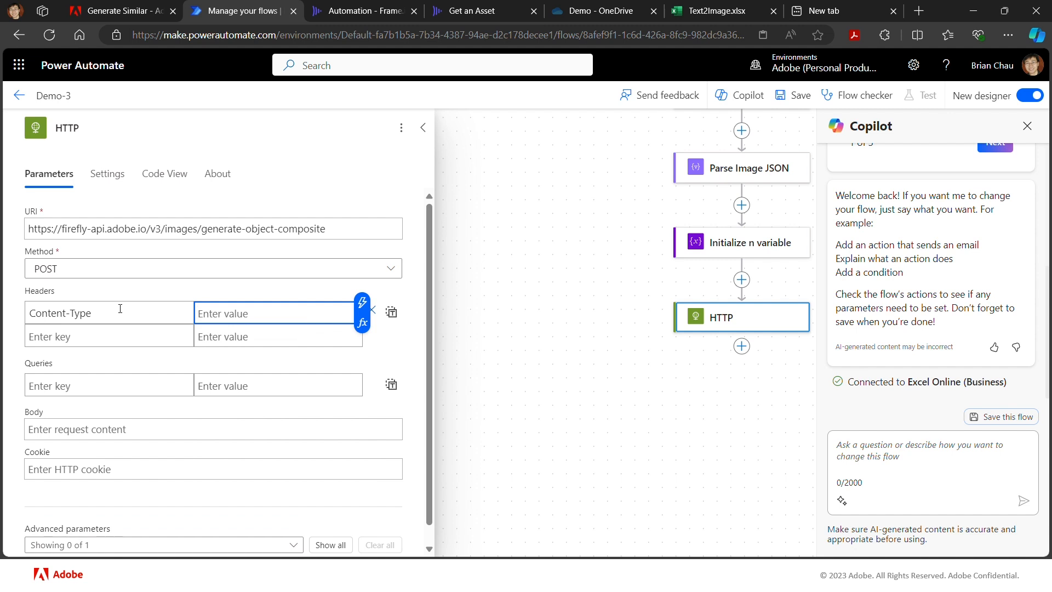
{"action": "type", "text": "app"}
{"action": "key", "text": "BackSpace"}
{"action": "type", "text": "lication/json"}
- Add an x-api-key header that takes its value from the ff_client_id variable
{"action": "left_click", "coordinate": [53, 334]}
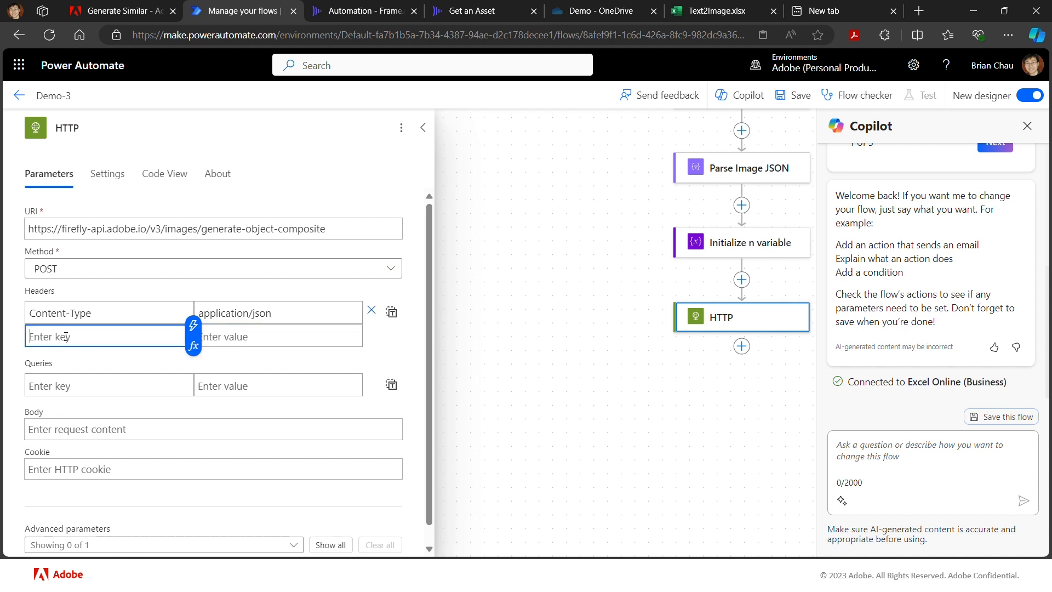
{"action": "type", "text": "x-"}
{"action": "type", "text": "api"}
{"action": "type", "text": "-time"}
{"action": "key", "text": "BackSpace"}
{"action": "key", "text": "BackSpace"}
{"action": "key", "text": "BackSpace"}
{"action": "key", "text": "BackSpace"}
{"action": "type", "text": "key"}
{"action": "key", "text": "Tab"}
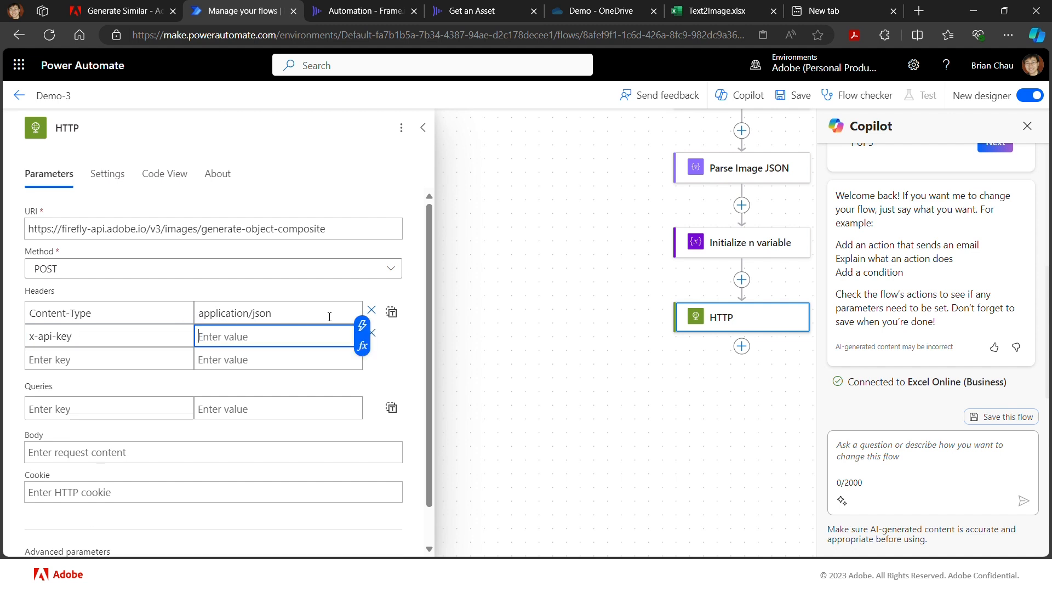
{"action": "left_click", "coordinate": [362, 326]}
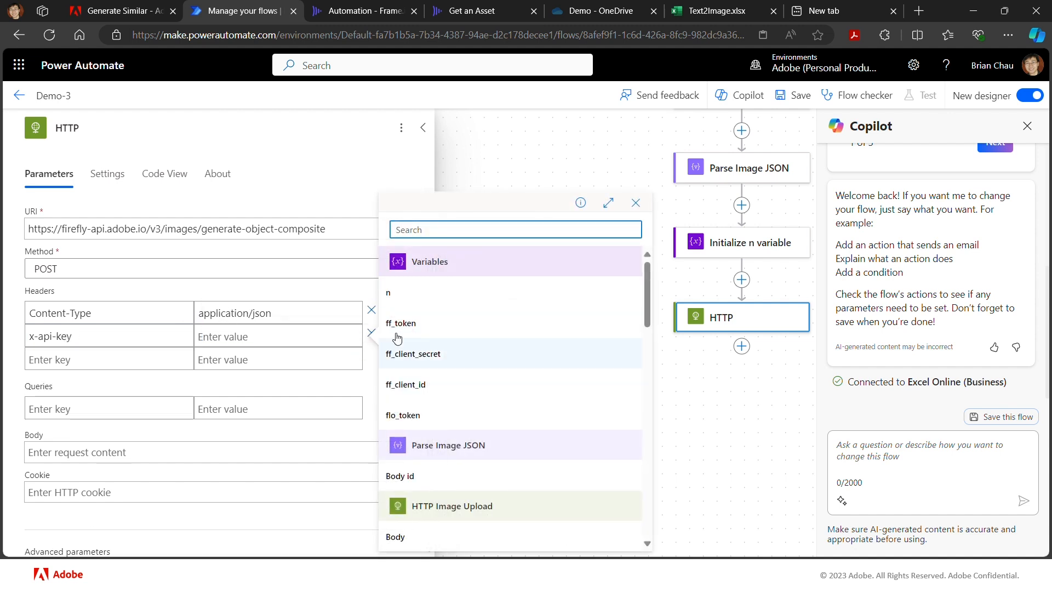
- Add an Authorization header with the value Bearer followed by the ff_token variable
{"action": "left_click", "coordinate": [112, 361]}
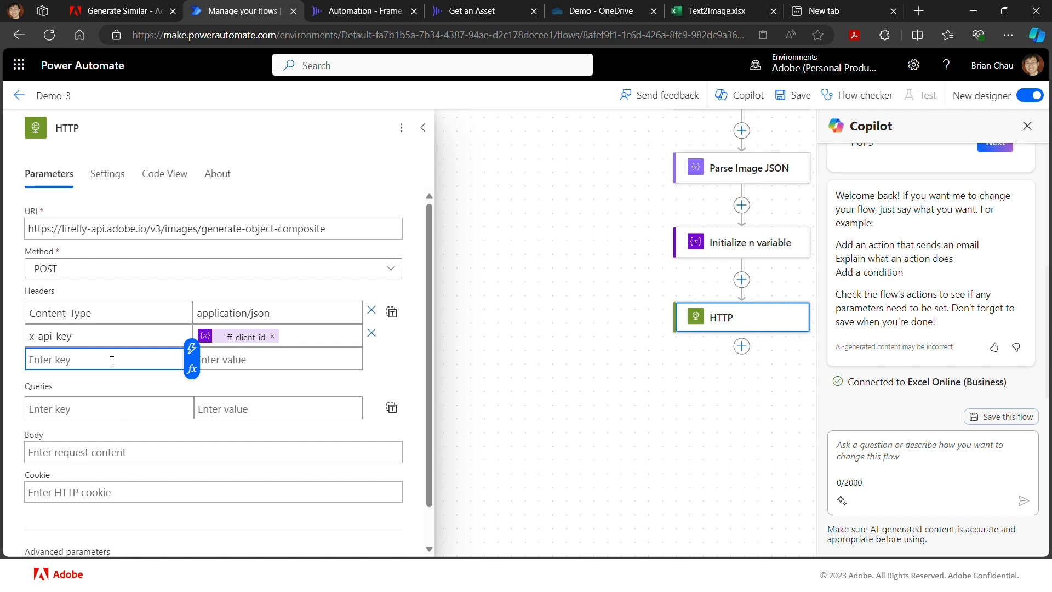
{"action": "type", "text": "Authorization"}
{"action": "key", "text": "Tab"}
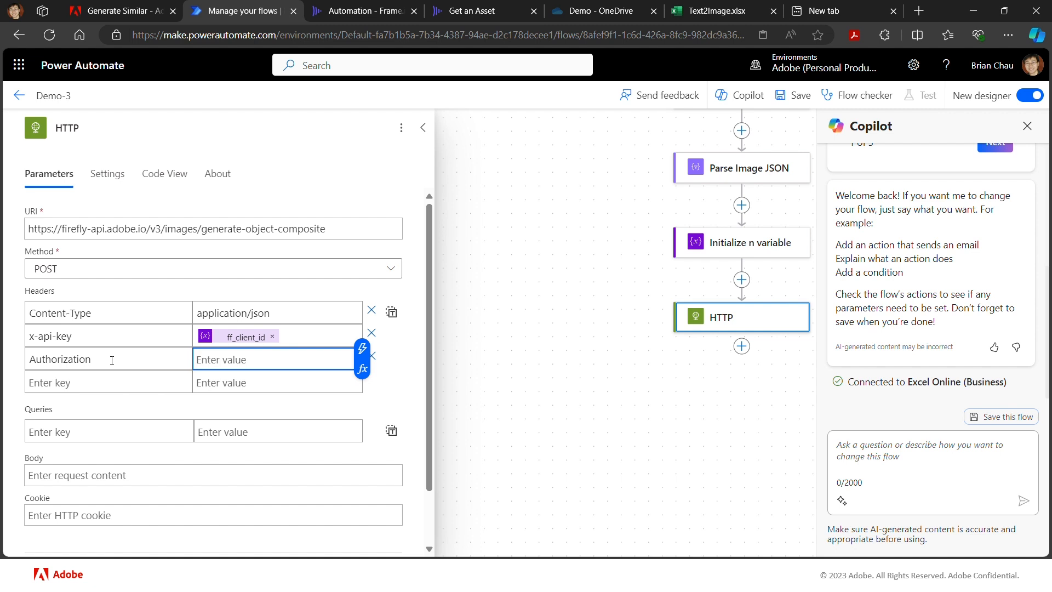
{"action": "type", "text": "Bearer"}
{"action": "left_click", "coordinate": [362, 347]}
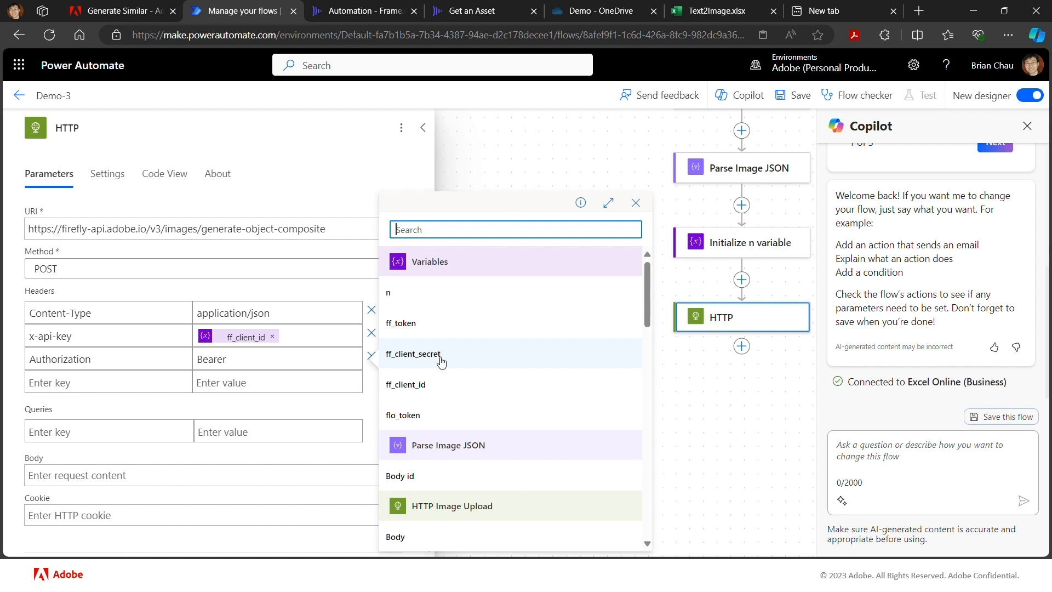
{"action": "scroll", "coordinate": [456, 473], "scroll_direction": "down", "scroll_amount": 3}
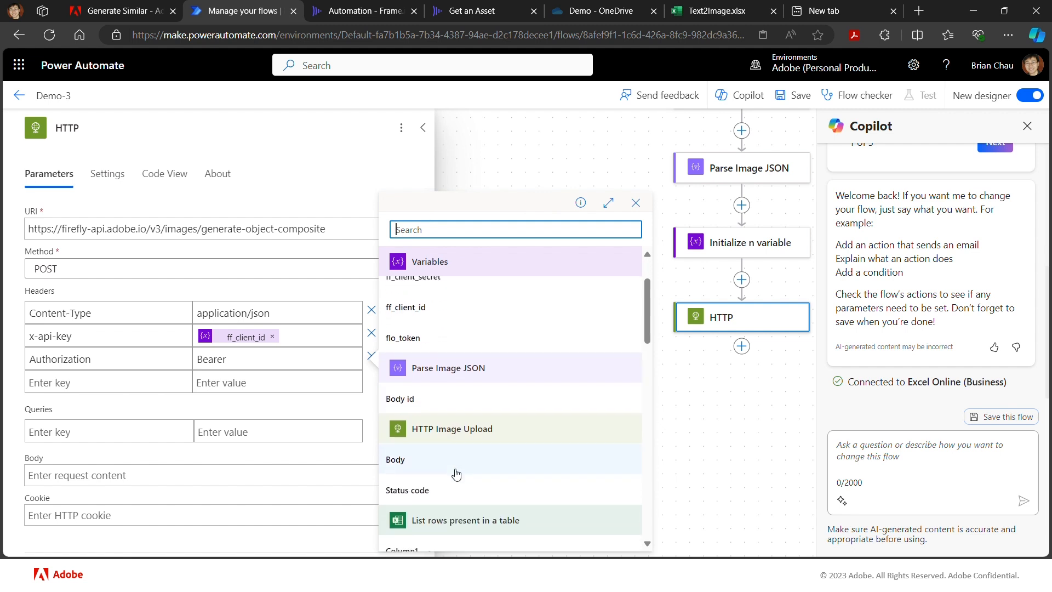
{"action": "scroll", "coordinate": [454, 468], "scroll_direction": "up", "scroll_amount": 3}
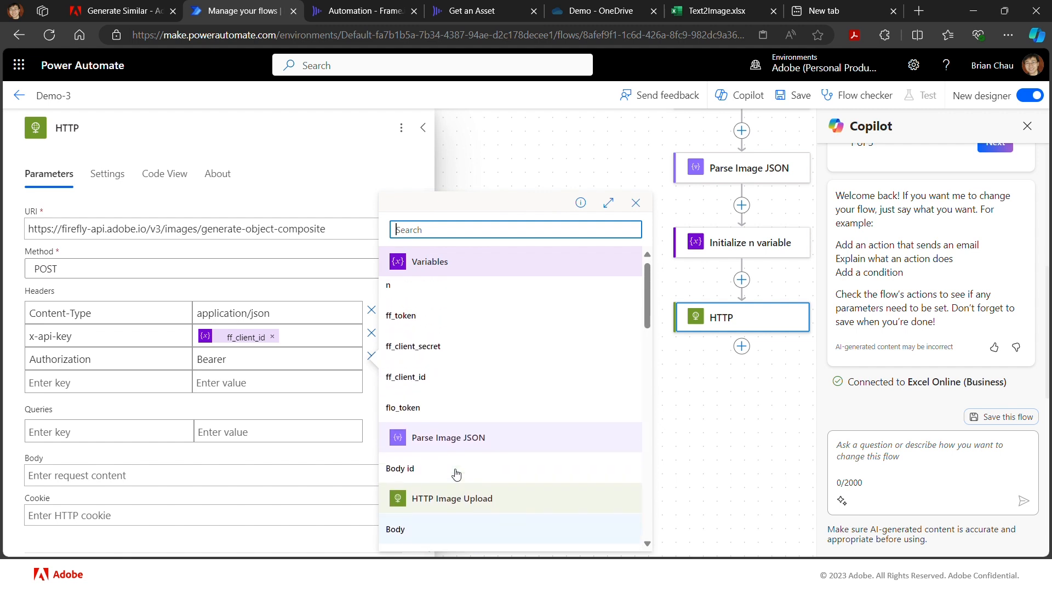
{"action": "left_click", "coordinate": [406, 317]}
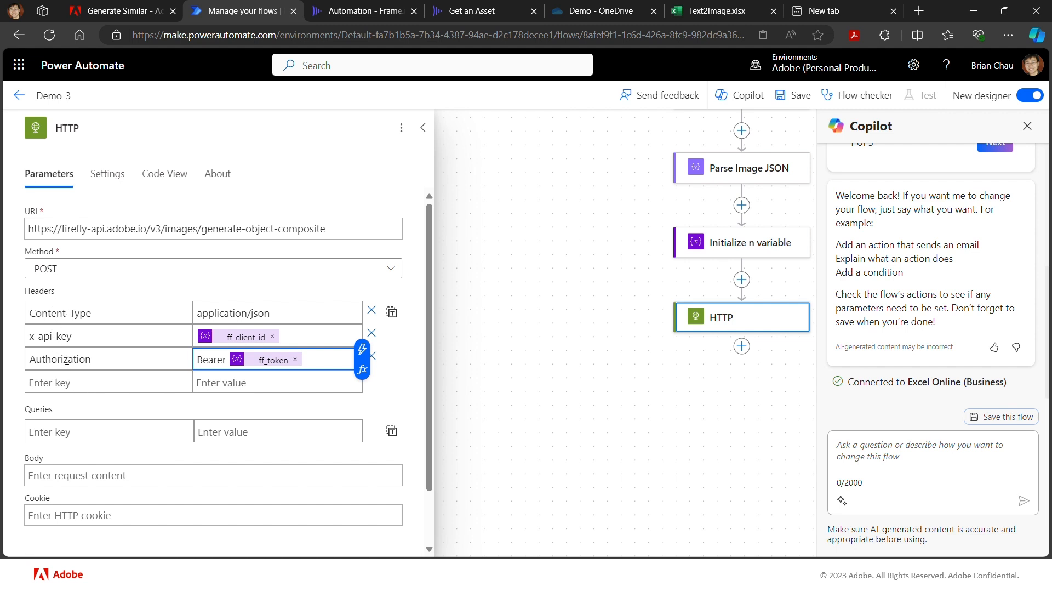
- Add an Accept header with the value */* to the HTTP action
{"action": "left_click", "coordinate": [80, 378]}
{"action": "type", "text": "Accept"}
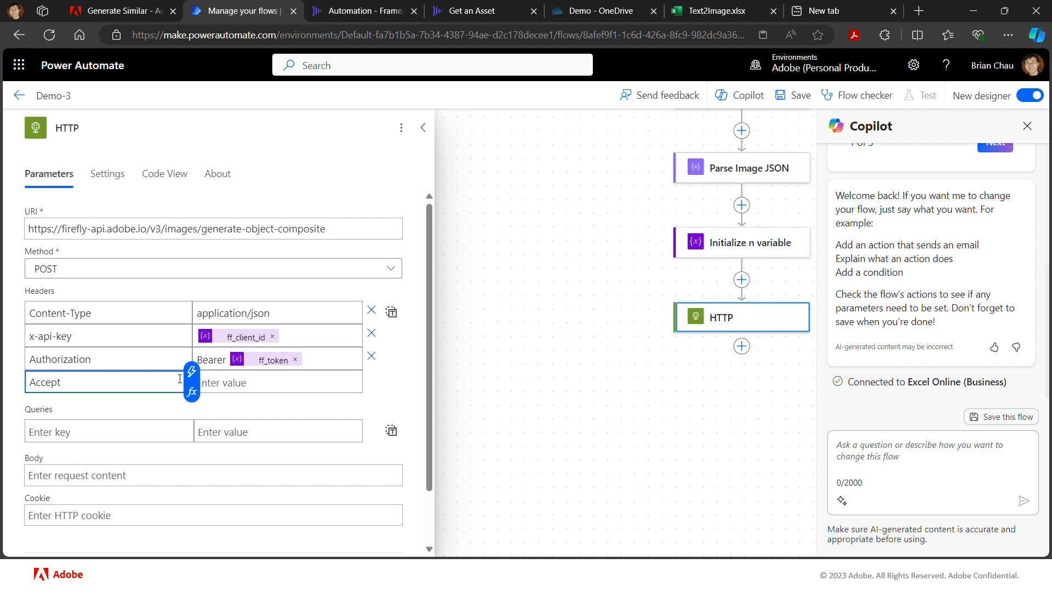
{"action": "left_click", "coordinate": [243, 382]}
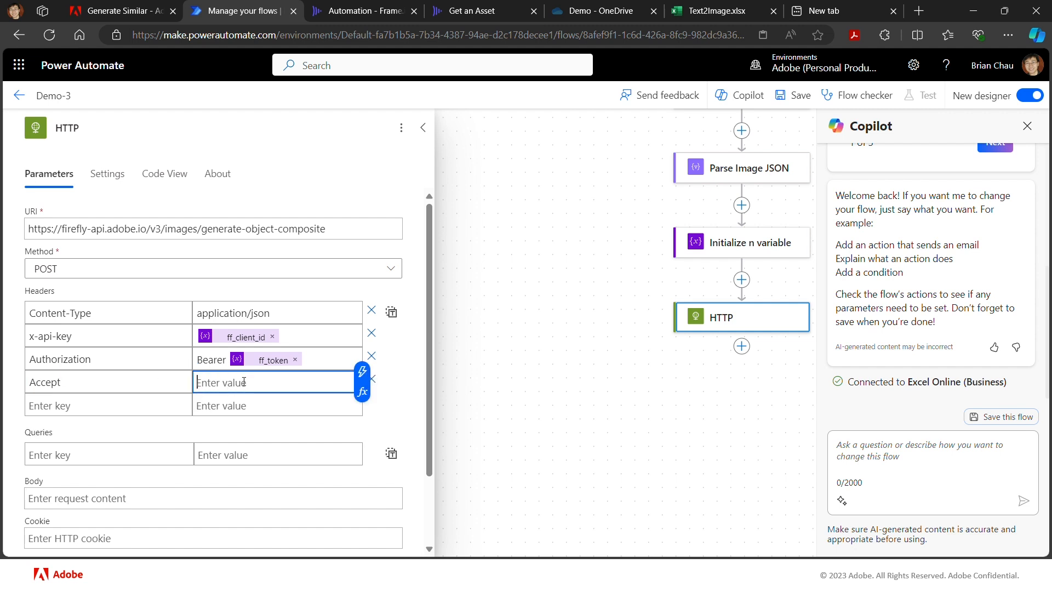
{"action": "type", "text": "*/"}
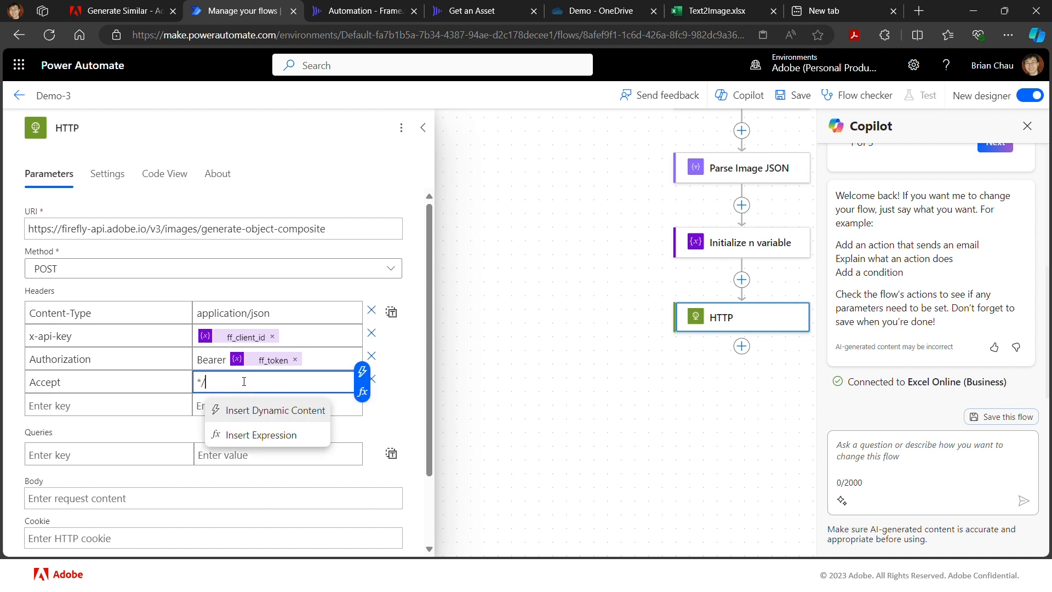
{"action": "type", "text": "*"}
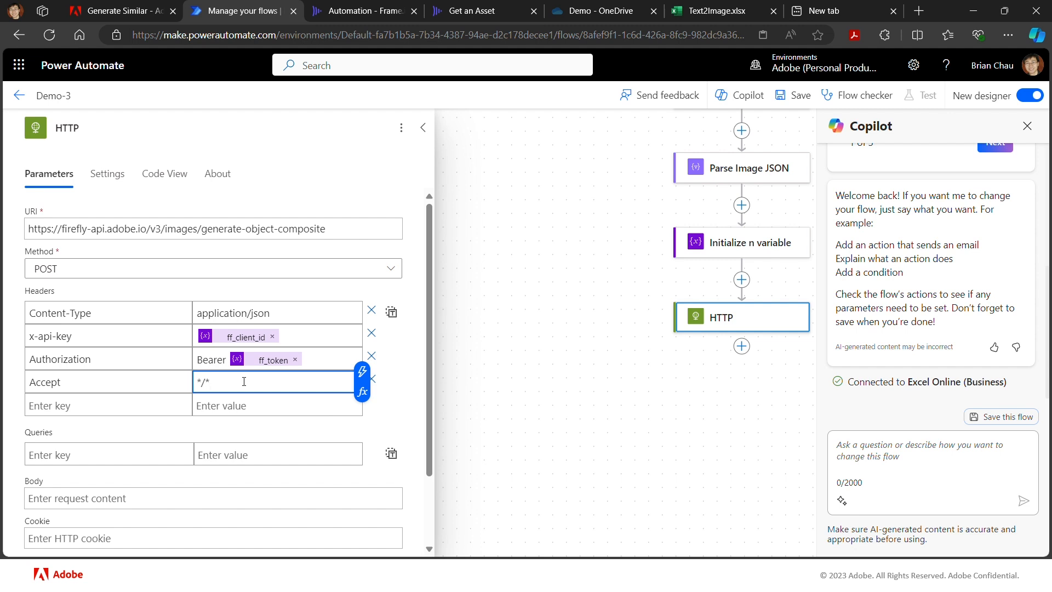
{"action": "left_click", "coordinate": [411, 383]}
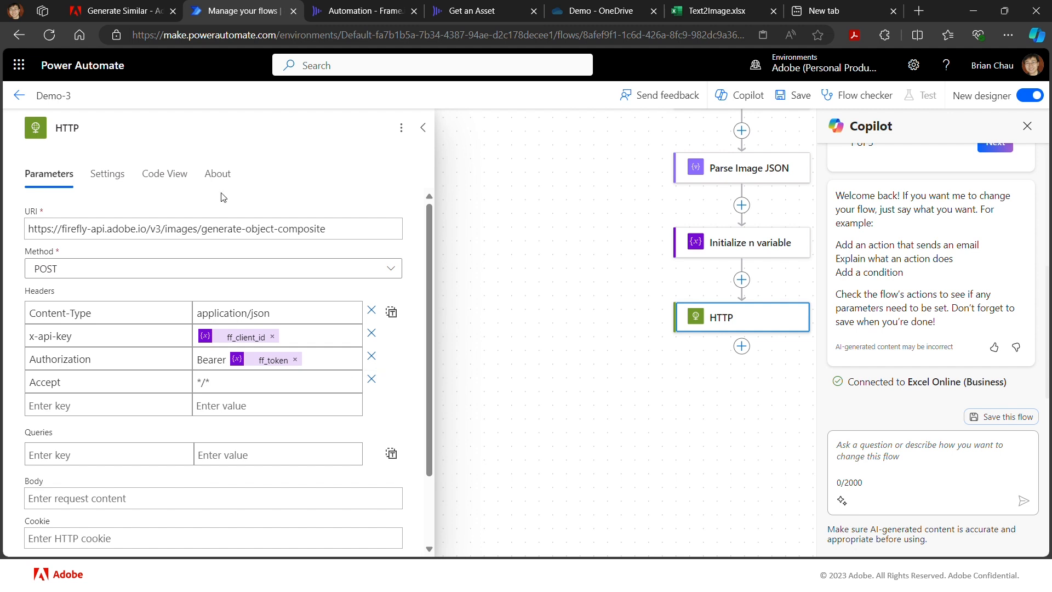
- Rename the HTTP action as HTTP FF Obj Comp
{"action": "left_click", "coordinate": [106, 124]}
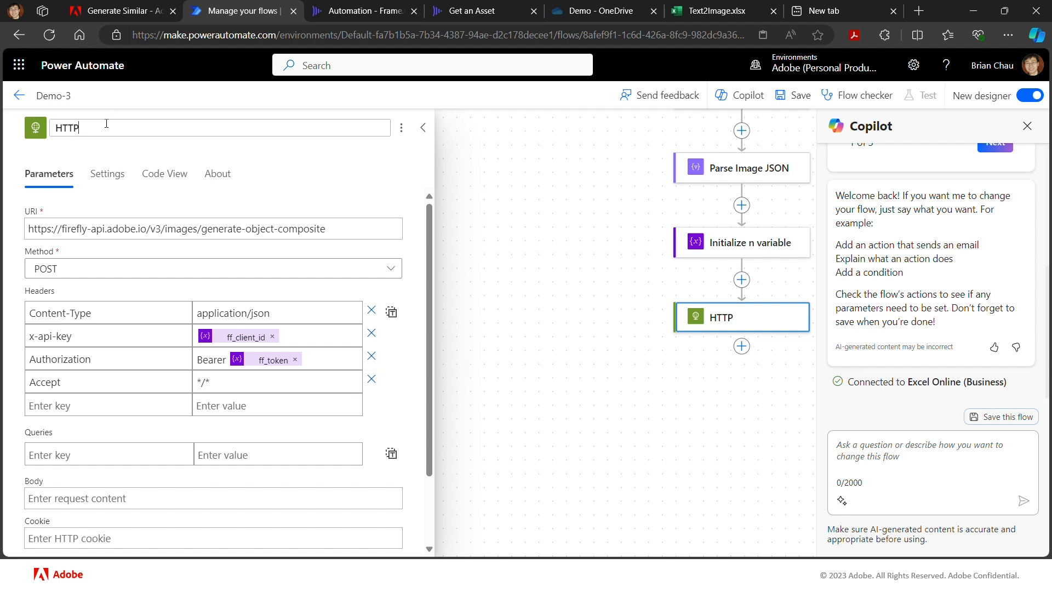
{"action": "type", "text": "FF Obj Comp"}
- Copy the Generate Object Composite sample payload from the Firefly API documentation and paste it into the HTTP action's request body
{"action": "left_click", "coordinate": [117, 491]}
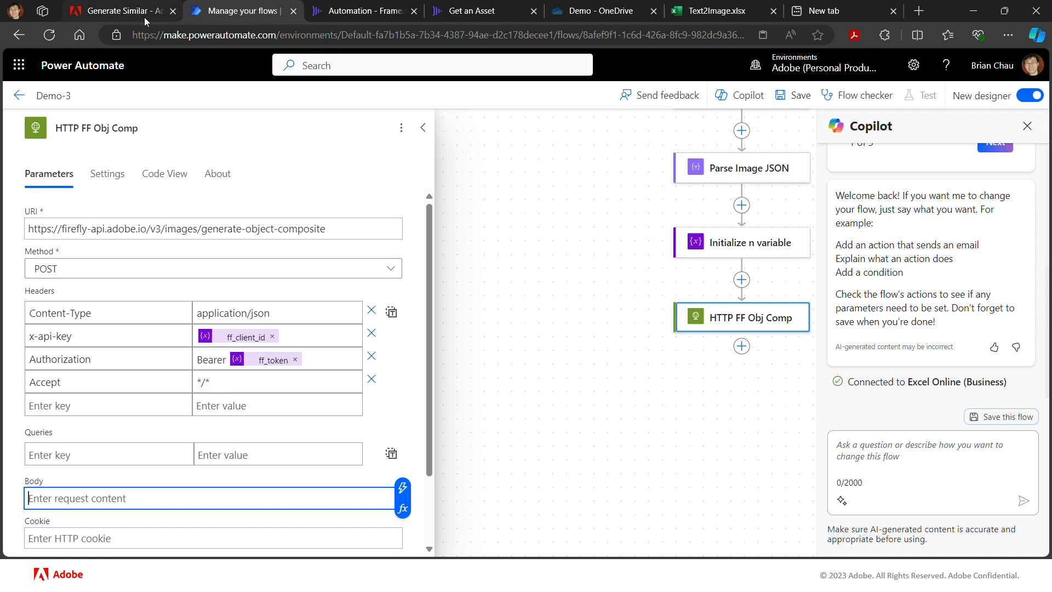
{"action": "left_click", "coordinate": [123, 13]}
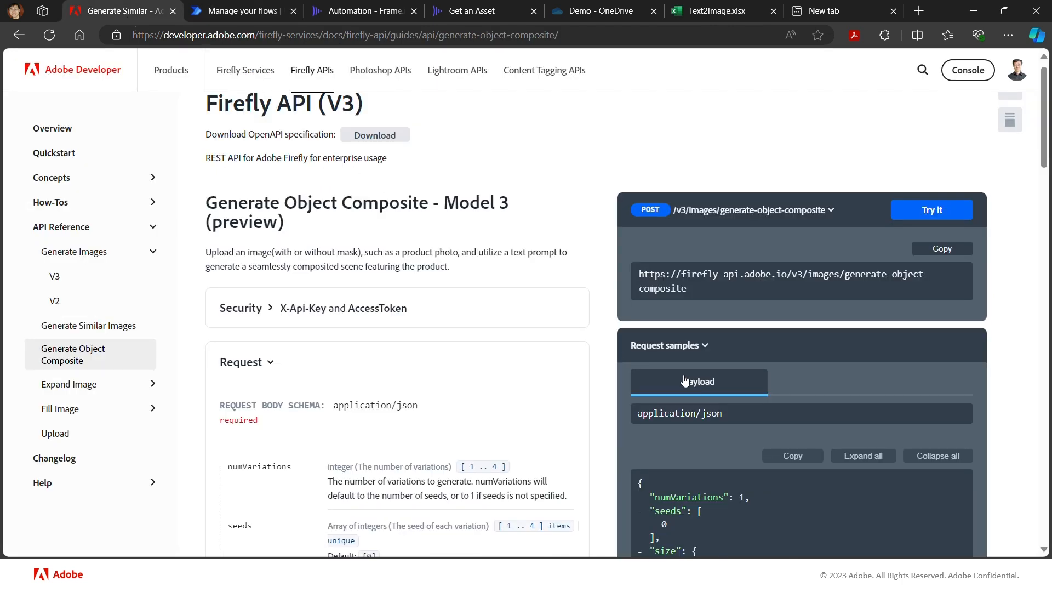
{"action": "scroll", "coordinate": [722, 452], "scroll_direction": "down", "scroll_amount": 5}
{"action": "scroll", "coordinate": [722, 366], "scroll_direction": "down", "scroll_amount": 2}
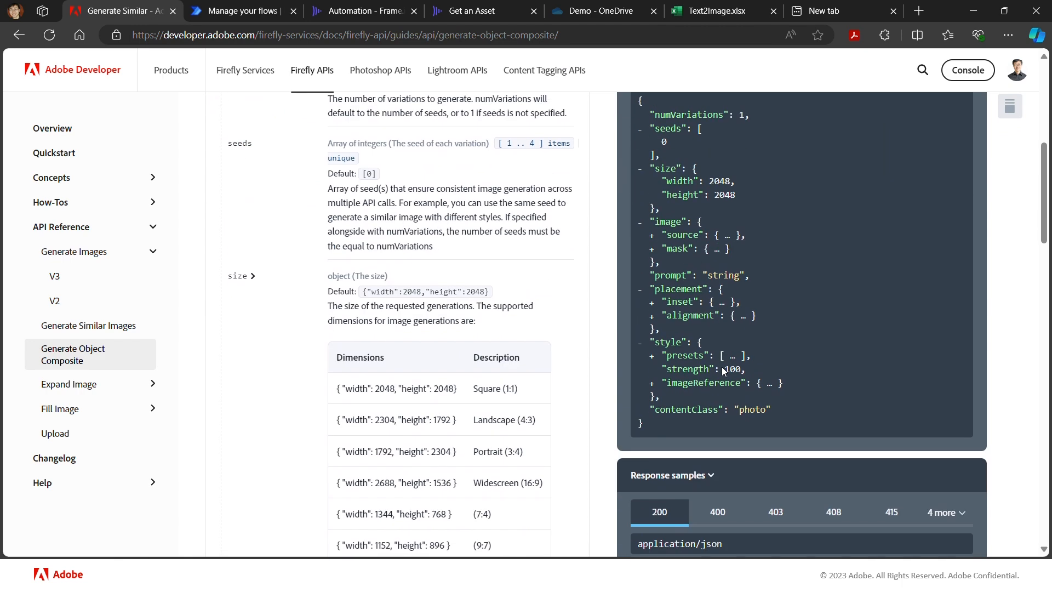
{"action": "scroll", "coordinate": [722, 366], "scroll_direction": "up", "scroll_amount": 1}
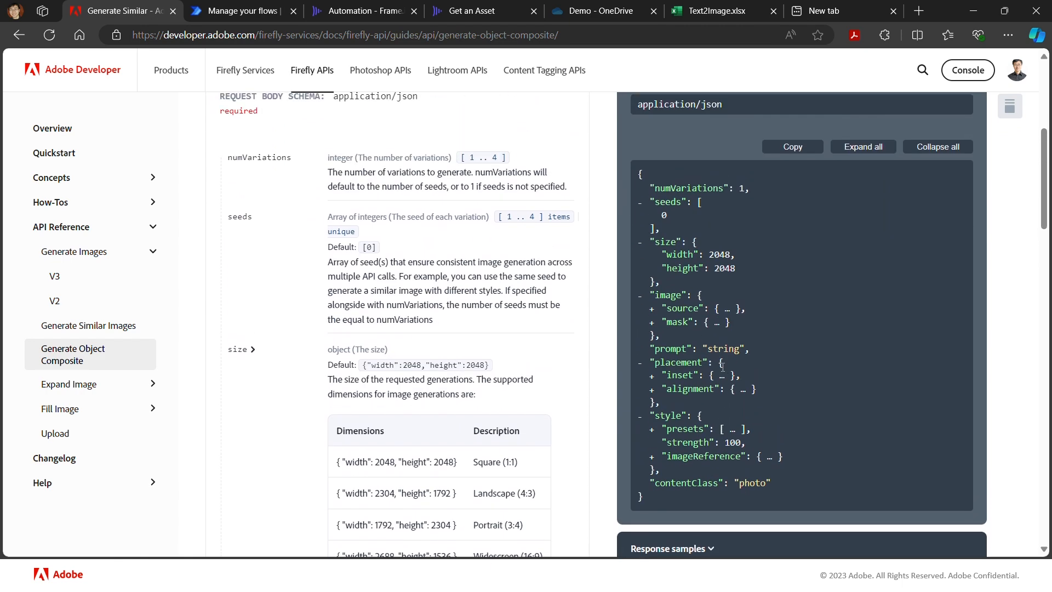
{"action": "left_click", "coordinate": [796, 148]}
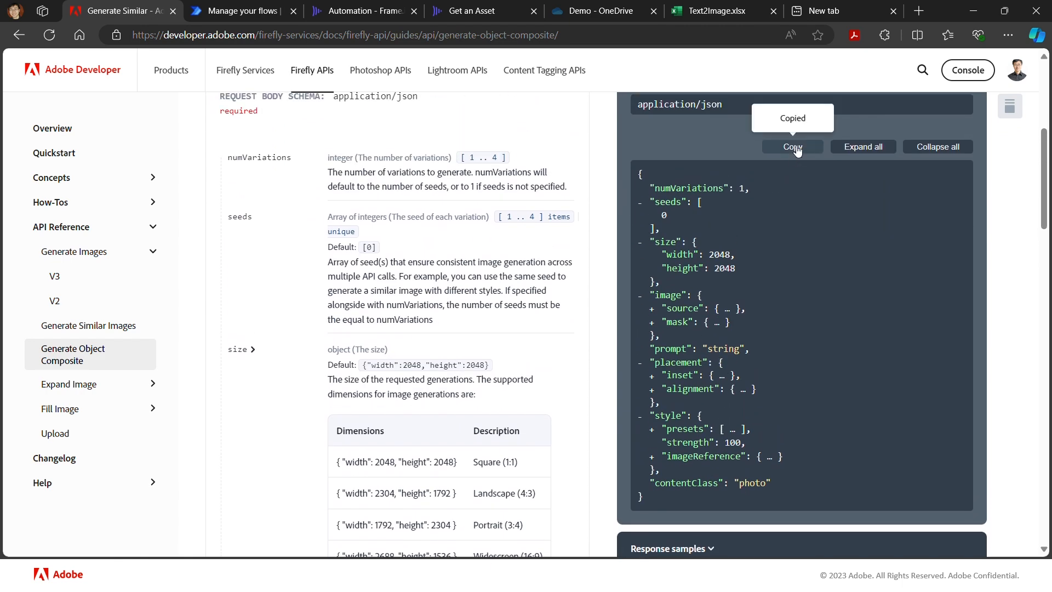
{"action": "scroll", "coordinate": [754, 217], "scroll_direction": "up", "scroll_amount": 2}
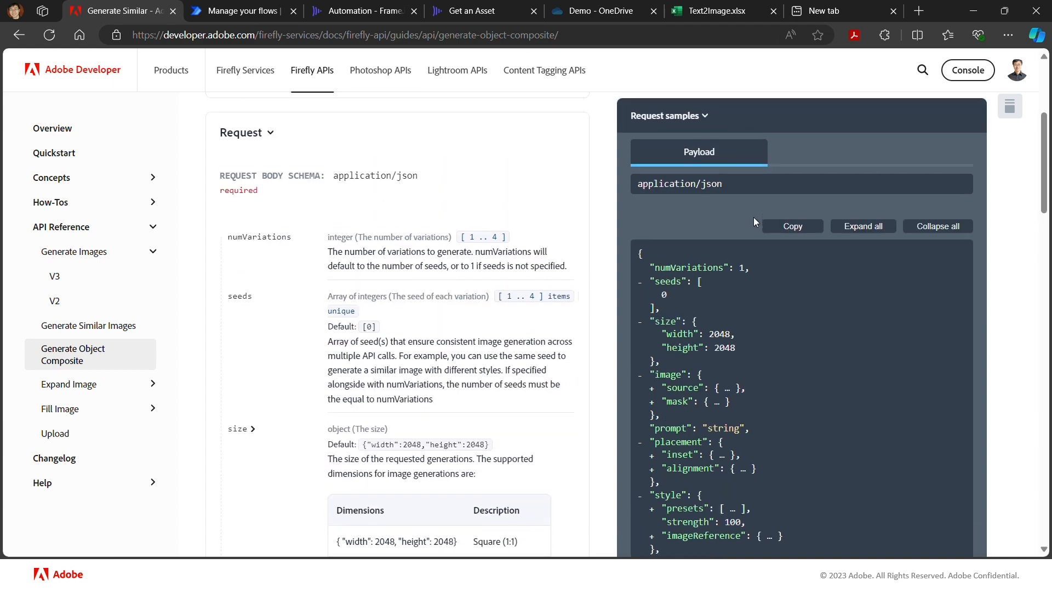
{"action": "left_click", "coordinate": [229, 15]}
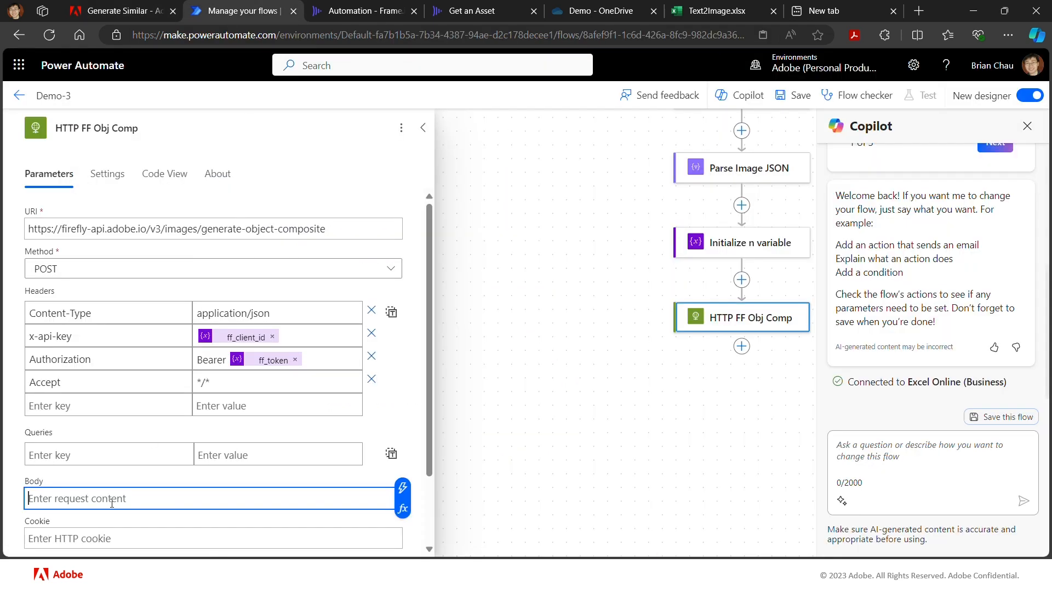
{"action": "key", "text": "ctrl+v"}
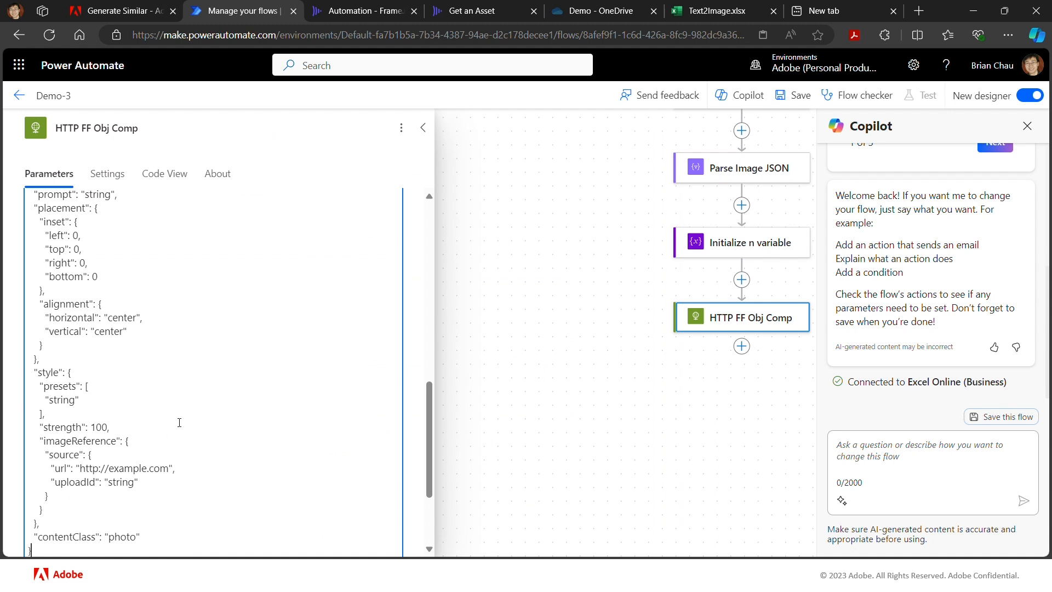
- Delete the numVariations and seeds entries from the request body
{"action": "scroll", "coordinate": [179, 422], "scroll_direction": "up", "scroll_amount": 3}
{"action": "scroll", "coordinate": [179, 422], "scroll_direction": "up", "scroll_amount": 5}
{"action": "scroll", "coordinate": [179, 422], "scroll_direction": "down", "scroll_amount": 3}
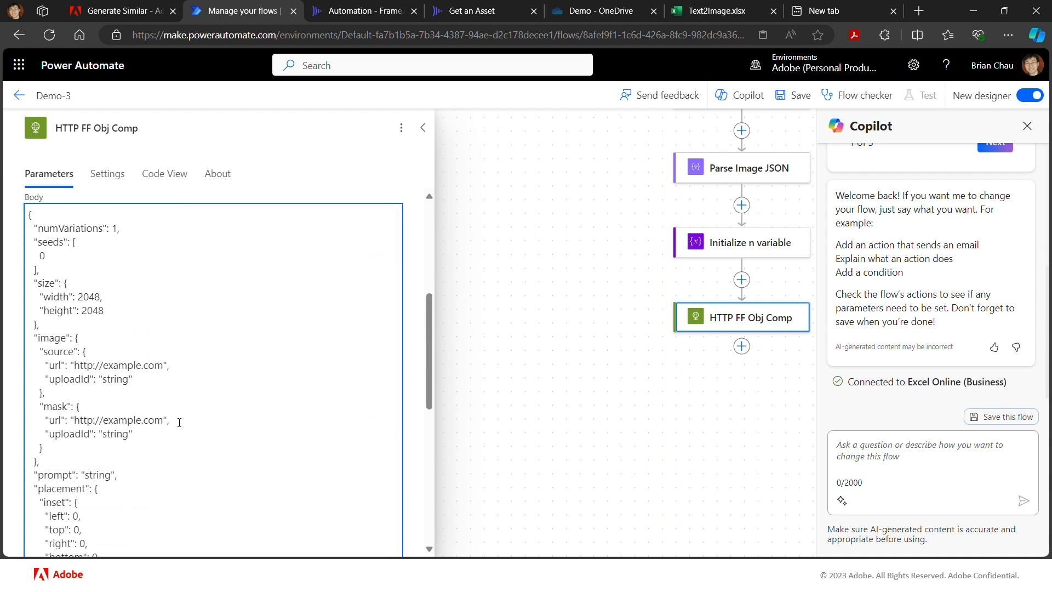
{"action": "left_click", "coordinate": [46, 272]}
{"action": "left_click_drag", "start_coordinate": [46, 271], "coordinate": [16, 246]}
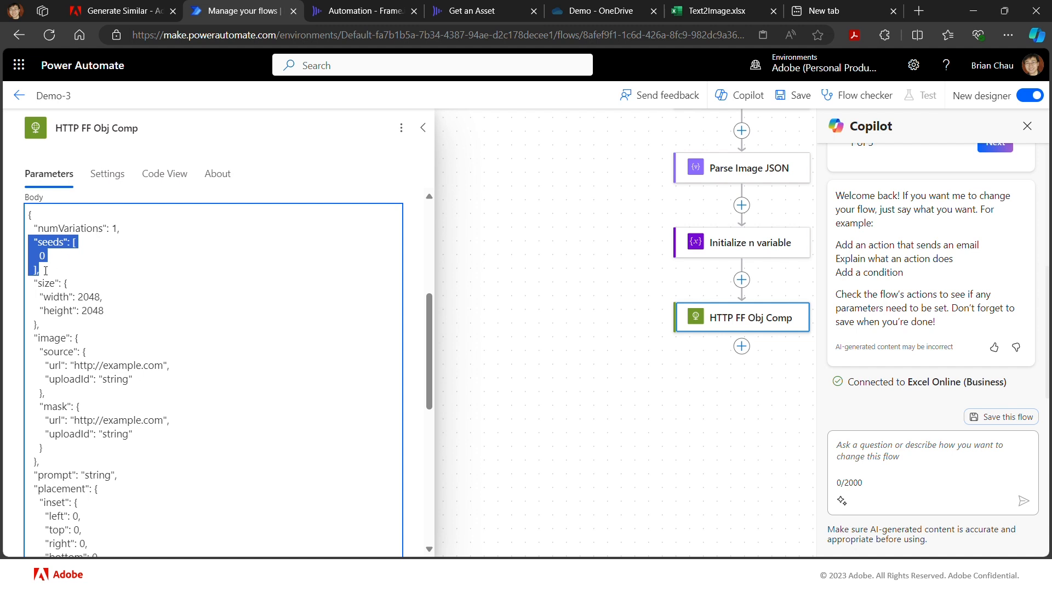
{"action": "left_click_drag", "start_coordinate": [46, 270], "coordinate": [4, 235]}
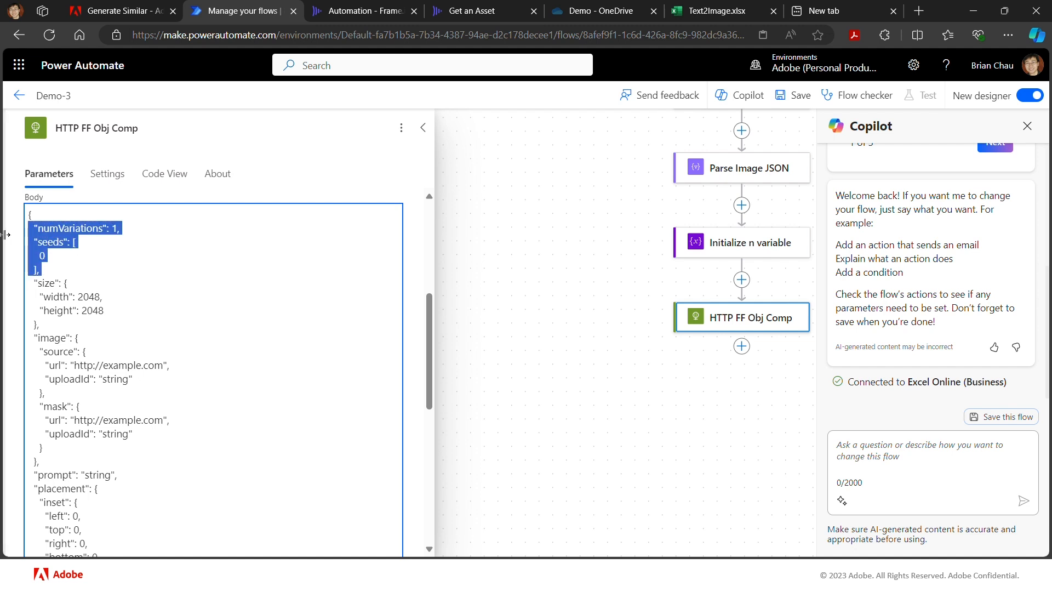
{"action": "key", "text": "BackSpace"}
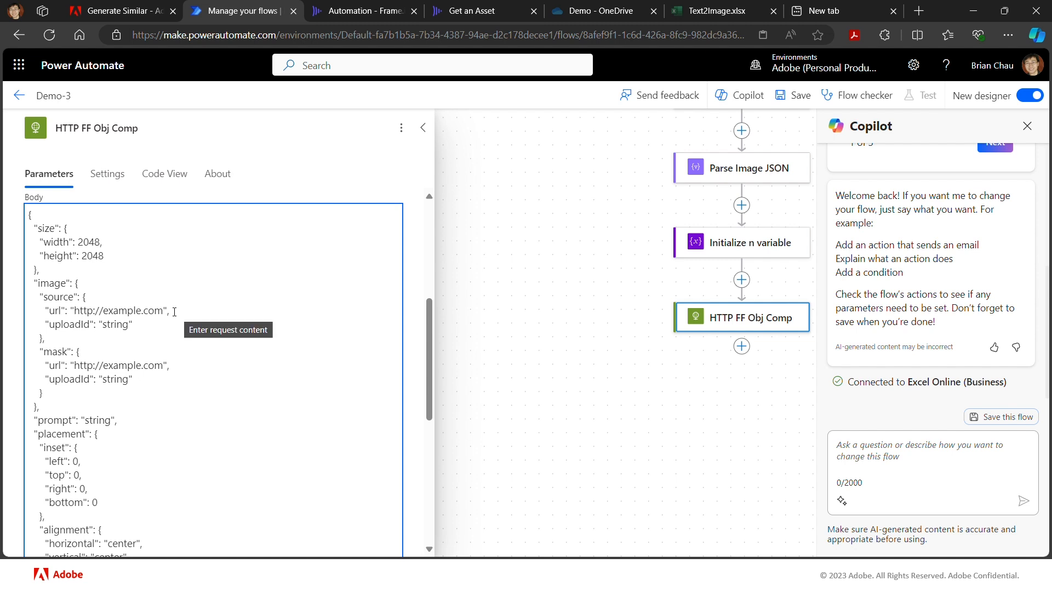
- Delete the image source's url line and the whole mask block from the request body, including the comma before it
{"action": "left_click_drag", "start_coordinate": [170, 311], "coordinate": [24, 311]}
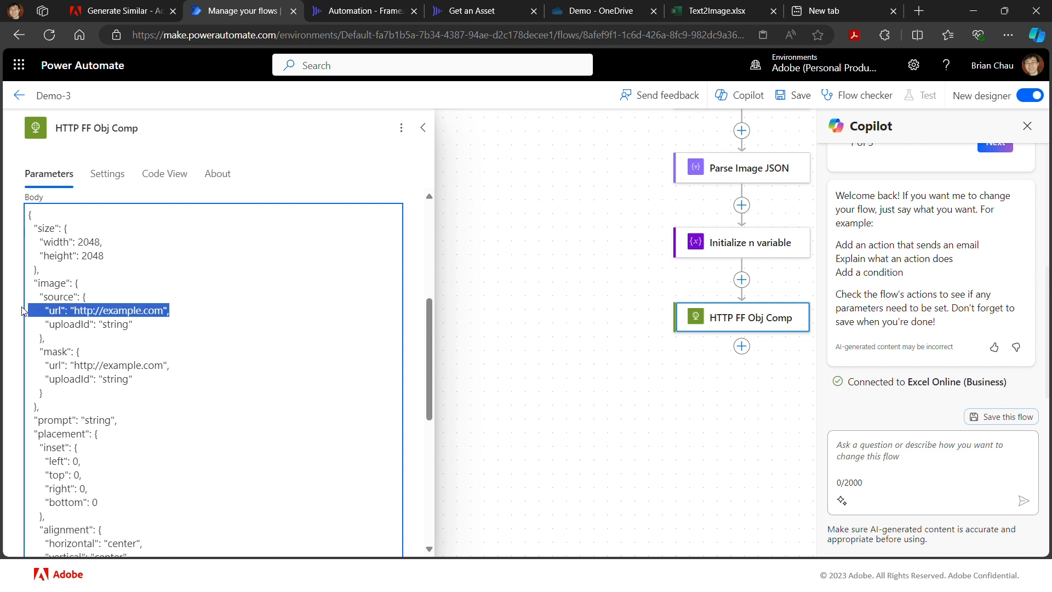
{"action": "key", "text": "BackSpace"}
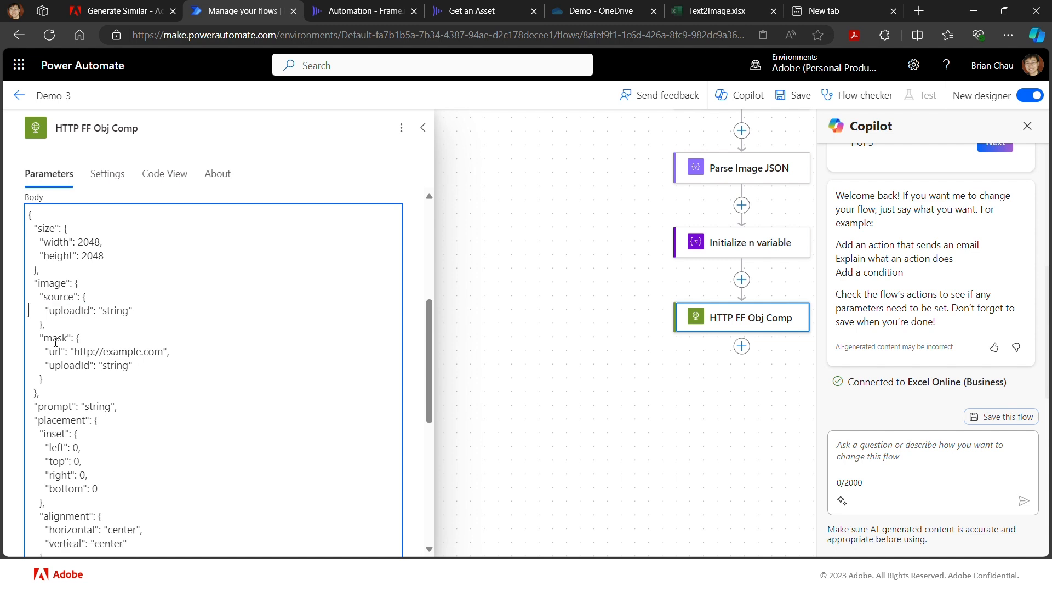
{"action": "left_click", "coordinate": [47, 379]}
{"action": "left_click_drag", "start_coordinate": [47, 379], "coordinate": [47, 324]}
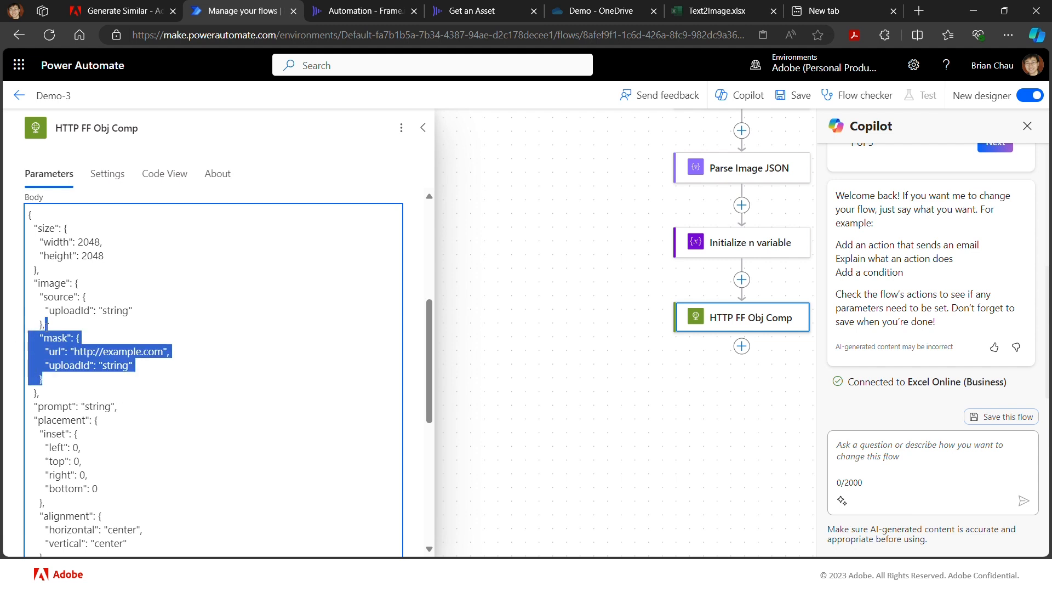
{"action": "key", "text": "BackSpace"}
{"action": "key", "text": "BackSpace"}
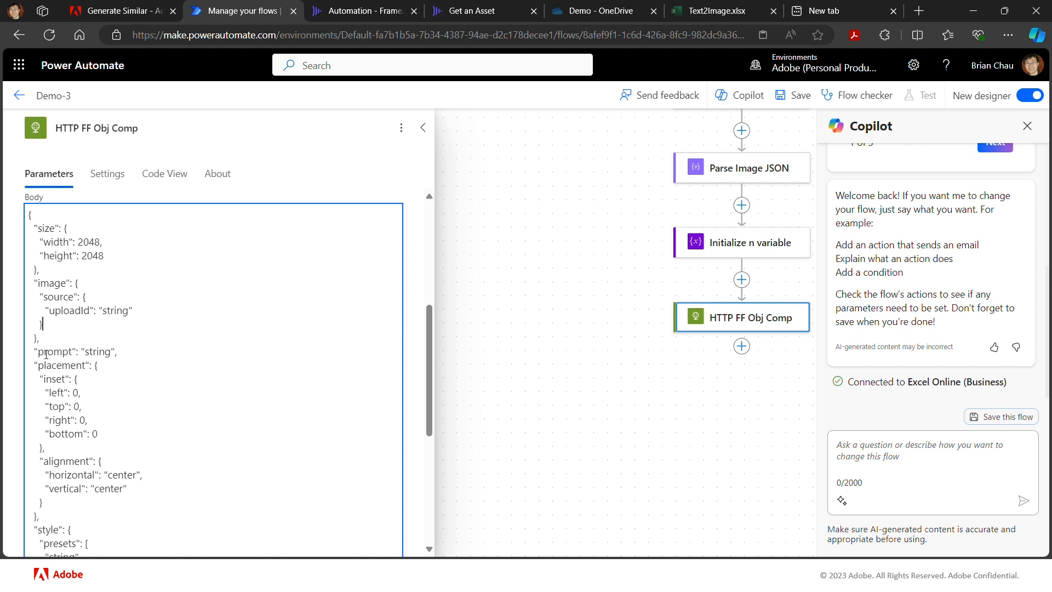
- Delete the placement and style blocks from the request body, leaving contentClass directly below the prompt line
{"action": "scroll", "coordinate": [95, 372], "scroll_direction": "down", "scroll_amount": 2}
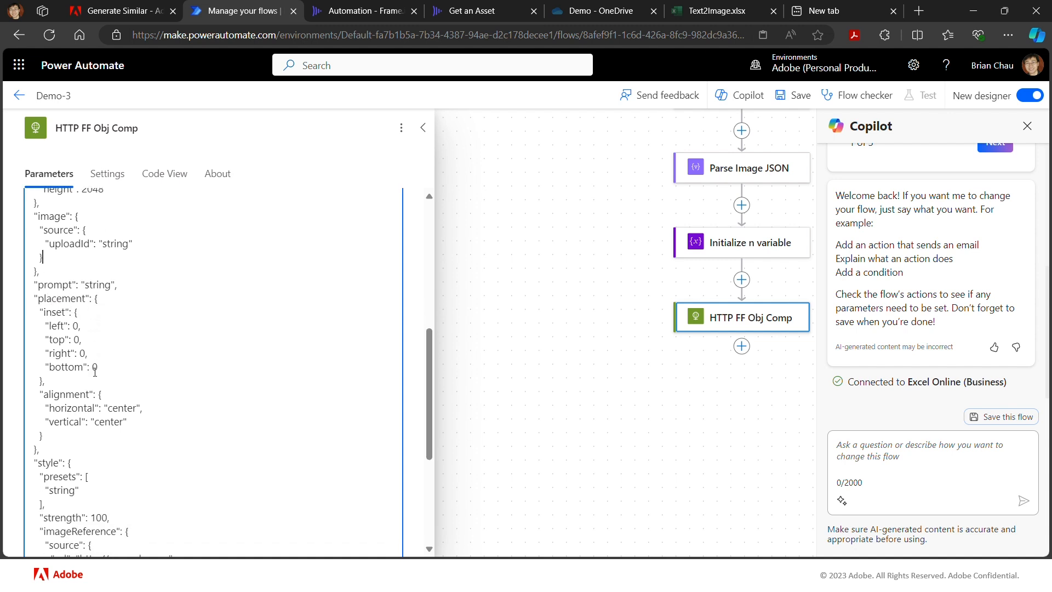
{"action": "scroll", "coordinate": [76, 336], "scroll_direction": "down", "scroll_amount": 2}
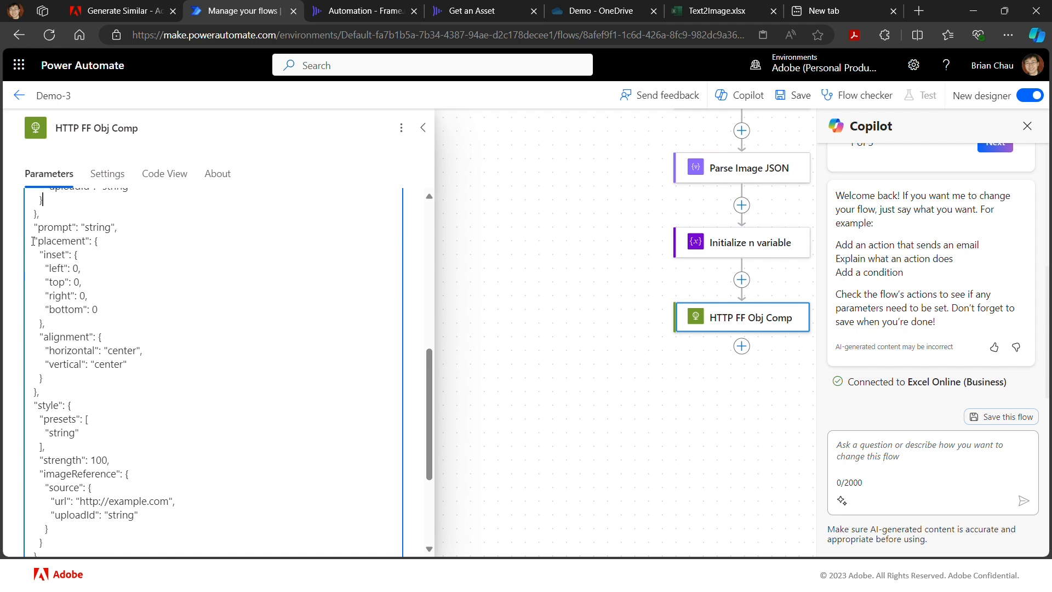
{"action": "left_click_drag", "start_coordinate": [32, 241], "coordinate": [140, 529]}
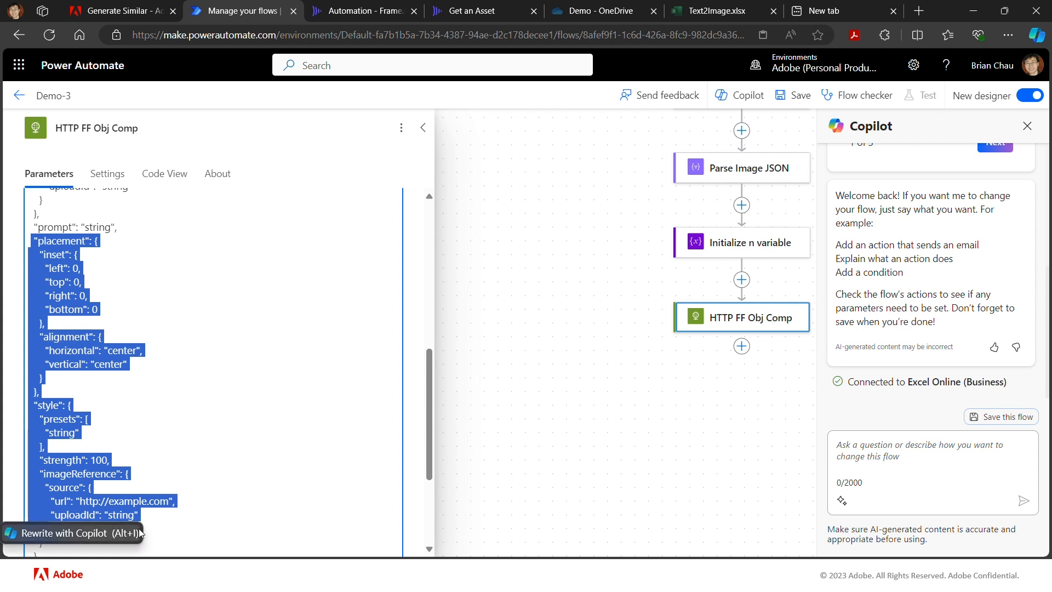
{"action": "scroll", "coordinate": [201, 509], "scroll_direction": "down", "scroll_amount": 2}
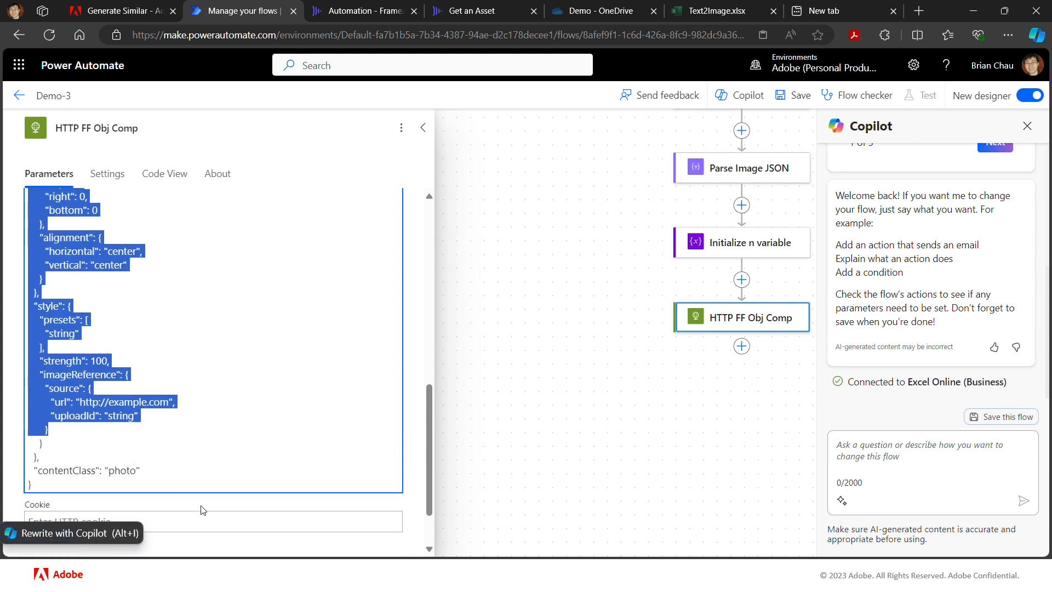
{"action": "scroll", "coordinate": [190, 479], "scroll_direction": "up", "scroll_amount": 1}
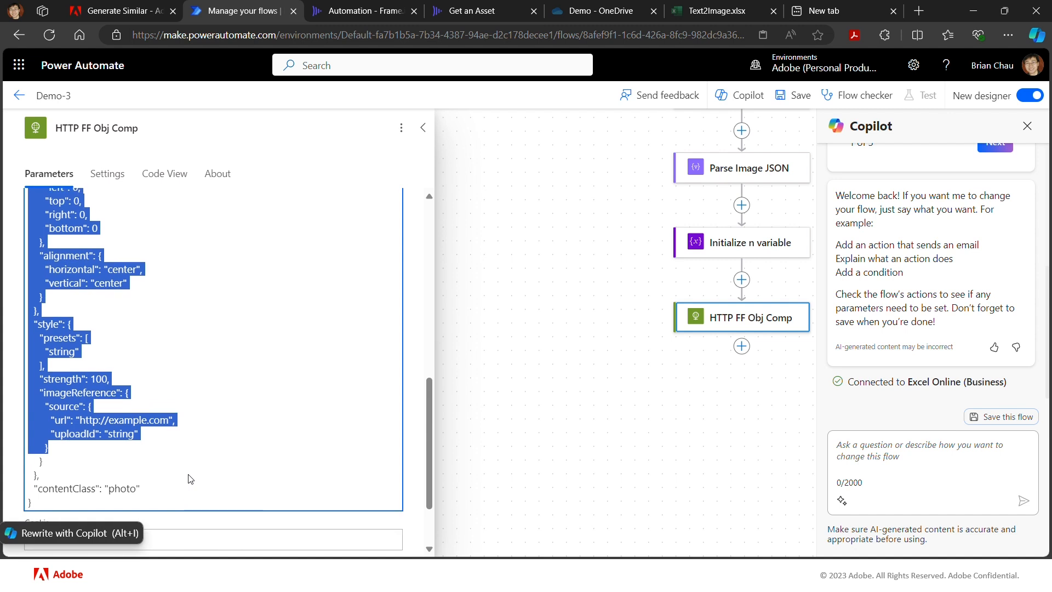
{"action": "left_click_drag", "start_coordinate": [39, 485], "coordinate": [4, 502]}
{"action": "key", "text": "Delete"}
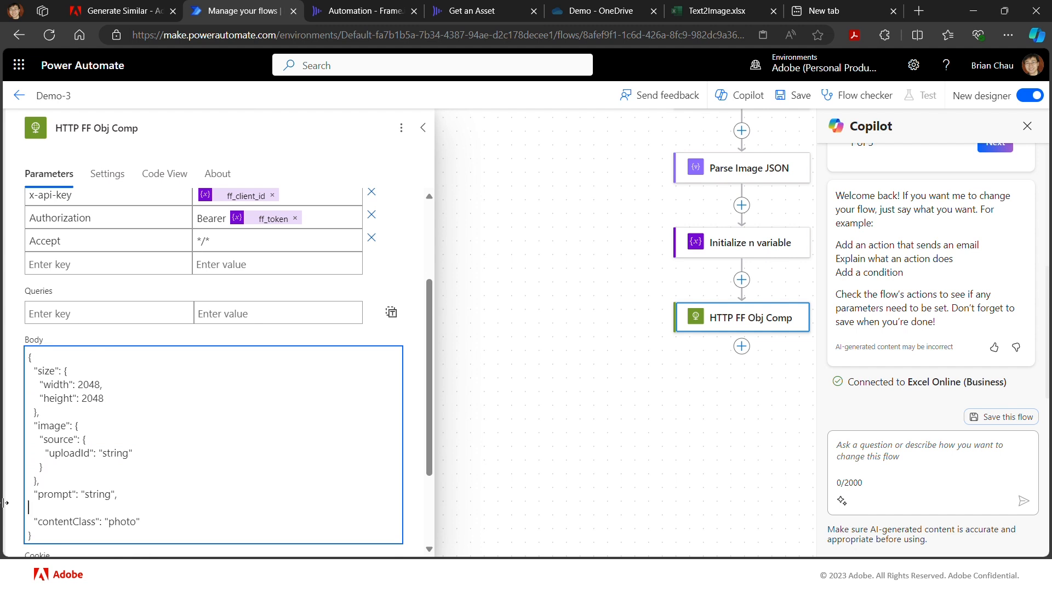
{"action": "key", "text": "Delete"}
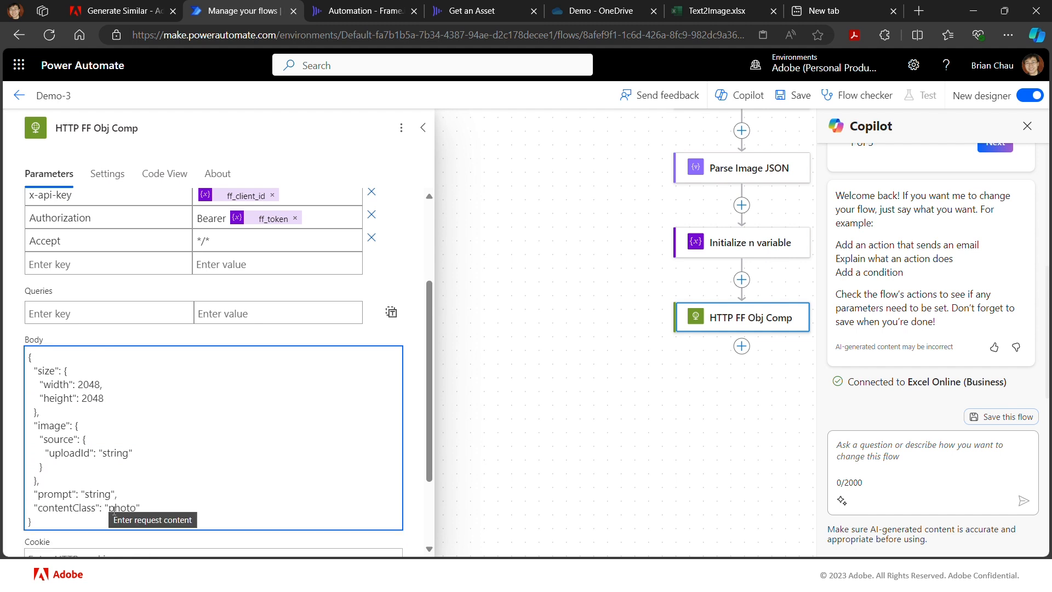
- Replace the prompt placeholder in the body with Column1 from List rows present in a table, and close the Copilot pane
{"action": "double_click", "coordinate": [98, 495]}
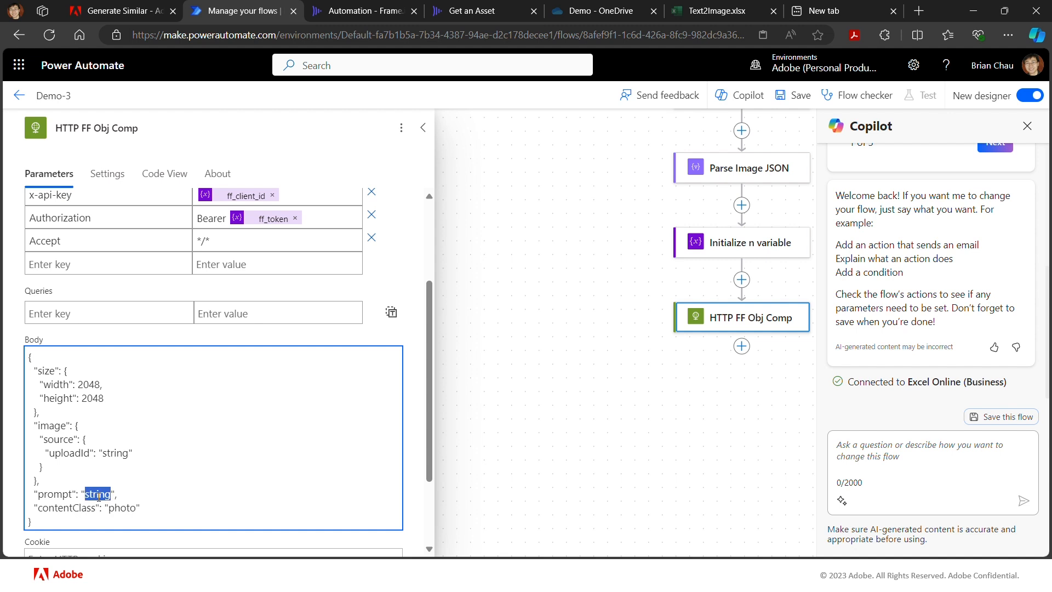
{"action": "key", "text": "BackSpace"}
{"action": "scroll", "coordinate": [537, 288], "scroll_direction": "up", "scroll_amount": 3}
{"action": "scroll", "coordinate": [537, 287], "scroll_direction": "up", "scroll_amount": 2}
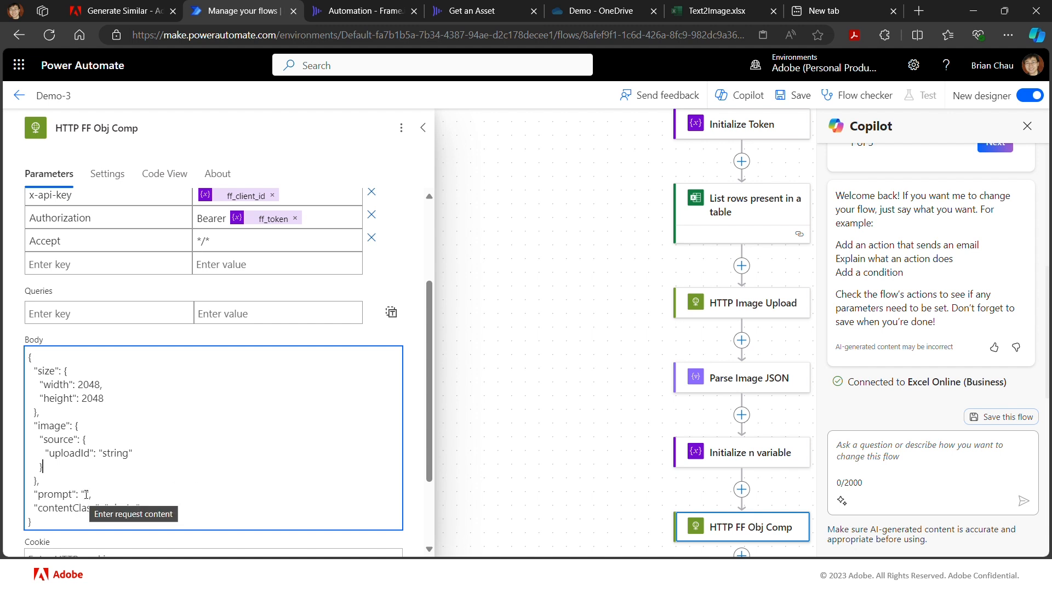
{"action": "left_click", "coordinate": [414, 327]}
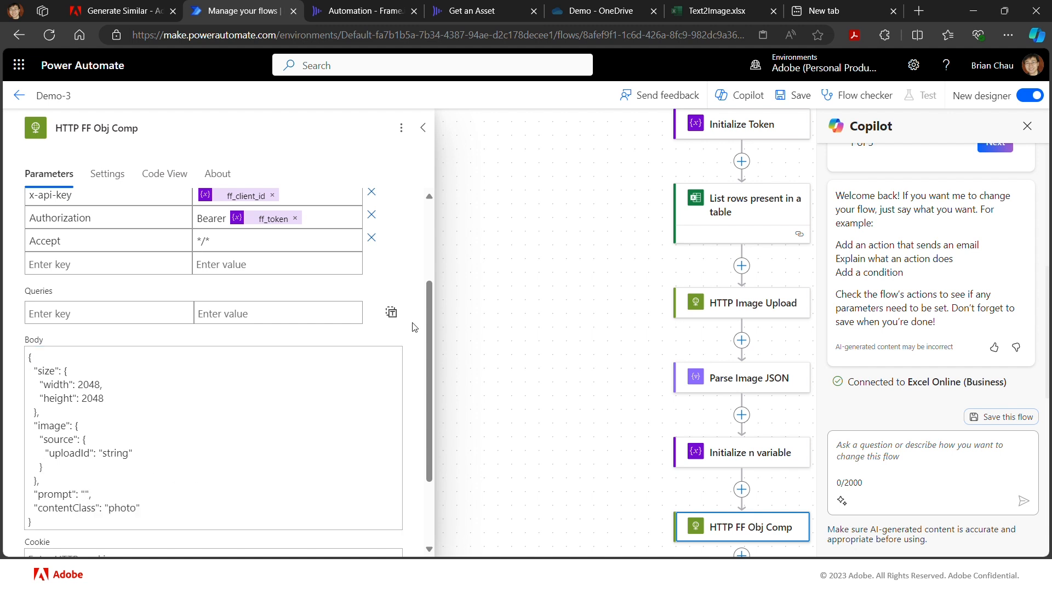
{"action": "scroll", "coordinate": [415, 327], "scroll_direction": "down", "scroll_amount": 3}
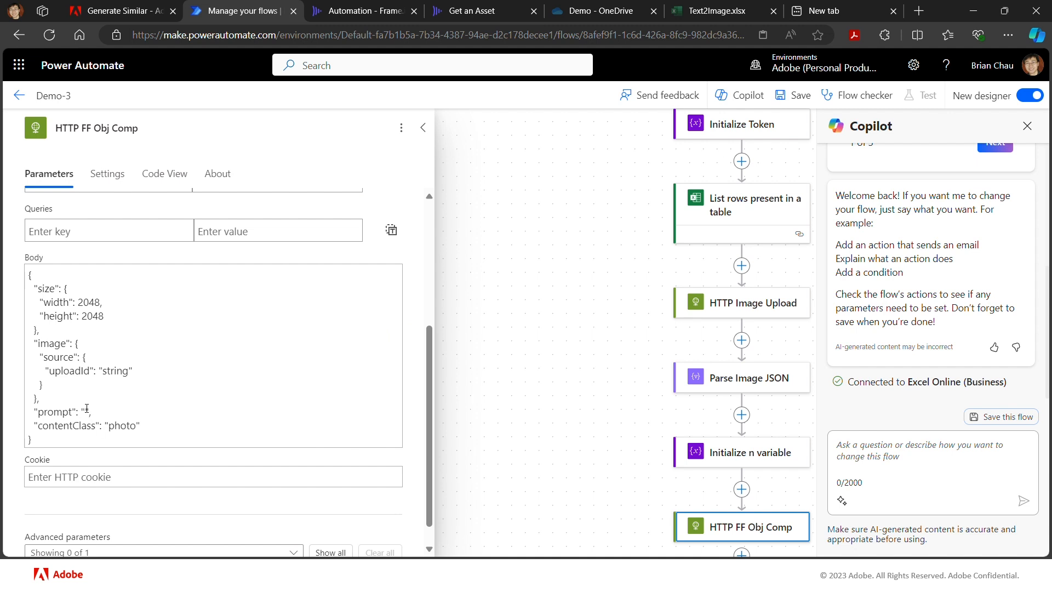
{"action": "left_click", "coordinate": [86, 409]}
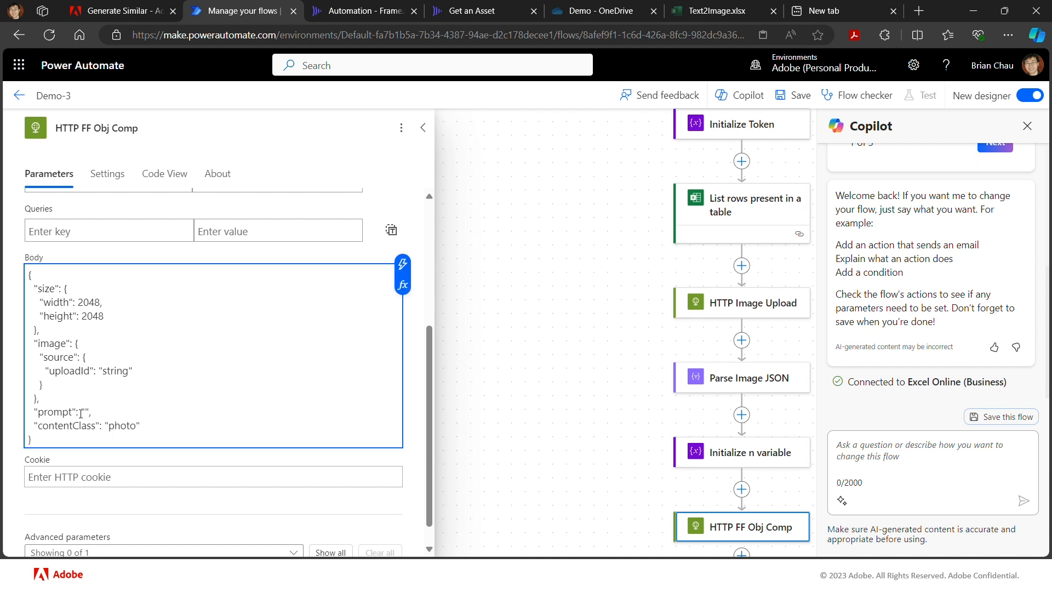
{"action": "left_click", "coordinate": [403, 267]}
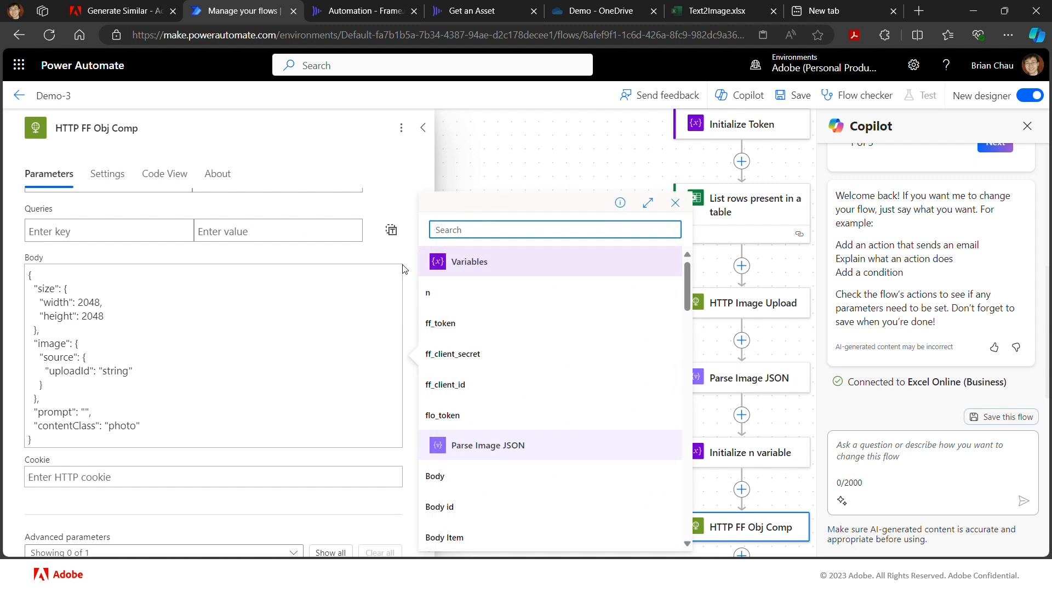
{"action": "scroll", "coordinate": [481, 307], "scroll_direction": "down", "scroll_amount": 10}
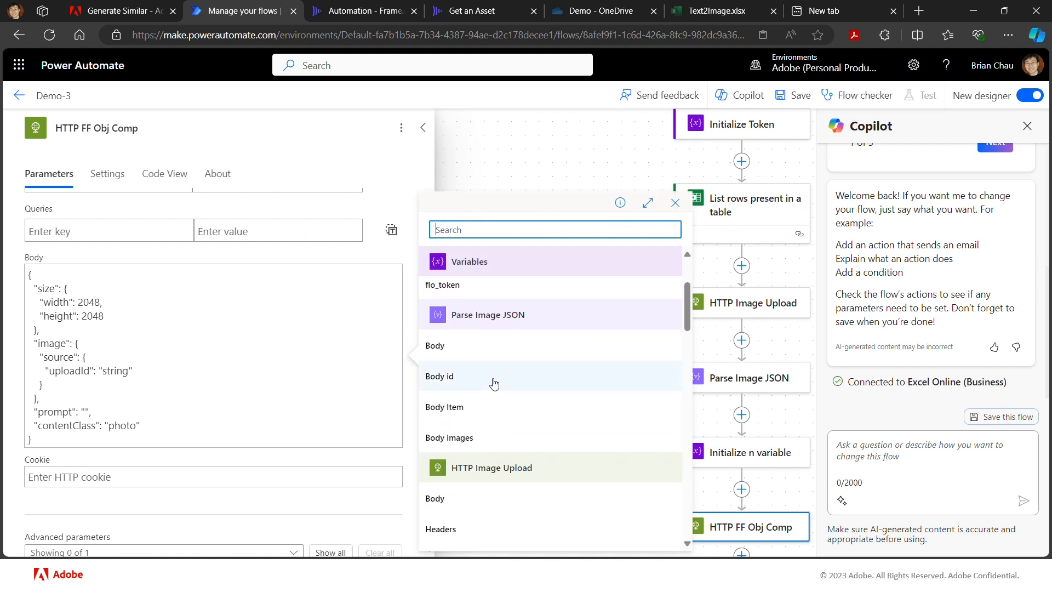
{"action": "scroll", "coordinate": [495, 383], "scroll_direction": "down", "scroll_amount": 3}
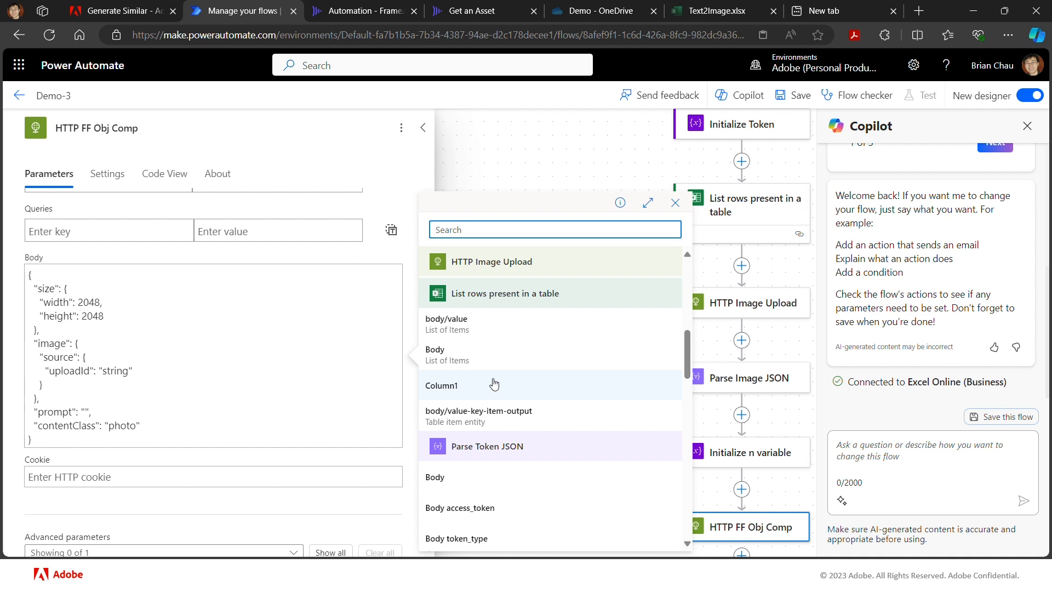
{"action": "left_click", "coordinate": [494, 385]}
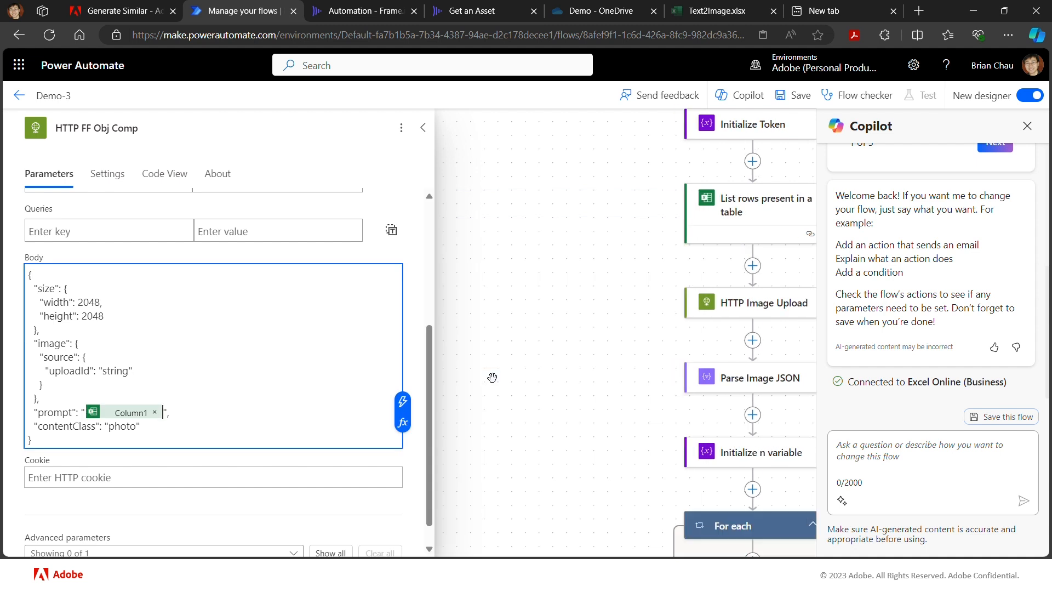
{"action": "left_click", "coordinate": [1026, 127]}
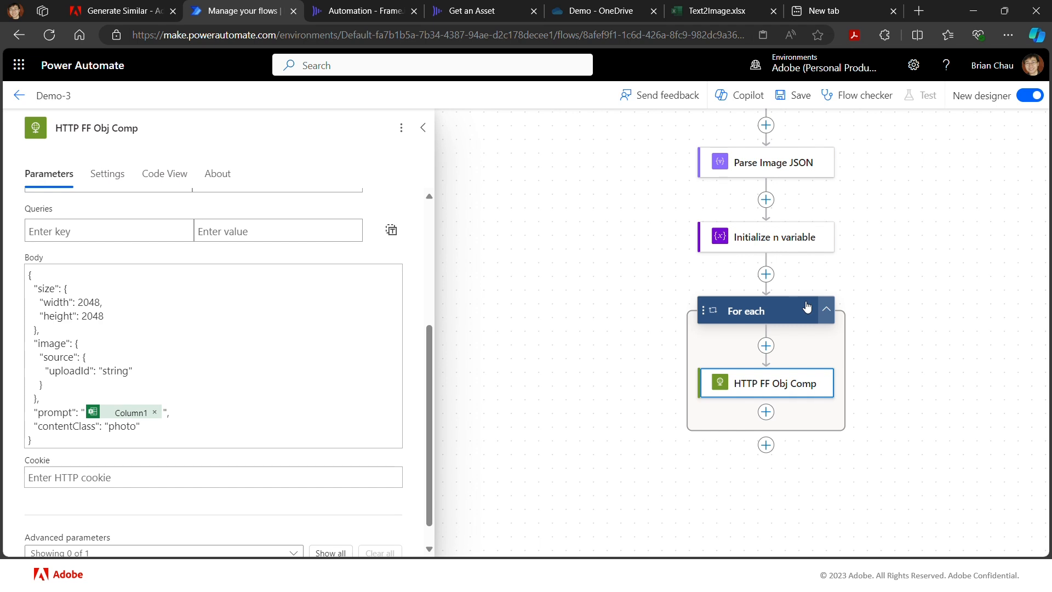
- Replace the uploadId placeholder string in the request body with Body id from Parse Image JSON, and save the flow
{"action": "double_click", "coordinate": [120, 371]}
{"action": "key", "text": "BackSpace"}
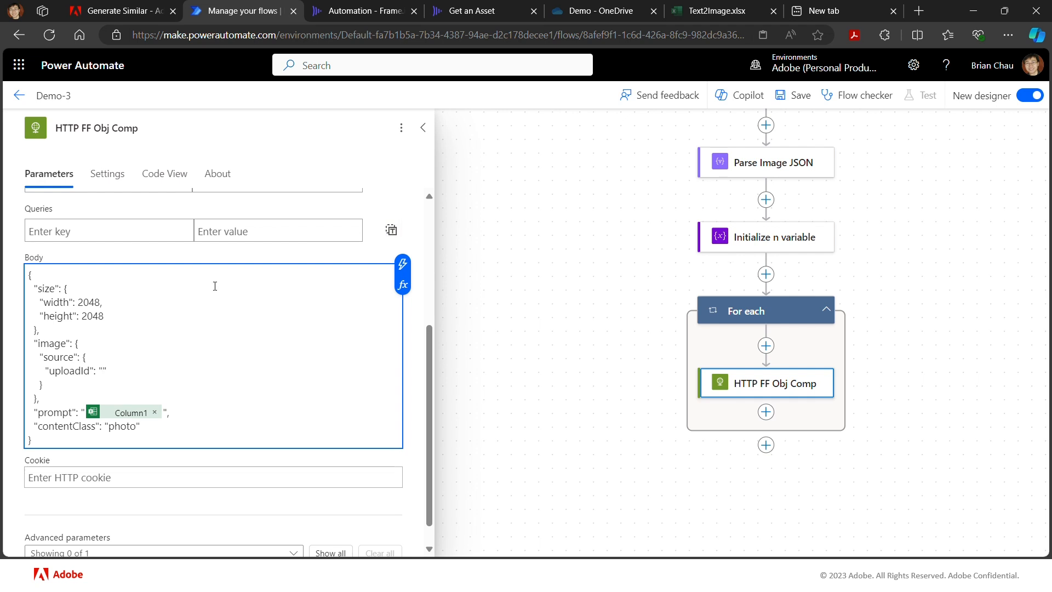
{"action": "left_click", "coordinate": [402, 263]}
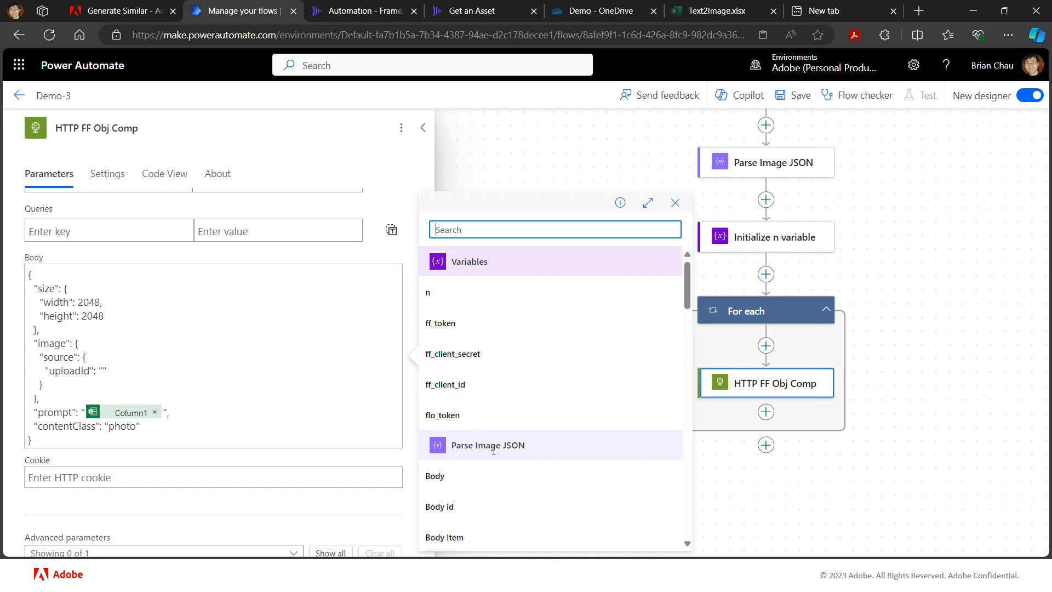
{"action": "scroll", "coordinate": [512, 462], "scroll_direction": "down", "scroll_amount": 1}
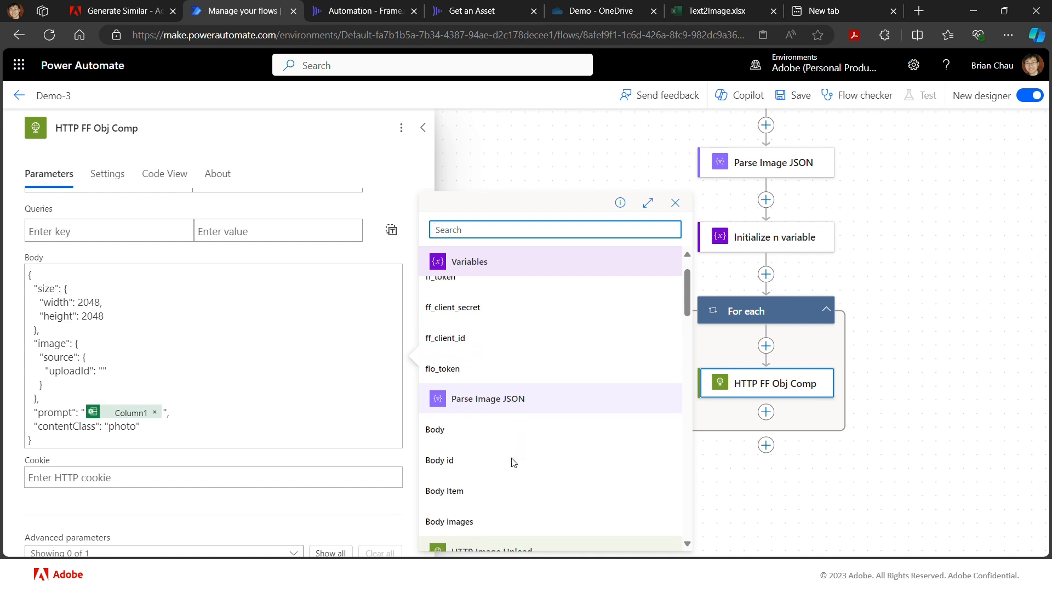
{"action": "scroll", "coordinate": [512, 464], "scroll_direction": "down", "scroll_amount": 1}
{"action": "scroll", "coordinate": [512, 464], "scroll_direction": "down", "scroll_amount": 1}
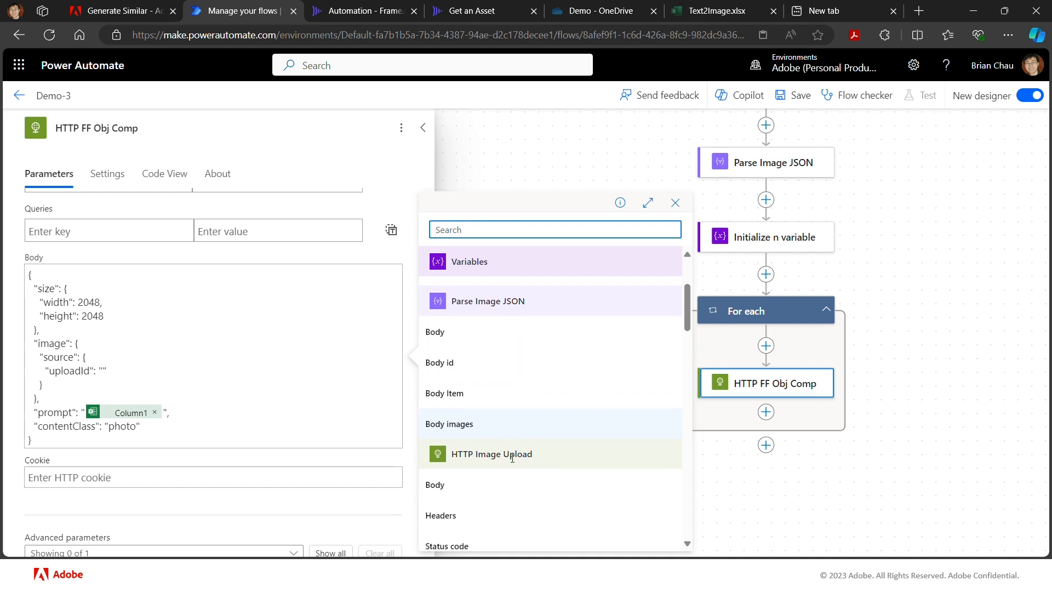
{"action": "left_click", "coordinate": [459, 366]}
{"action": "left_click", "coordinate": [458, 363]}
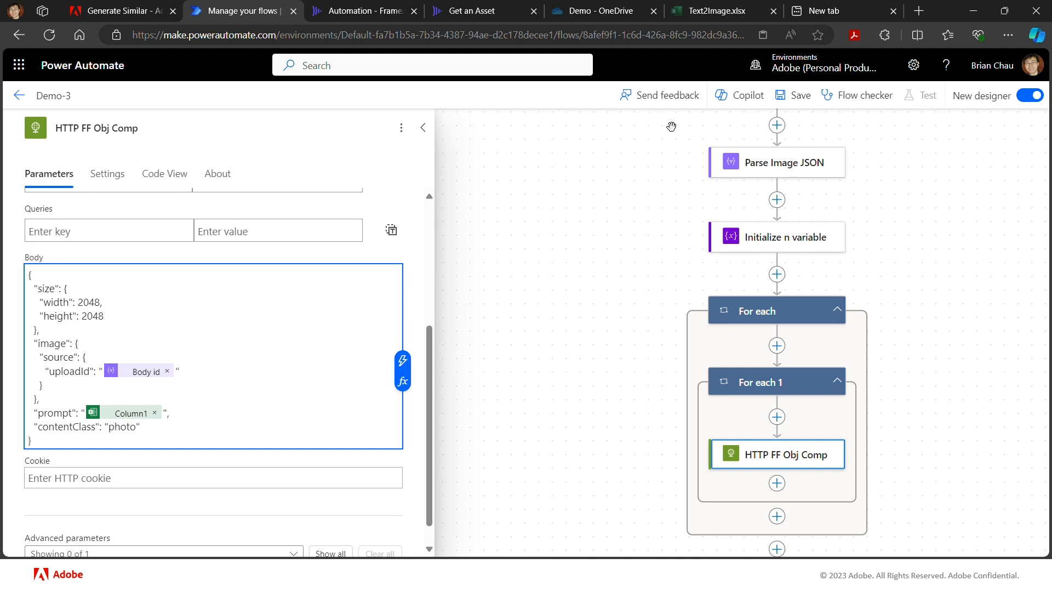
{"action": "left_click", "coordinate": [799, 98]}
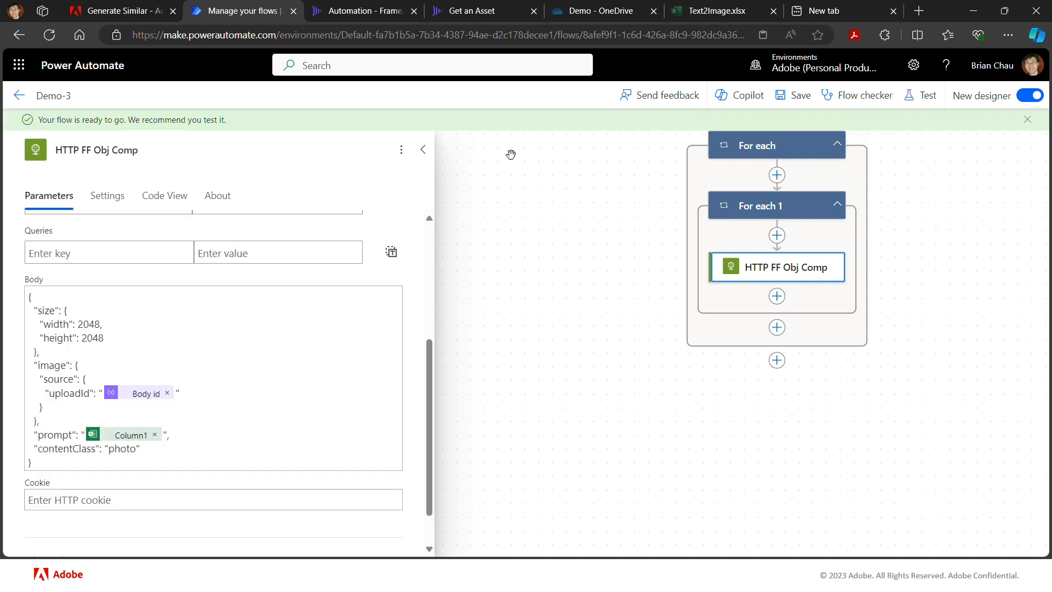
- Switch to Frame.io, run the Demo-3 custom action on cream1.png in the Obj Comp folder, and dismiss the message
{"action": "left_click", "coordinate": [359, 12]}
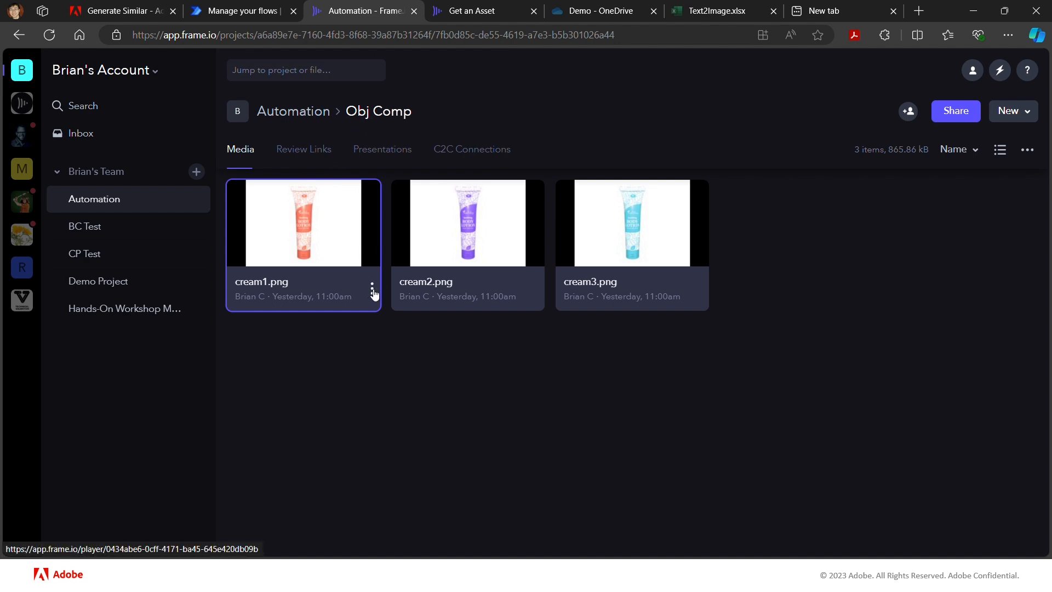
{"action": "left_click", "coordinate": [372, 288]}
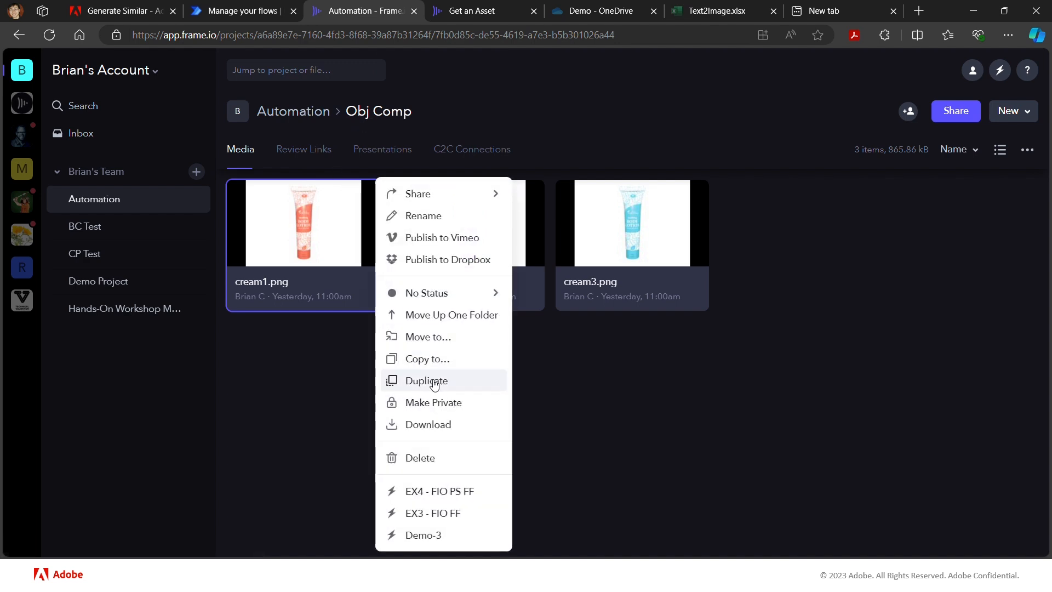
{"action": "left_click", "coordinate": [446, 535]}
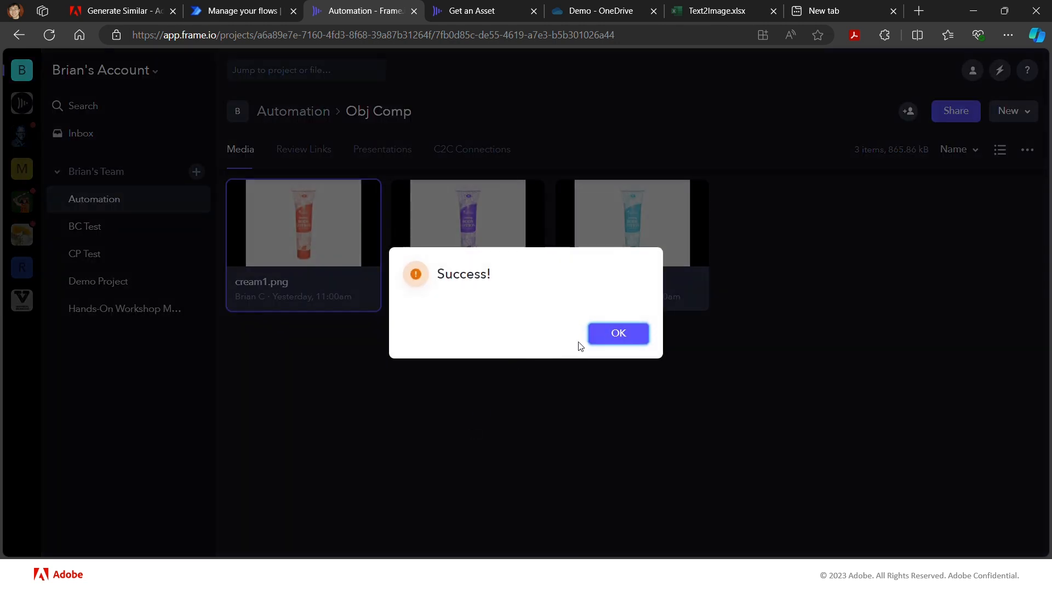
{"action": "left_click", "coordinate": [606, 340]}
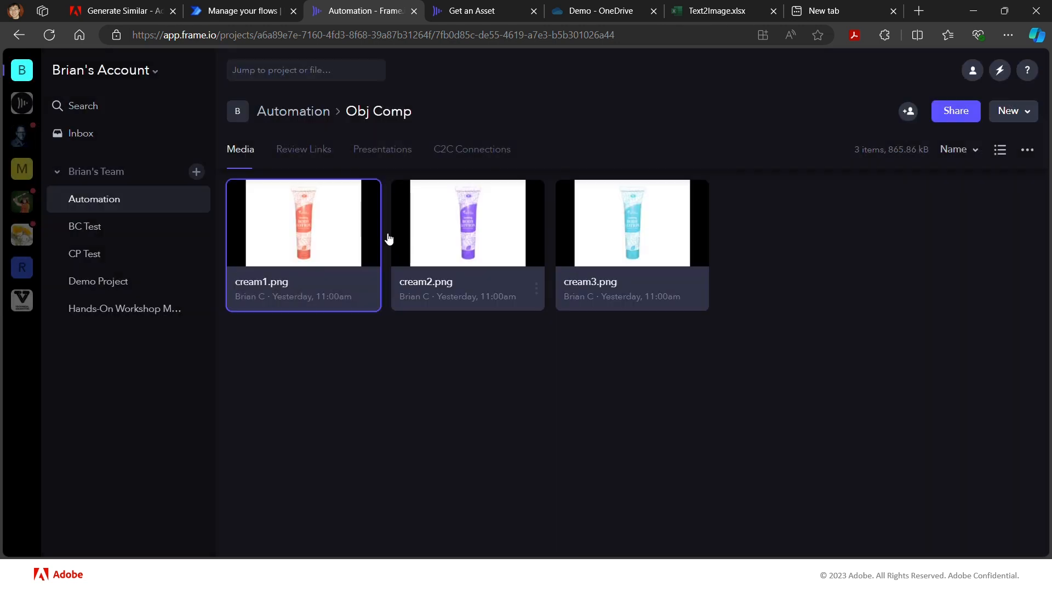
- Switch back to Power Automate, open the most recent run in Demo-3's run history, and follow its actions to the For each loop
{"action": "left_click", "coordinate": [241, 11]}
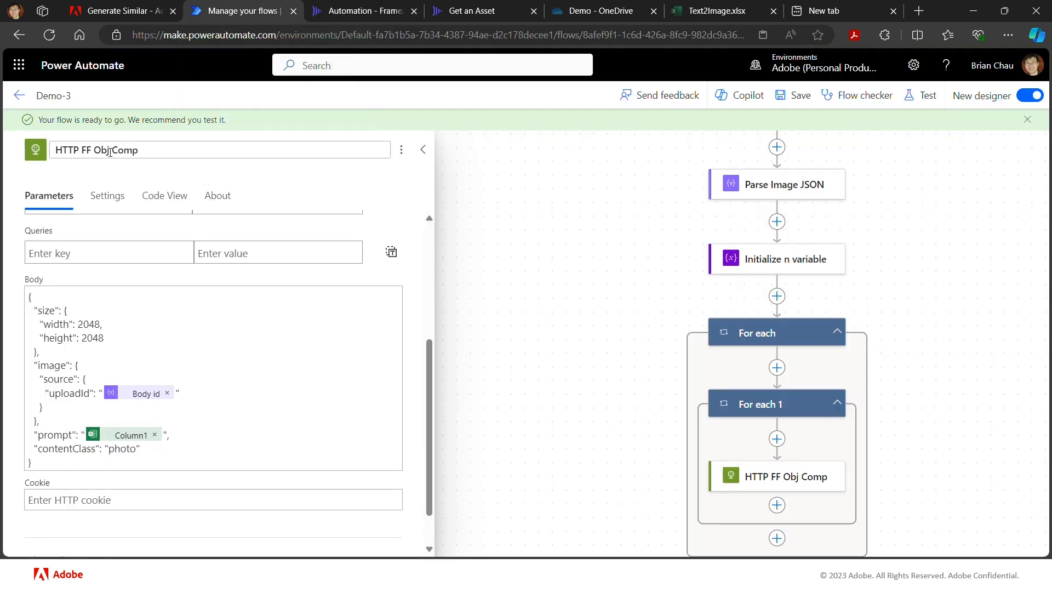
{"action": "left_click", "coordinate": [17, 99]}
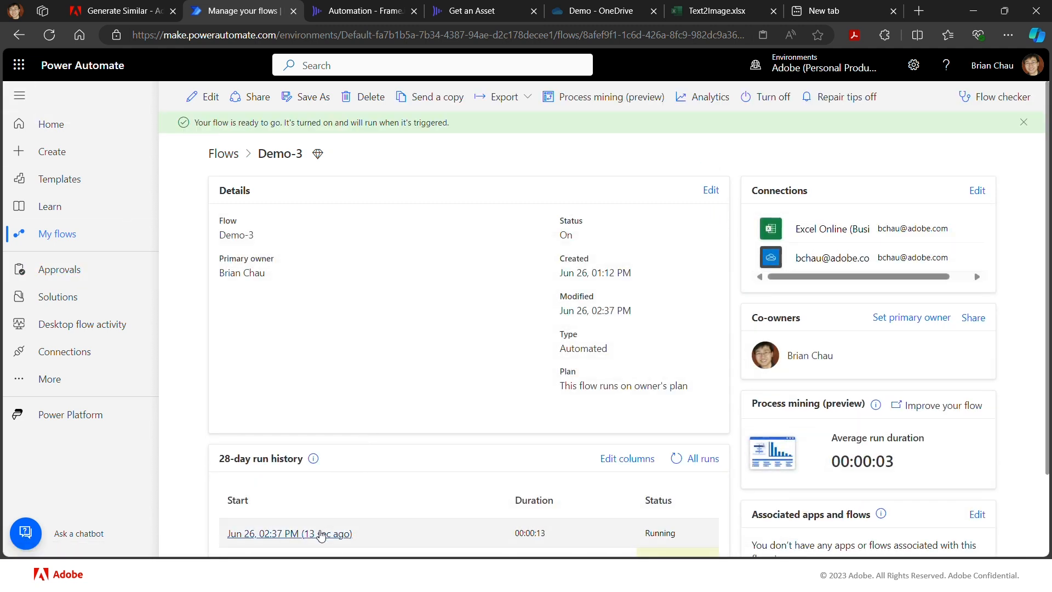
{"action": "left_click", "coordinate": [320, 533]}
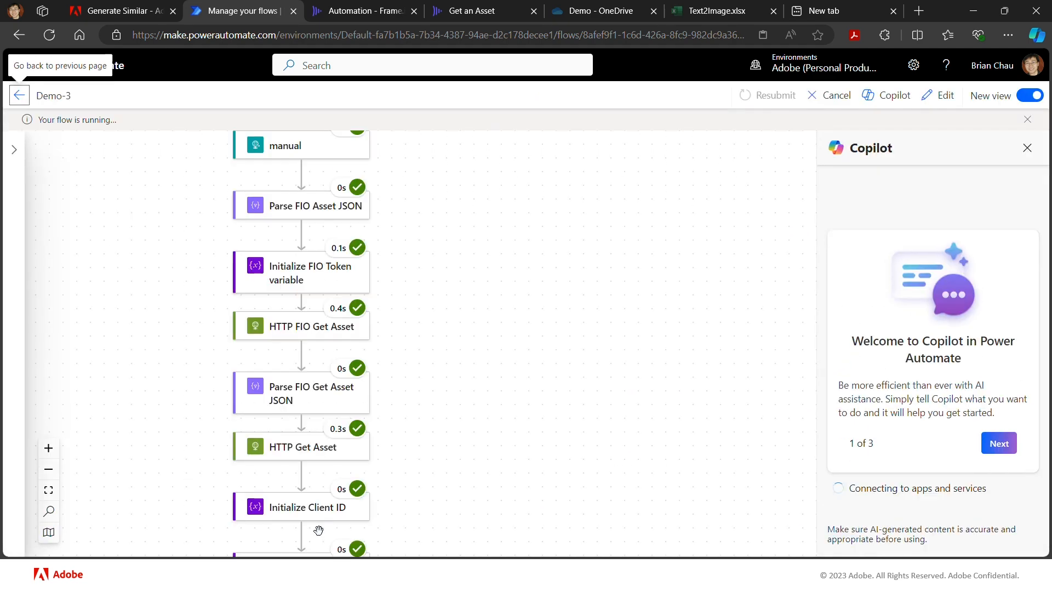
{"action": "scroll", "coordinate": [455, 462], "scroll_direction": "down", "scroll_amount": 10}
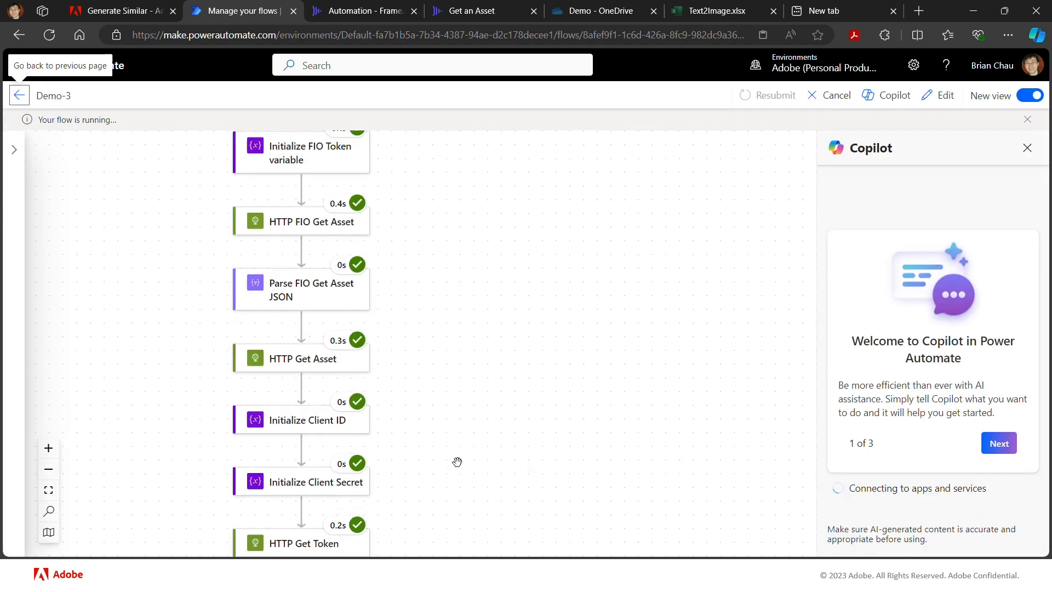
{"action": "scroll", "coordinate": [457, 461], "scroll_direction": "down", "scroll_amount": 5}
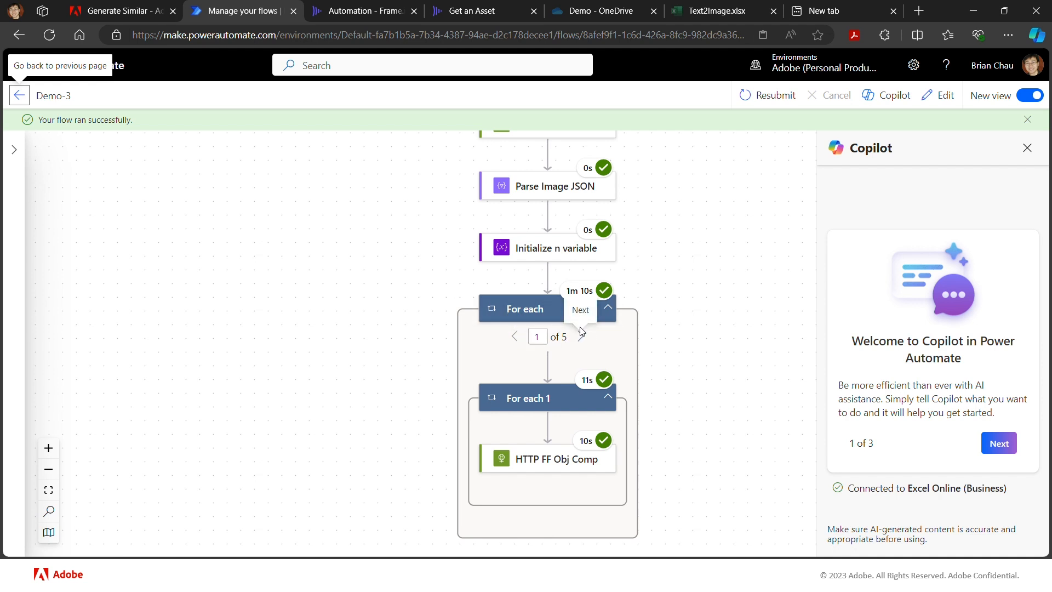
- Review the run's actions around List rows present in a table and check the prompt rows in the Text2Image.xlsx workbook
{"action": "scroll", "coordinate": [665, 213], "scroll_direction": "up", "scroll_amount": 2}
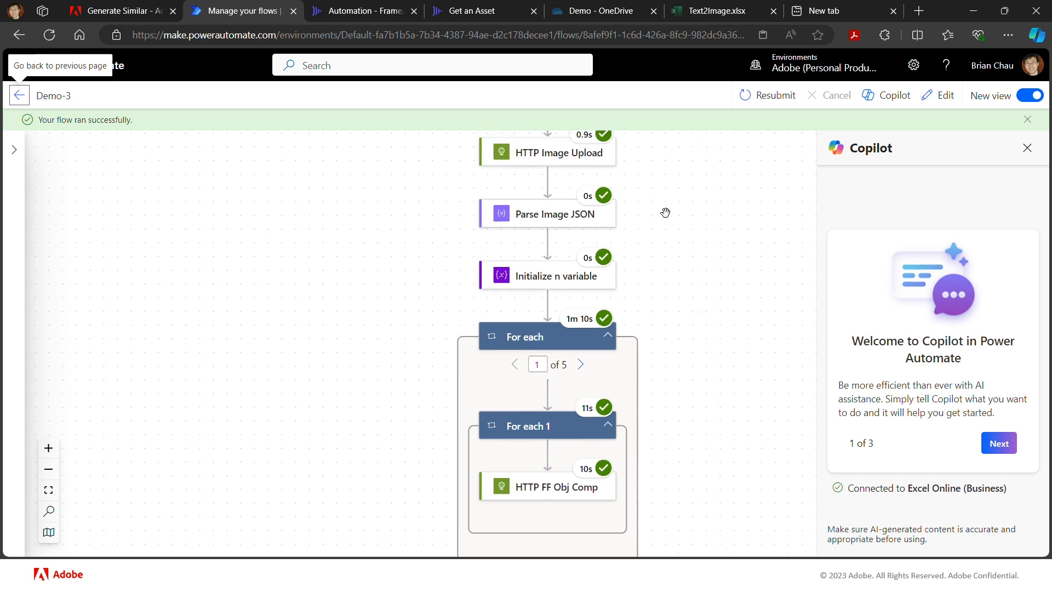
{"action": "scroll", "coordinate": [665, 213], "scroll_direction": "up", "scroll_amount": 5}
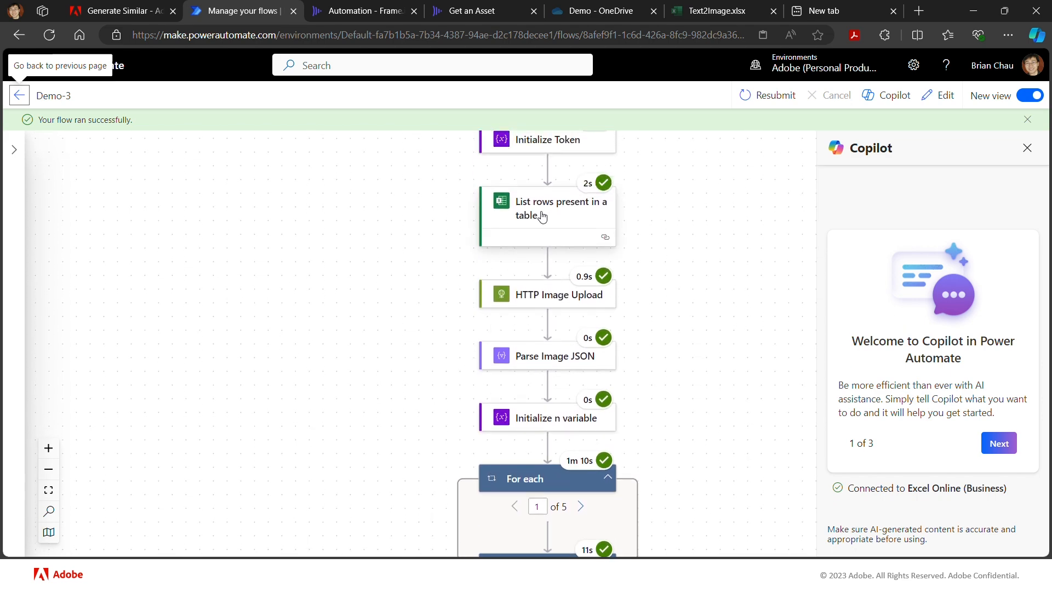
{"action": "scroll", "coordinate": [668, 208], "scroll_direction": "down", "scroll_amount": 3}
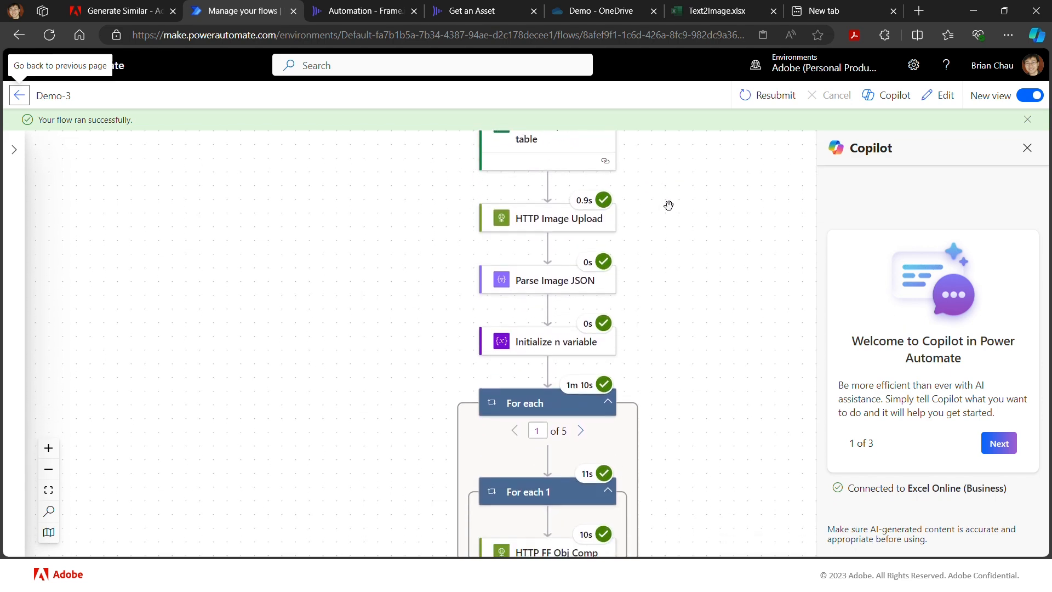
{"action": "left_click", "coordinate": [723, 9]}
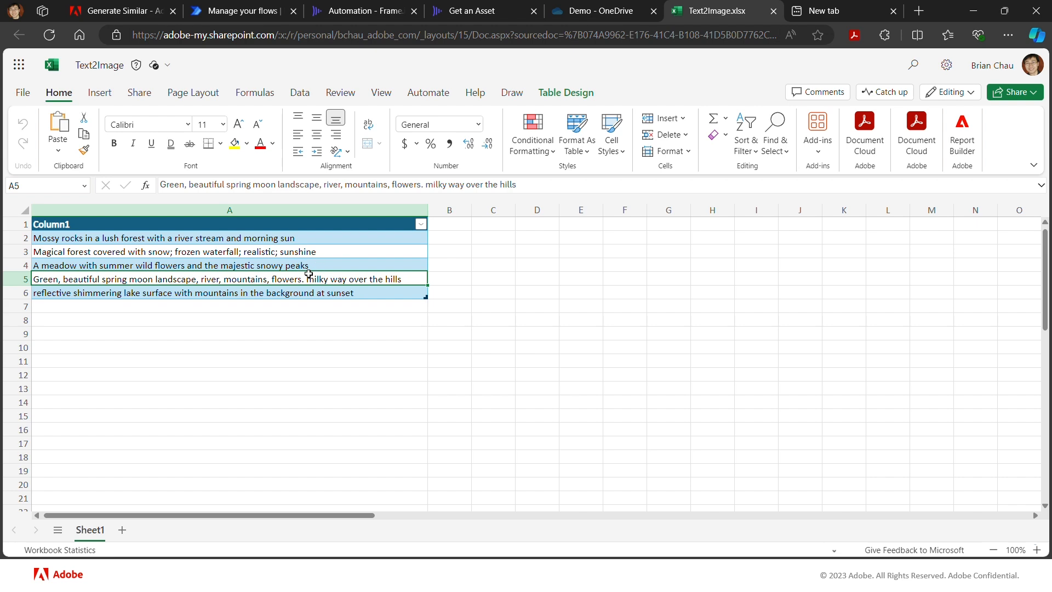
- Return to the flow run, open HTTP FF Obj Comp in the first loop iteration, and examine its output status code, headers and body
{"action": "left_click", "coordinate": [250, 10]}
{"action": "scroll", "coordinate": [437, 385], "scroll_direction": "down", "scroll_amount": 3}
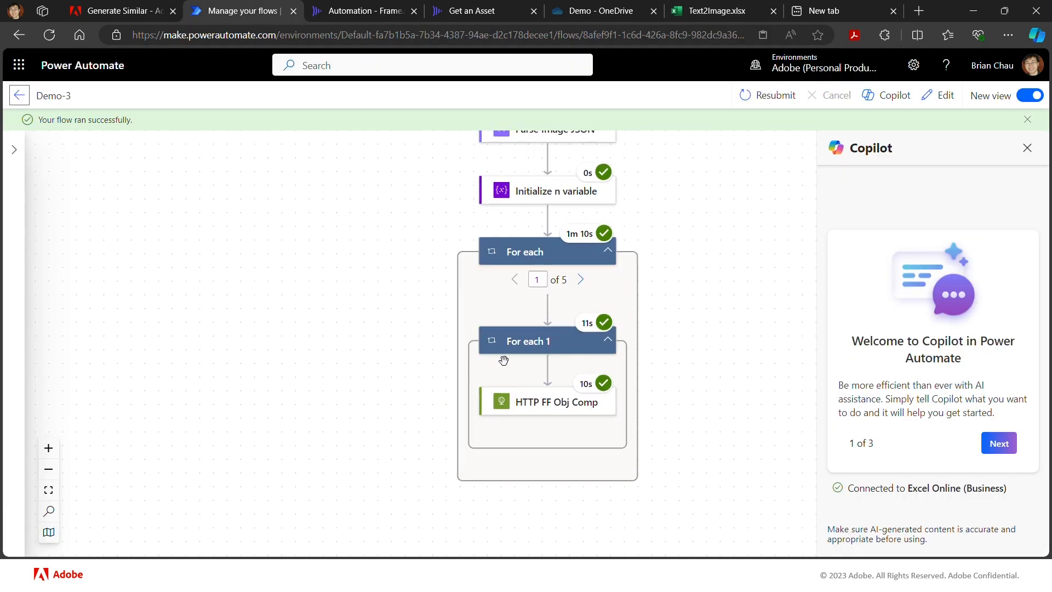
{"action": "left_click", "coordinate": [537, 403]}
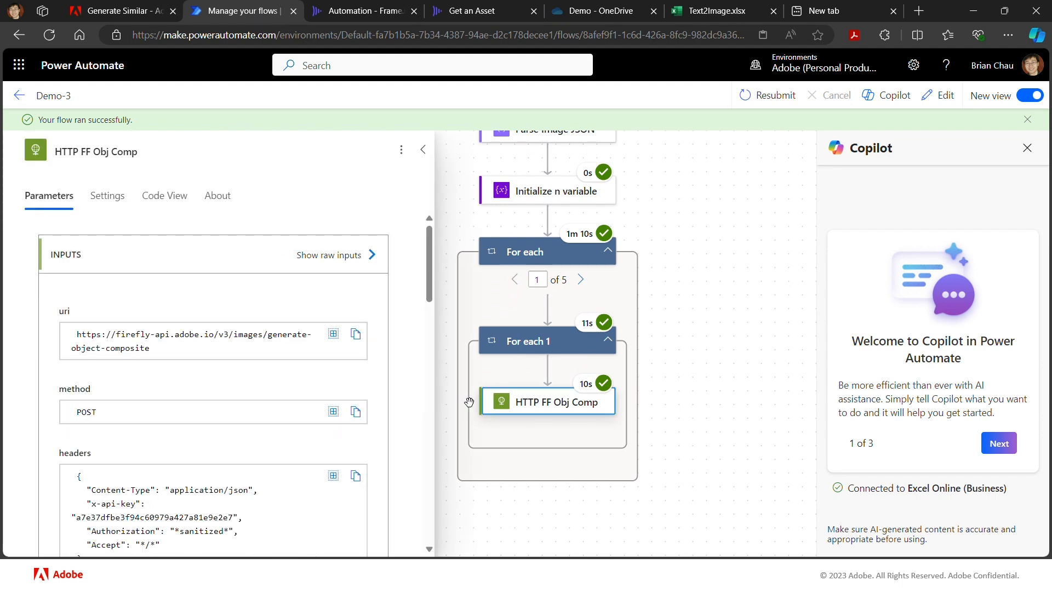
{"action": "scroll", "coordinate": [406, 397], "scroll_direction": "down", "scroll_amount": 3}
{"action": "scroll", "coordinate": [406, 396], "scroll_direction": "down", "scroll_amount": 10}
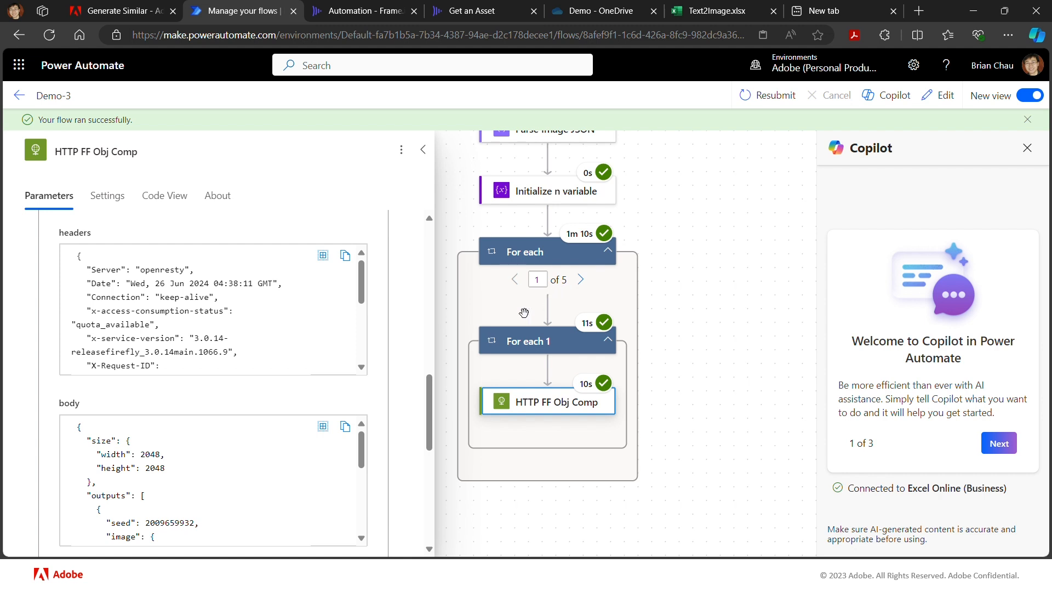
{"action": "scroll", "coordinate": [305, 401], "scroll_direction": "down", "scroll_amount": 10}
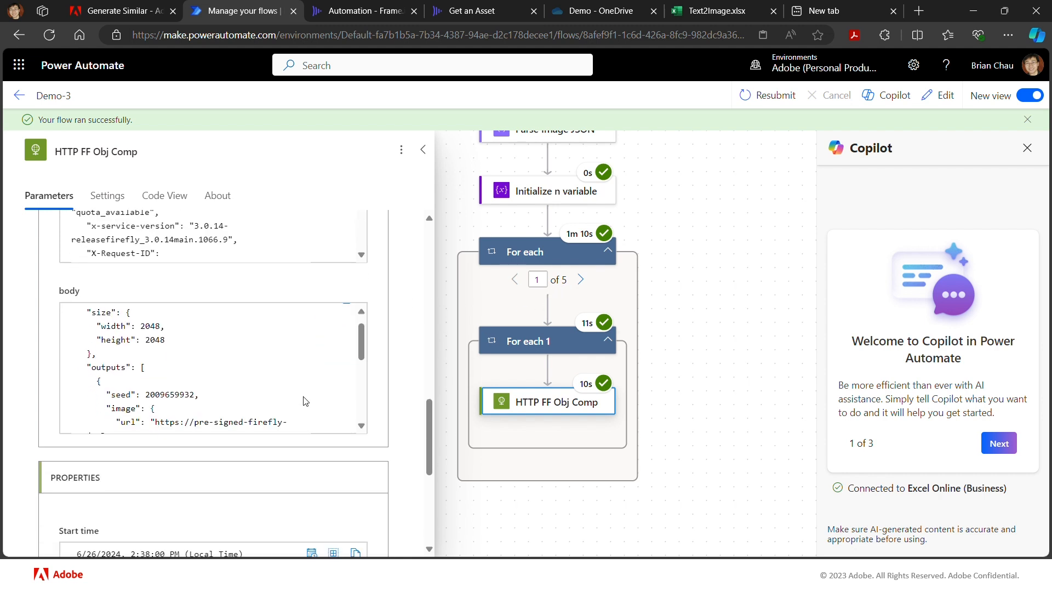
{"action": "scroll", "coordinate": [305, 401], "scroll_direction": "up", "scroll_amount": 5}
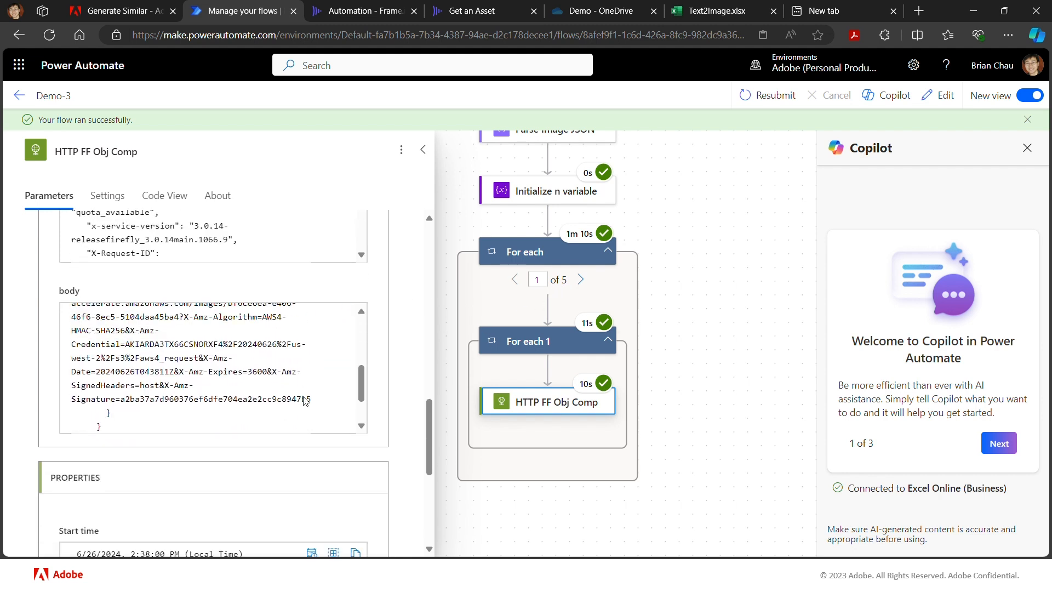
{"action": "scroll", "coordinate": [305, 401], "scroll_direction": "up", "scroll_amount": 1}
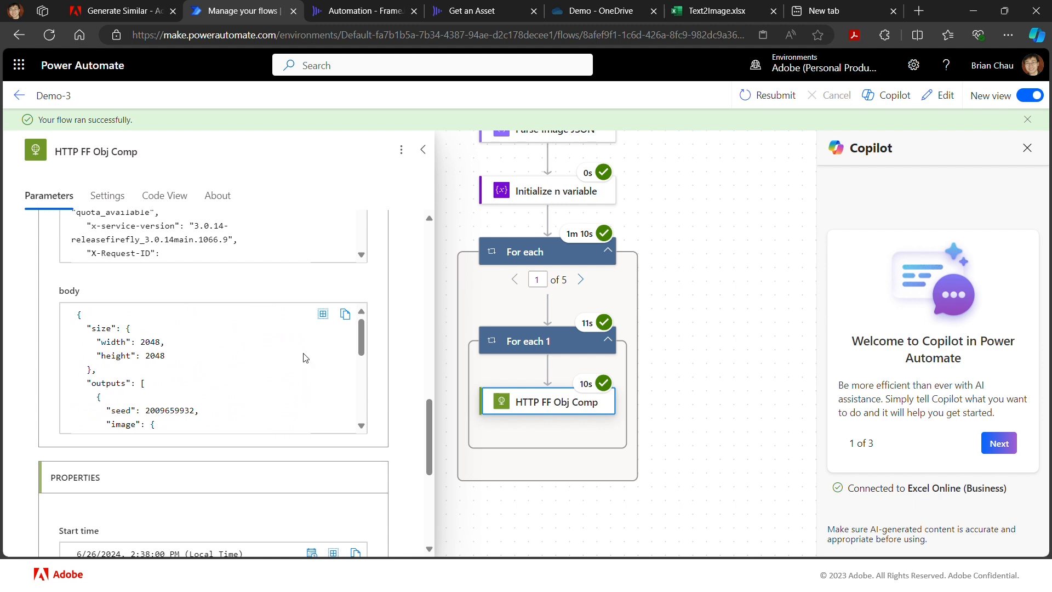
{"action": "scroll", "coordinate": [295, 243], "scroll_direction": "up", "scroll_amount": 1}
{"action": "scroll", "coordinate": [294, 242], "scroll_direction": "up", "scroll_amount": 3}
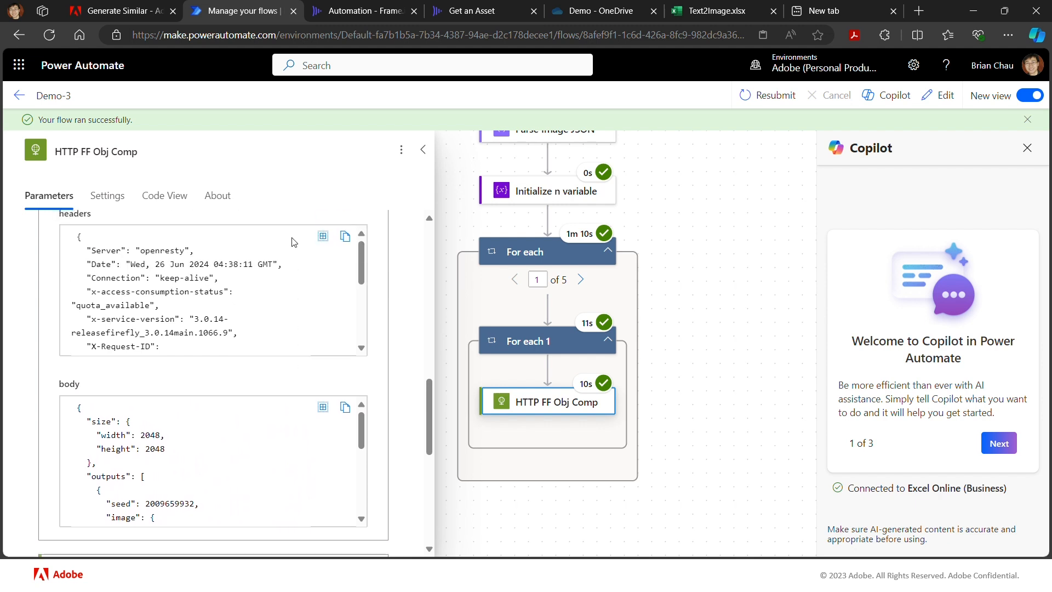
{"action": "scroll", "coordinate": [294, 243], "scroll_direction": "up", "scroll_amount": 1}
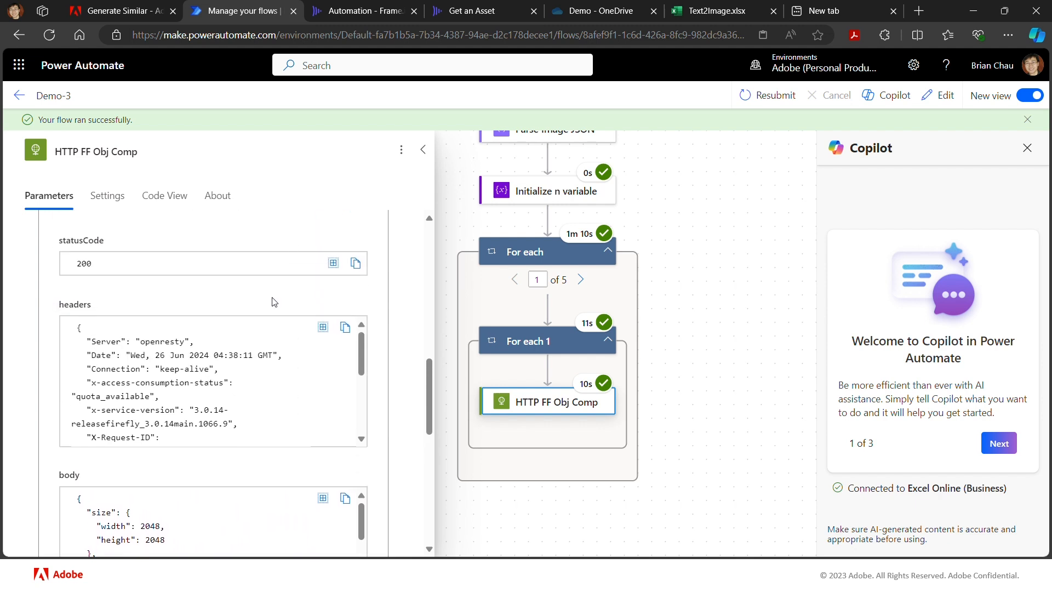
{"action": "scroll", "coordinate": [277, 347], "scroll_direction": "down", "scroll_amount": 3}
{"action": "scroll", "coordinate": [279, 353], "scroll_direction": "down", "scroll_amount": 2}
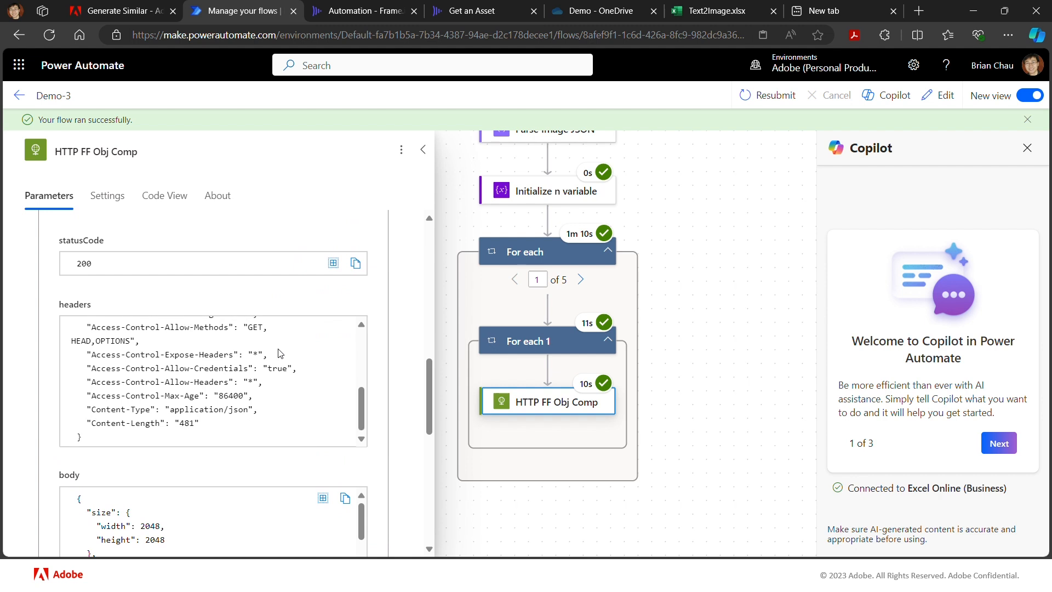
{"action": "scroll", "coordinate": [279, 353], "scroll_direction": "up", "scroll_amount": 2}
{"action": "scroll", "coordinate": [280, 353], "scroll_direction": "up", "scroll_amount": 4}
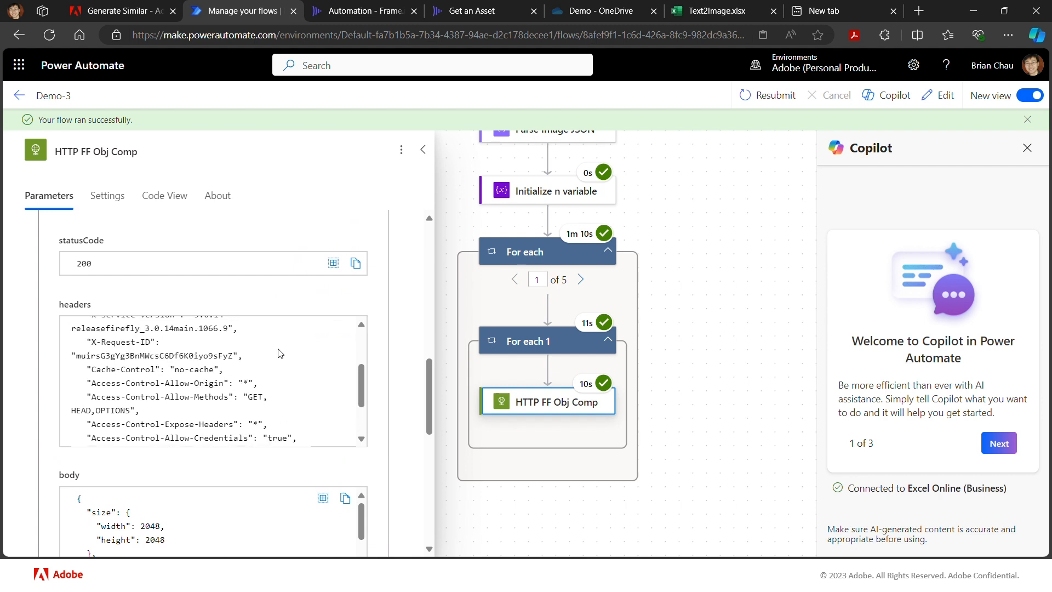
{"action": "scroll", "coordinate": [280, 353], "scroll_direction": "up", "scroll_amount": 2}
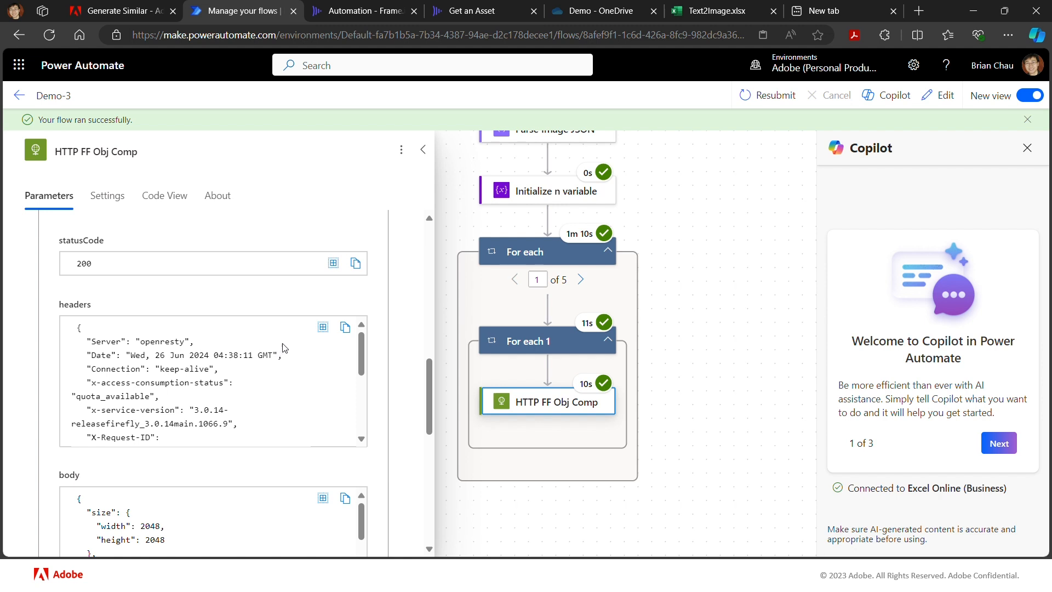
- Examine the HTTP FF Obj Comp input headers and body, including the uploadId and prompt sent to Firefly
{"action": "scroll", "coordinate": [301, 316], "scroll_direction": "up", "scroll_amount": 3}
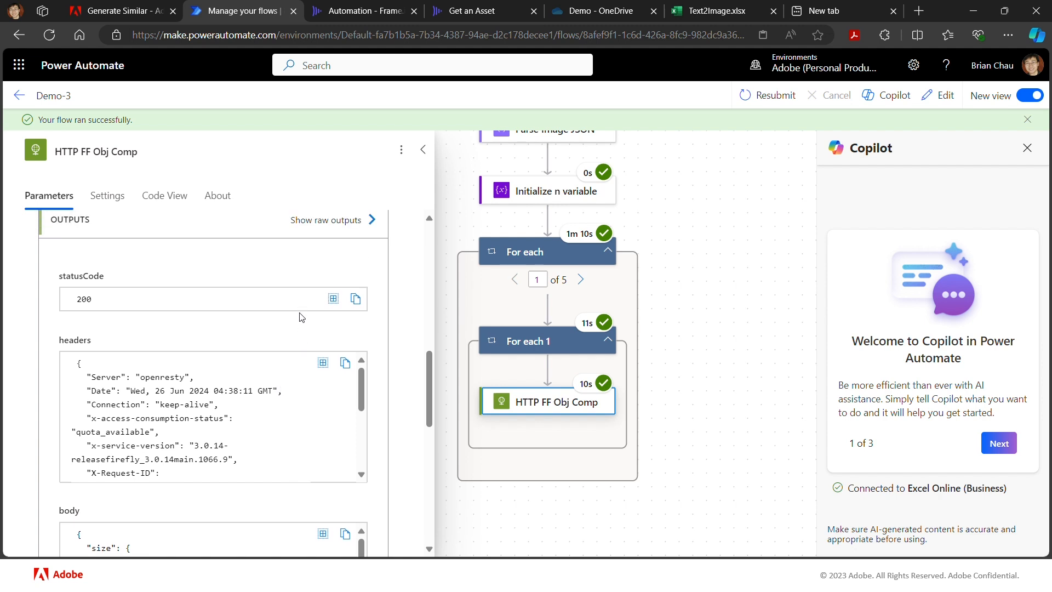
{"action": "scroll", "coordinate": [301, 317], "scroll_direction": "up", "scroll_amount": 1}
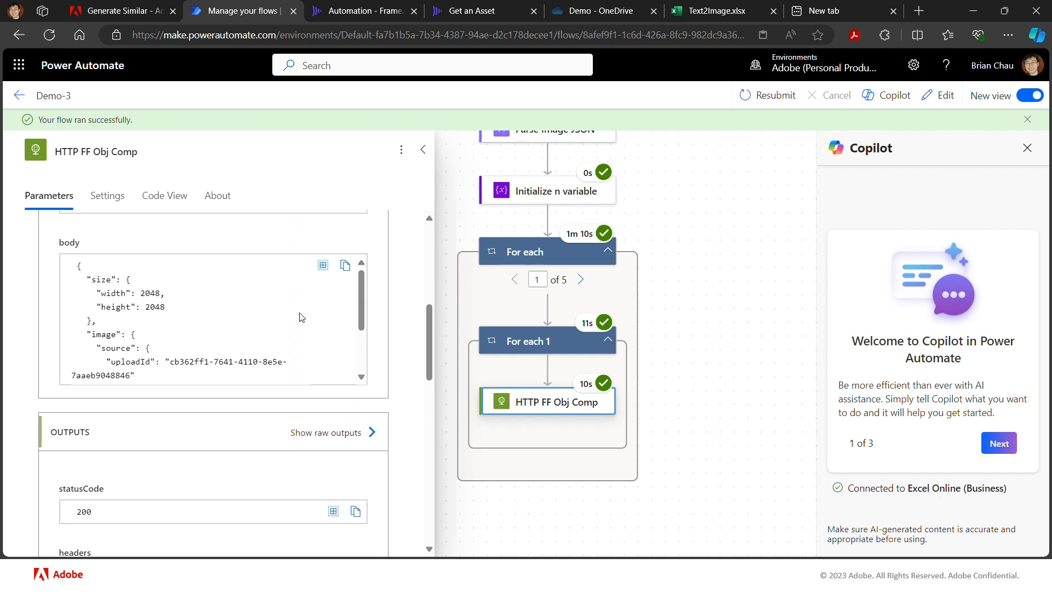
{"action": "scroll", "coordinate": [301, 317], "scroll_direction": "up", "scroll_amount": 2}
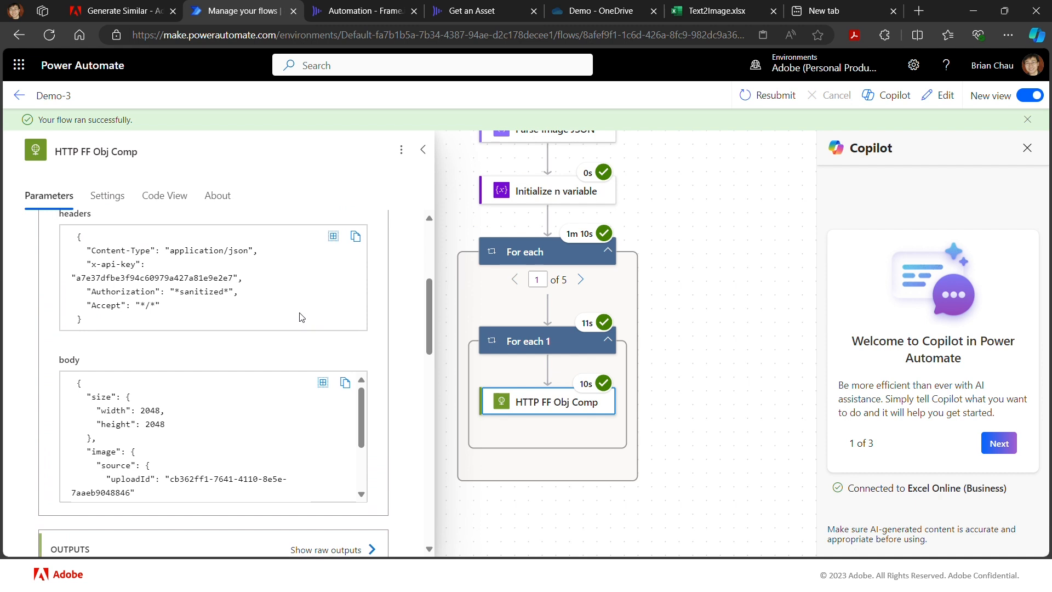
{"action": "scroll", "coordinate": [301, 317], "scroll_direction": "down", "scroll_amount": 5}
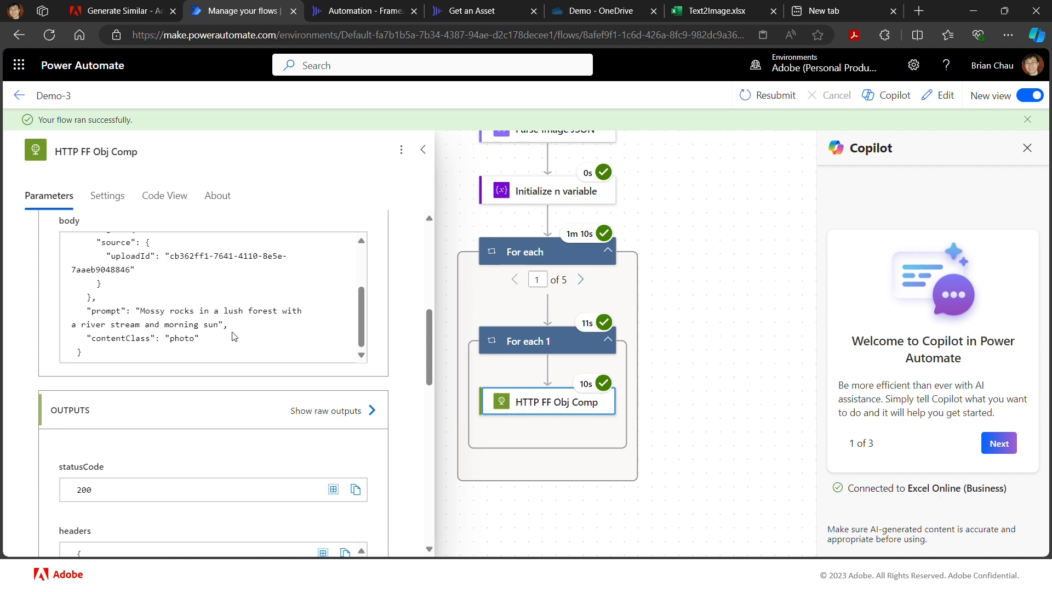
{"action": "scroll", "coordinate": [232, 334], "scroll_direction": "down", "scroll_amount": 3}
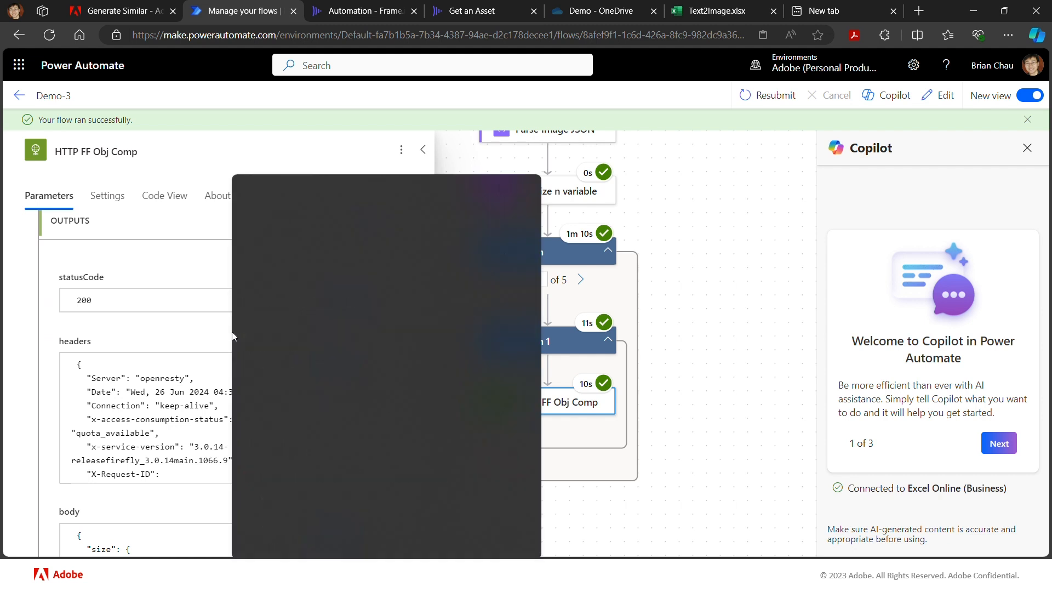
- Examine the HTTP FF Obj Comp output headers and body down to the generated image's URL
{"action": "scroll", "coordinate": [232, 334], "scroll_direction": "down", "scroll_amount": 2}
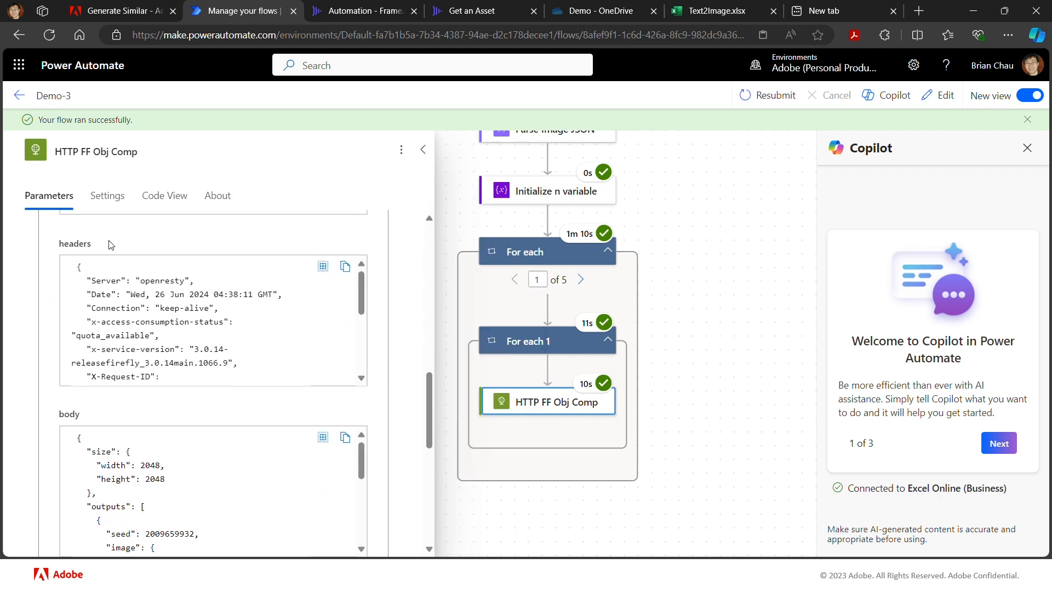
{"action": "scroll", "coordinate": [111, 245], "scroll_direction": "up", "scroll_amount": 1}
{"action": "scroll", "coordinate": [169, 286], "scroll_direction": "down", "scroll_amount": 4}
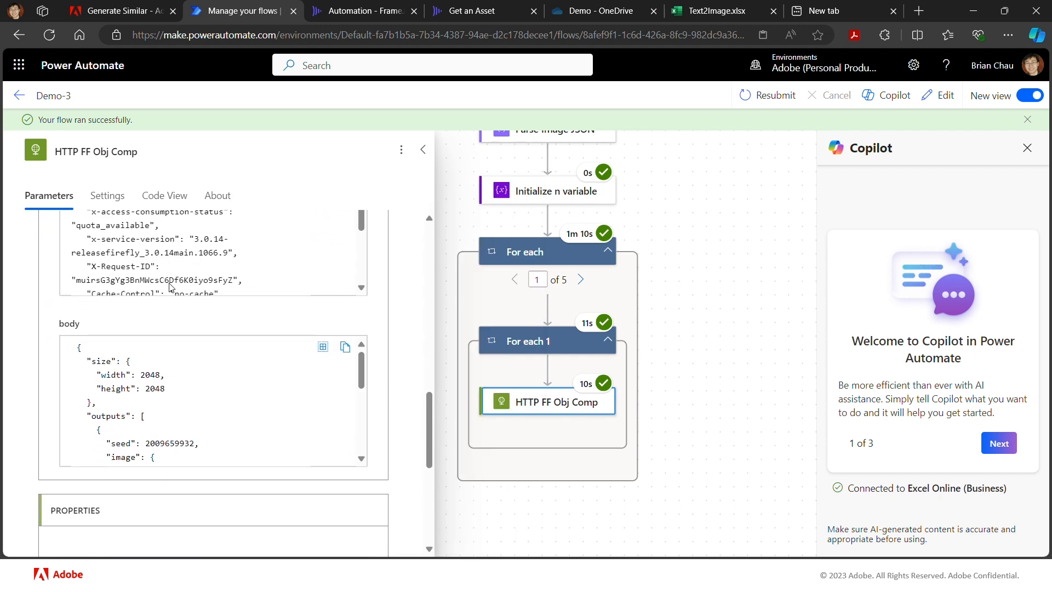
{"action": "scroll", "coordinate": [171, 285], "scroll_direction": "down", "scroll_amount": 1}
{"action": "scroll", "coordinate": [221, 409], "scroll_direction": "down", "scroll_amount": 2}
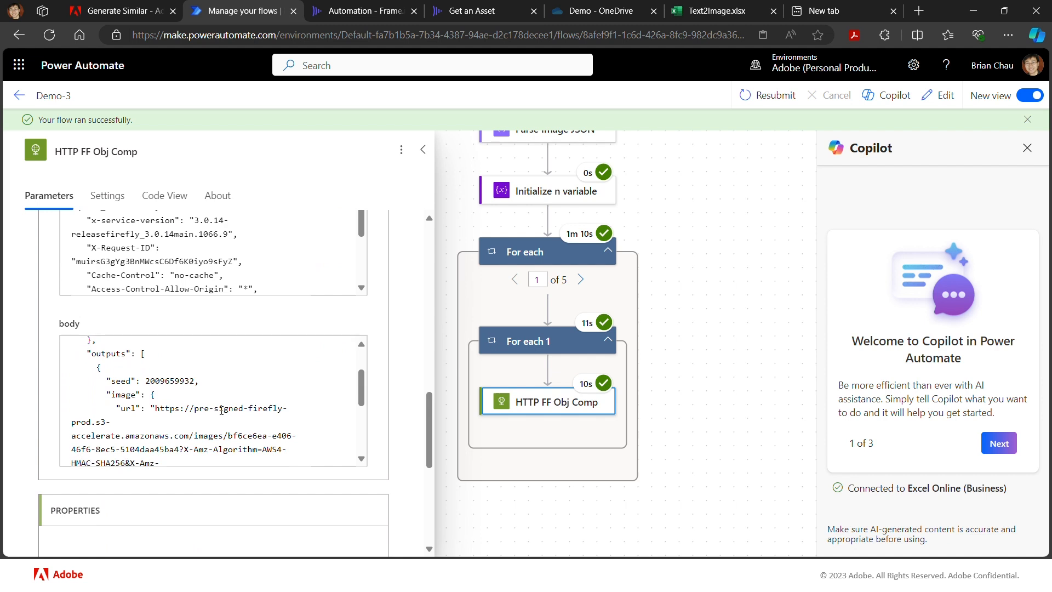
{"action": "scroll", "coordinate": [221, 410], "scroll_direction": "down", "scroll_amount": 3}
{"action": "scroll", "coordinate": [221, 410], "scroll_direction": "up", "scroll_amount": 1}
{"action": "scroll", "coordinate": [221, 409], "scroll_direction": "down", "scroll_amount": 2}
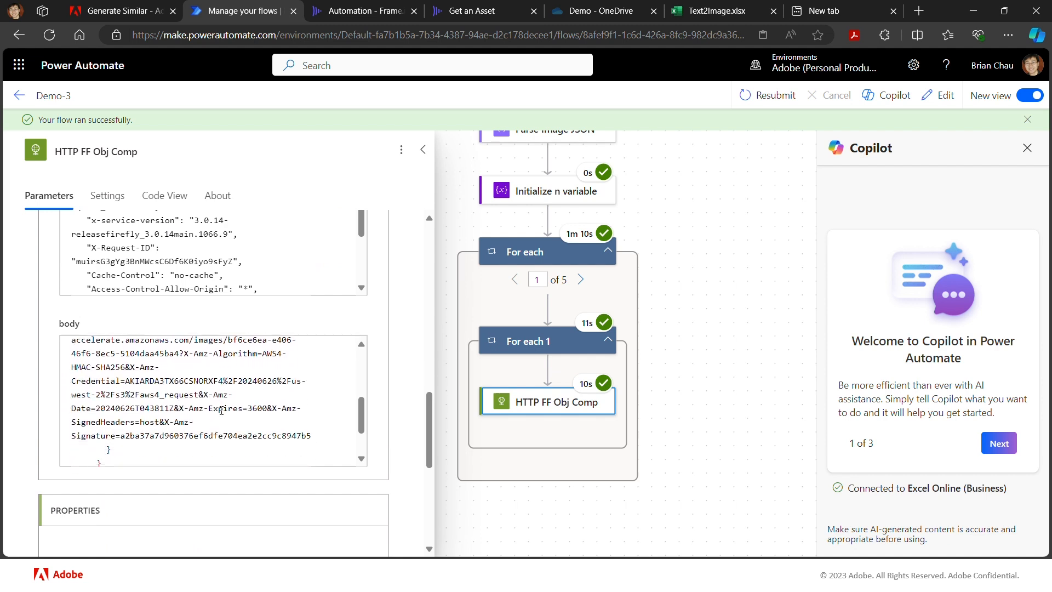
{"action": "scroll", "coordinate": [221, 410], "scroll_direction": "down", "scroll_amount": 1}
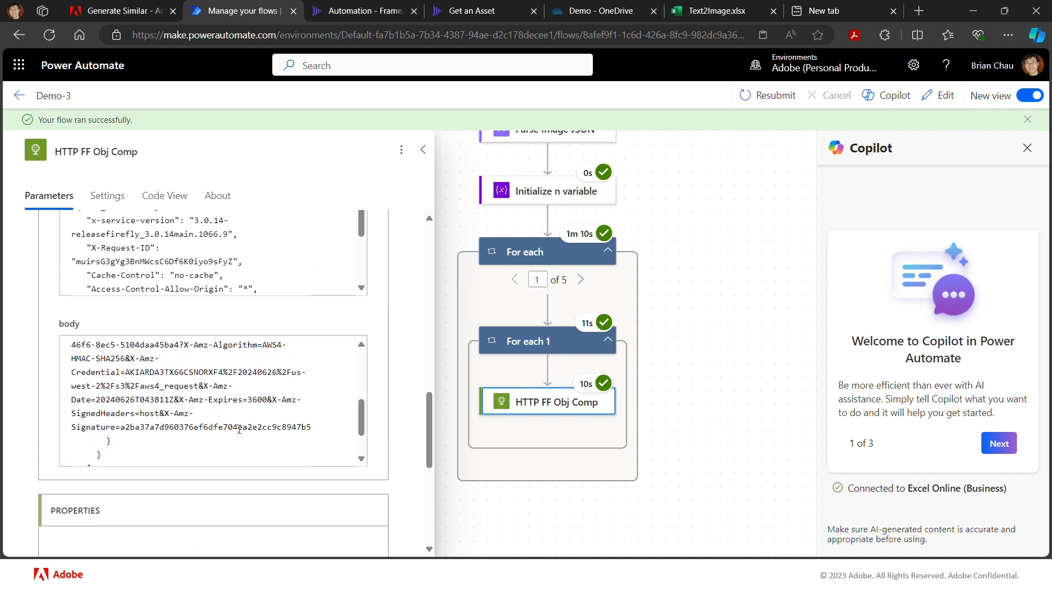
- Copy the pre-signed image URL from the output body, open it in the empty browser tab, and inspect the generated image up close
{"action": "left_click_drag", "start_coordinate": [240, 429], "coordinate": [156, 364]}
{"action": "left_click", "coordinate": [305, 427]}
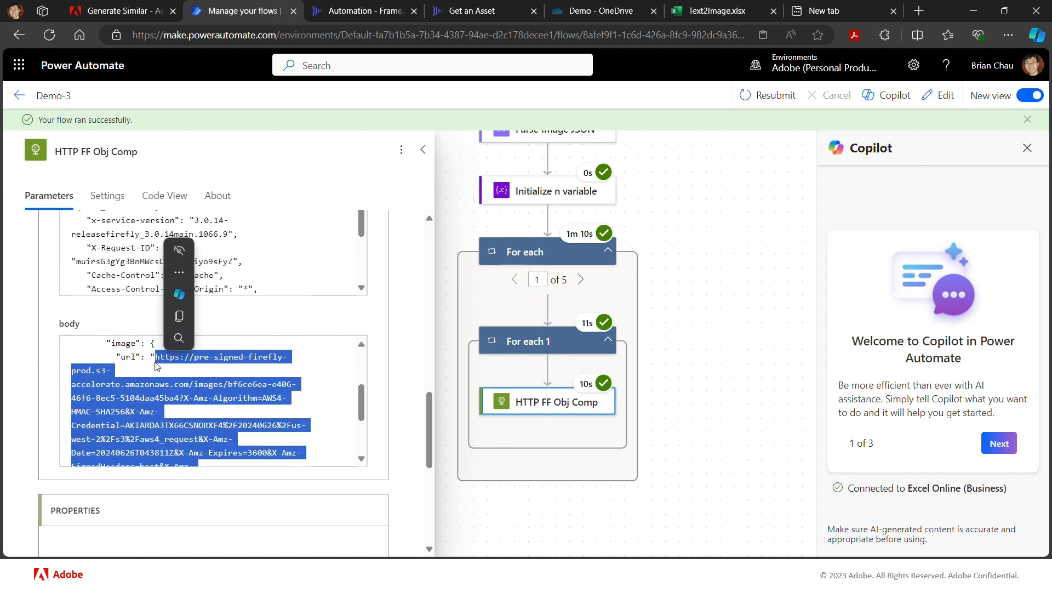
{"action": "key", "text": "ctrl+c"}
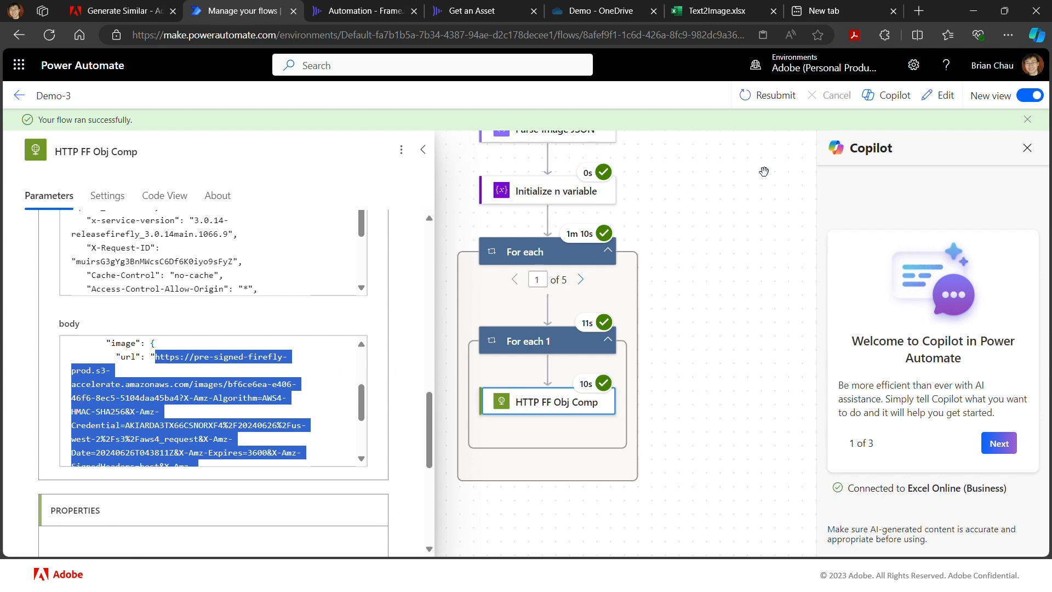
{"action": "left_click", "coordinate": [853, 12]}
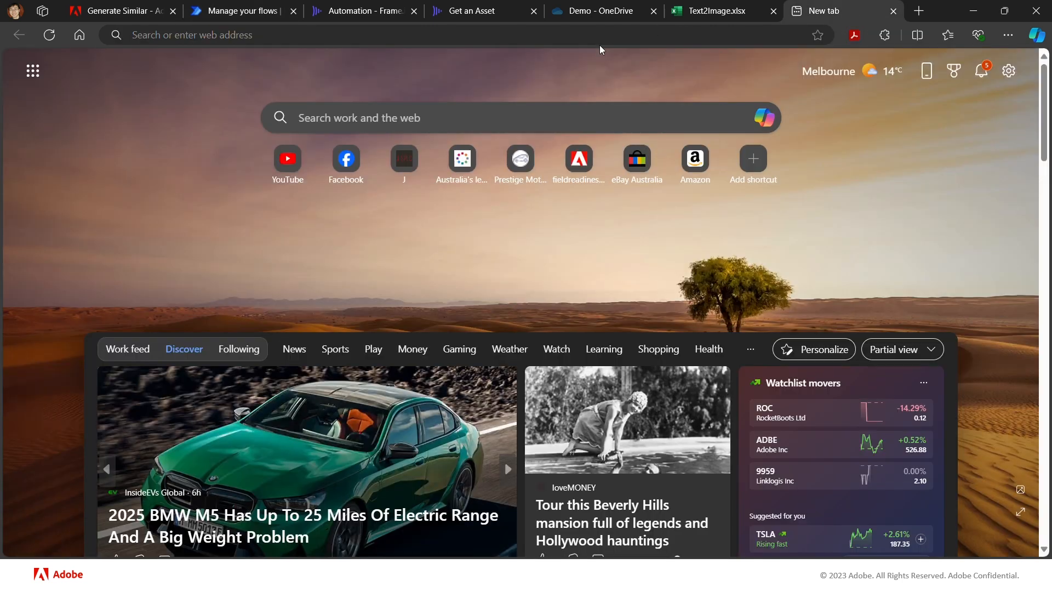
{"action": "left_click", "coordinate": [647, 34]}
{"action": "key", "text": "ctrl+v"}
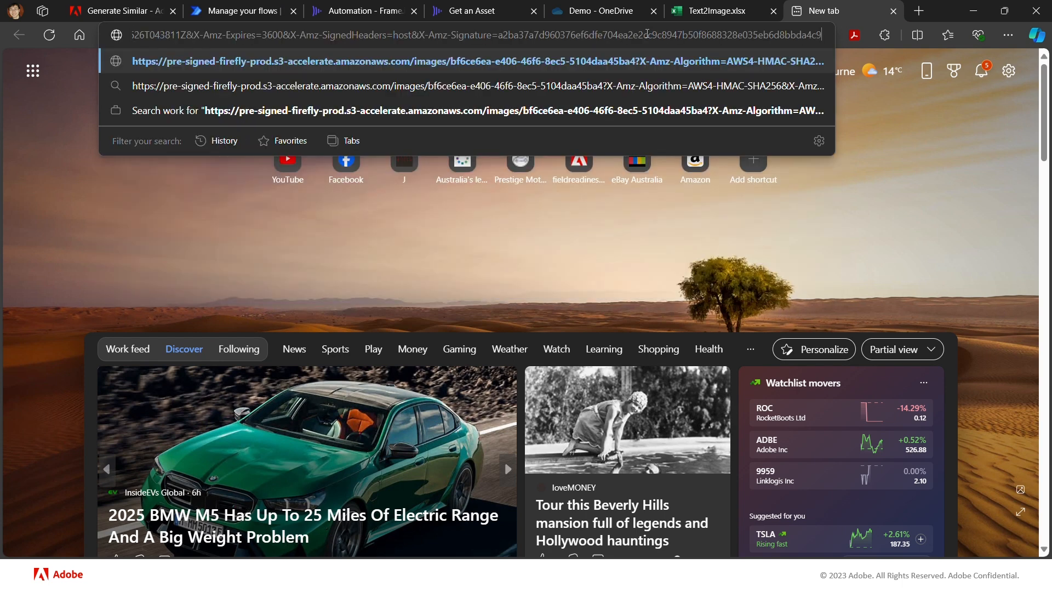
{"action": "key", "text": "Return"}
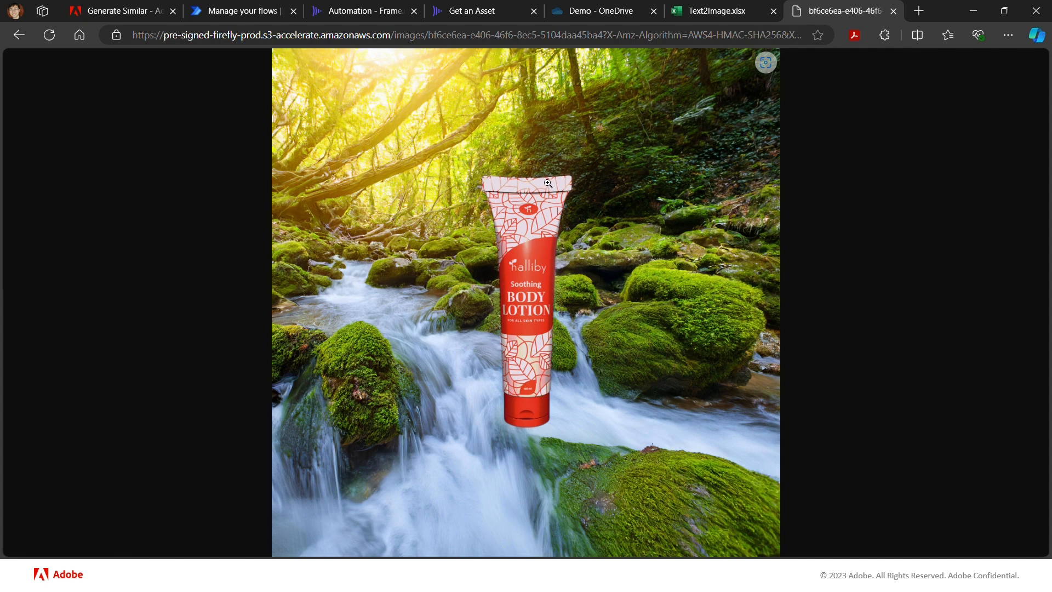
{"action": "left_click", "coordinate": [555, 215]}
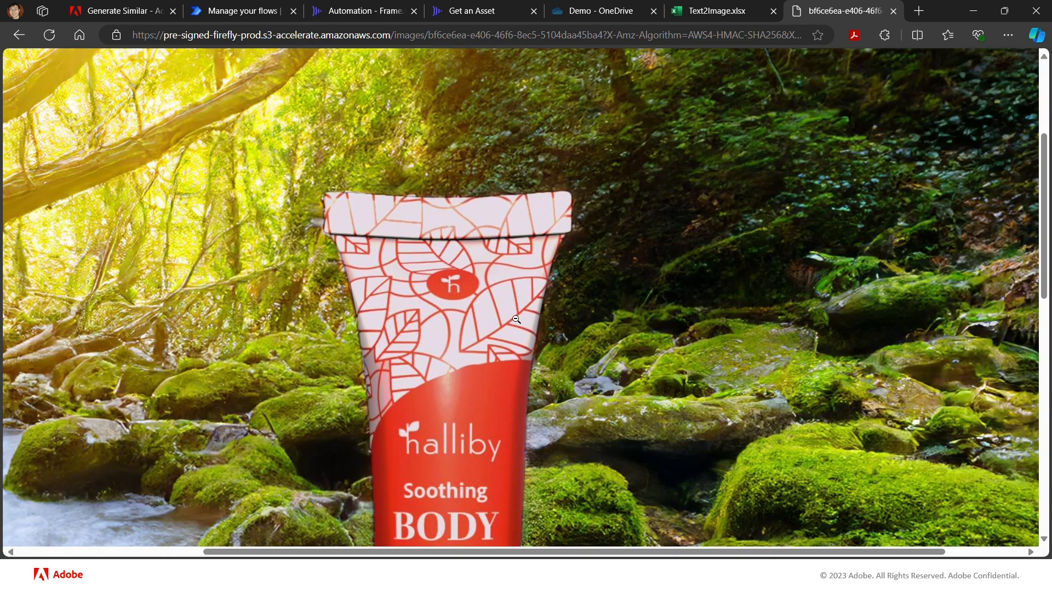
{"action": "left_click", "coordinate": [488, 320]}
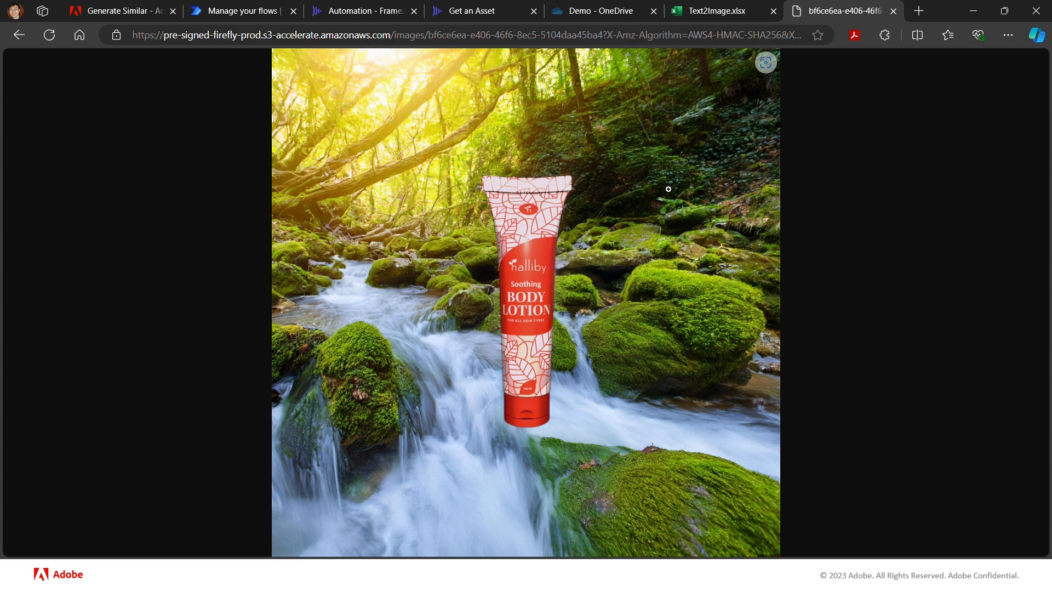
- Return to the flow run, advance the For each loop to iteration 2, and copy the HTTP FF Obj Comp output body
{"action": "left_click", "coordinate": [212, 11]}
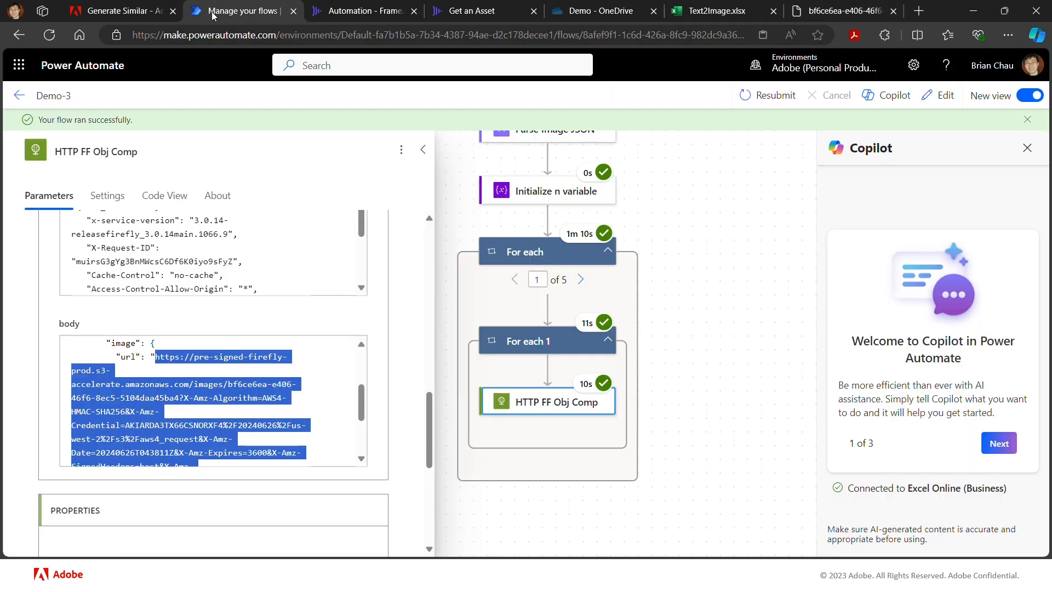
{"action": "left_click", "coordinate": [580, 280]}
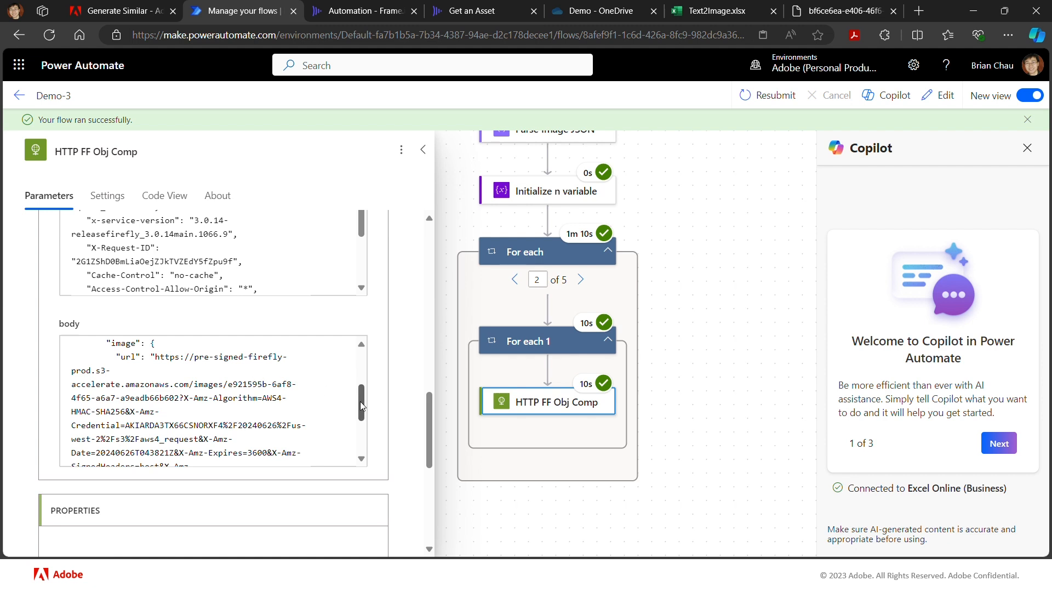
{"action": "left_click_drag", "start_coordinate": [360, 401], "coordinate": [366, 356]}
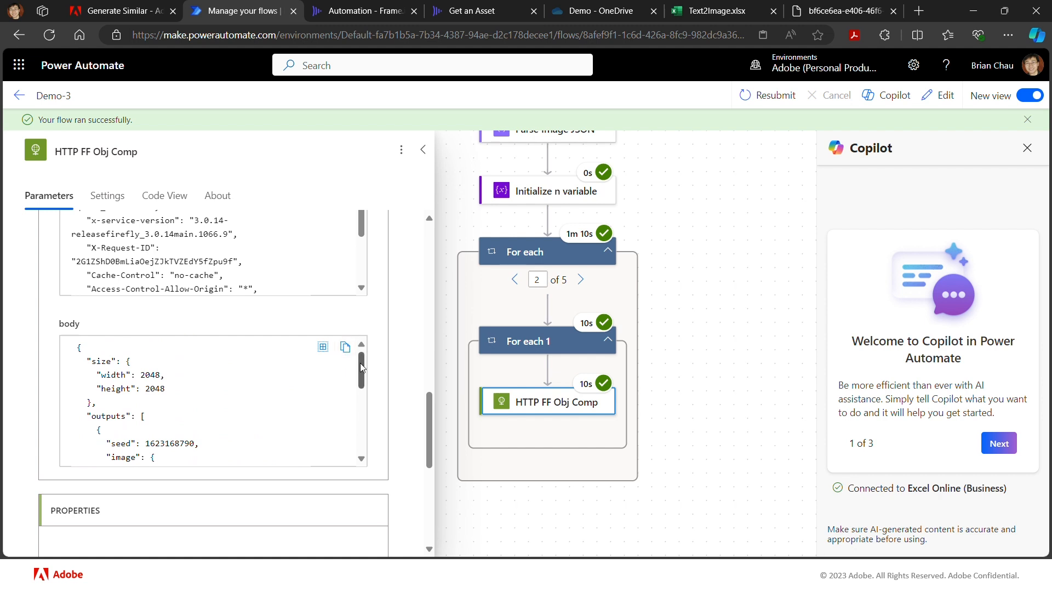
{"action": "left_click_drag", "start_coordinate": [361, 367], "coordinate": [360, 391]}
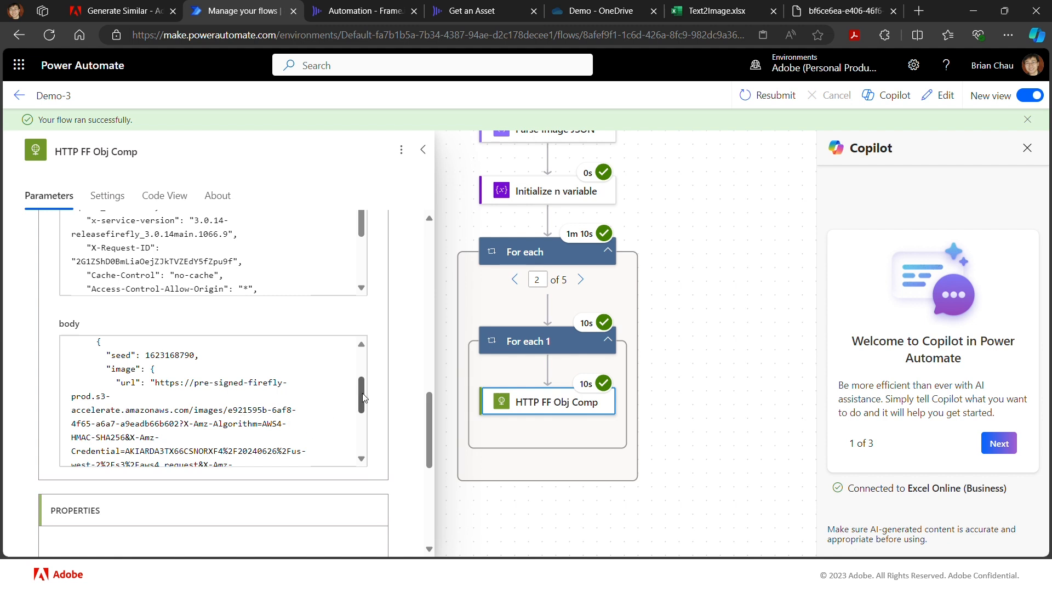
{"action": "scroll", "coordinate": [364, 399], "scroll_direction": "up", "scroll_amount": 2}
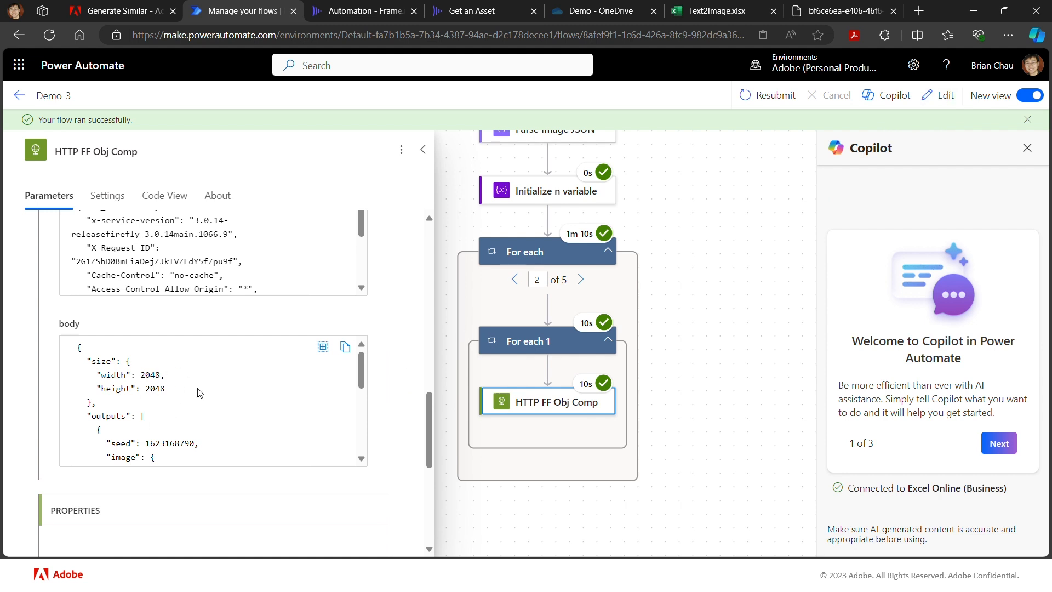
{"action": "scroll", "coordinate": [363, 385], "scroll_direction": "down", "scroll_amount": 2}
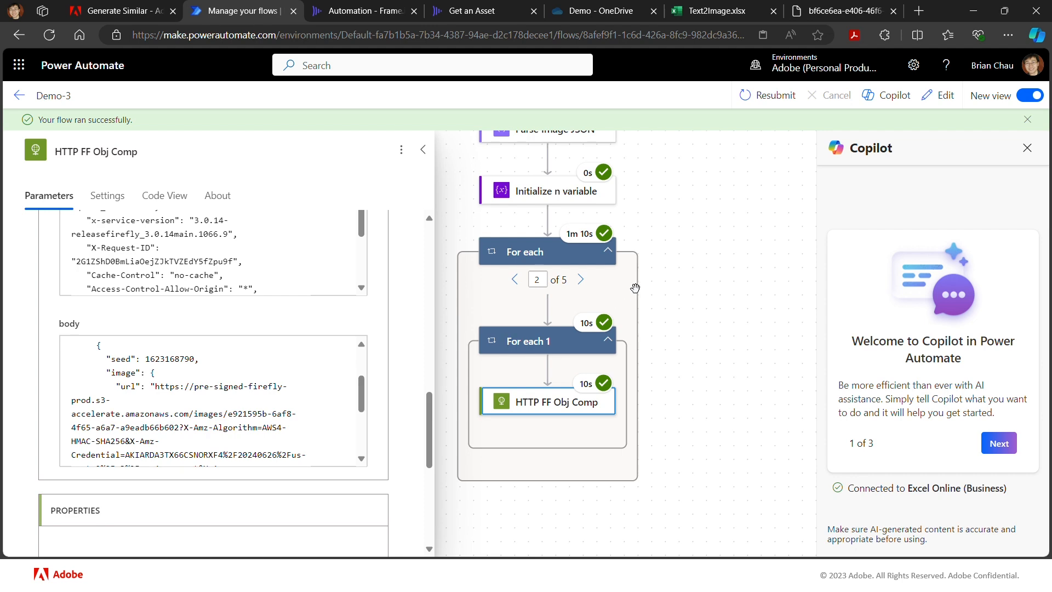
- Open Demo-3 for editing and add a Parse JSON action after HTTP FF Obj Comp inside the For each 1 loop
{"action": "left_click", "coordinate": [937, 102]}
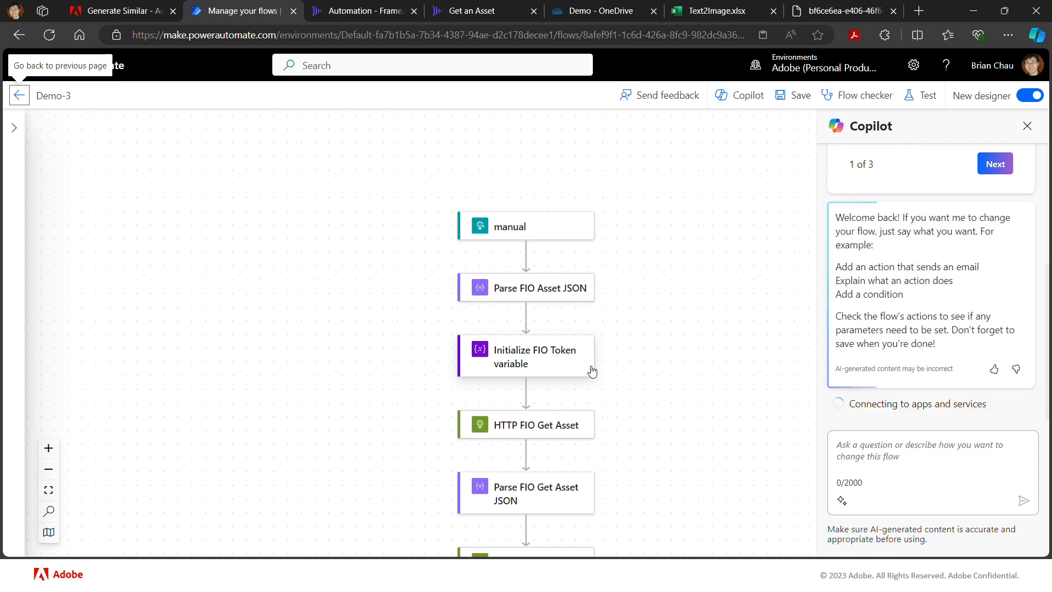
{"action": "scroll", "coordinate": [697, 434], "scroll_direction": "down", "scroll_amount": 5}
{"action": "scroll", "coordinate": [697, 434], "scroll_direction": "down", "scroll_amount": 12}
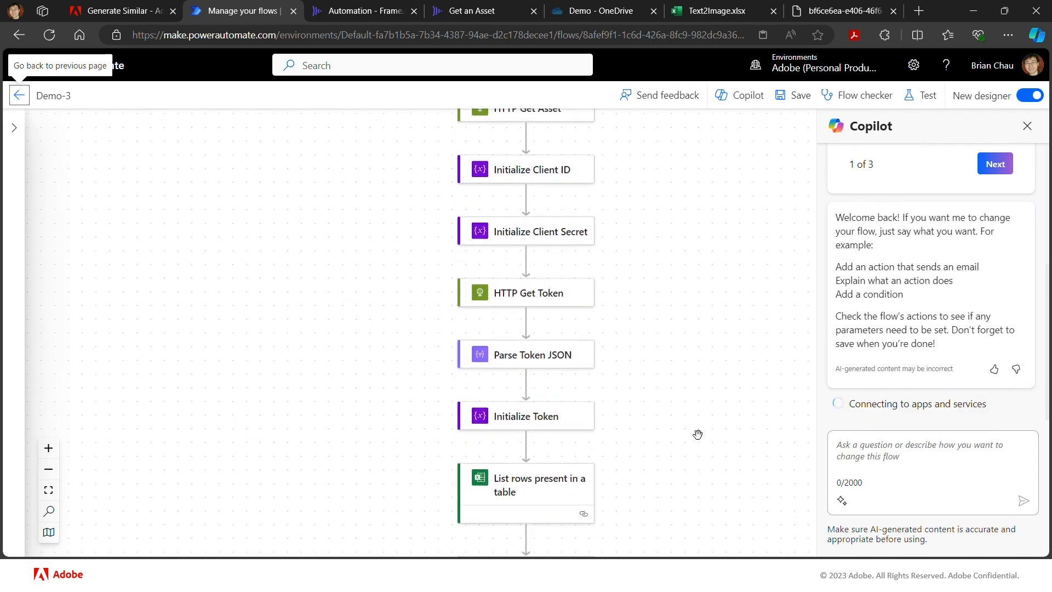
{"action": "scroll", "coordinate": [697, 434], "scroll_direction": "up", "scroll_amount": 3}
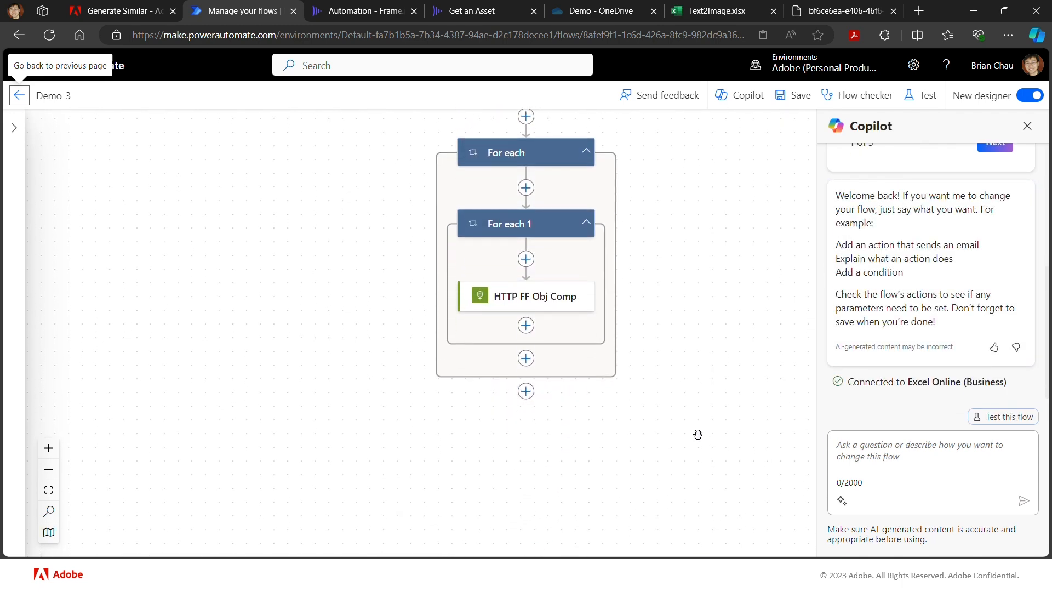
{"action": "left_click", "coordinate": [526, 319]}
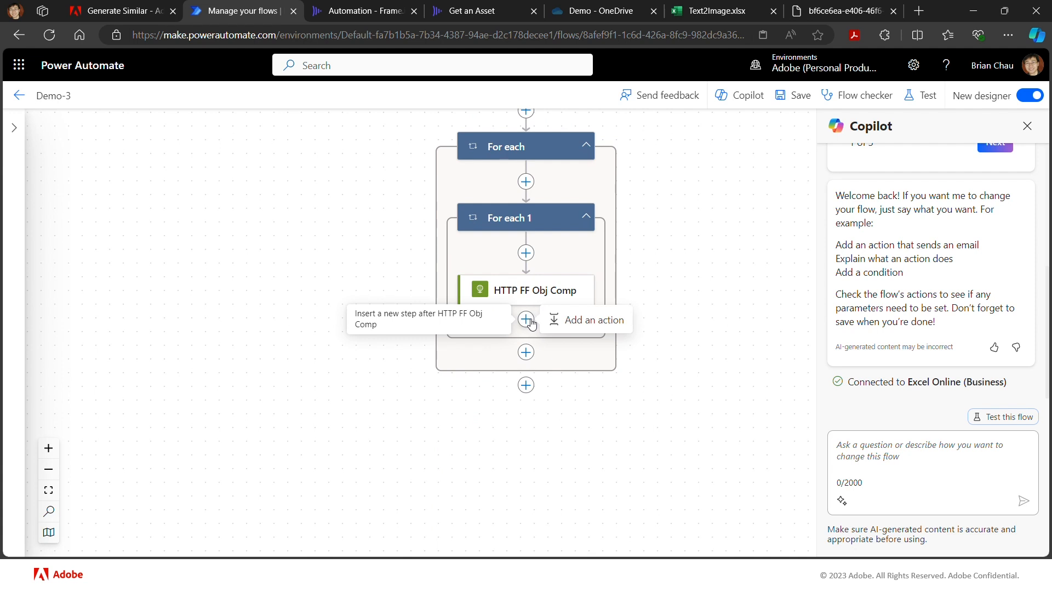
{"action": "left_click", "coordinate": [563, 321]}
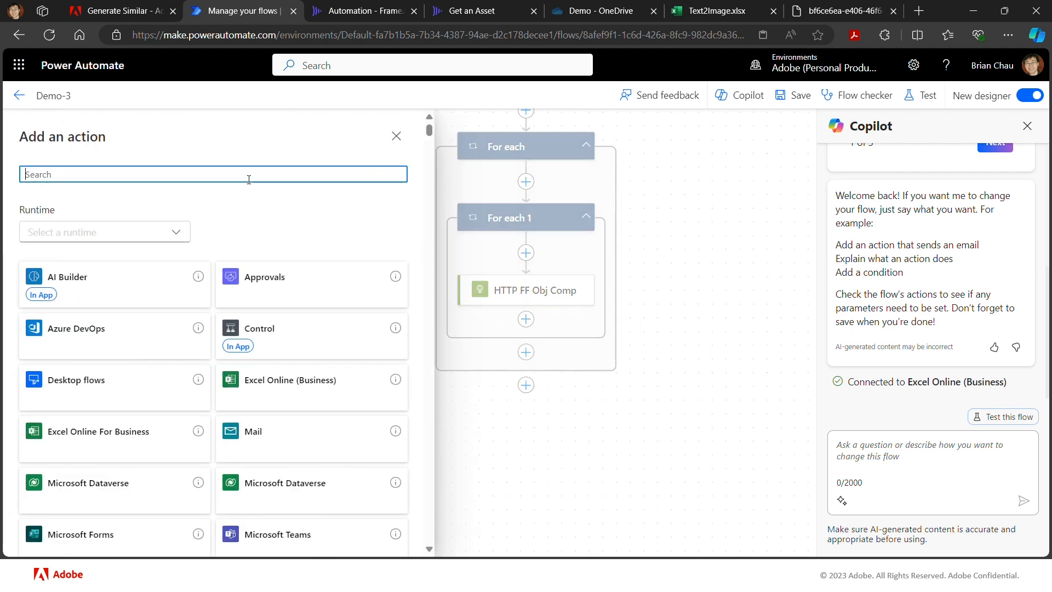
{"action": "type", "text": "parse"}
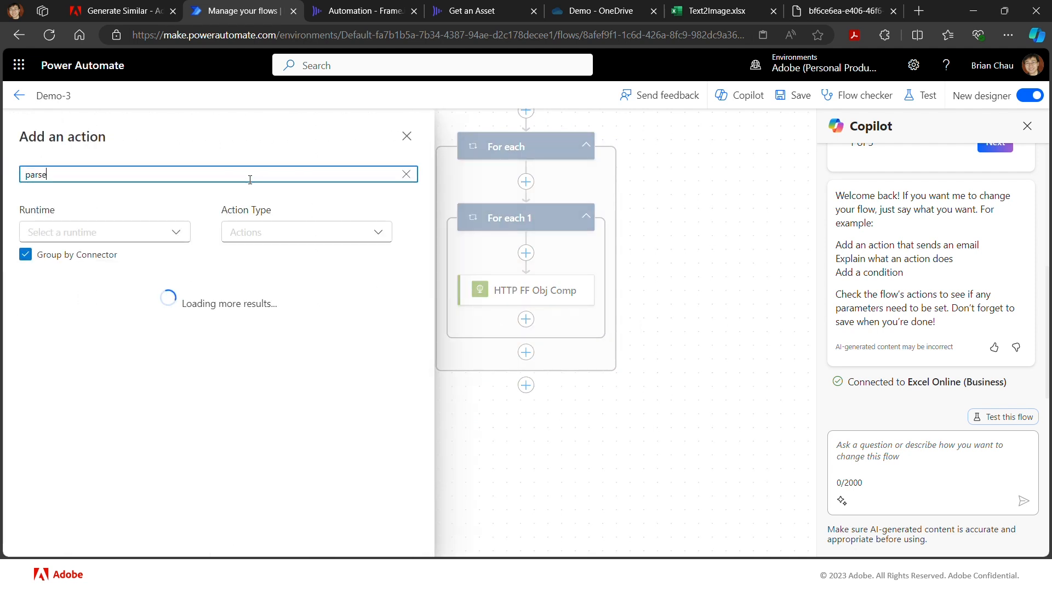
{"action": "left_click", "coordinate": [96, 455]}
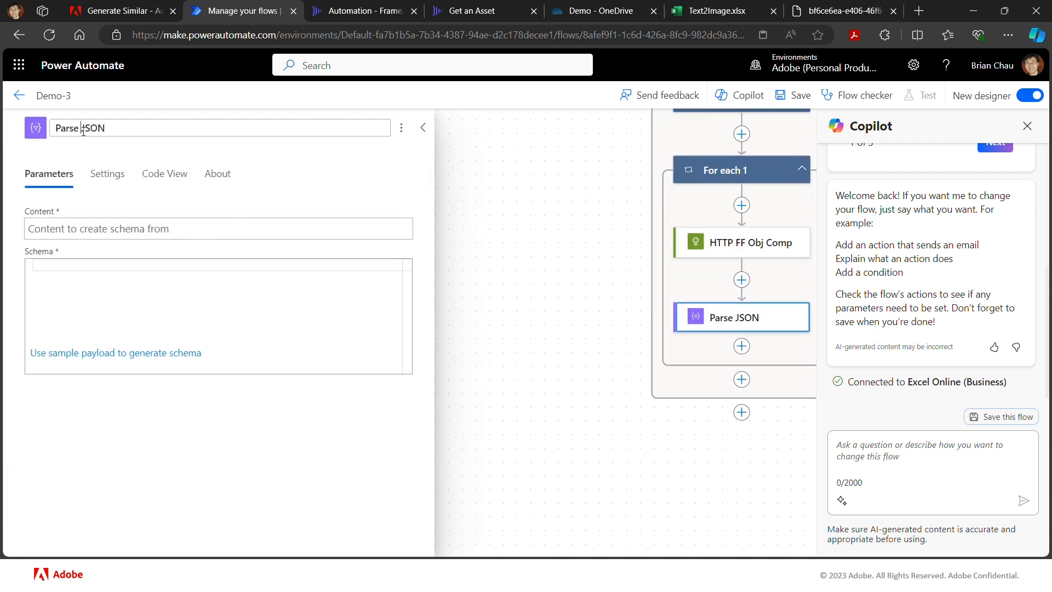
- Rename the new Parse JSON action as Parse FF Obj Comp JSON
{"action": "type", "text": "FF Obj"}
{"action": "type", "text": " COmp"}
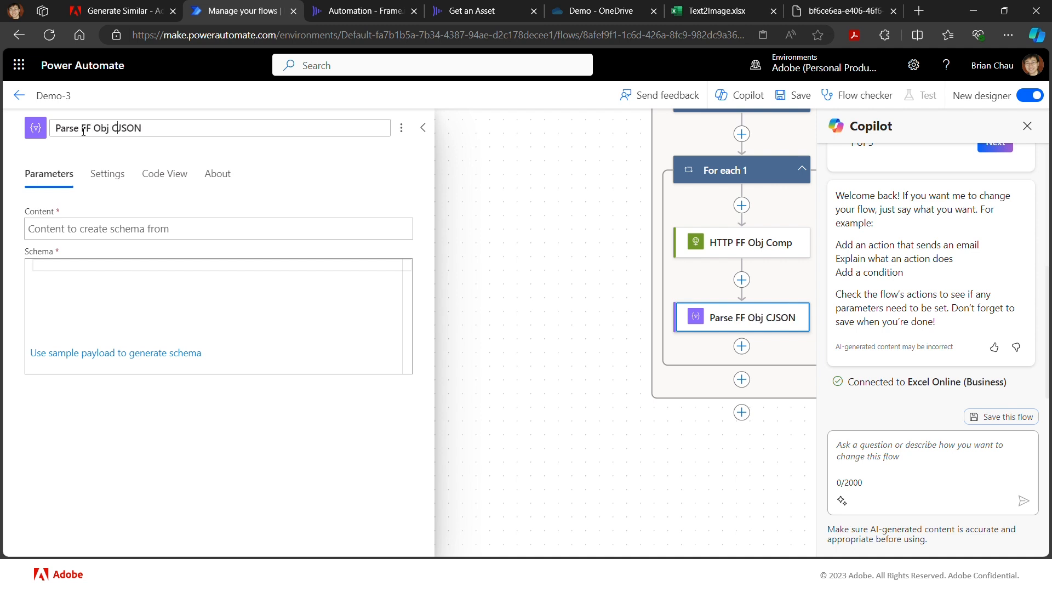
{"action": "key", "text": "BackSpace"}
{"action": "key", "text": "BackSpace"}
{"action": "key", "text": "BackSpace"}
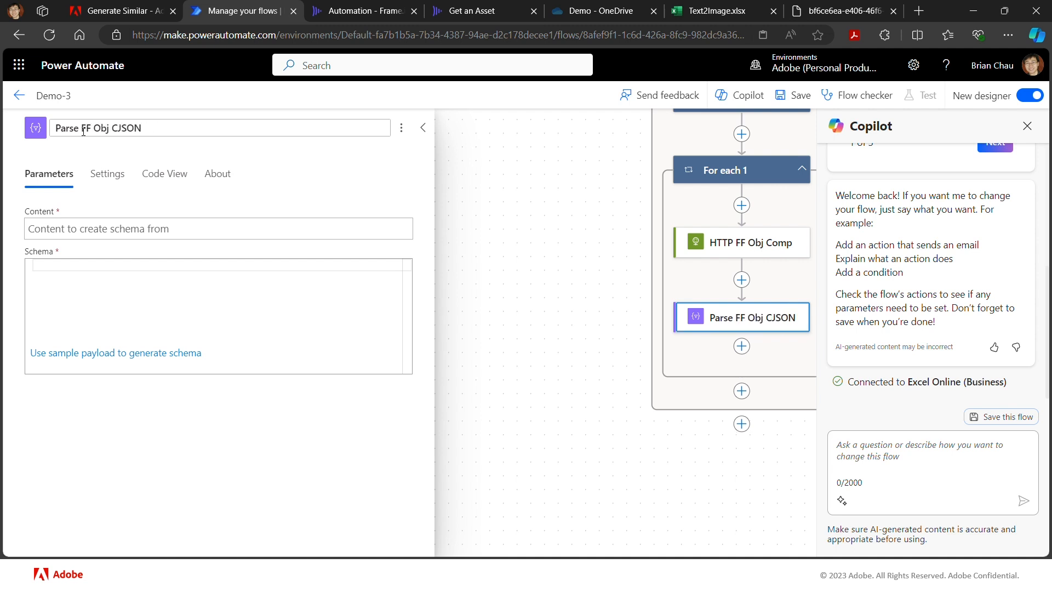
{"action": "type", "text": "omp"}
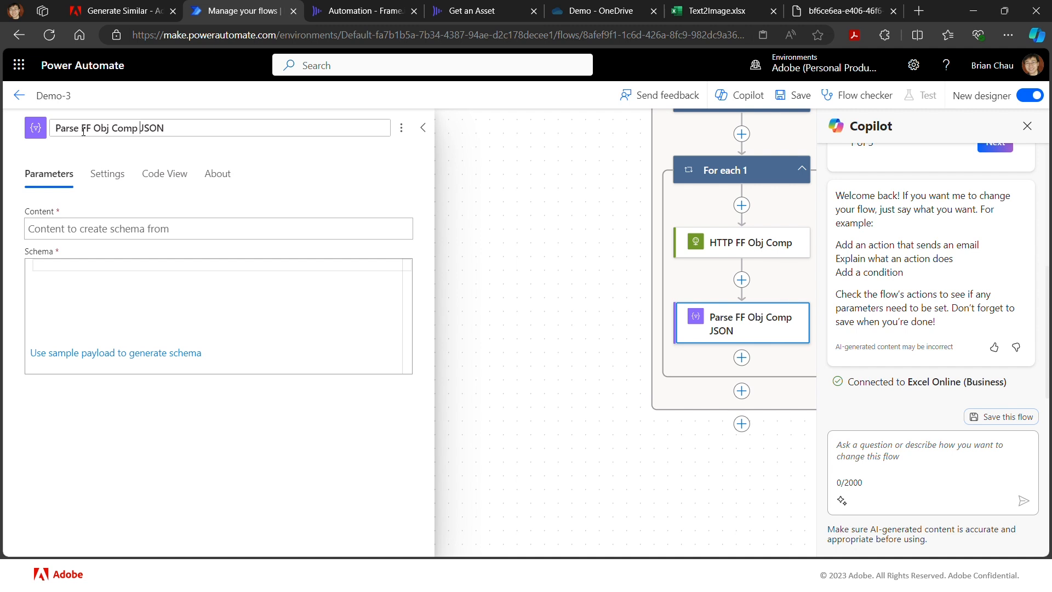
- Set the content of Parse FF Obj Comp JSON to the Body output of HTTP FF Obj Comp
{"action": "left_click", "coordinate": [234, 227]}
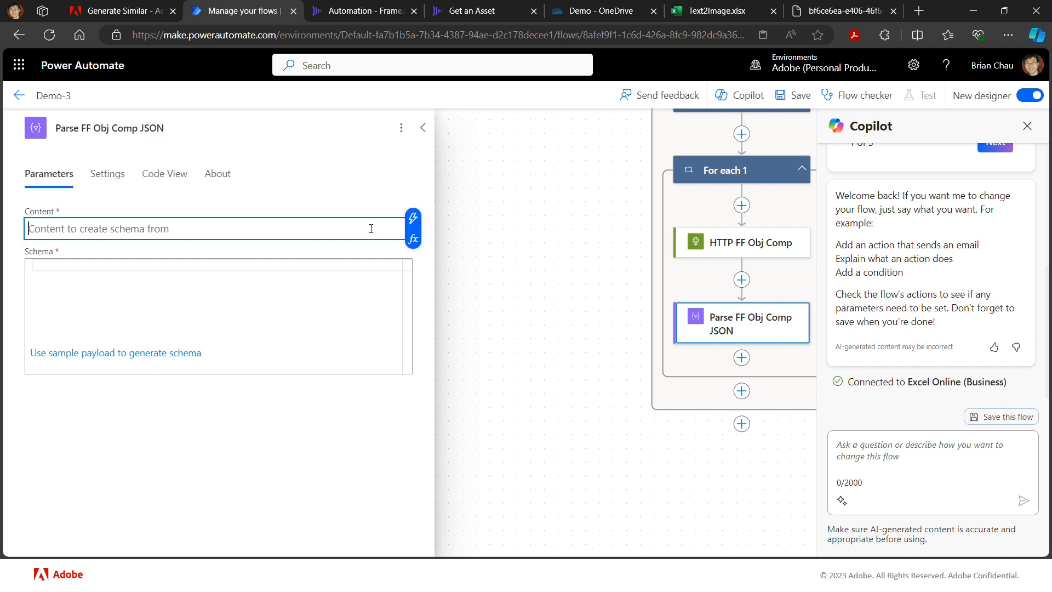
{"action": "left_click", "coordinate": [413, 217]}
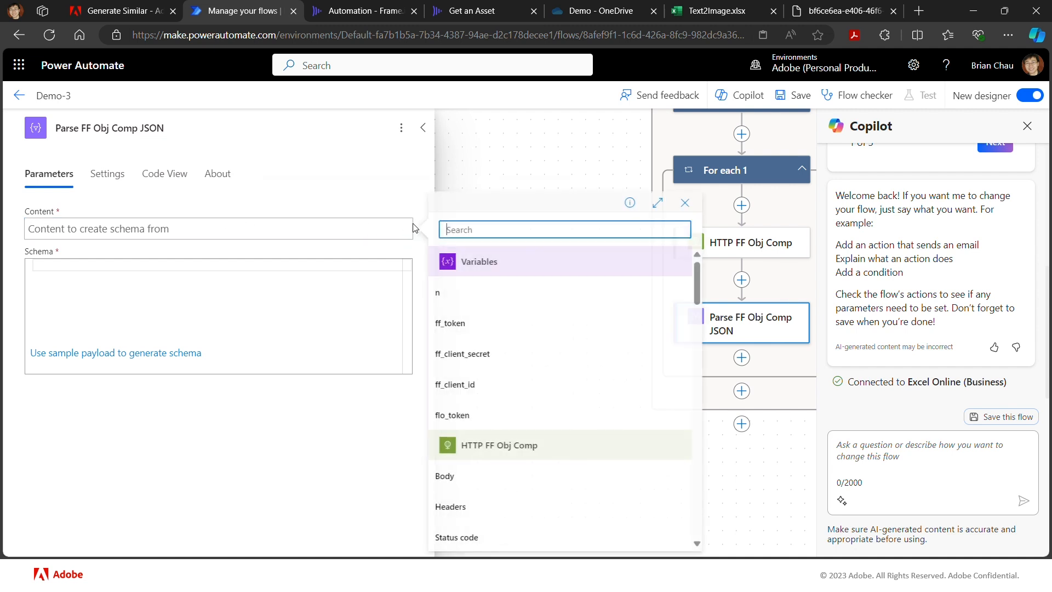
{"action": "left_click", "coordinate": [465, 475]}
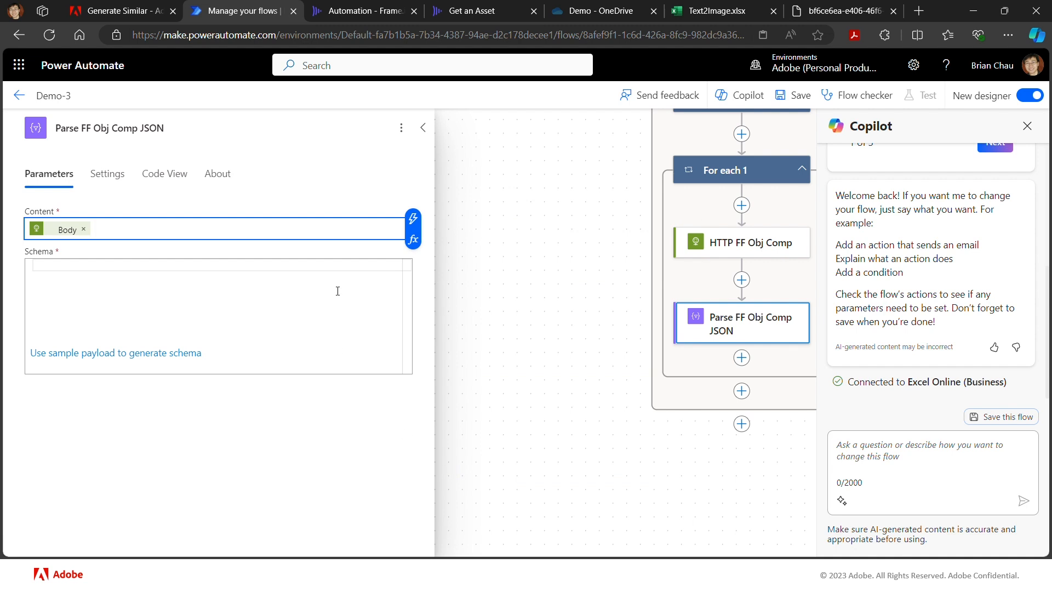
- Generate the schema of Parse FF Obj Comp JSON using the copied response body as the sample payload
{"action": "left_click", "coordinate": [338, 266]}
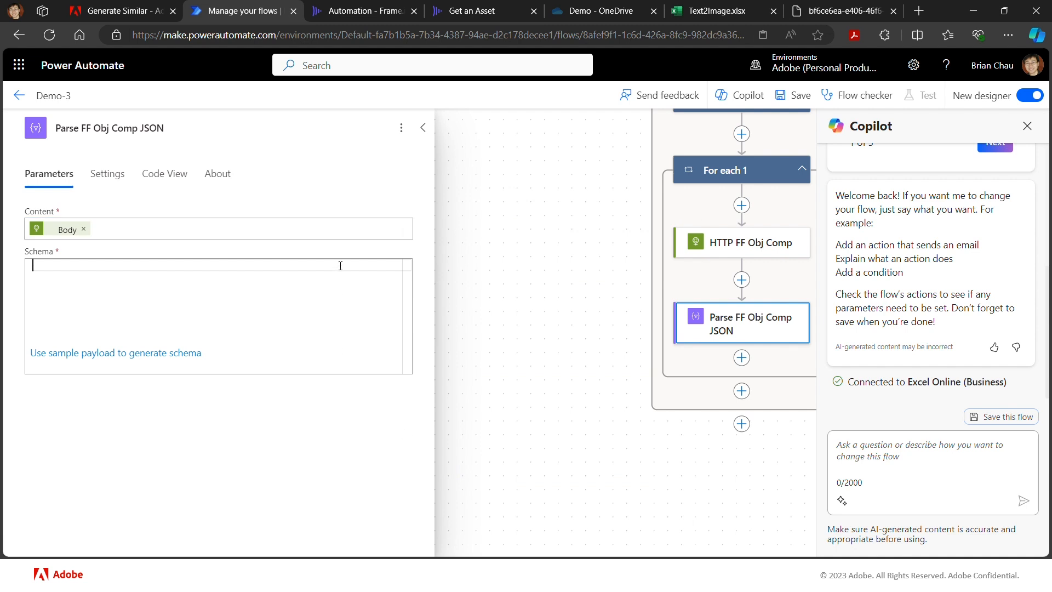
{"action": "left_click", "coordinate": [174, 354]}
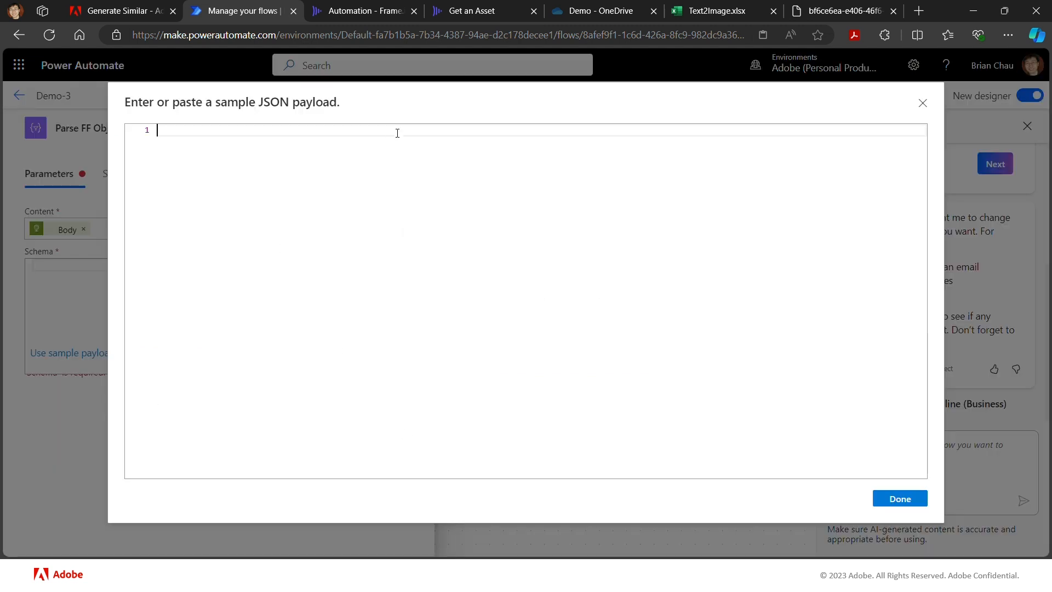
{"action": "key", "text": "ctrl+v"}
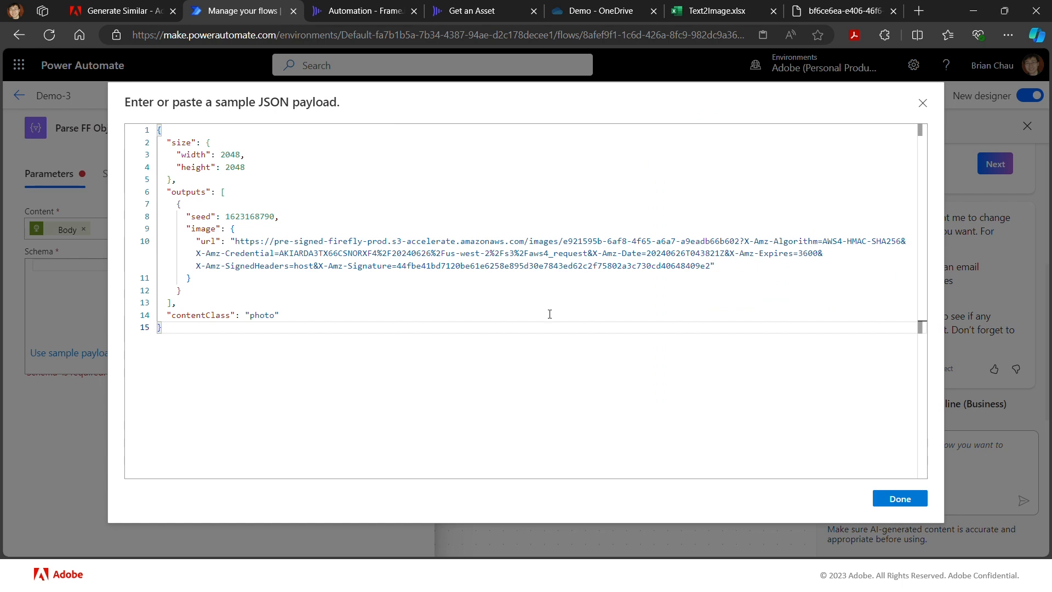
{"action": "left_click", "coordinate": [918, 505]}
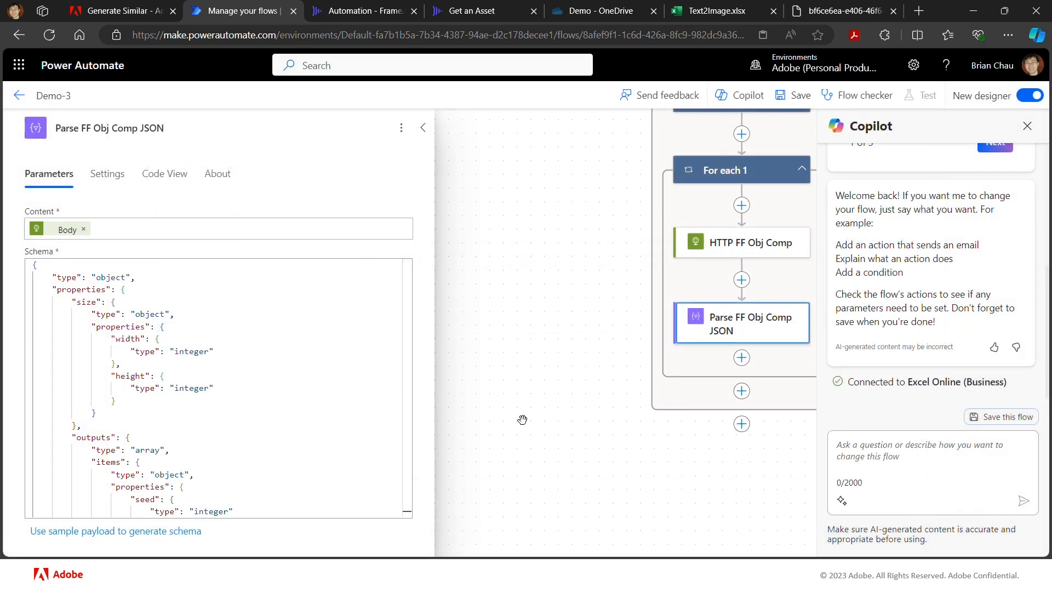
- Examine the generated schema of Parse FF Obj Comp JSON, including its outputs array with seed and image URL properties
{"action": "scroll", "coordinate": [372, 399], "scroll_direction": "down", "scroll_amount": 1}
{"action": "scroll", "coordinate": [371, 400], "scroll_direction": "down", "scroll_amount": 6}
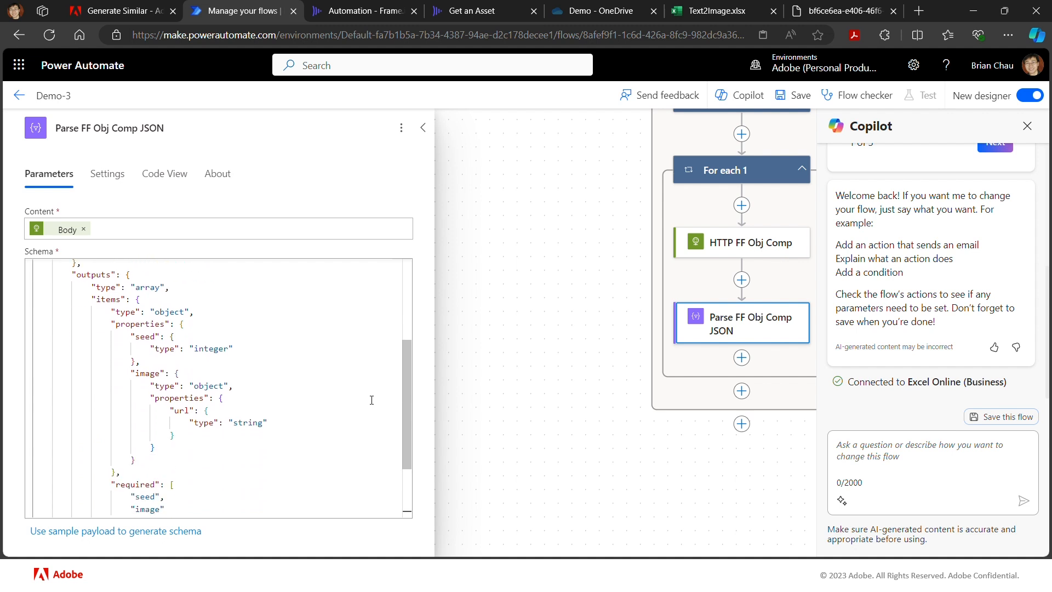
{"action": "scroll", "coordinate": [371, 400], "scroll_direction": "down", "scroll_amount": 1}
{"action": "scroll", "coordinate": [372, 400], "scroll_direction": "up", "scroll_amount": 1}
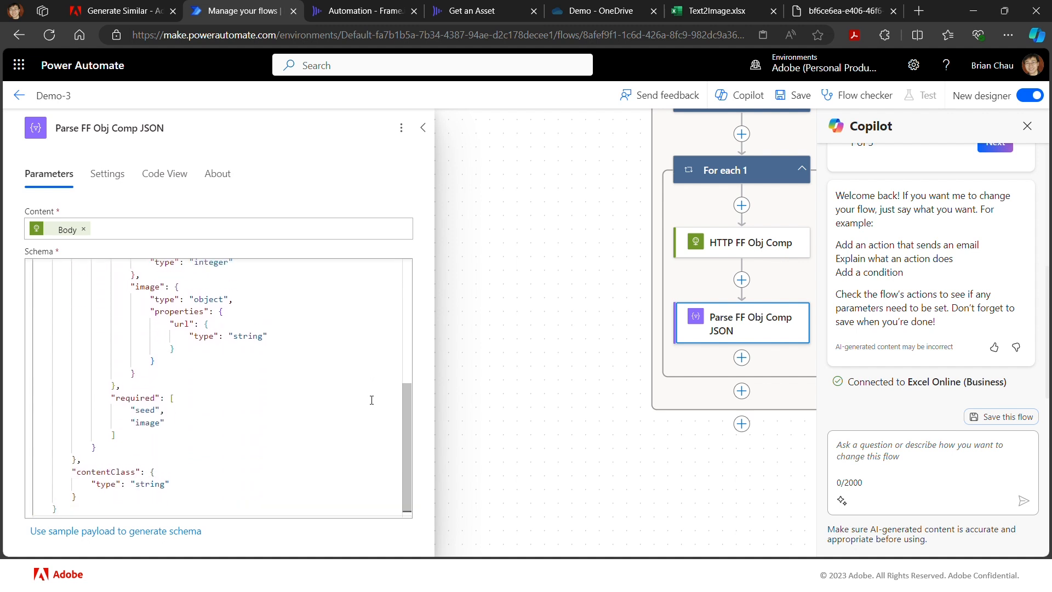
{"action": "scroll", "coordinate": [273, 349], "scroll_direction": "up", "scroll_amount": 3}
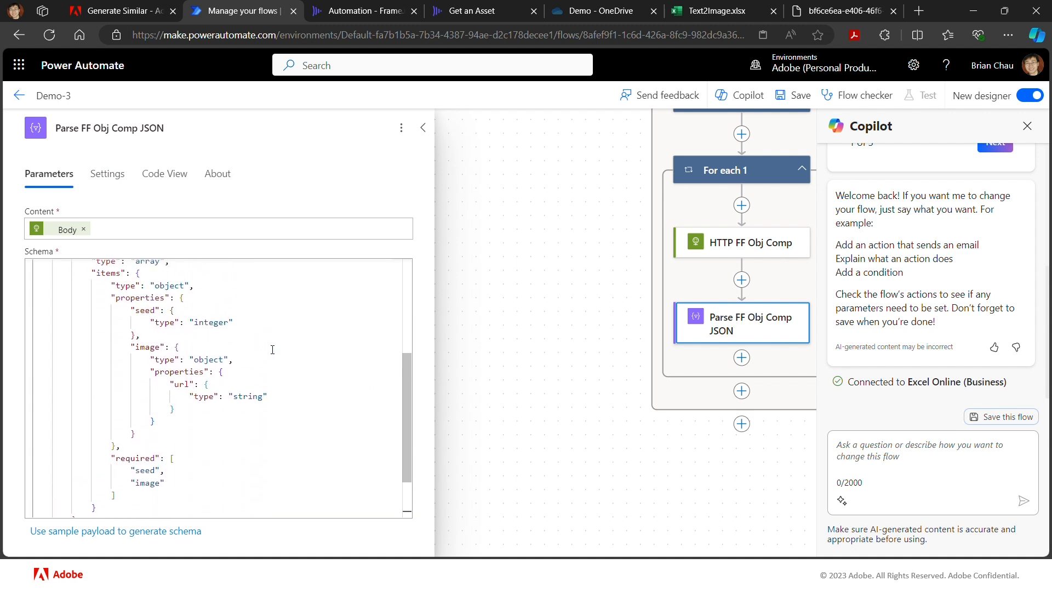
{"action": "scroll", "coordinate": [273, 349], "scroll_direction": "up", "scroll_amount": 2}
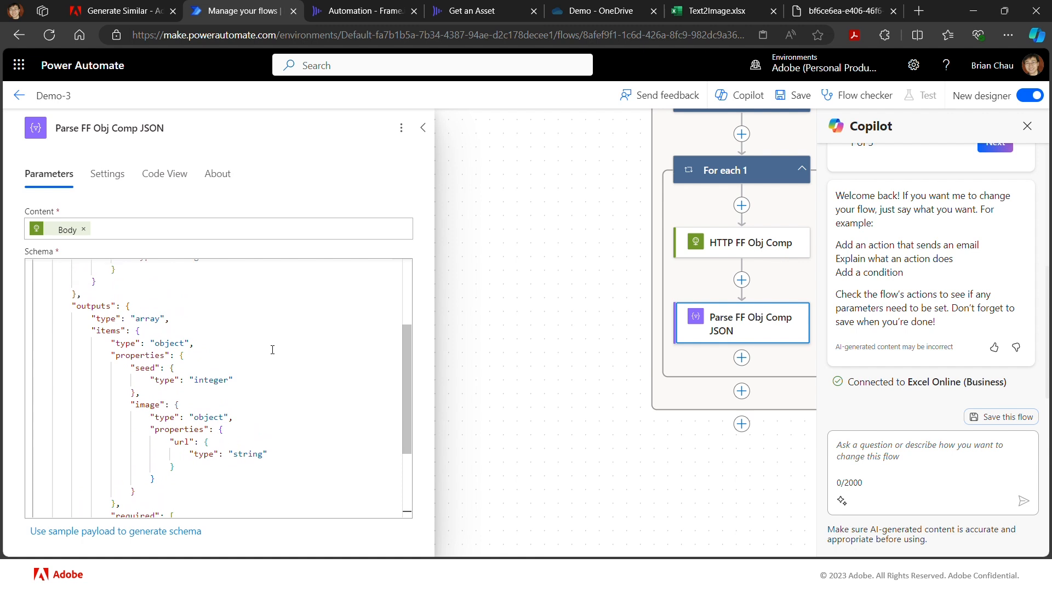
{"action": "scroll", "coordinate": [272, 349], "scroll_direction": "up", "scroll_amount": 1}
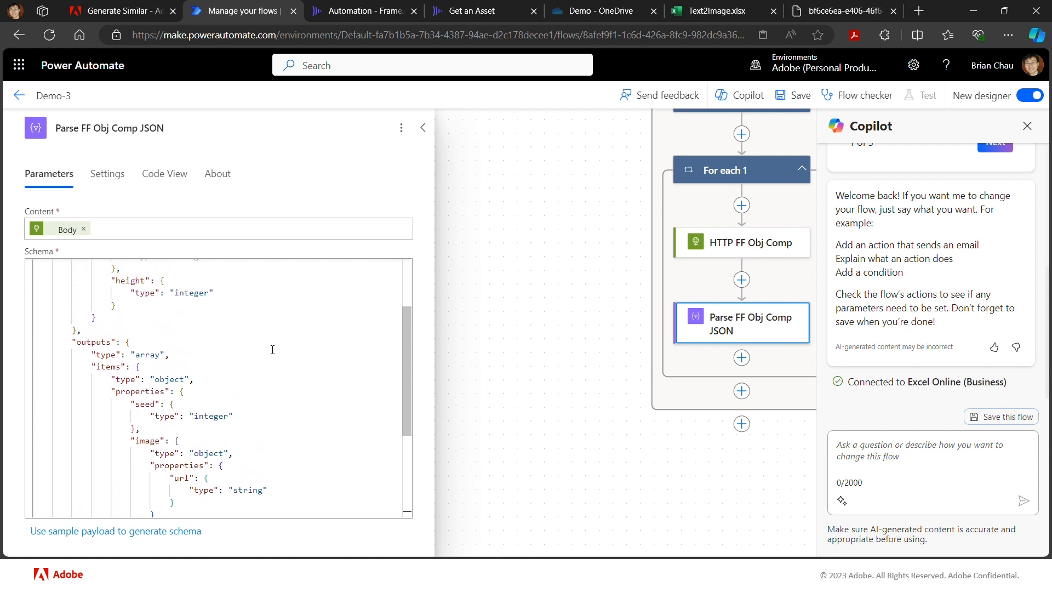
{"action": "scroll", "coordinate": [272, 349], "scroll_direction": "up", "scroll_amount": 2}
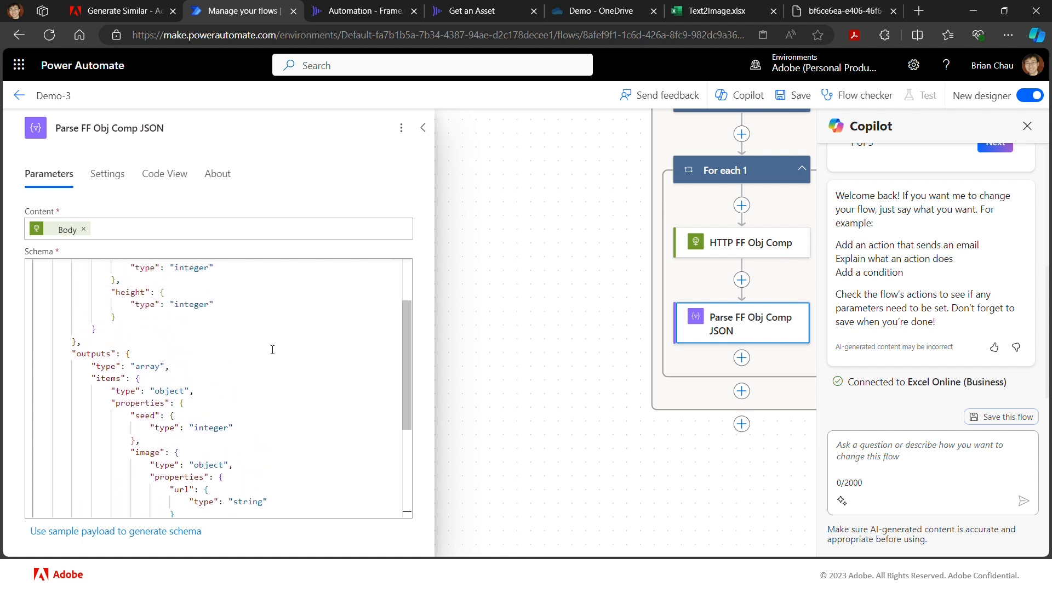
{"action": "scroll", "coordinate": [272, 349], "scroll_direction": "up", "scroll_amount": 3}
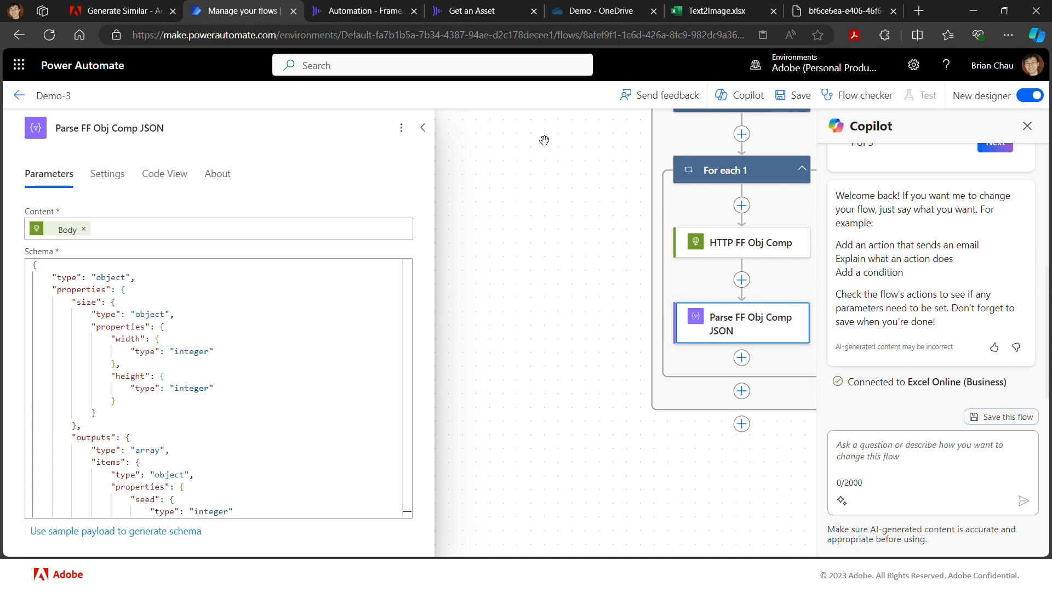
- Switch to the Frame.io developer reference and show the production endpoint URL of the Create an Asset operation
{"action": "left_click", "coordinate": [426, 17]}
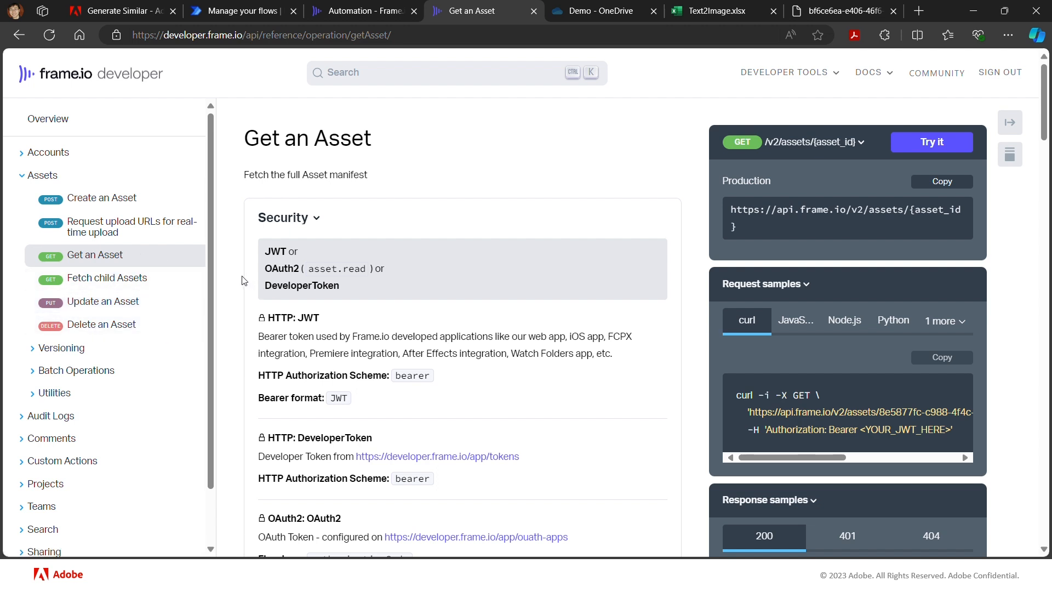
{"action": "left_click", "coordinate": [122, 205]}
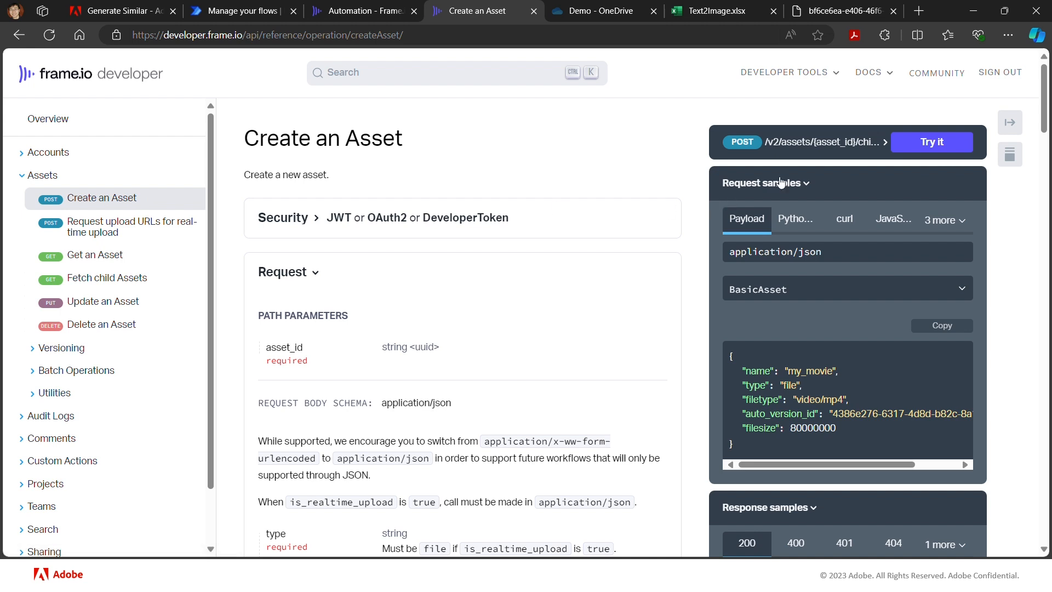
{"action": "left_click", "coordinate": [745, 146]}
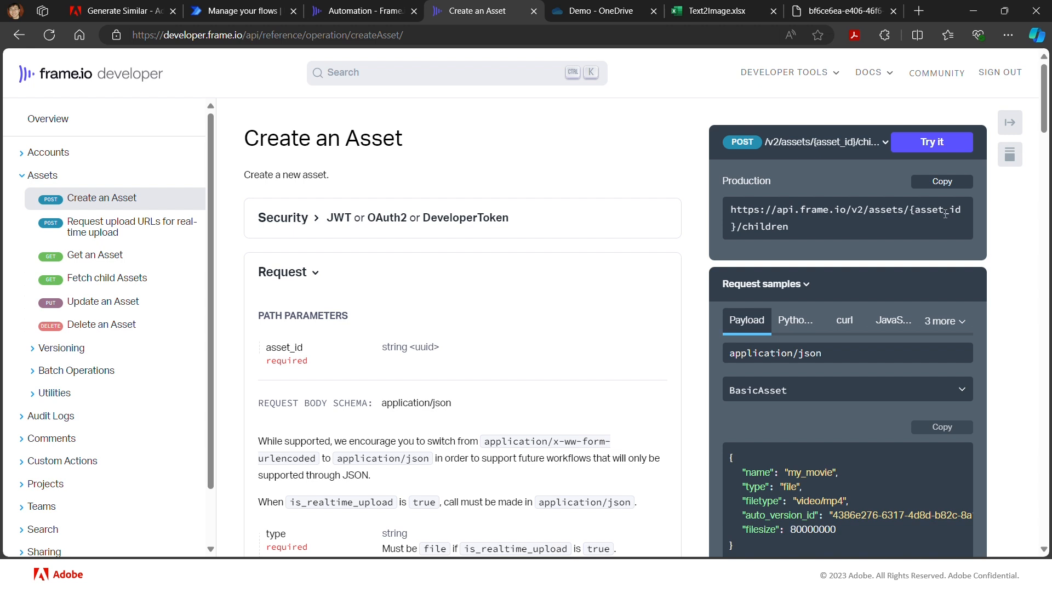
- Switch to Frame.io, open the Automation project's Out folder, and highlight the folder ID in the page address
{"action": "left_click", "coordinate": [353, 11]}
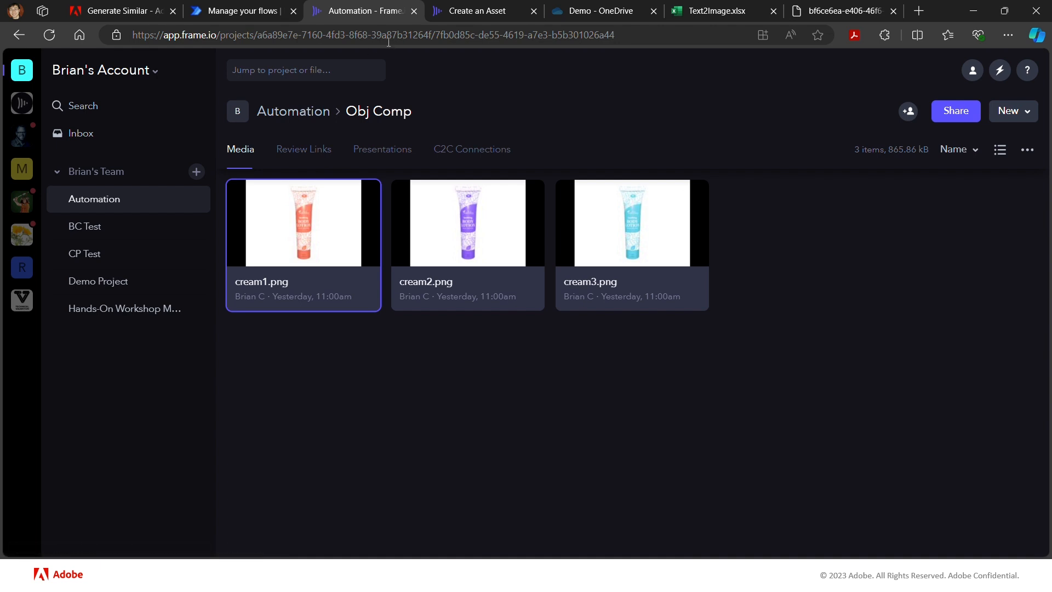
{"action": "left_click", "coordinate": [309, 115]}
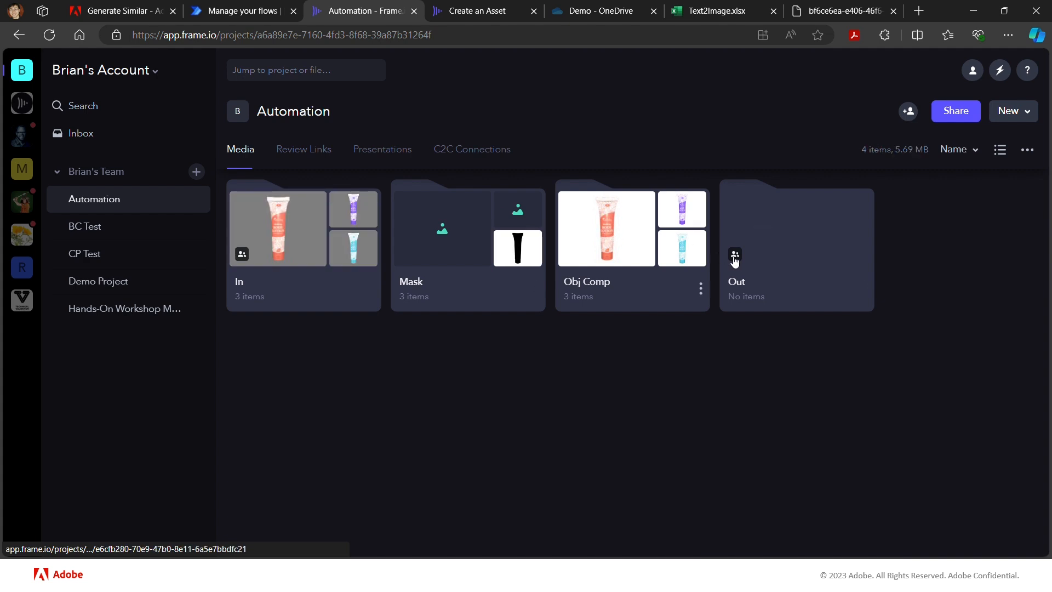
{"action": "left_click", "coordinate": [800, 246]}
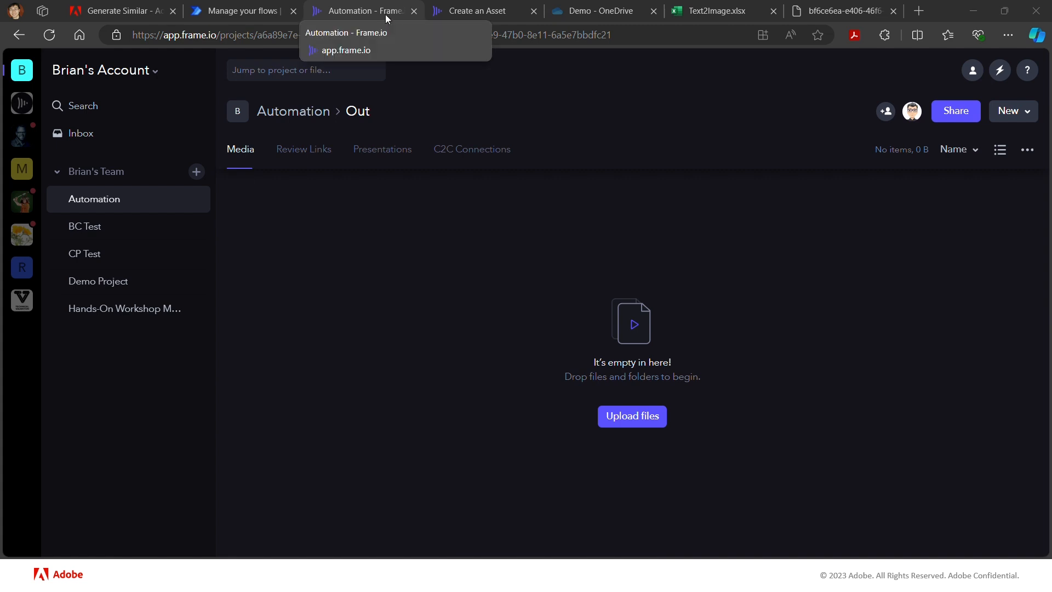
{"action": "left_click_drag", "start_coordinate": [380, 13], "coordinate": [713, 18]}
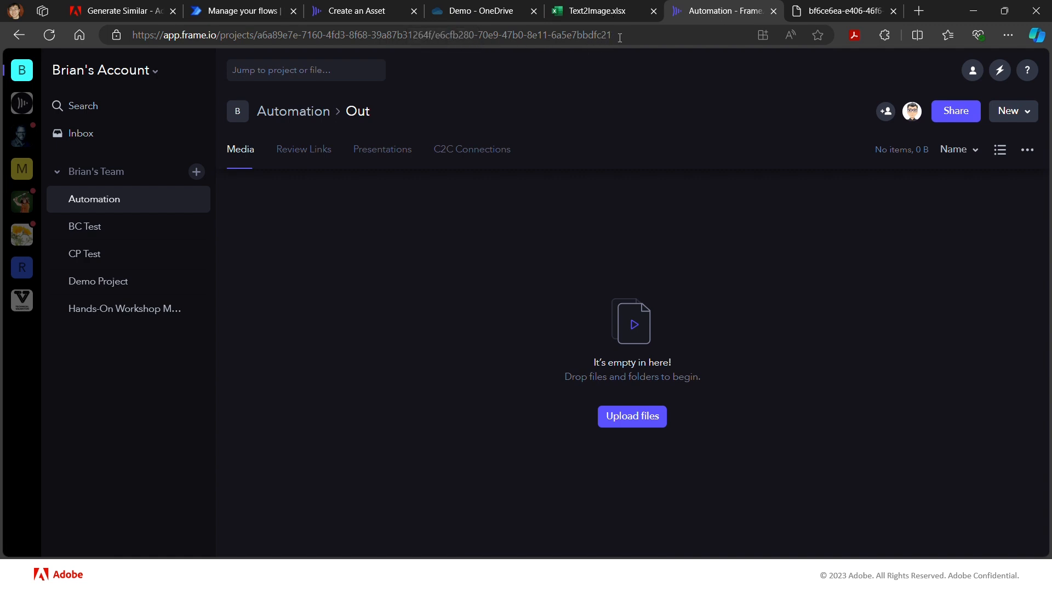
{"action": "left_click_drag", "start_coordinate": [626, 38], "coordinate": [445, 36]}
{"action": "left_click_drag", "start_coordinate": [441, 35], "coordinate": [437, 36]}
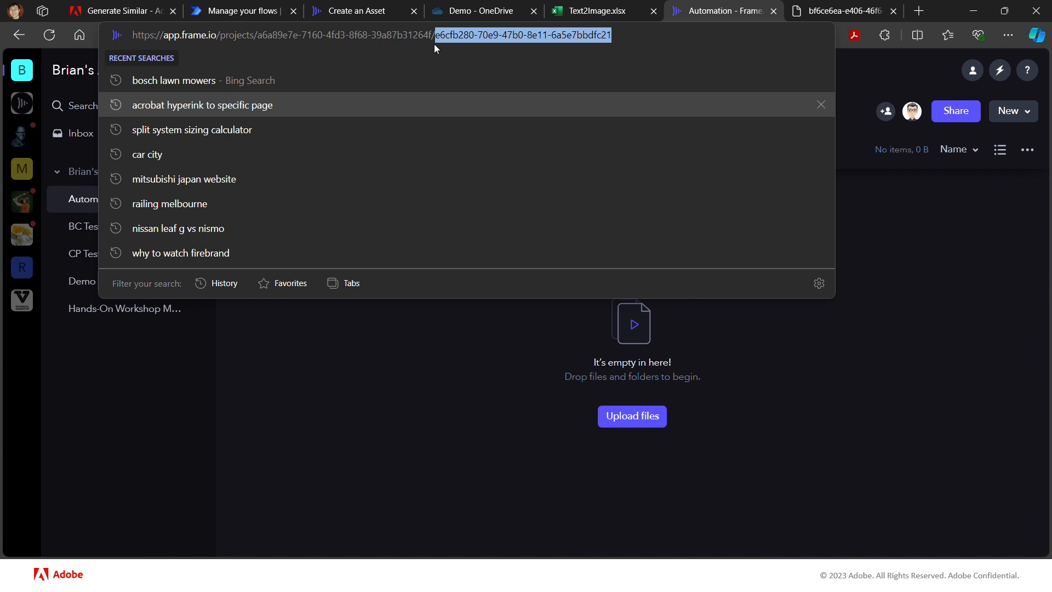
{"action": "left_click", "coordinate": [408, 365]}
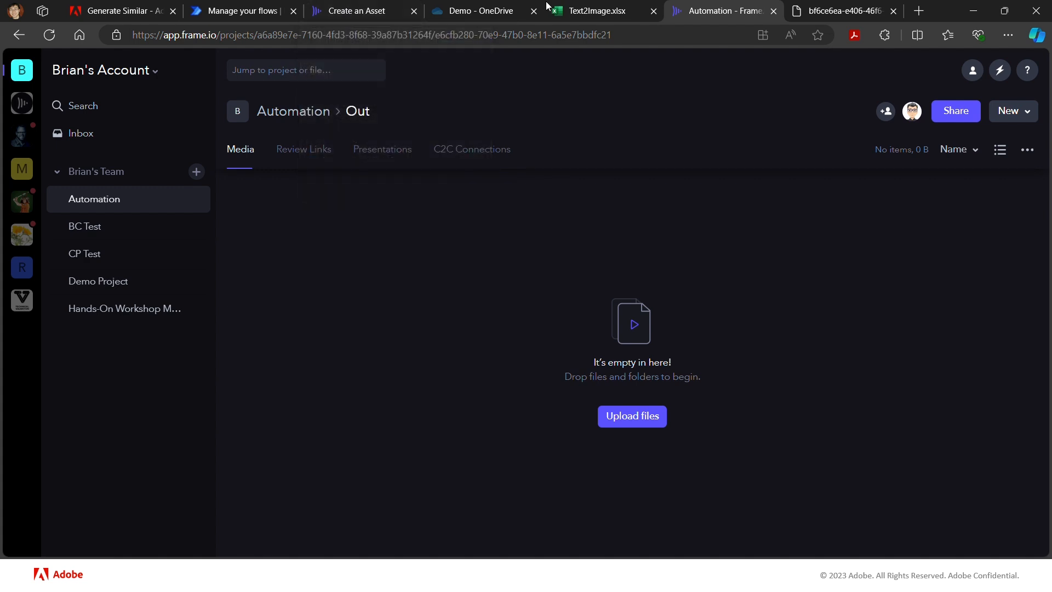
- Copy the production endpoint URL of the Create an Asset operation from the Frame.io developer reference
{"action": "left_click", "coordinate": [345, 10]}
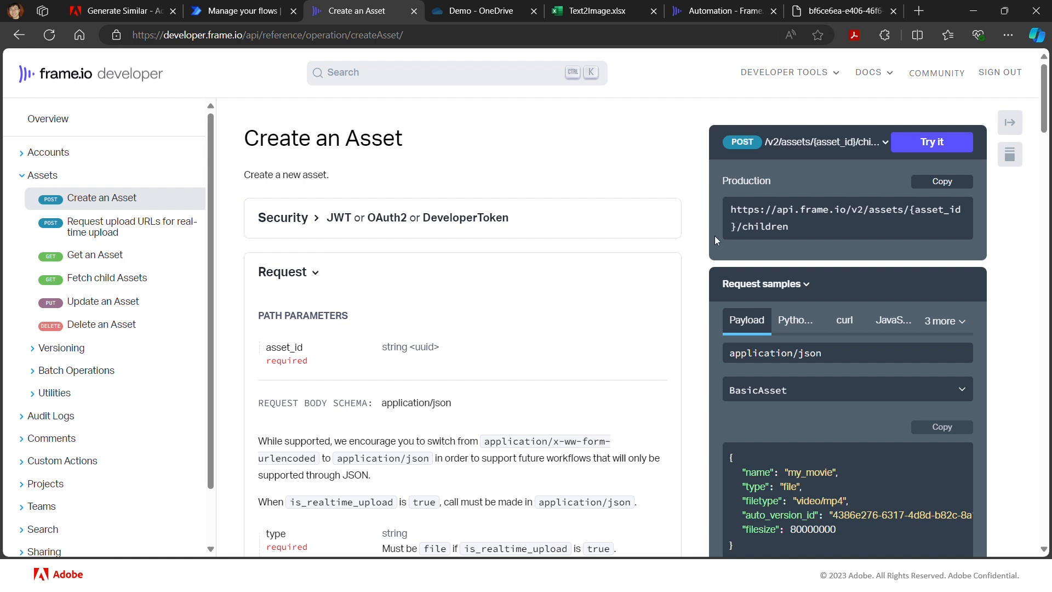
{"action": "left_click", "coordinate": [751, 158]}
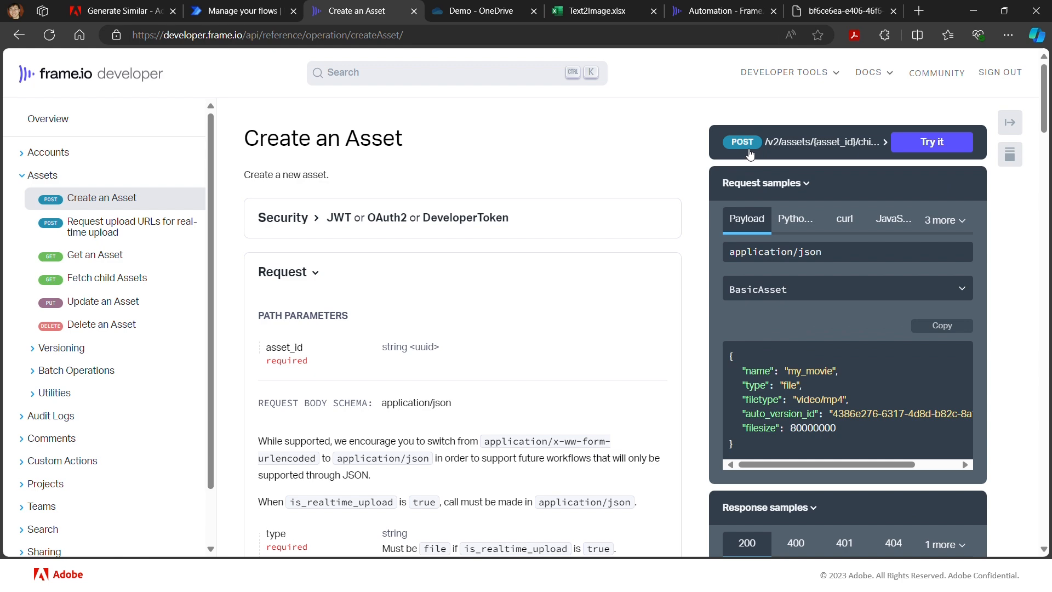
{"action": "left_click", "coordinate": [753, 150]}
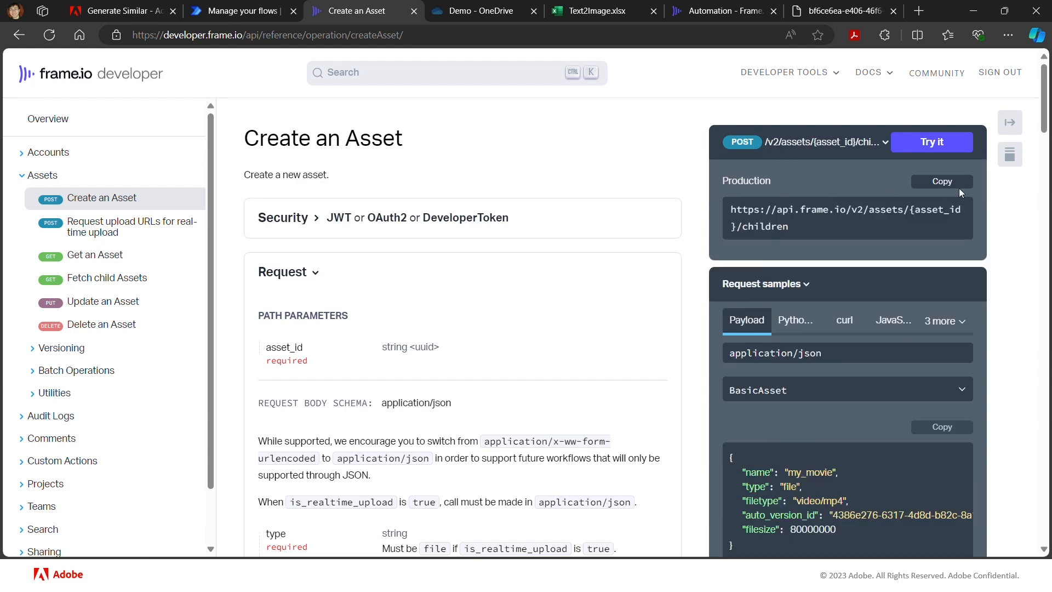
{"action": "left_click", "coordinate": [943, 181]}
- In the Demo-3 flow in Power Automate, add an HTTP action after Parse FF Obj Comp JSON and name it HTTP FIO Create Asset
{"action": "left_click", "coordinate": [275, 4]}
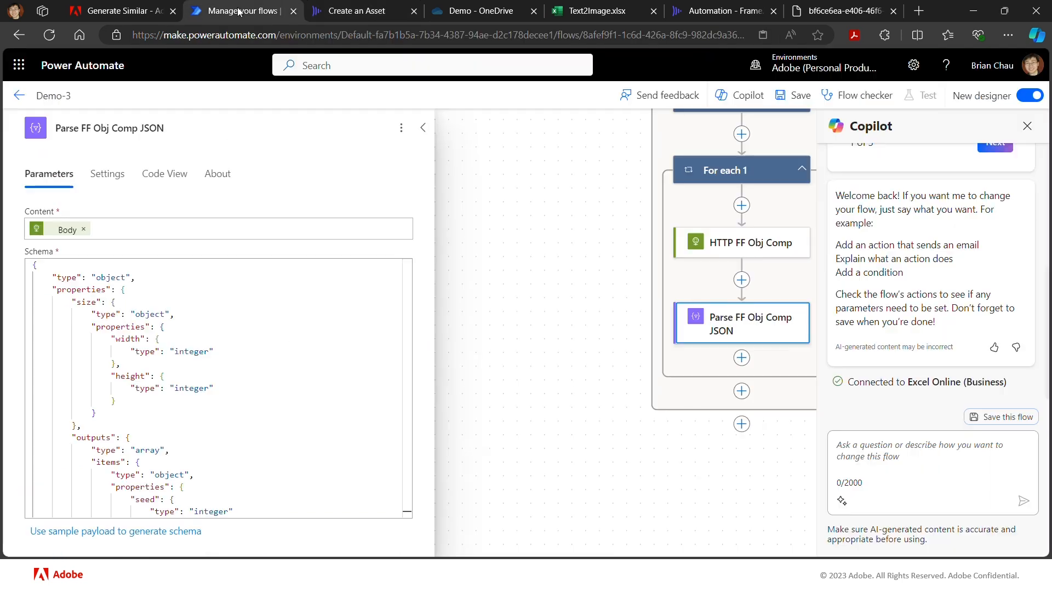
{"action": "left_click", "coordinate": [741, 359]}
{"action": "left_click", "coordinate": [800, 359]}
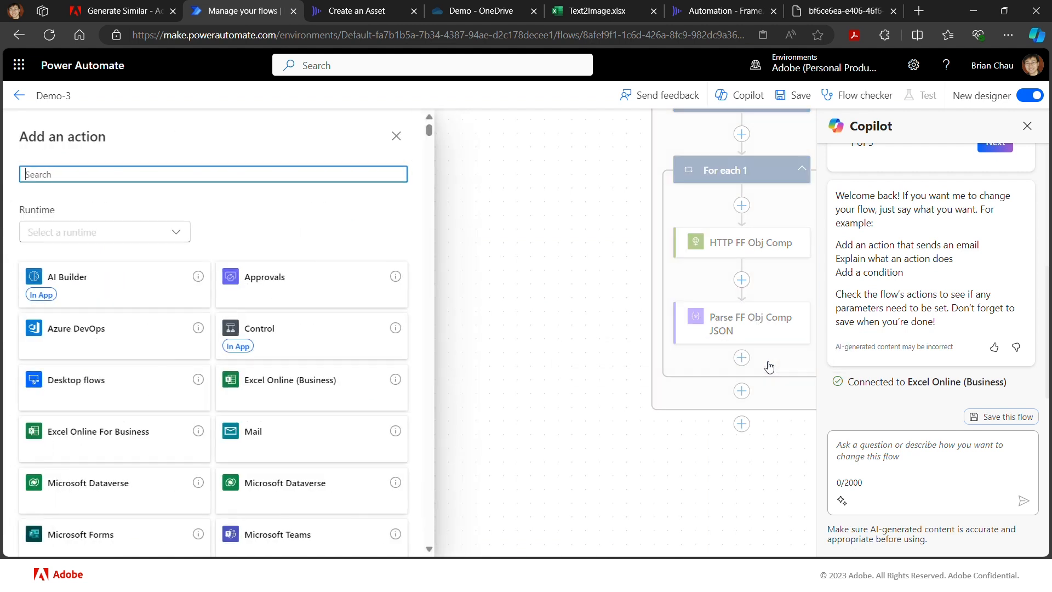
{"action": "type", "text": "http"}
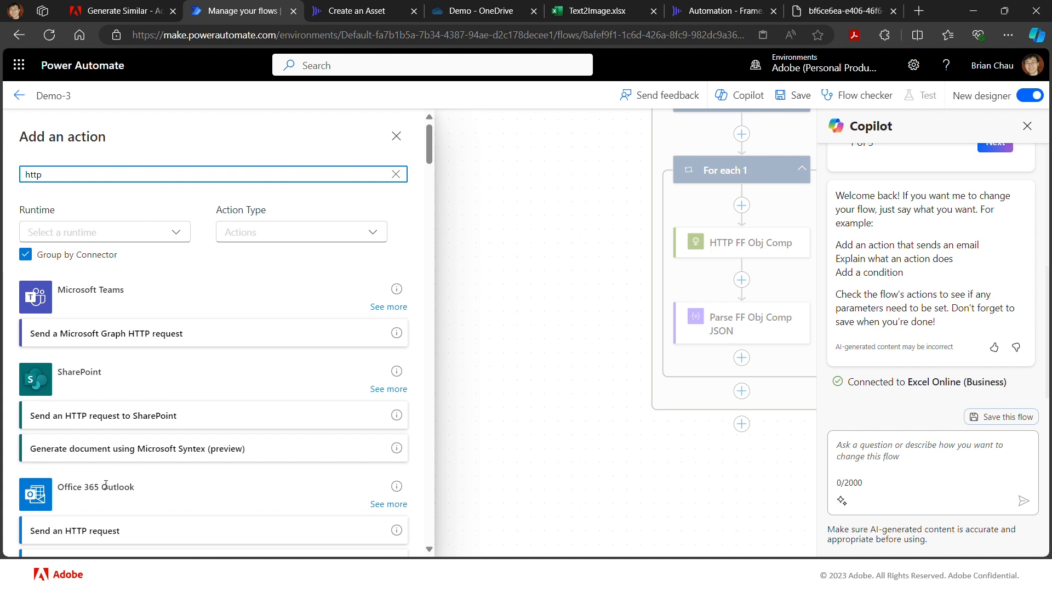
{"action": "scroll", "coordinate": [109, 477], "scroll_direction": "down", "scroll_amount": 6}
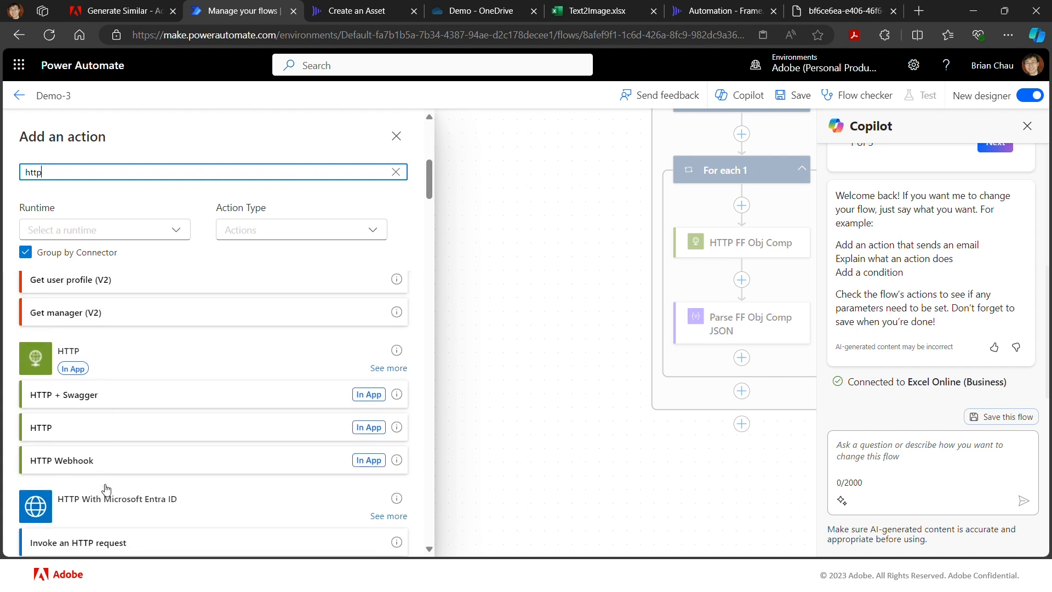
{"action": "left_click", "coordinate": [126, 431]}
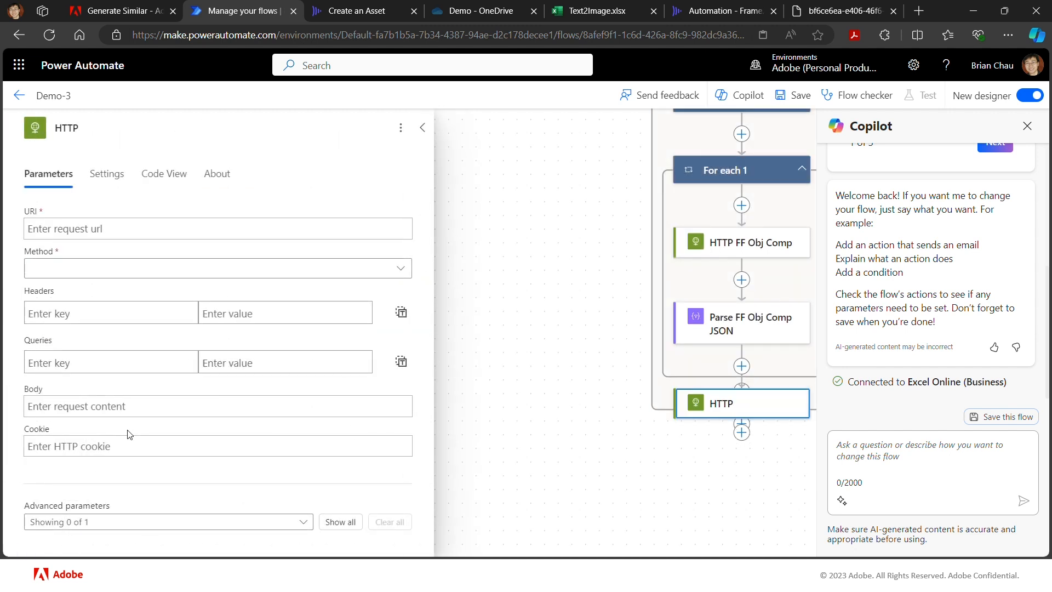
{"action": "left_click", "coordinate": [101, 127]}
{"action": "type", "text": "FIO"}
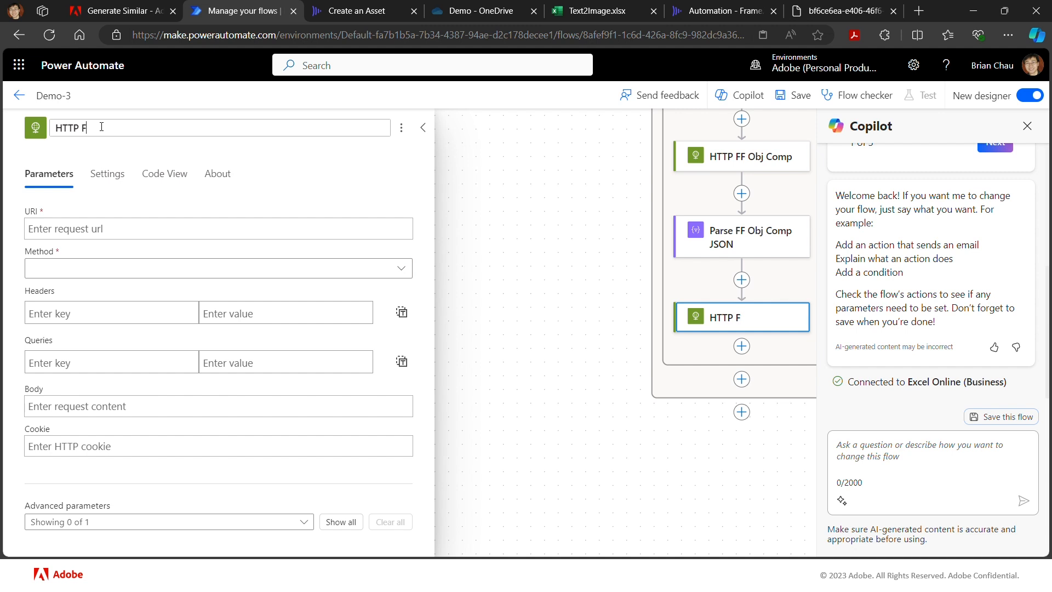
{"action": "type", "text": " Create Asset"}
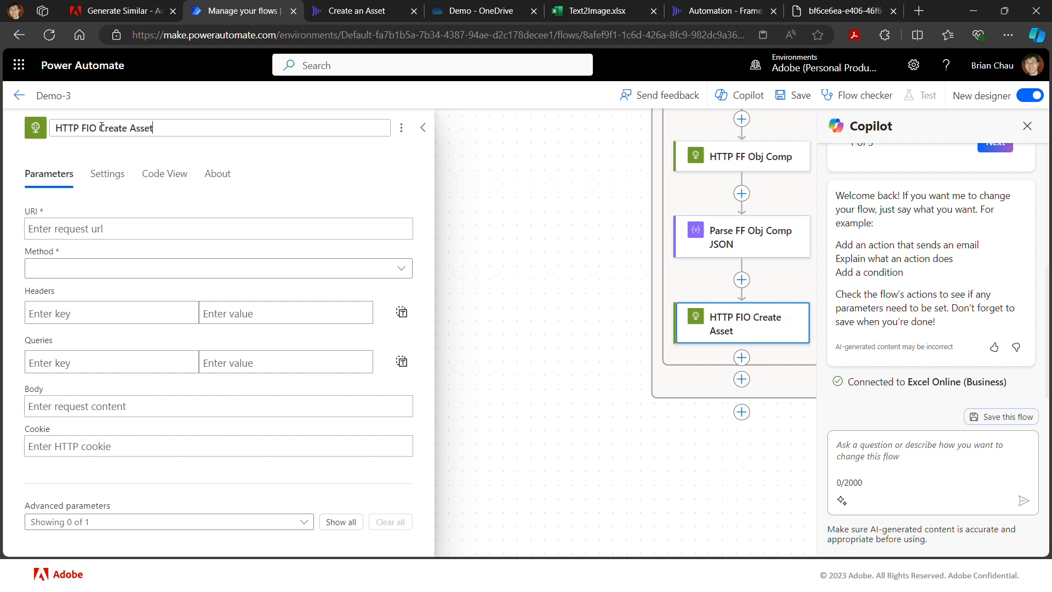
{"action": "left_click", "coordinate": [114, 227]}
{"action": "type", "text": "https://api.frame.io/v2/assets/{asset_id}/children"}
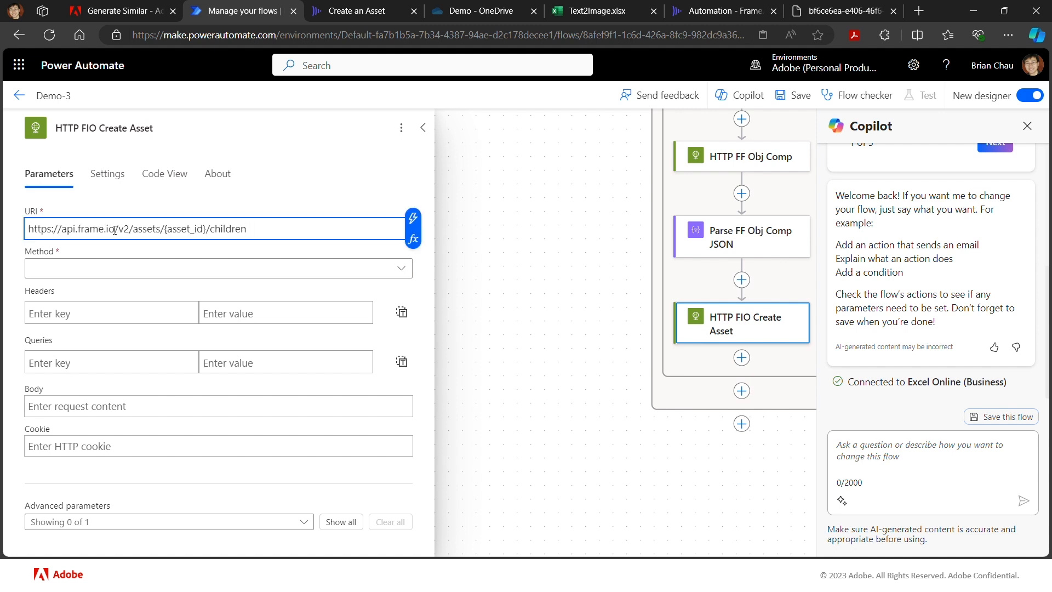
{"action": "left_click", "coordinate": [99, 268]}
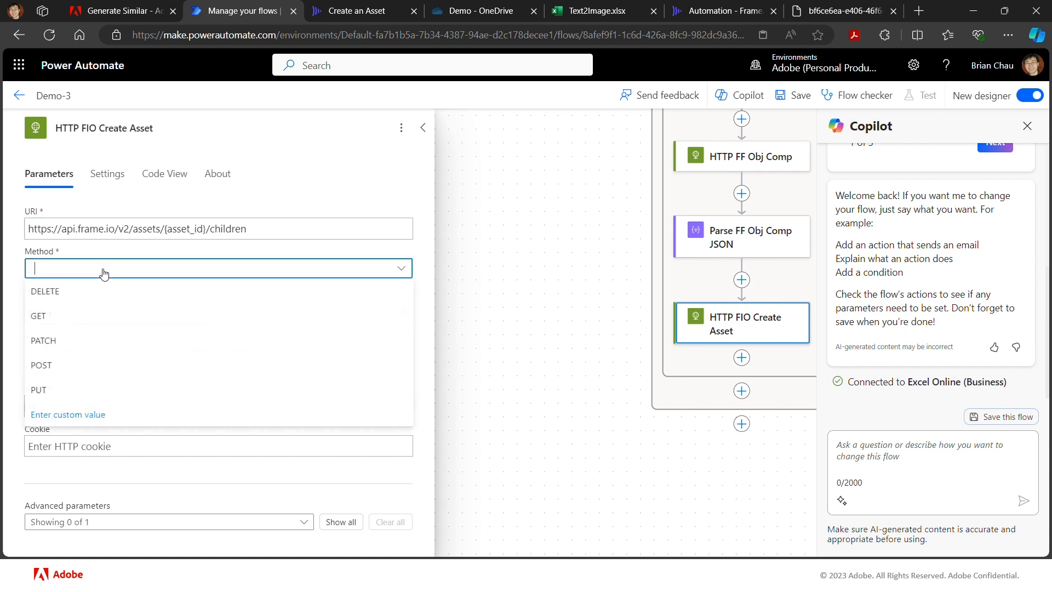
{"action": "left_click", "coordinate": [63, 376]}
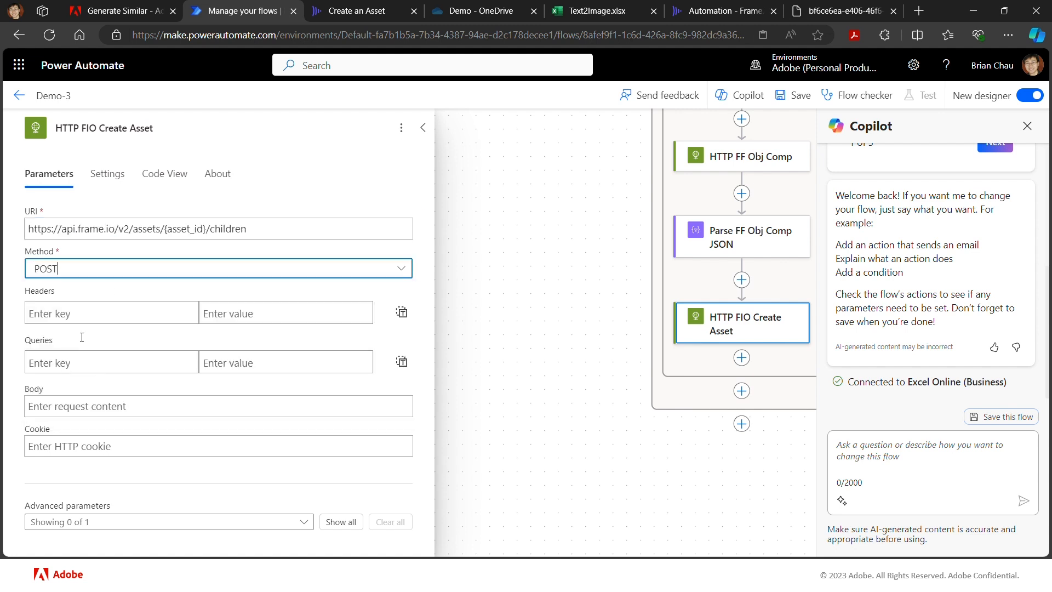
- Replace the {asset_id} placeholder in the URI with the Out folder's ID copied from its Frame.io page address
{"action": "left_click", "coordinate": [204, 230]}
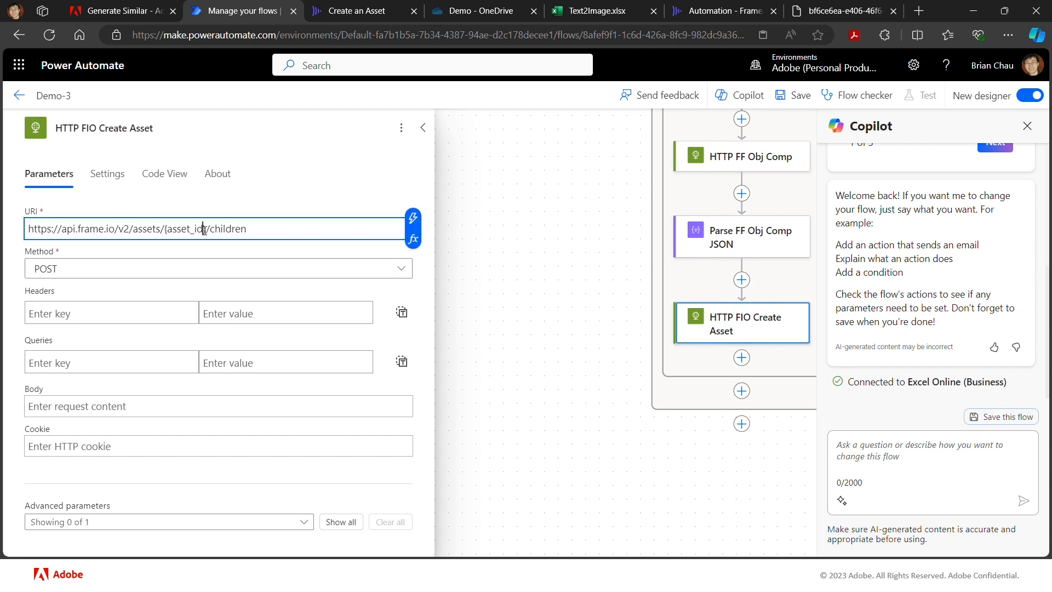
{"action": "key", "text": "shift+Left"}
{"action": "left_click_drag", "start_coordinate": [206, 230], "coordinate": [165, 233]}
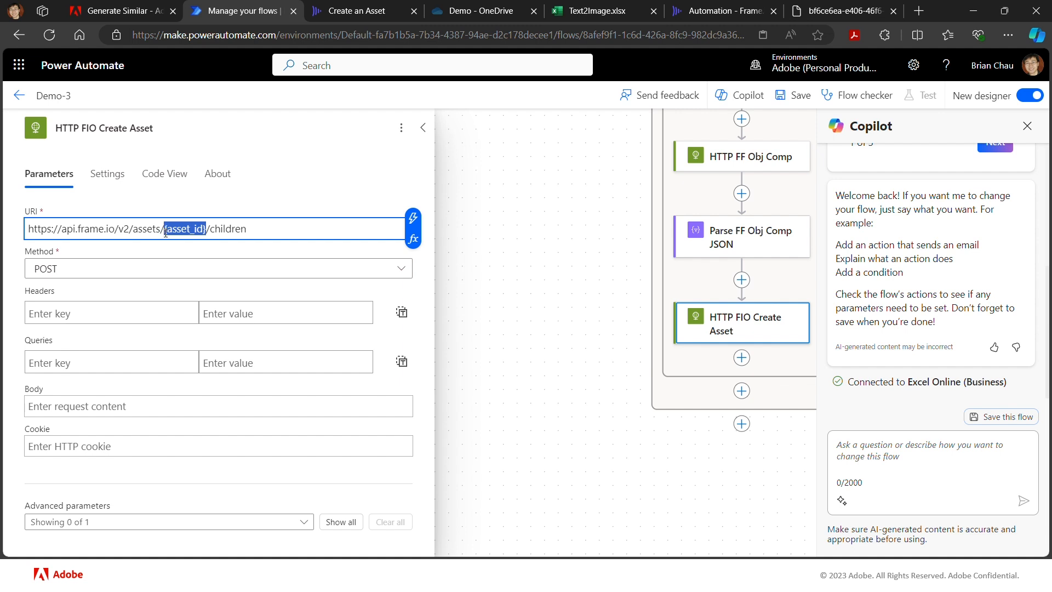
{"action": "type", "text": "/"}
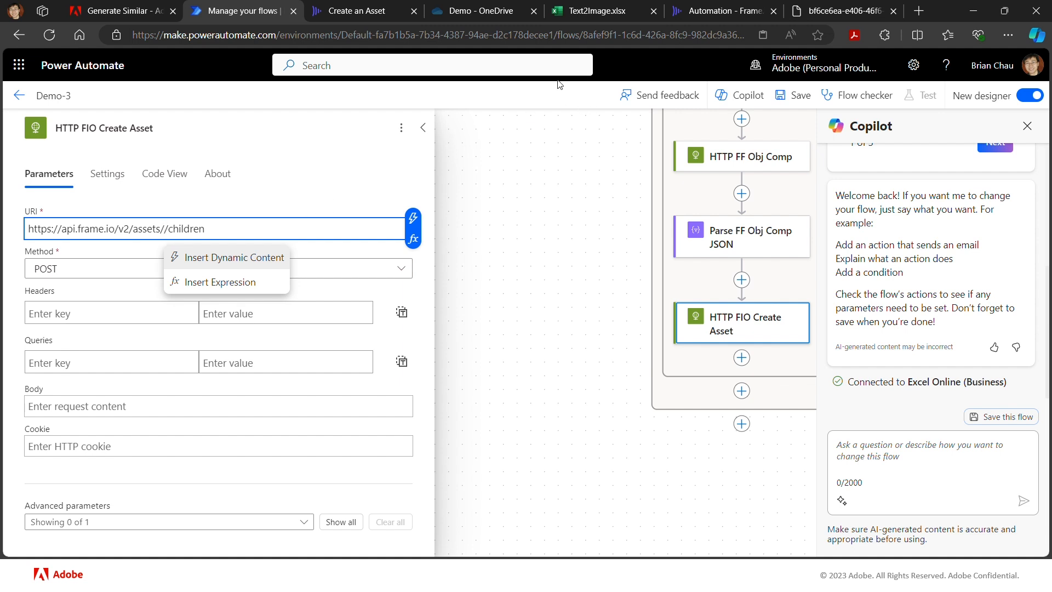
{"action": "left_click", "coordinate": [731, 19]}
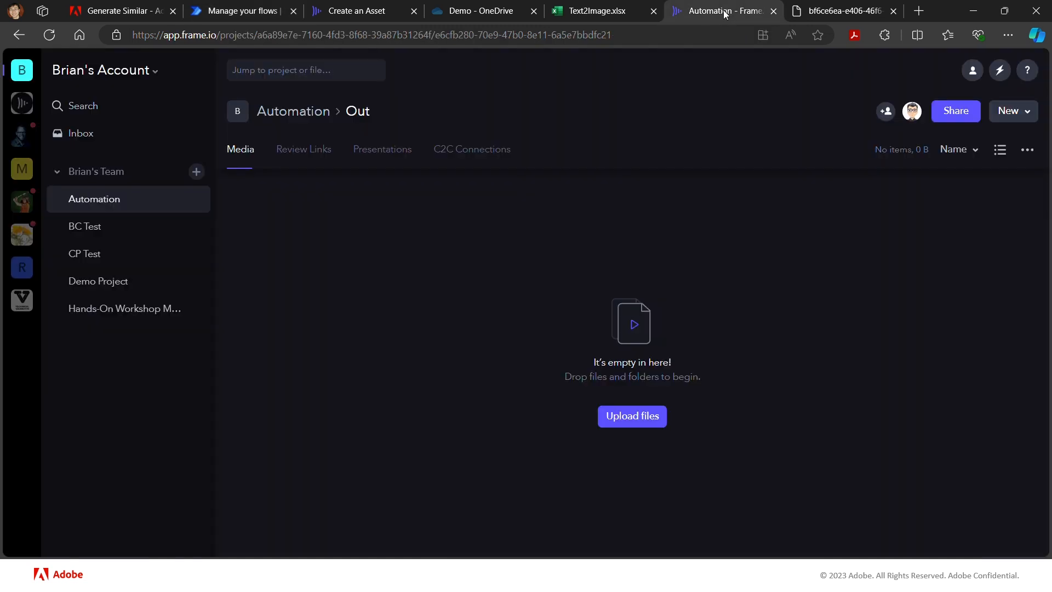
{"action": "left_click_drag", "start_coordinate": [612, 34], "coordinate": [437, 53]}
{"action": "key", "text": "ctrl+c"}
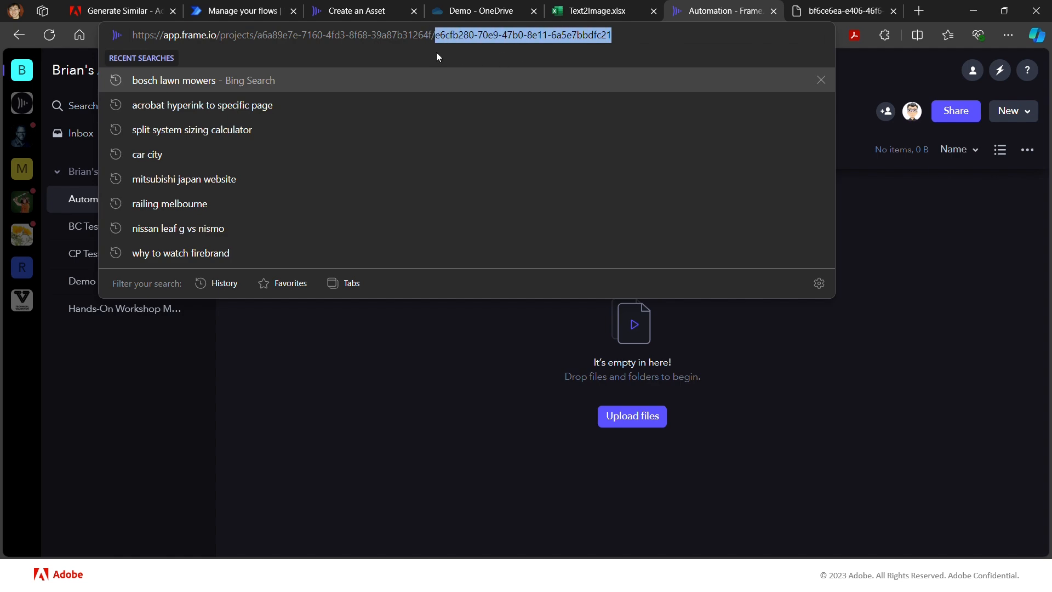
{"action": "left_click", "coordinate": [244, 12]}
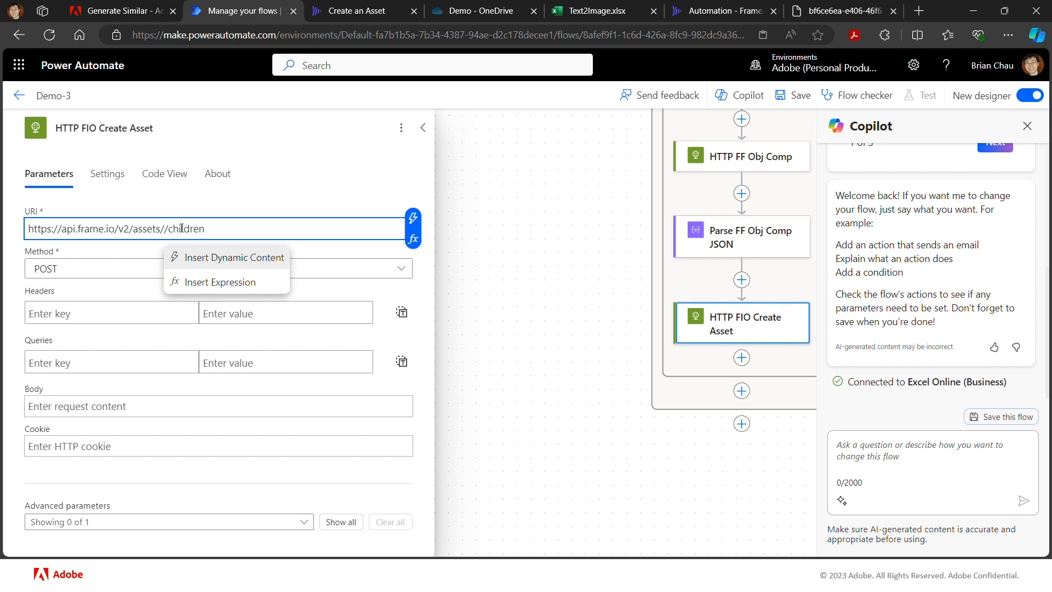
{"action": "key", "text": "ctrl+v"}
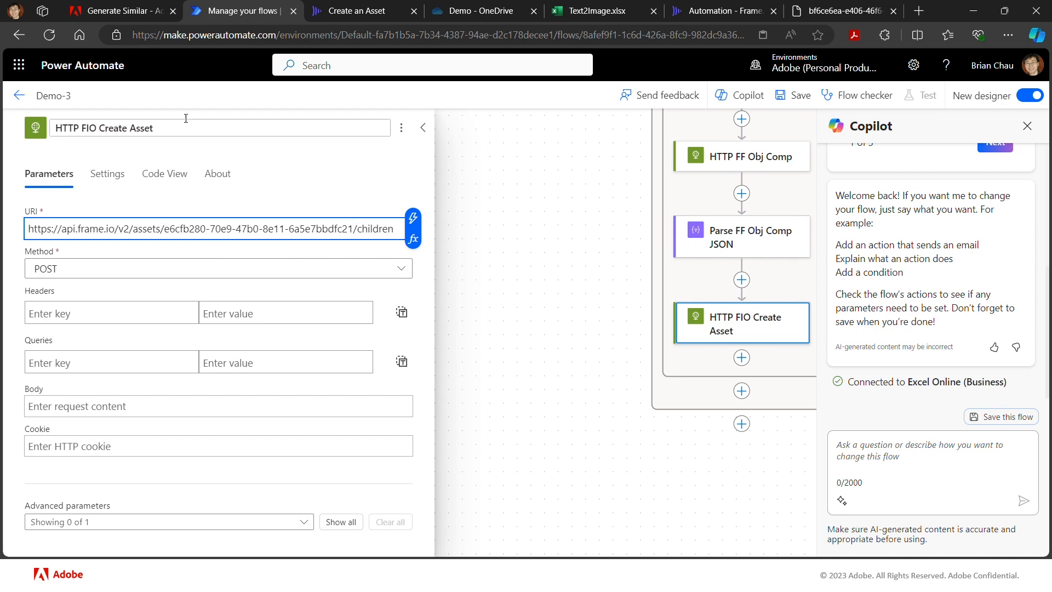
- Check the security requirements of Create an Asset and add a Content-Type header with value application/json to HTTP FIO Create Asset
{"action": "left_click", "coordinate": [366, 12]}
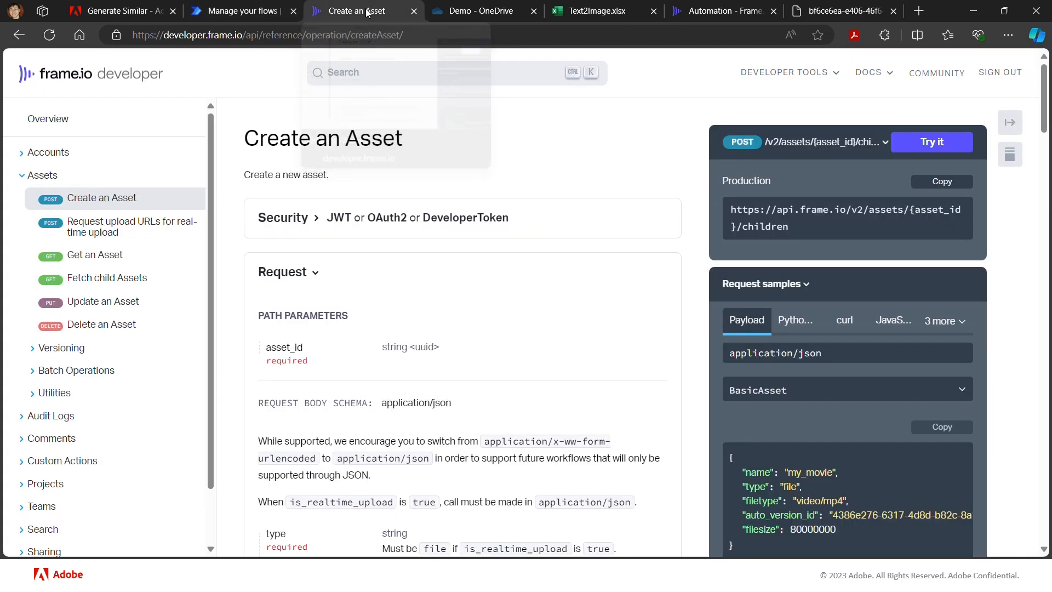
{"action": "left_click", "coordinate": [300, 231]}
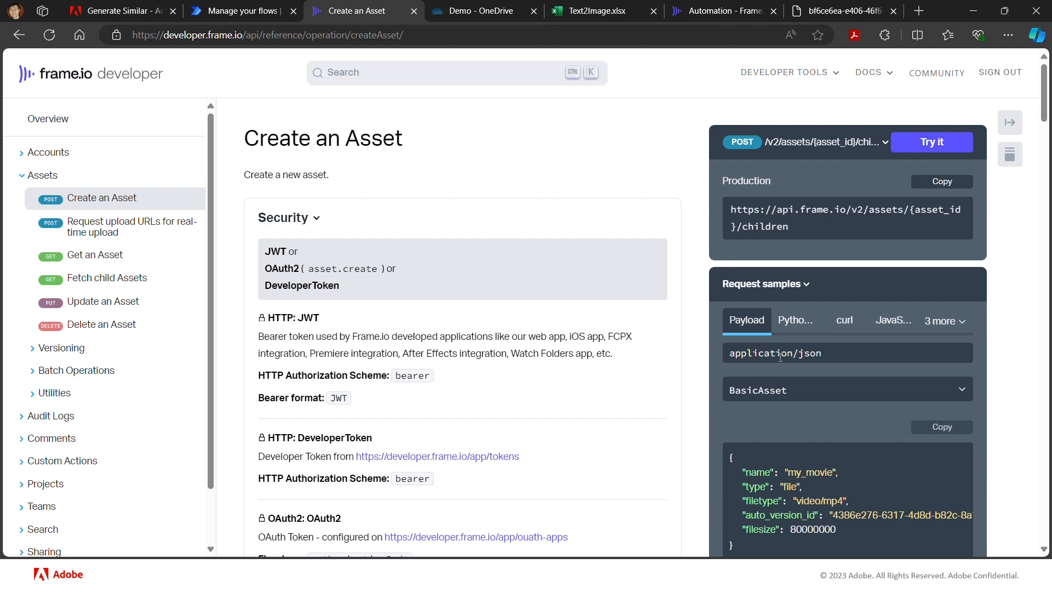
{"action": "left_click", "coordinate": [241, 8]}
{"action": "left_click", "coordinate": [149, 316]}
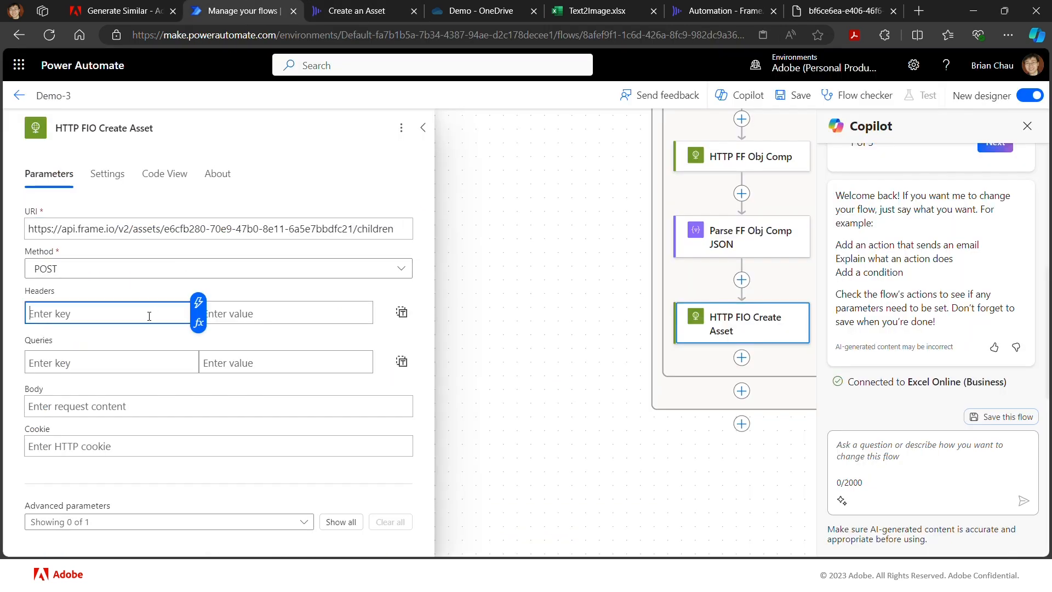
{"action": "type", "text": "Content"}
{"action": "key", "text": "BackSpace"}
{"action": "key", "text": "BackSpace"}
{"action": "key", "text": "BackSpace"}
{"action": "key", "text": "BackSpace"}
{"action": "key", "text": "BackSpace"}
{"action": "type", "text": "ntent-Type"}
{"action": "left_click", "coordinate": [250, 311]}
{"action": "type", "text": "a"}
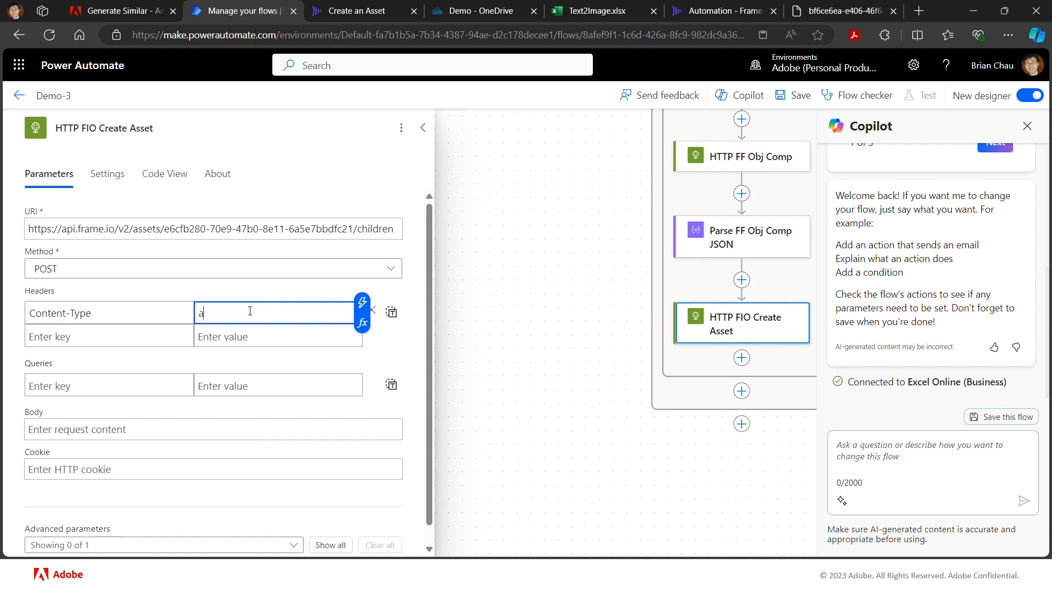
{"action": "type", "text": "pplication/json"}
- Add an Authorization header to HTTP FIO Create Asset with the value Bearer followed by the fio_token variable
{"action": "left_click", "coordinate": [170, 341]}
{"action": "type", "text": "Au"}
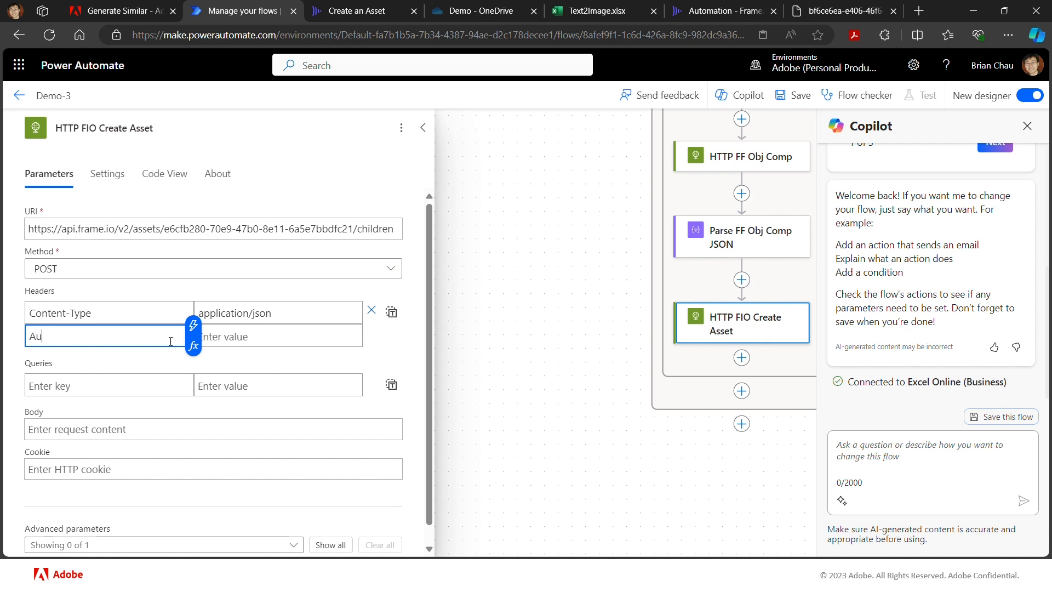
{"action": "type", "text": "thro"}
{"action": "key", "text": "BackSpace"}
{"action": "key", "text": "BackSpace"}
{"action": "type", "text": "o"}
{"action": "key", "text": "BackSpace"}
{"action": "key", "text": "BackSpace"}
{"action": "type", "text": "orization"}
{"action": "key", "text": "Tab"}
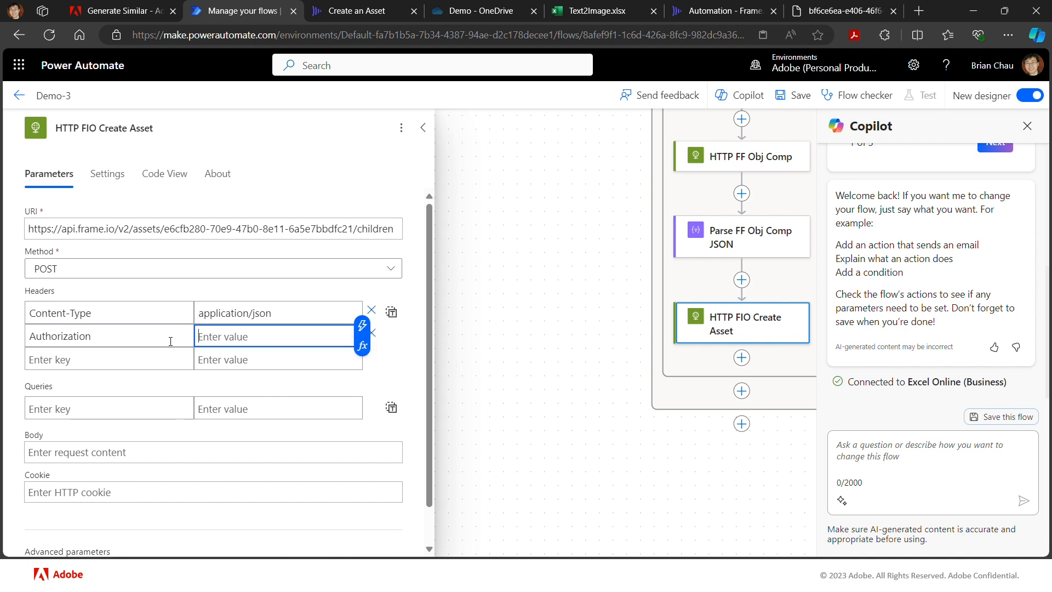
{"action": "type", "text": "Bearer"}
{"action": "left_click", "coordinate": [362, 326]}
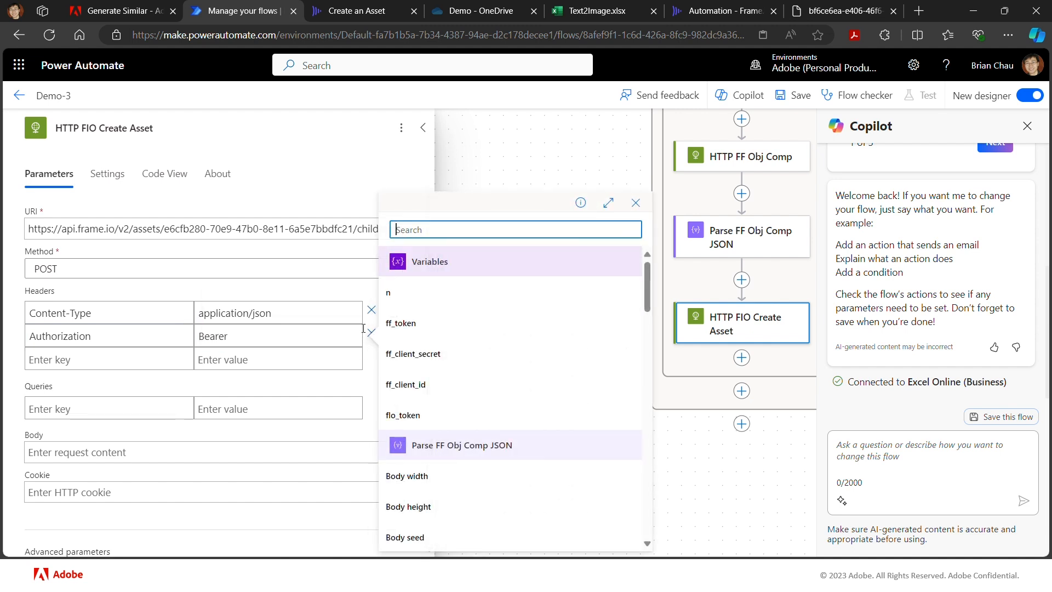
{"action": "left_click", "coordinate": [407, 426]}
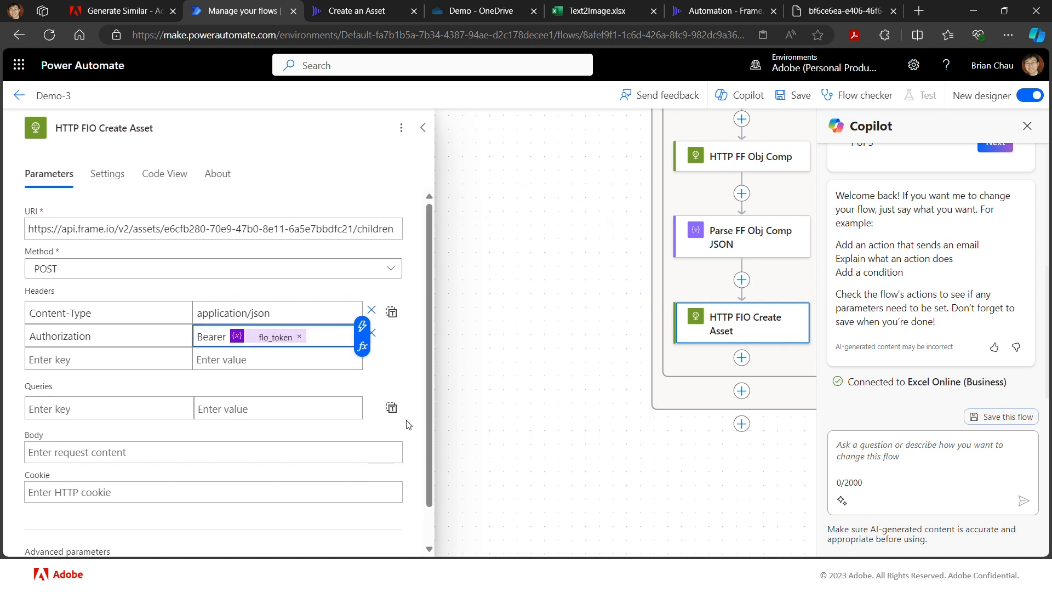
- Review the Create an Asset request samples and body schema in the Frame.io reference, including the fields of the source object
{"action": "left_click", "coordinate": [200, 449]}
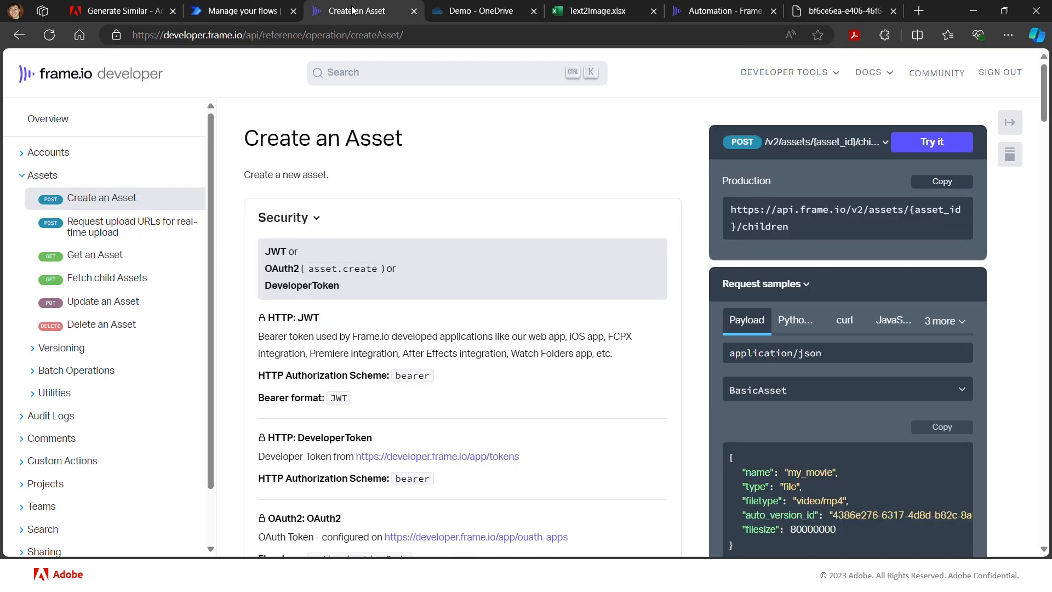
{"action": "left_click", "coordinate": [354, 11]}
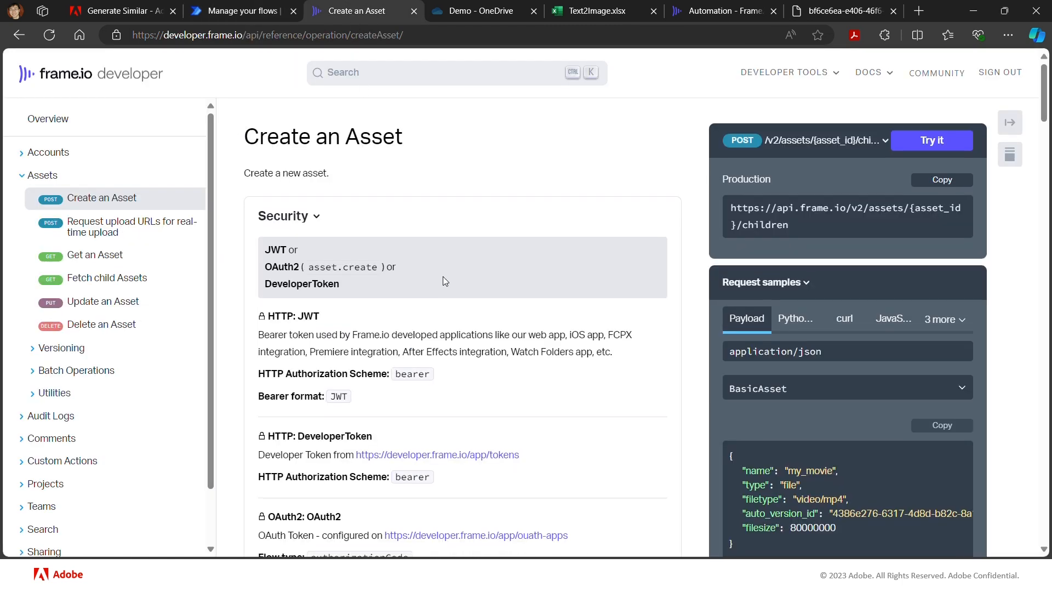
{"action": "scroll", "coordinate": [442, 276], "scroll_direction": "down", "scroll_amount": 3}
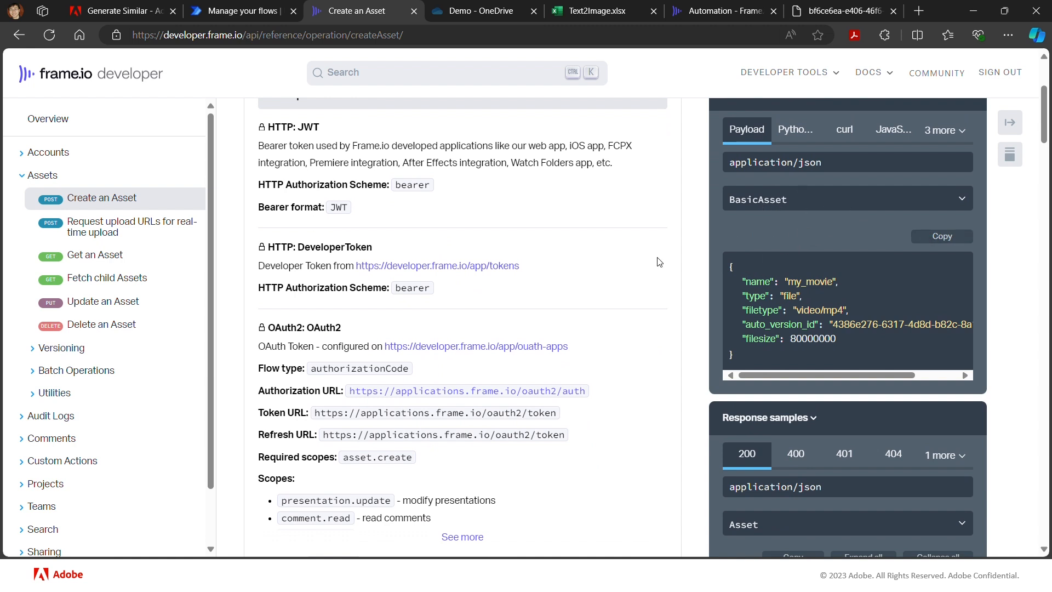
{"action": "scroll", "coordinate": [569, 279], "scroll_direction": "up", "scroll_amount": 1}
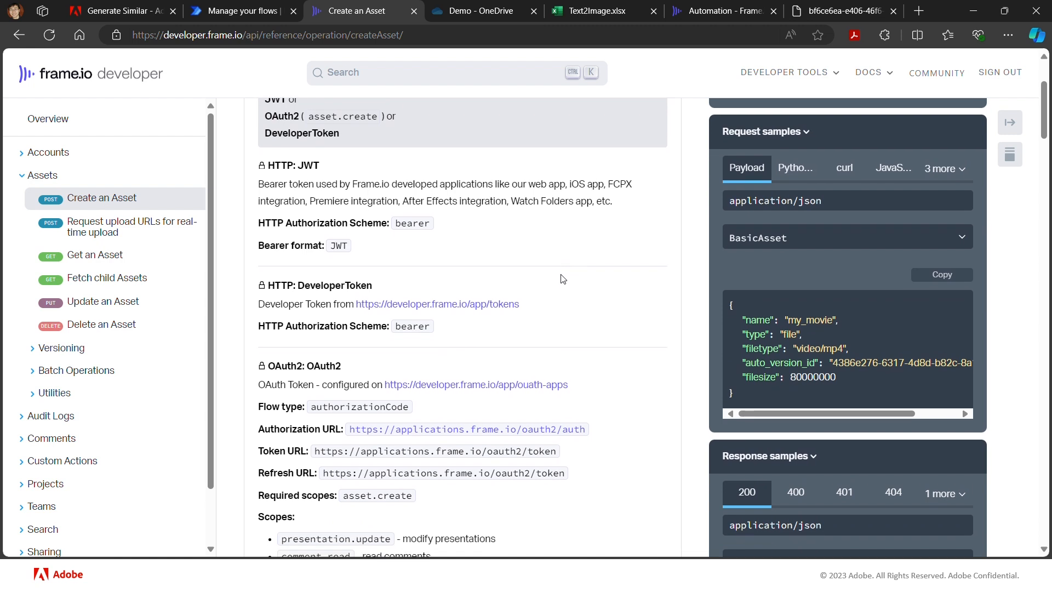
{"action": "left_click", "coordinate": [787, 244]}
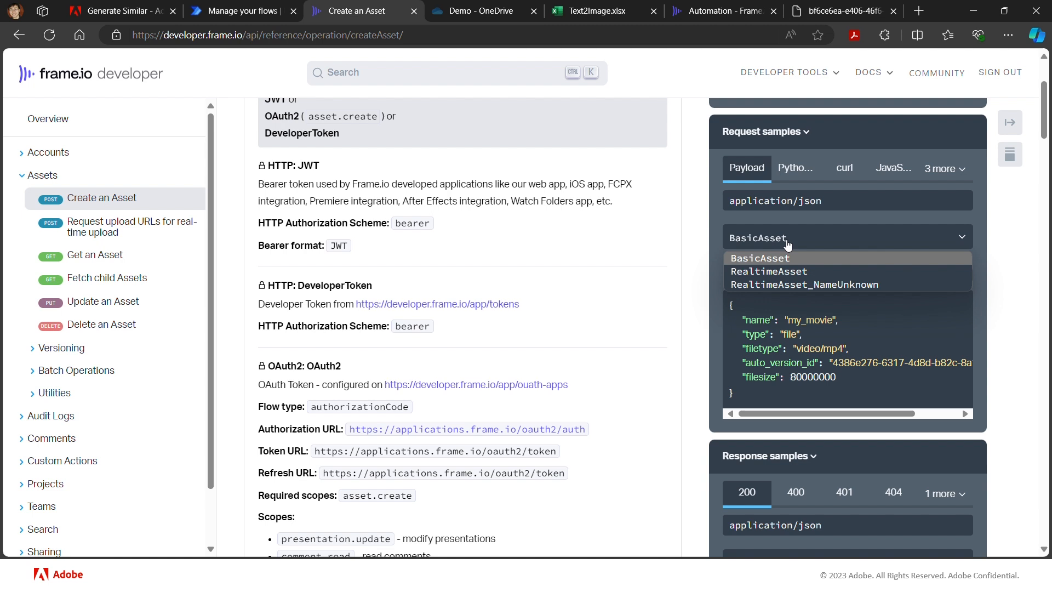
{"action": "left_click", "coordinate": [787, 245]}
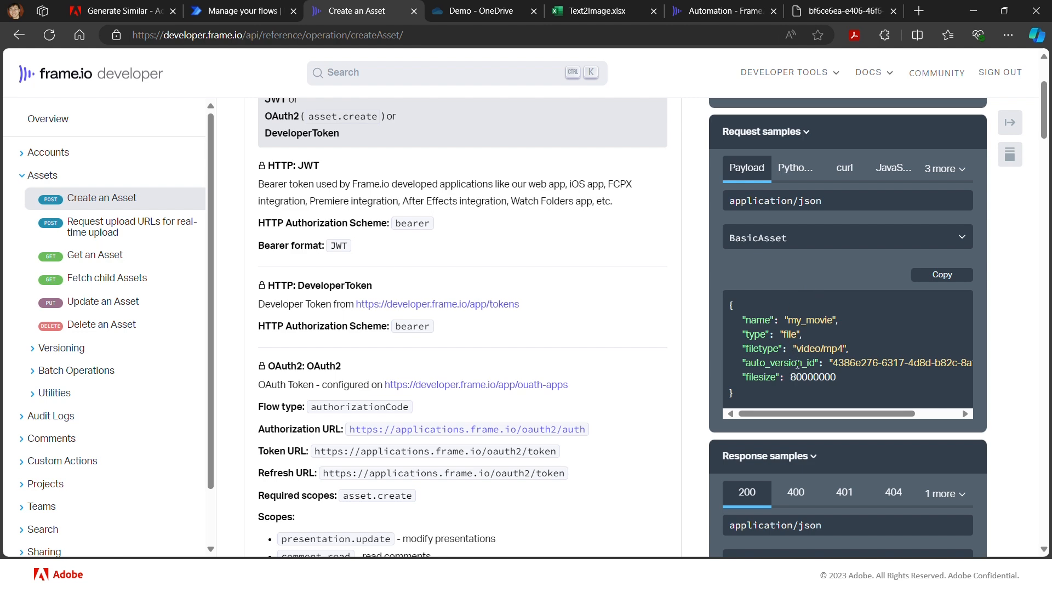
{"action": "scroll", "coordinate": [625, 430], "scroll_direction": "down", "scroll_amount": 5}
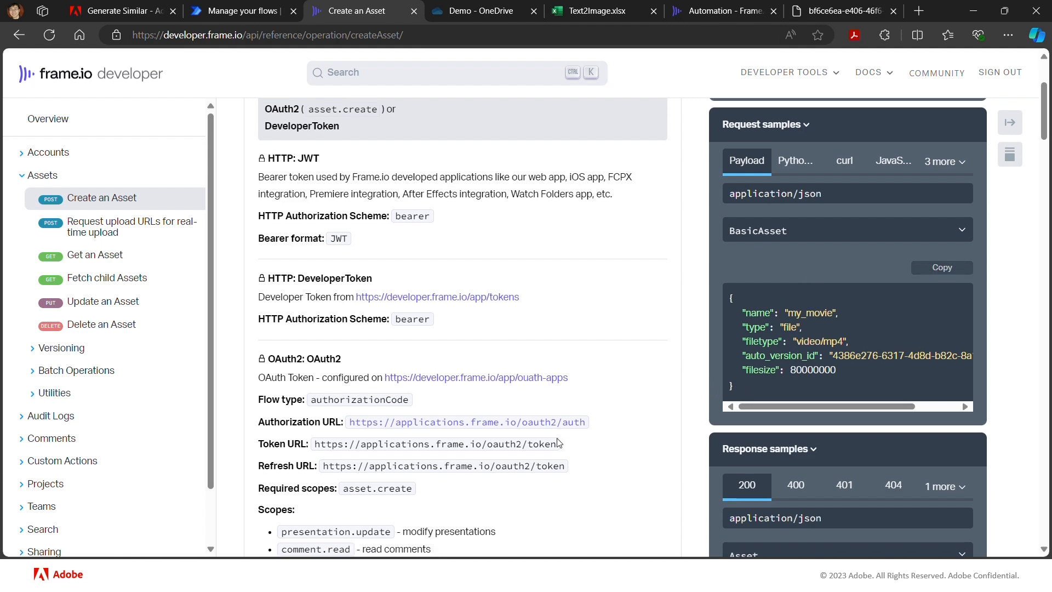
{"action": "scroll", "coordinate": [558, 443], "scroll_direction": "down", "scroll_amount": 7}
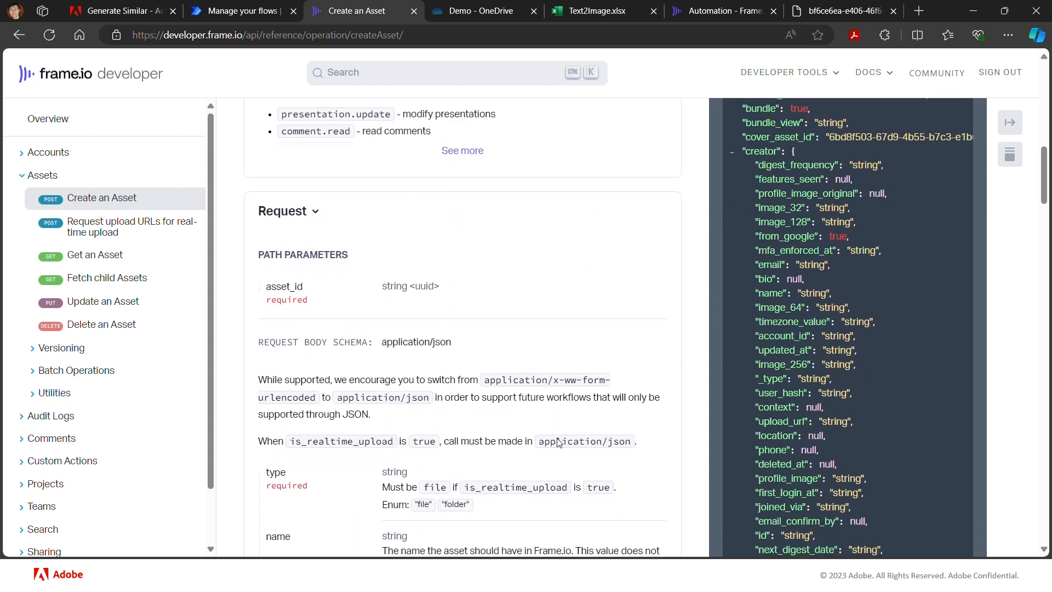
{"action": "scroll", "coordinate": [558, 443], "scroll_direction": "down", "scroll_amount": 1}
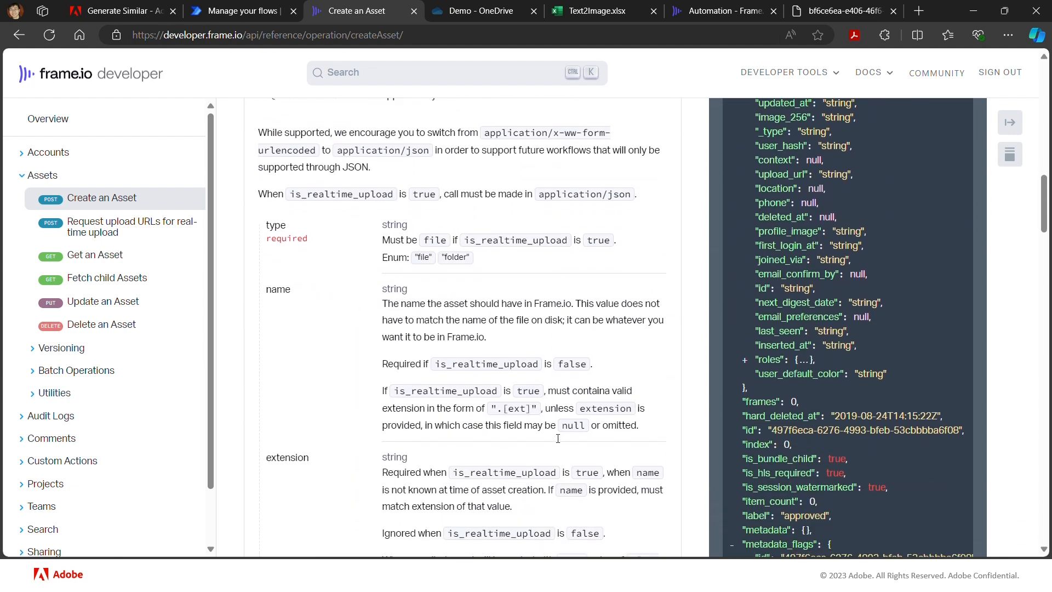
{"action": "scroll", "coordinate": [558, 438], "scroll_direction": "down", "scroll_amount": 4}
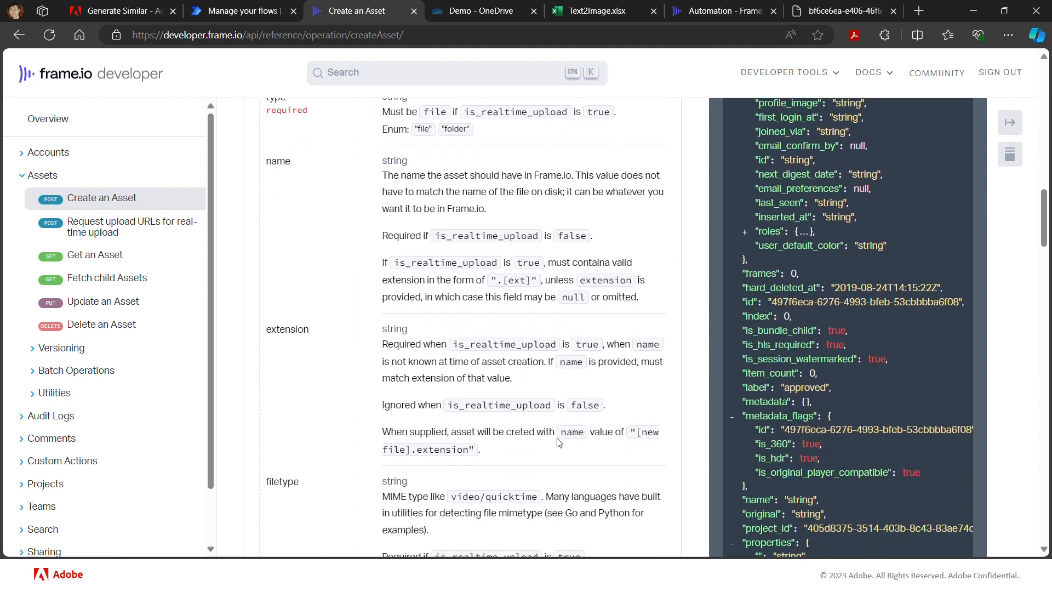
{"action": "scroll", "coordinate": [558, 443], "scroll_direction": "down", "scroll_amount": 5}
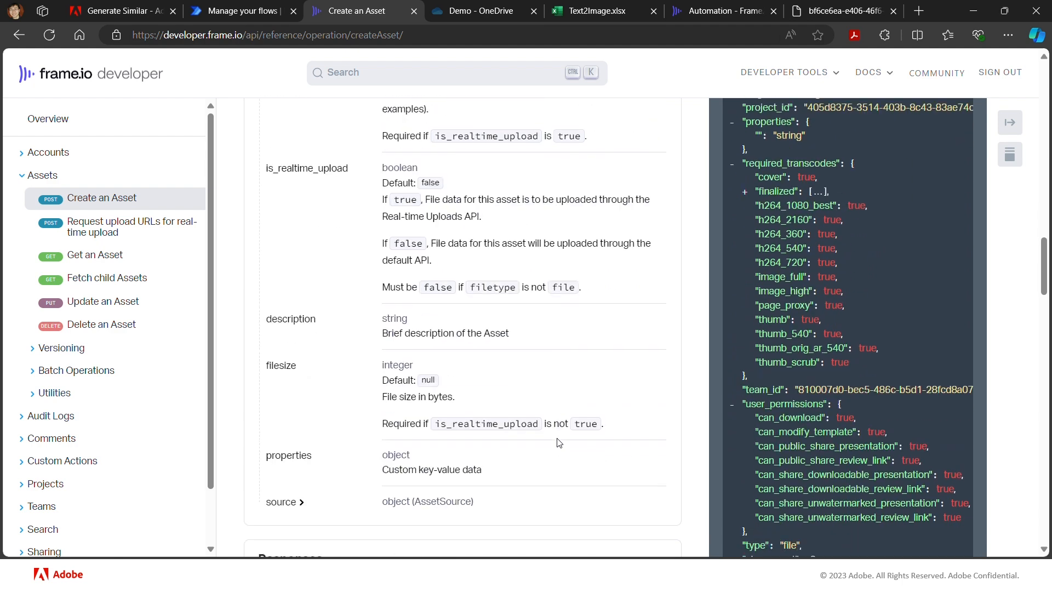
{"action": "left_click", "coordinate": [301, 475]}
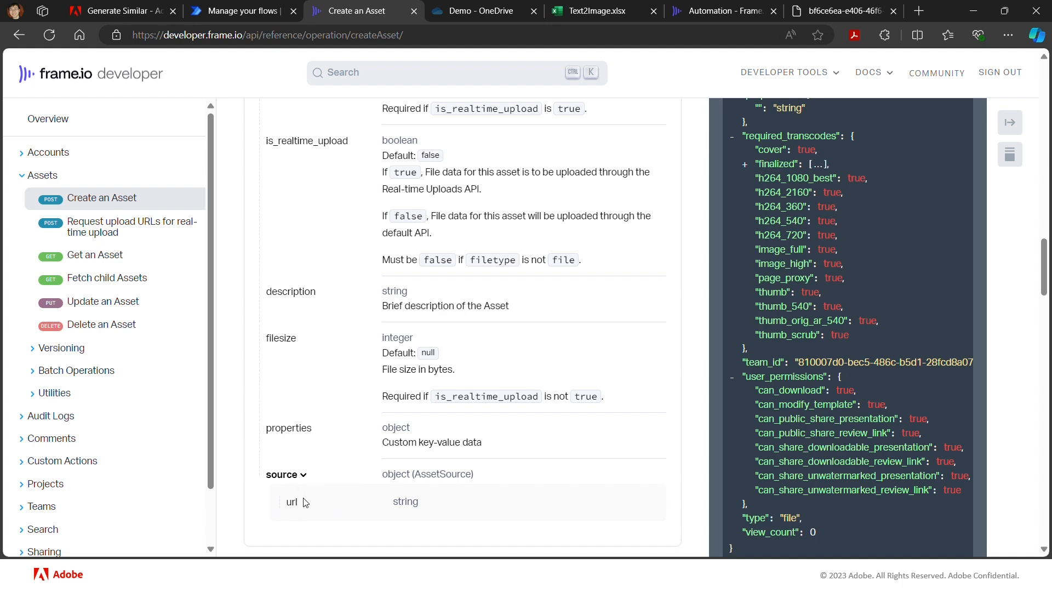
{"action": "scroll", "coordinate": [507, 487], "scroll_direction": "up", "scroll_amount": 10}
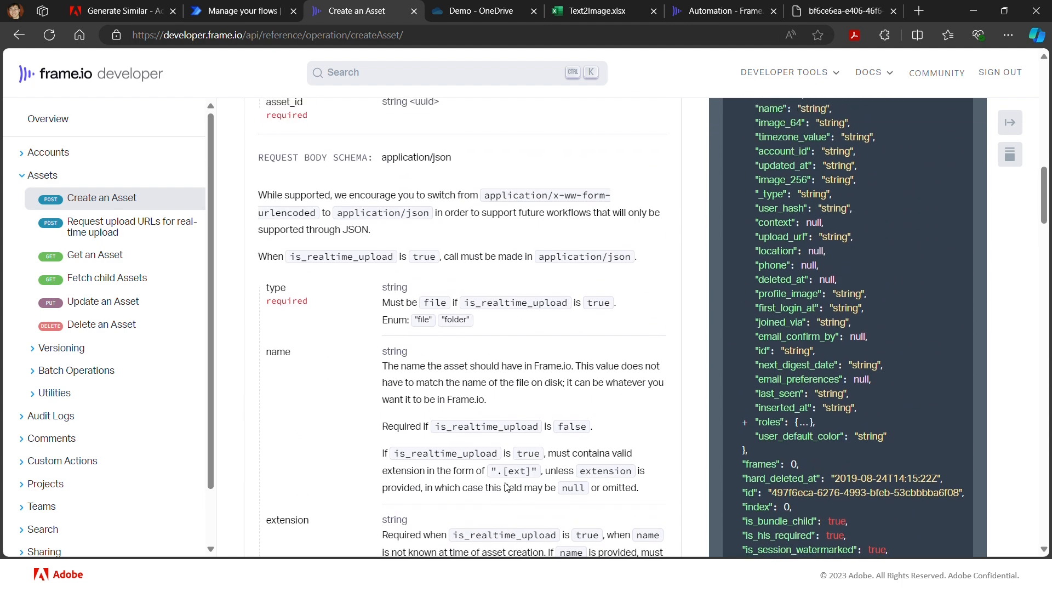
{"action": "scroll", "coordinate": [635, 399], "scroll_direction": "up", "scroll_amount": 5}
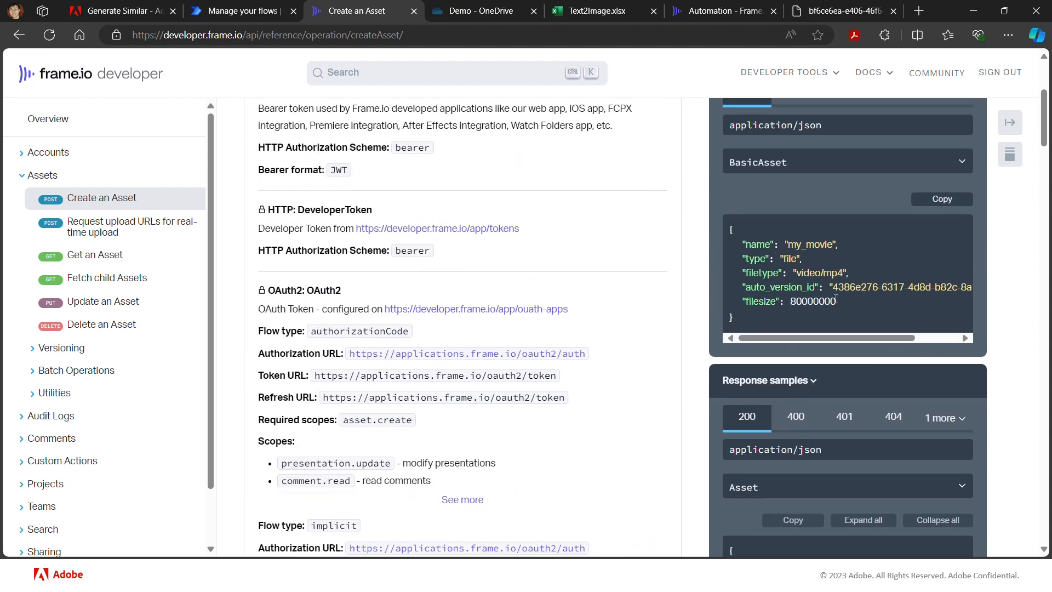
- Copy the BasicAsset sample payload from the Frame.io reference into the Body of HTTP FIO Create Asset in Power Automate
{"action": "left_click", "coordinate": [943, 201]}
{"action": "left_click", "coordinate": [225, 13]}
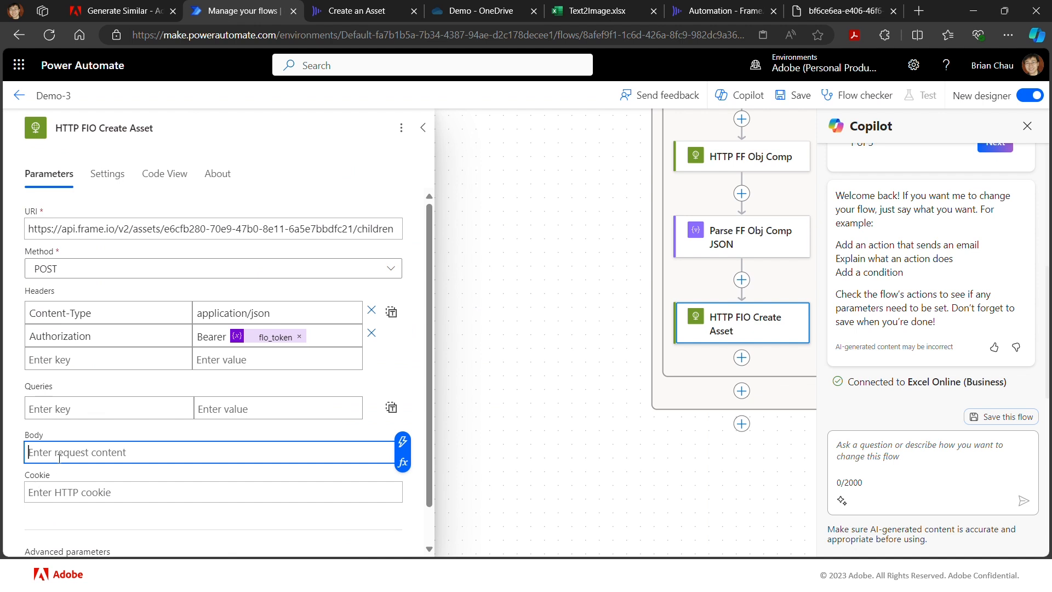
{"action": "key", "text": "ctrl+v"}
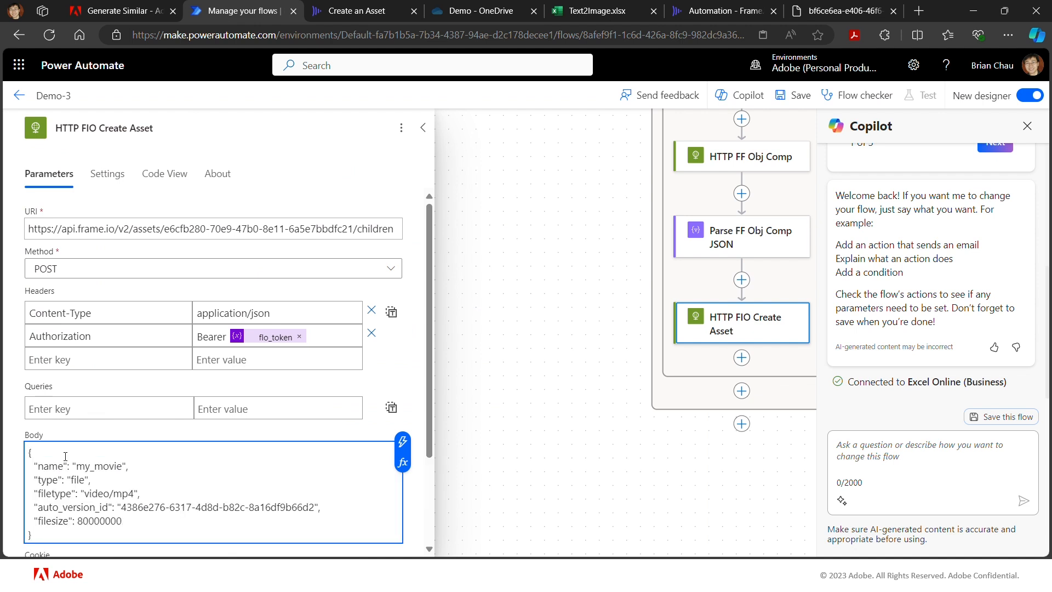
- Set the filetype value in the HTTP FIO Create Asset body to image/jpeg
{"action": "scroll", "coordinate": [65, 456], "scroll_direction": "down", "scroll_amount": 2}
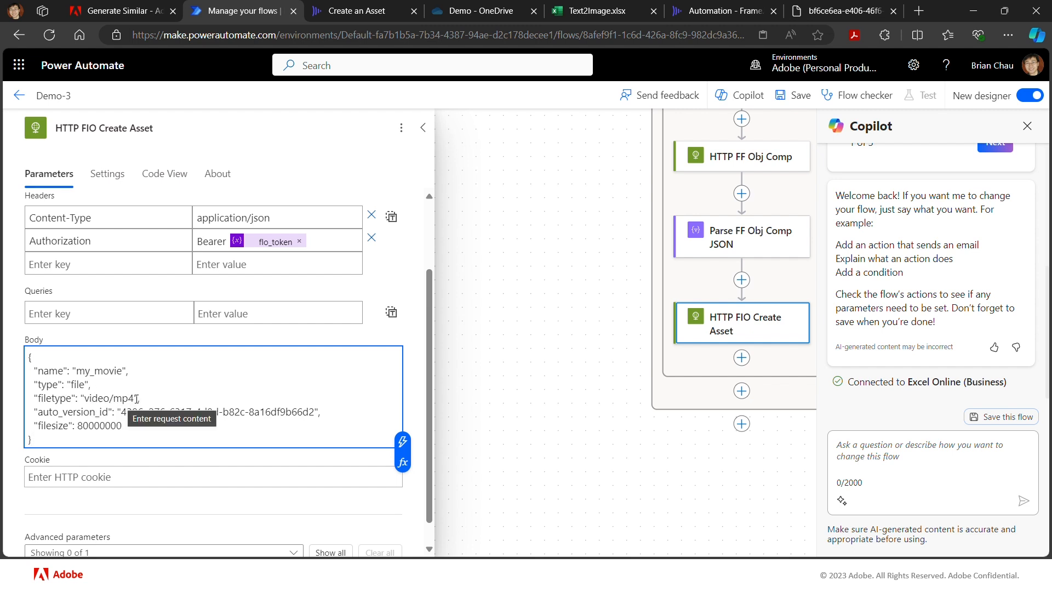
{"action": "left_click_drag", "start_coordinate": [133, 398], "coordinate": [86, 400]}
{"action": "type", "text": "image"}
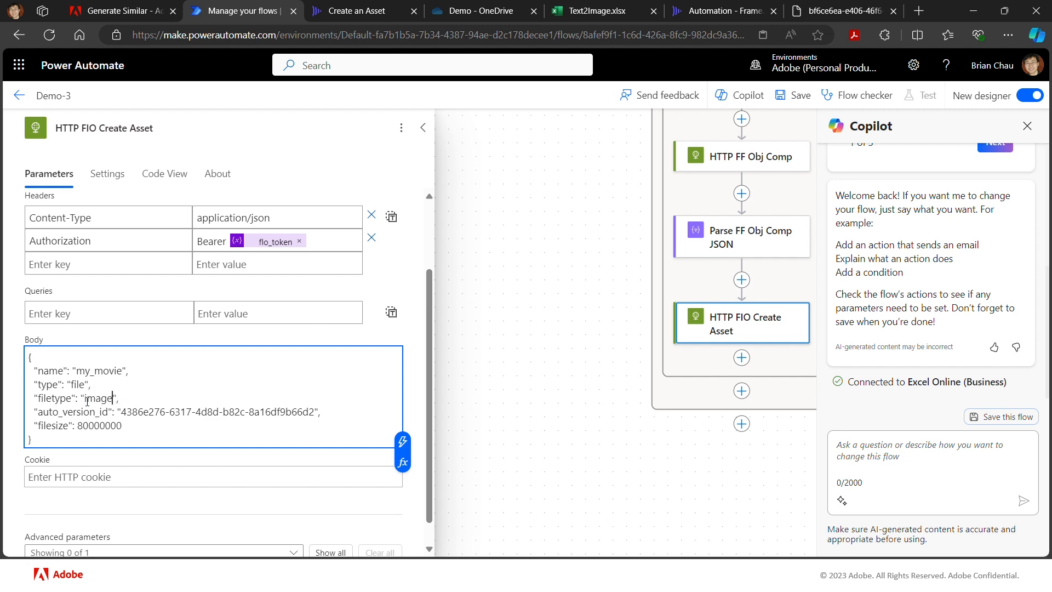
{"action": "type", "text": "/jpeg"}
- Remove the auto_version_id line from the request body and set filesize to 2000000
{"action": "left_click", "coordinate": [331, 414]}
{"action": "left_click_drag", "start_coordinate": [331, 415], "coordinate": [1, 420]}
{"action": "key", "text": "BackSpace"}
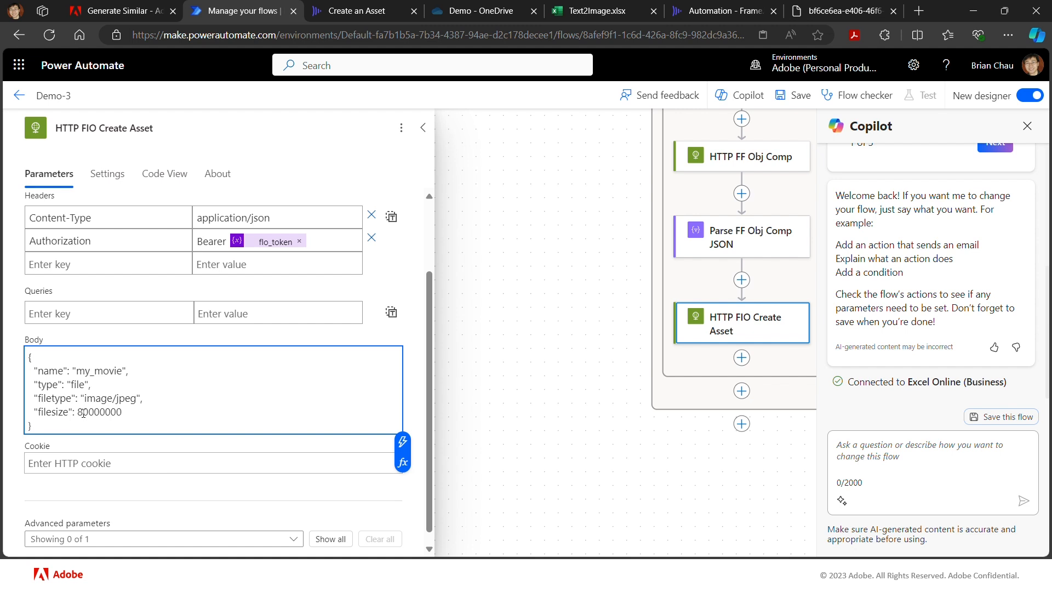
{"action": "left_click_drag", "start_coordinate": [88, 412], "coordinate": [79, 412]}
{"action": "type", "text": "2"}
- Add a source object containing an empty url string after the filesize line in the request body
{"action": "left_click", "coordinate": [119, 416]}
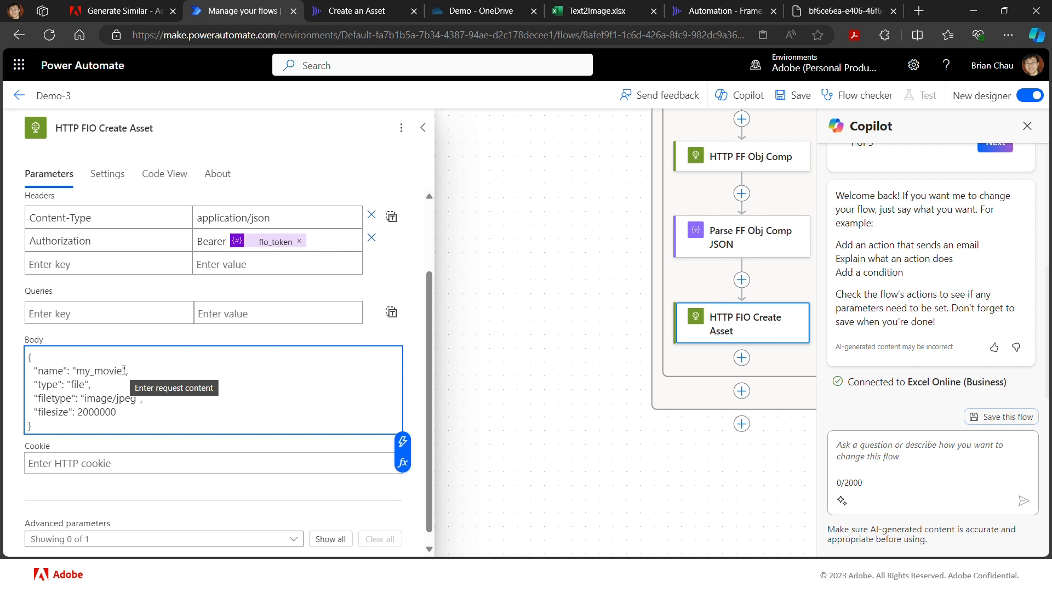
{"action": "type", "text": ","}
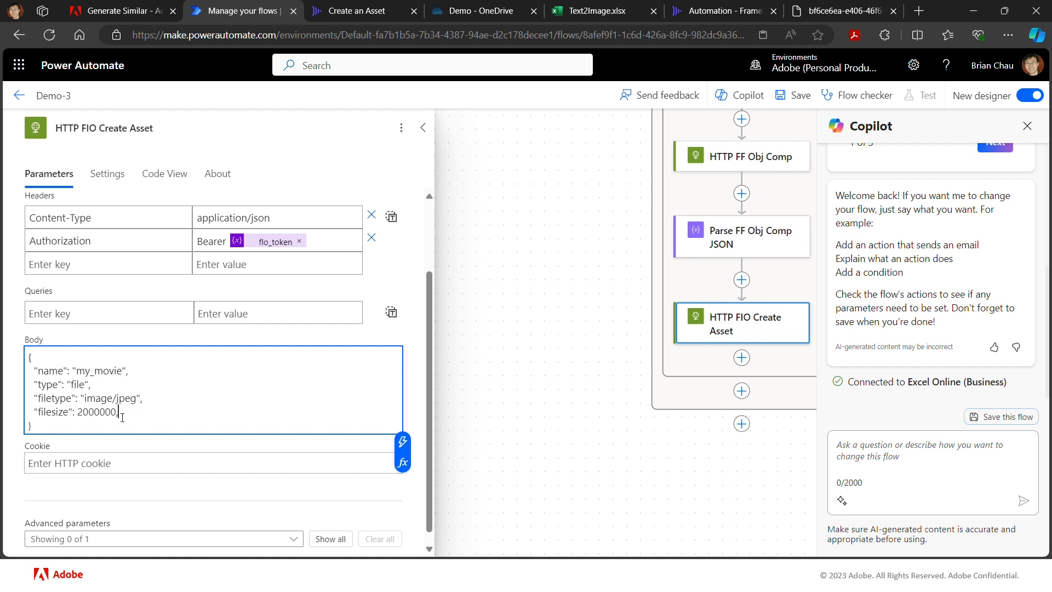
{"action": "key", "text": "Return"}
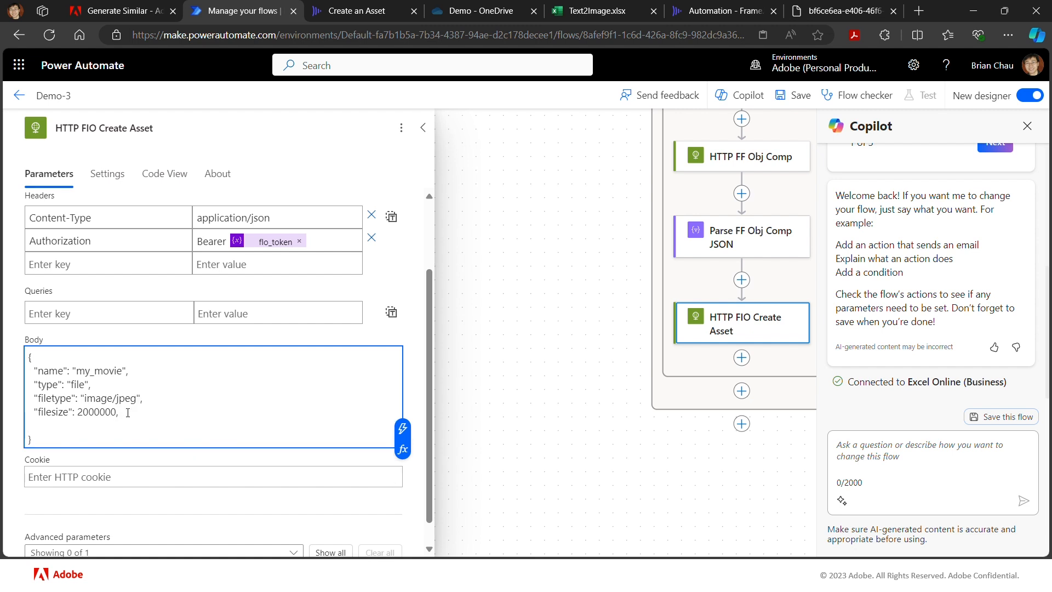
{"action": "type", "text": "\"source\":"}
{"action": "type", "text": "{}\"url\": \"\""}
- Insert the Body url output of Parse FF Obj Comp JSON as the source url value
{"action": "left_click", "coordinate": [112, 424]}
{"action": "left_click", "coordinate": [402, 428]}
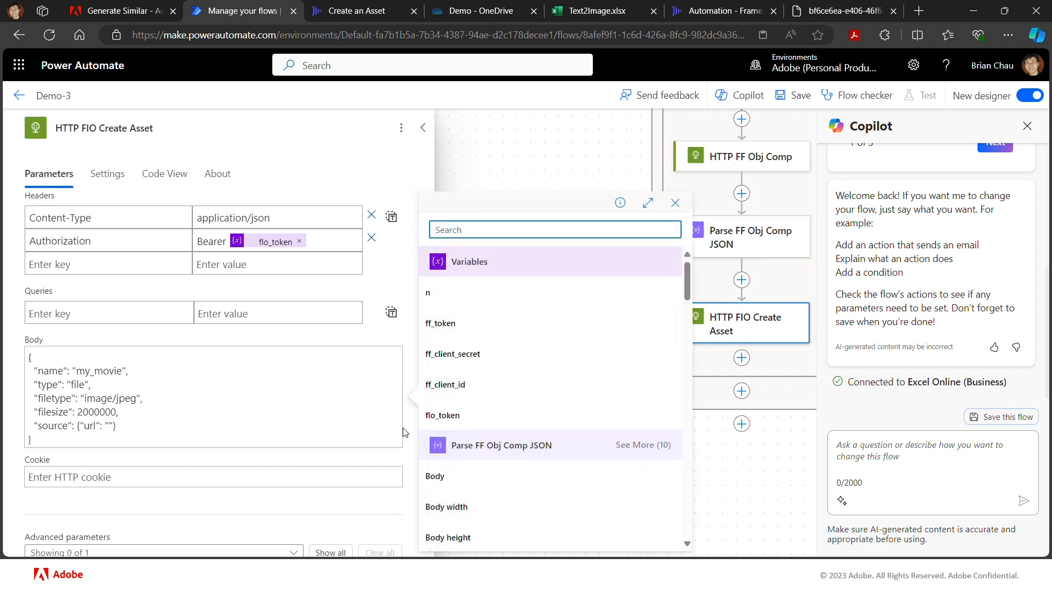
{"action": "scroll", "coordinate": [503, 482], "scroll_direction": "down", "scroll_amount": 3}
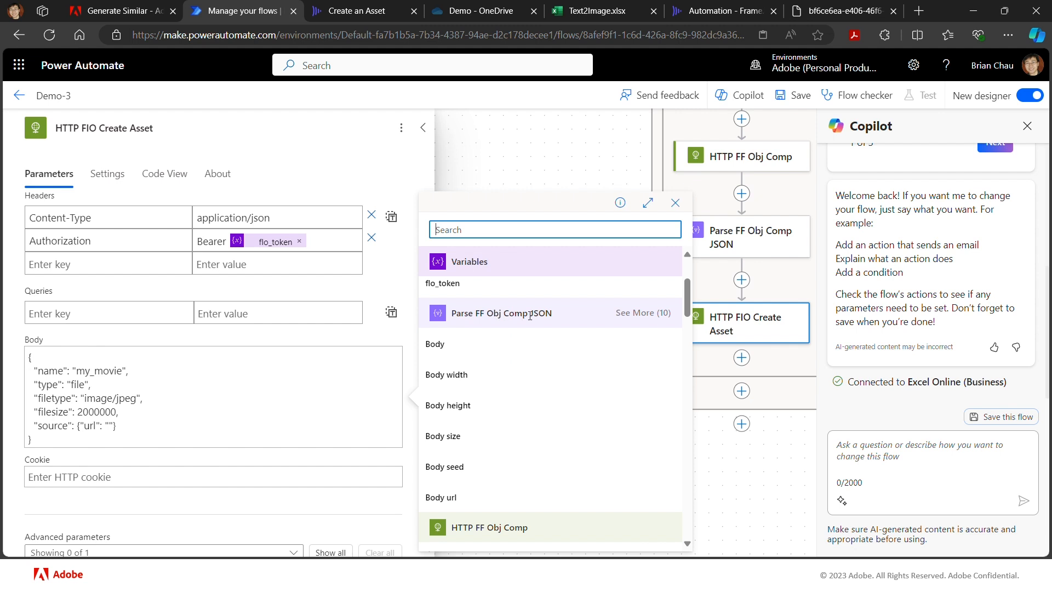
{"action": "left_click", "coordinate": [465, 498]}
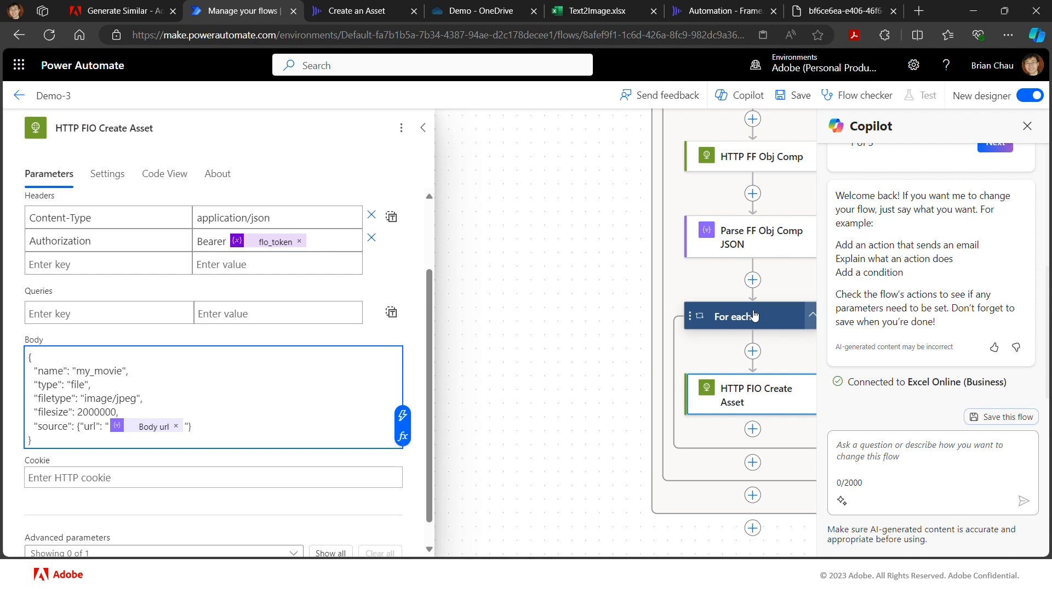
- Insert an Increment variable action inside the For each loop, directly before For each 1
{"action": "left_click", "coordinate": [122, 371]}
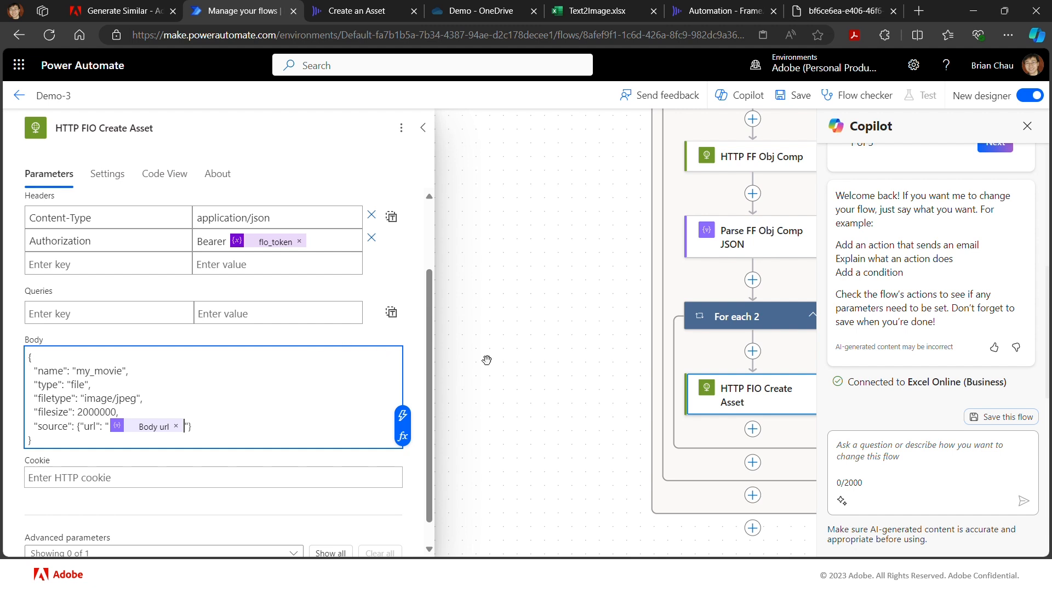
{"action": "left_click_drag", "start_coordinate": [552, 363], "coordinate": [549, 363]}
{"action": "scroll", "coordinate": [549, 364], "scroll_direction": "up", "scroll_amount": 5}
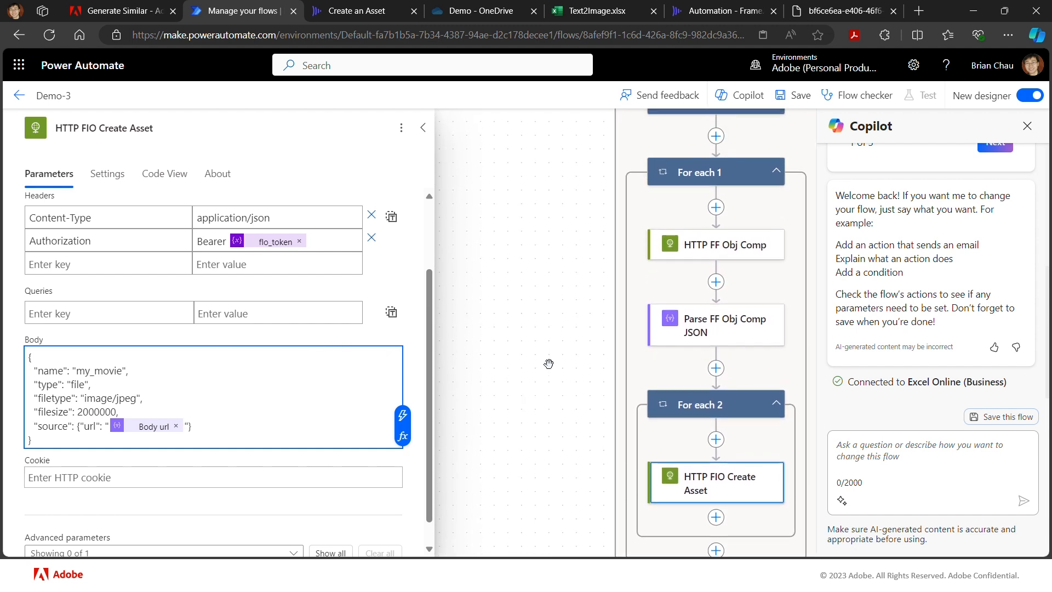
{"action": "scroll", "coordinate": [549, 364], "scroll_direction": "up", "scroll_amount": 1}
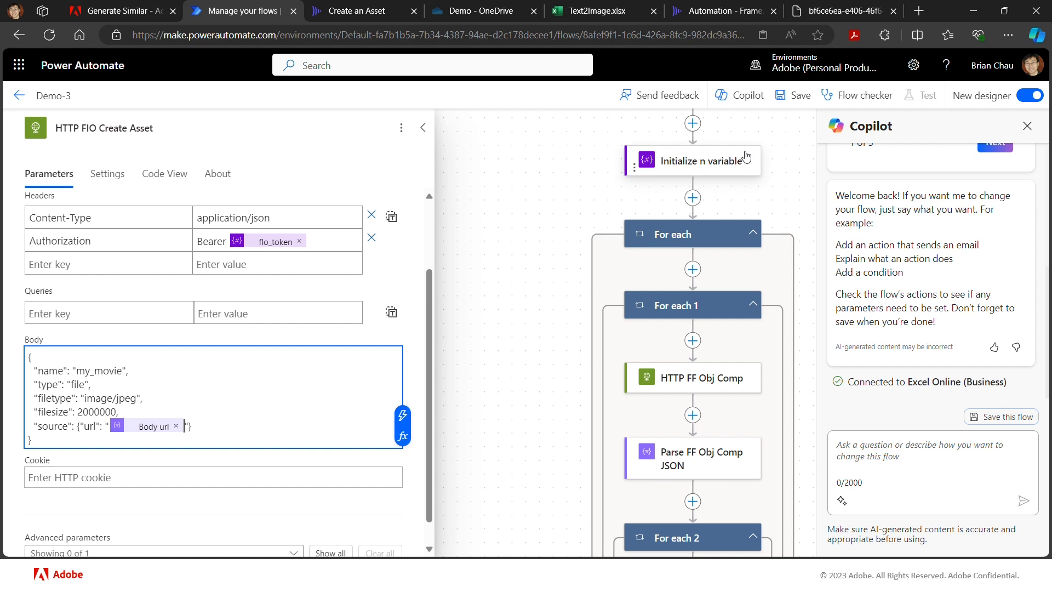
{"action": "left_click", "coordinate": [693, 271]}
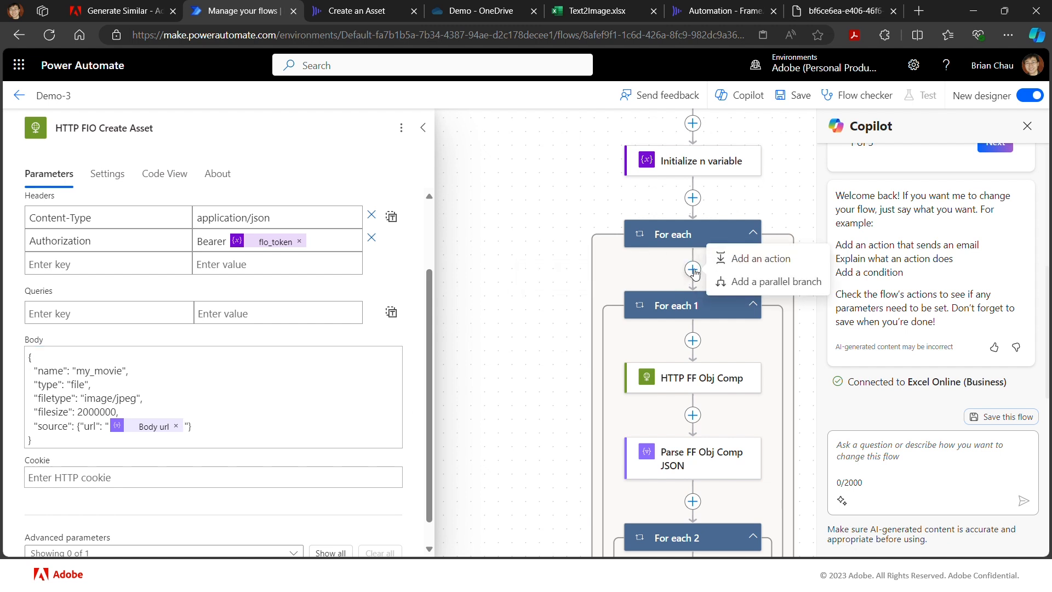
{"action": "left_click", "coordinate": [734, 258]}
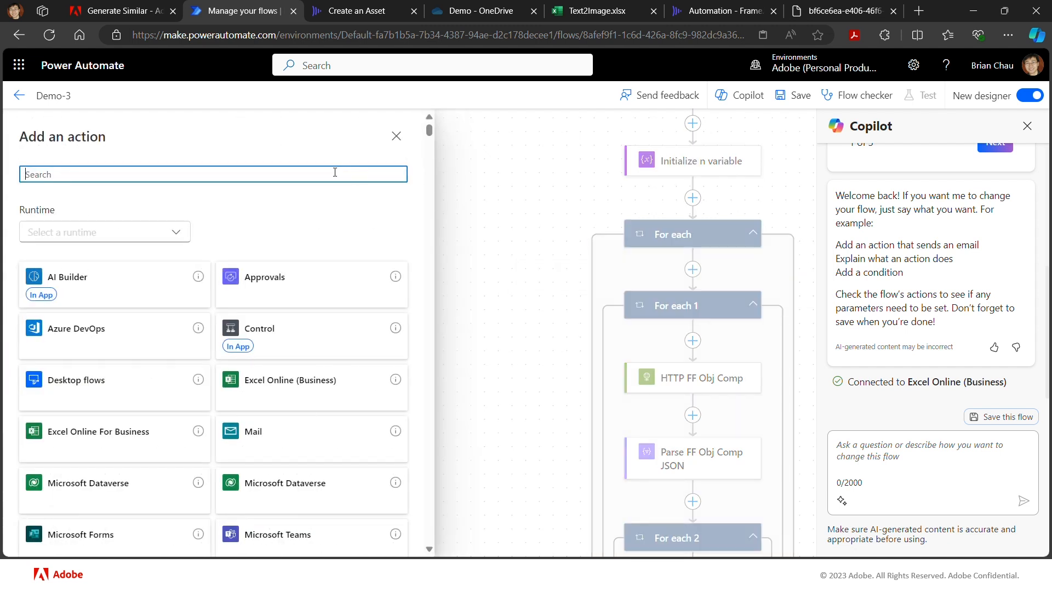
{"action": "type", "text": "va"}
{"action": "type", "text": "ria"}
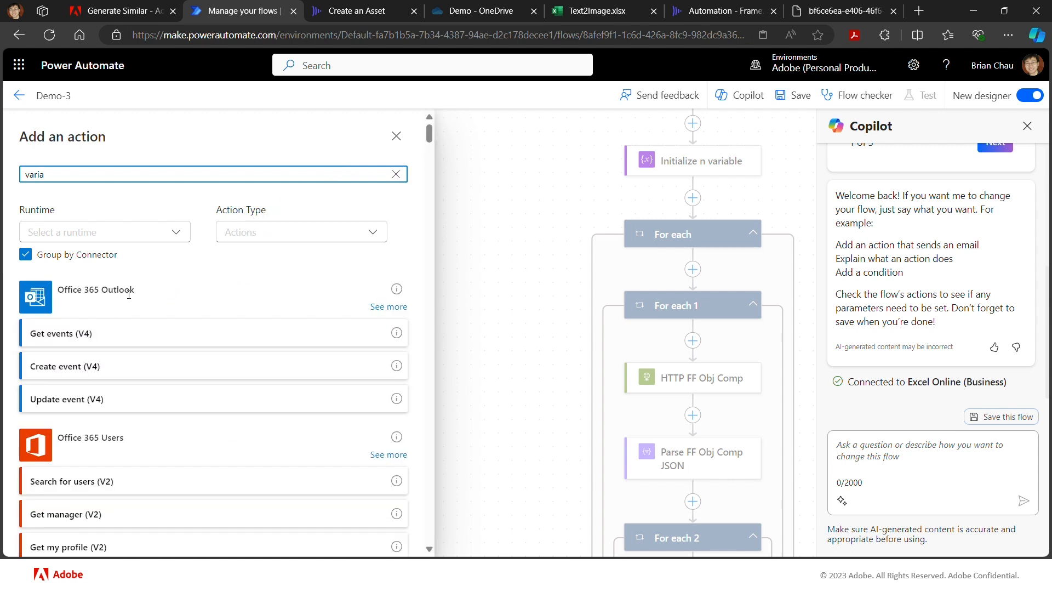
{"action": "scroll", "coordinate": [129, 345], "scroll_direction": "down", "scroll_amount": 8}
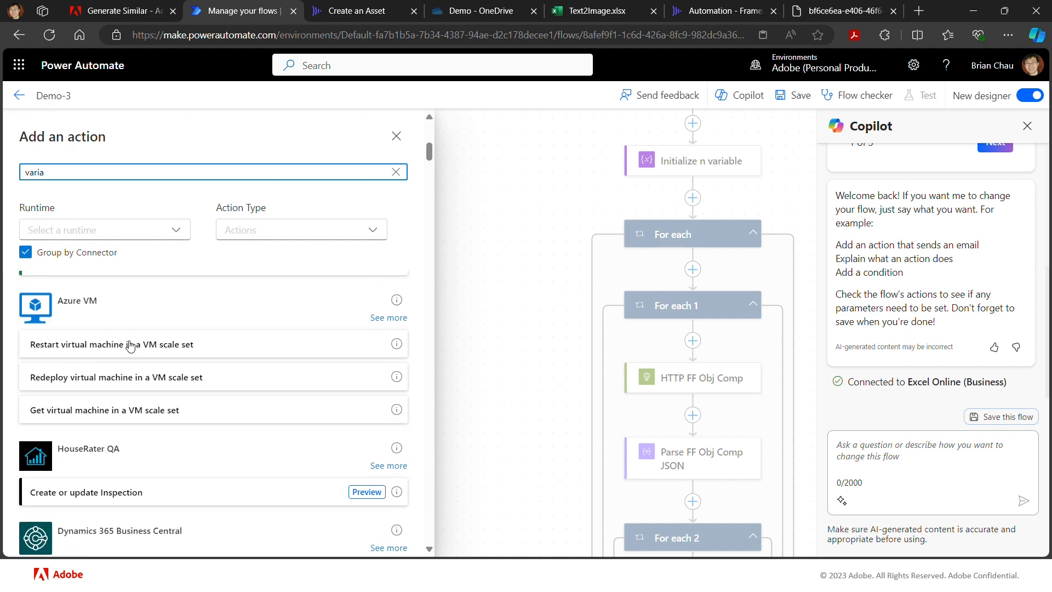
{"action": "scroll", "coordinate": [130, 345], "scroll_direction": "down", "scroll_amount": 5}
{"action": "scroll", "coordinate": [130, 345], "scroll_direction": "up", "scroll_amount": 13}
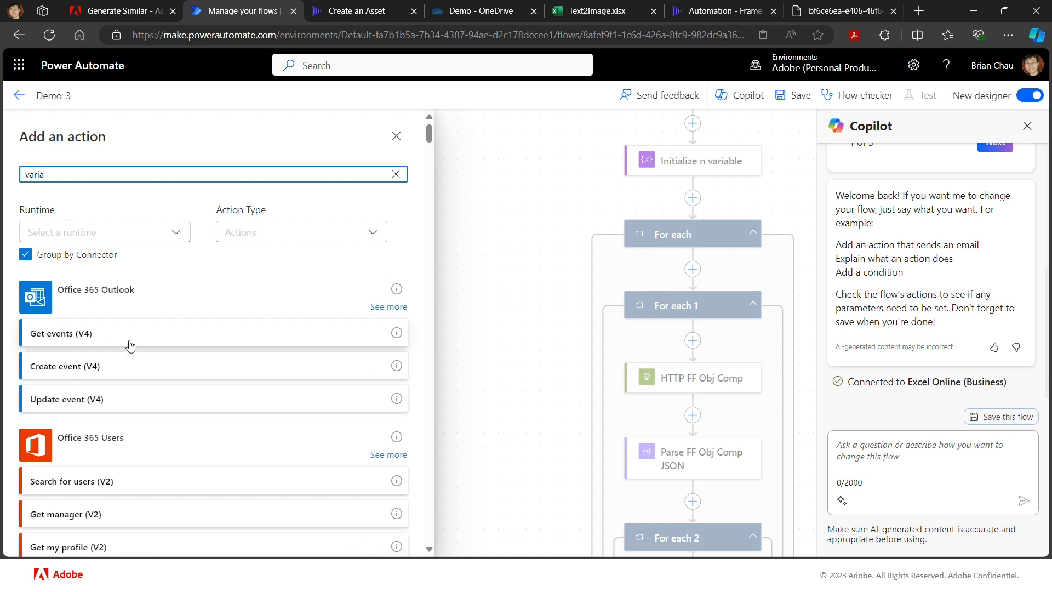
{"action": "key", "text": "BackSpace"}
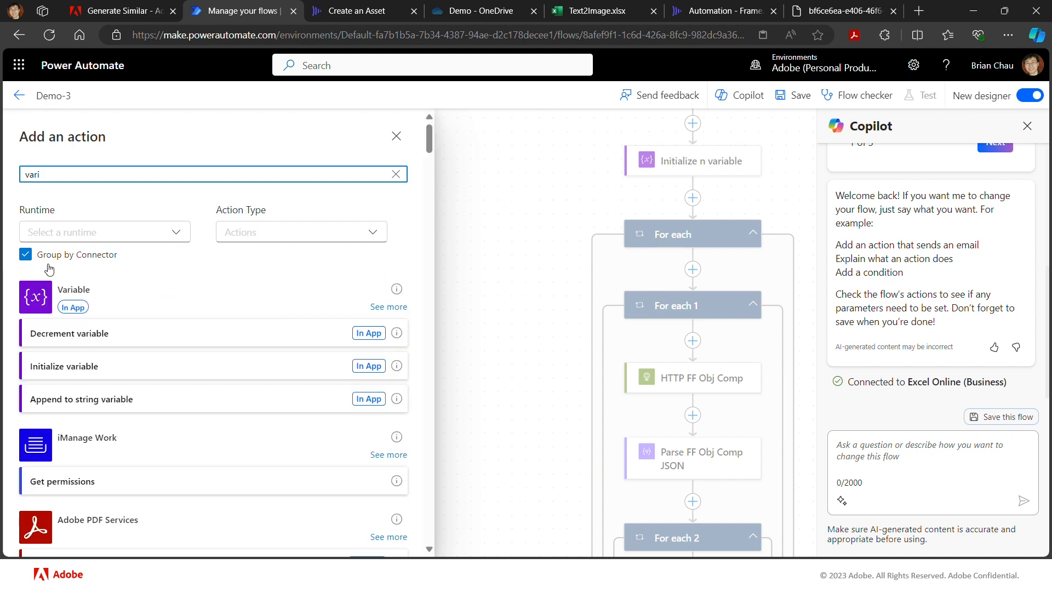
{"action": "left_click", "coordinate": [405, 311]}
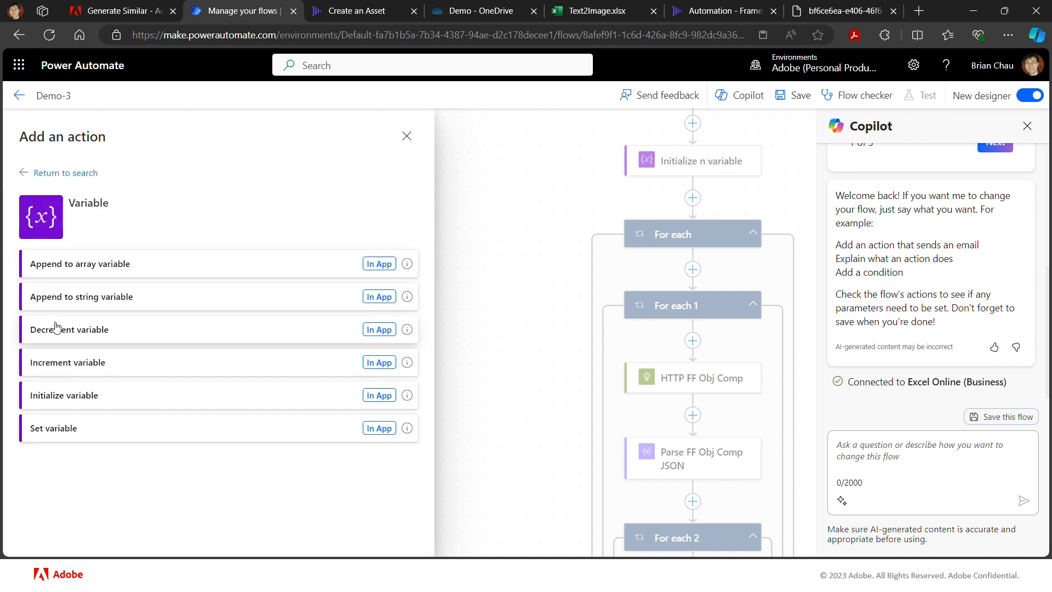
{"action": "left_click", "coordinate": [78, 366]}
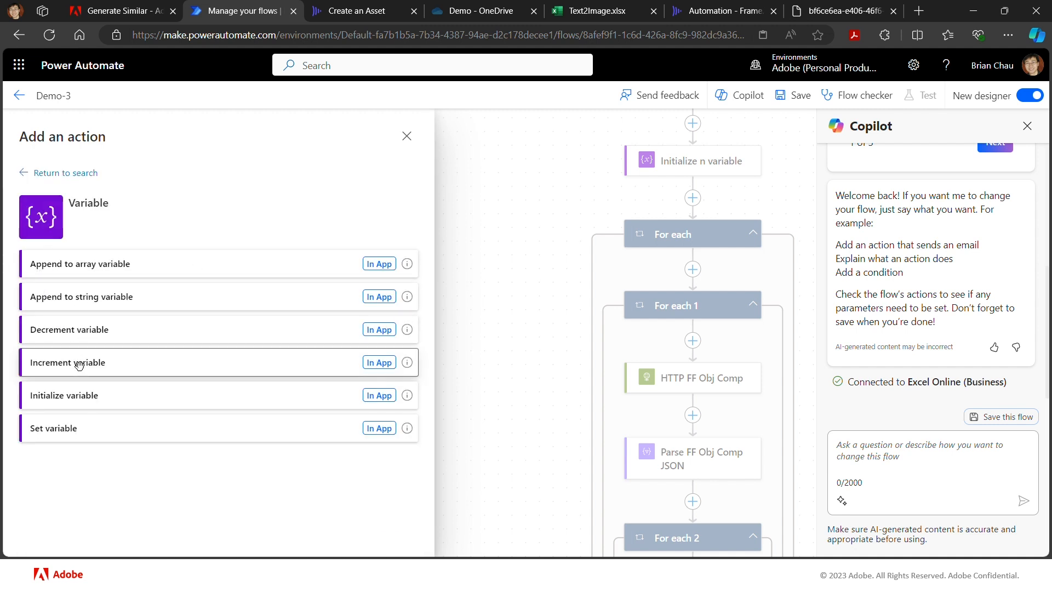
- Configure the Increment variable action to increase the variable n by 1
{"action": "left_click", "coordinate": [115, 230]}
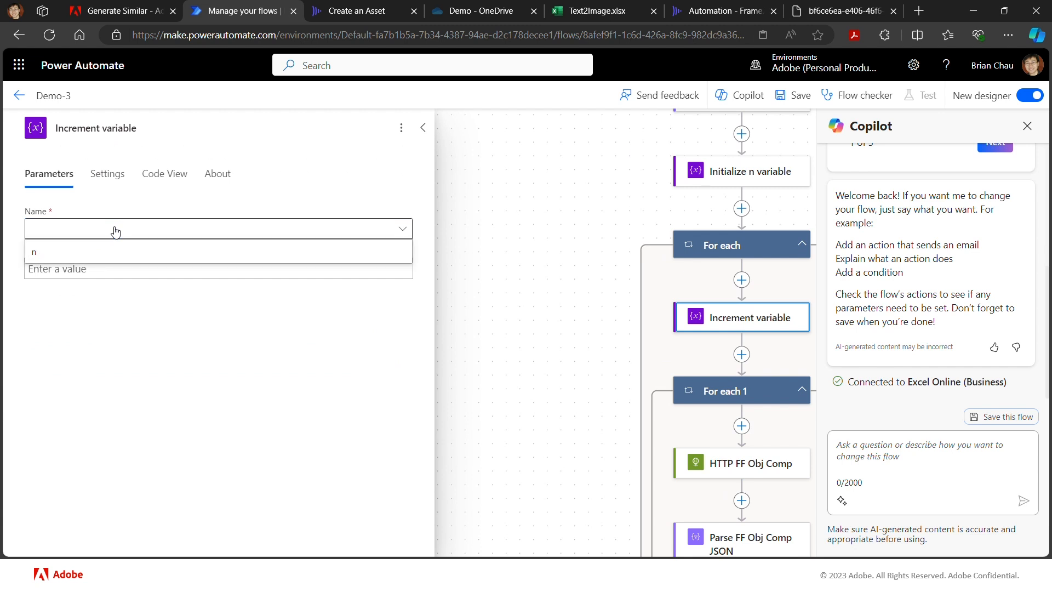
{"action": "left_click", "coordinate": [96, 251]}
{"action": "left_click", "coordinate": [100, 269]}
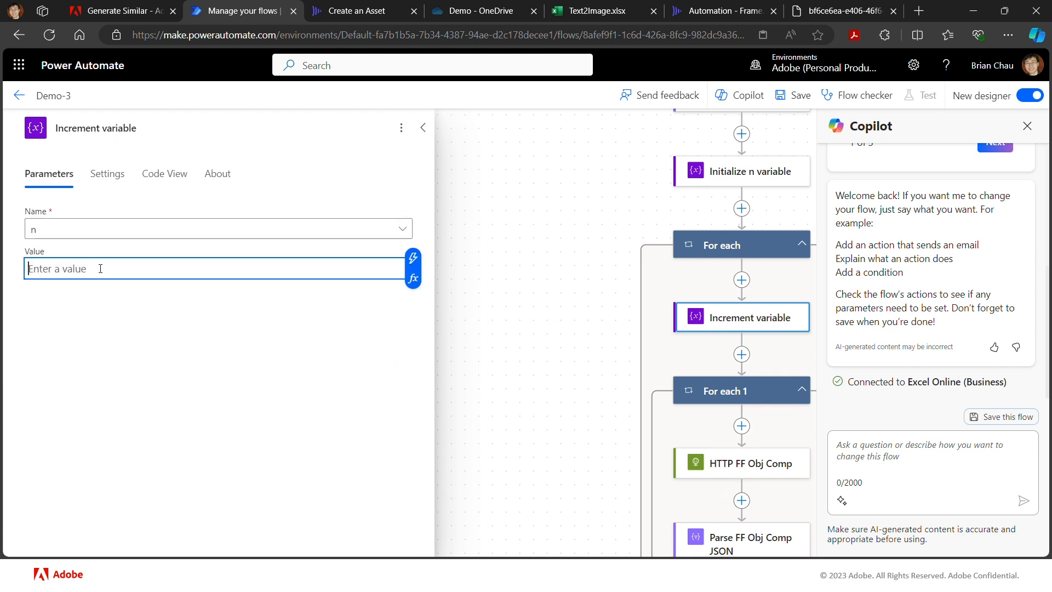
{"action": "type", "text": "1"}
{"action": "left_click", "coordinate": [505, 240]}
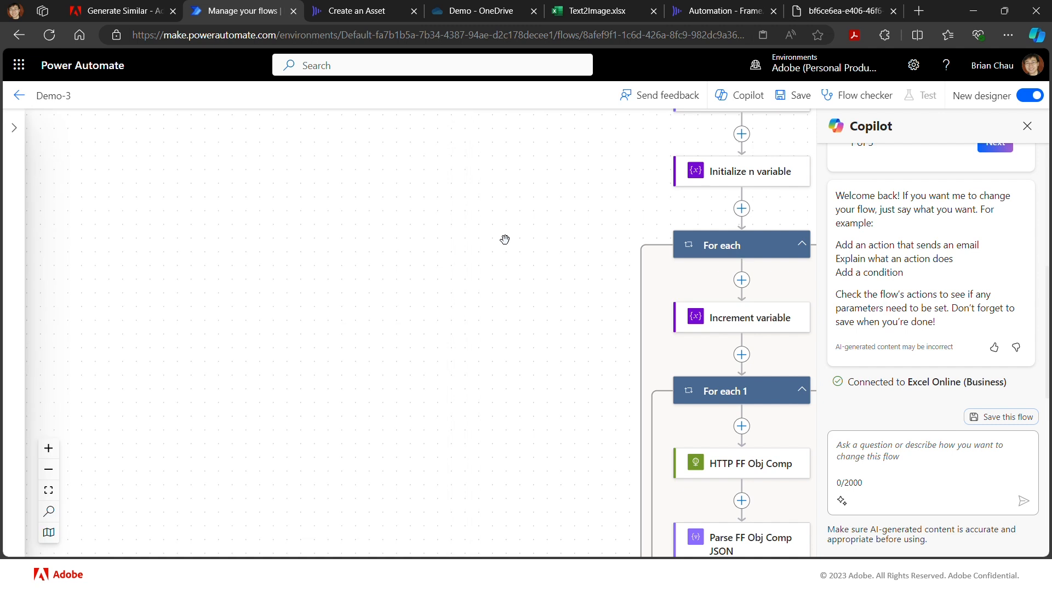
- Rename the Increment variable action as Increment n variable
{"action": "left_click", "coordinate": [731, 316]}
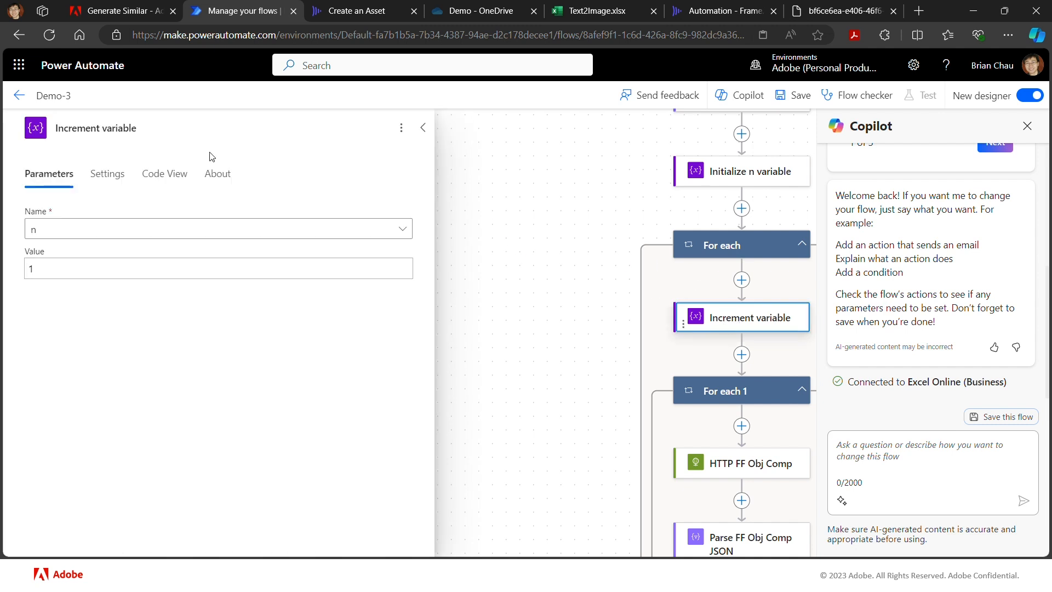
{"action": "left_click", "coordinate": [101, 129]}
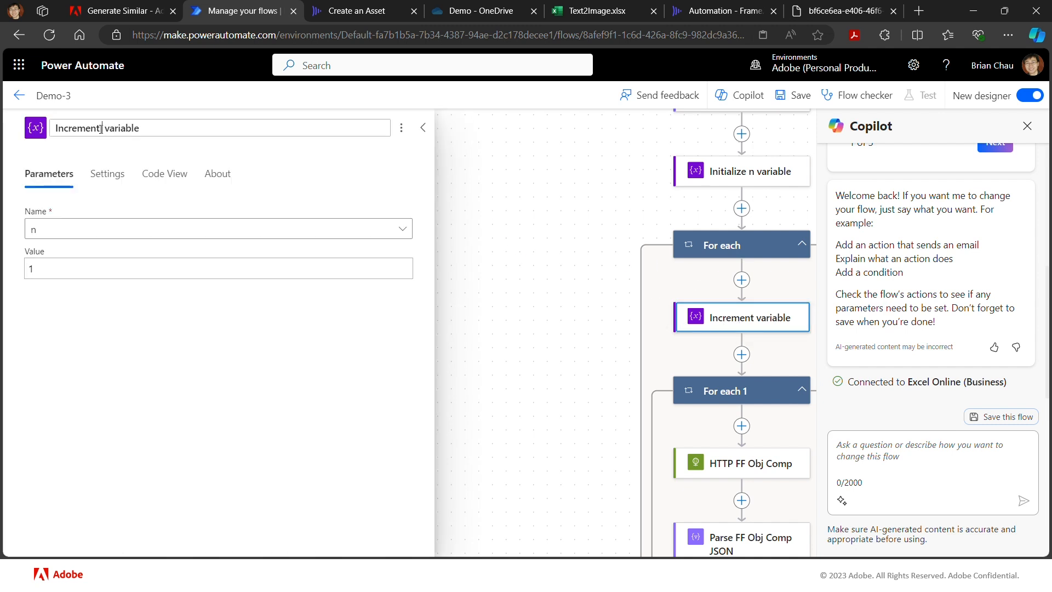
{"action": "type", "text": "n"}
{"action": "left_click", "coordinate": [514, 216]}
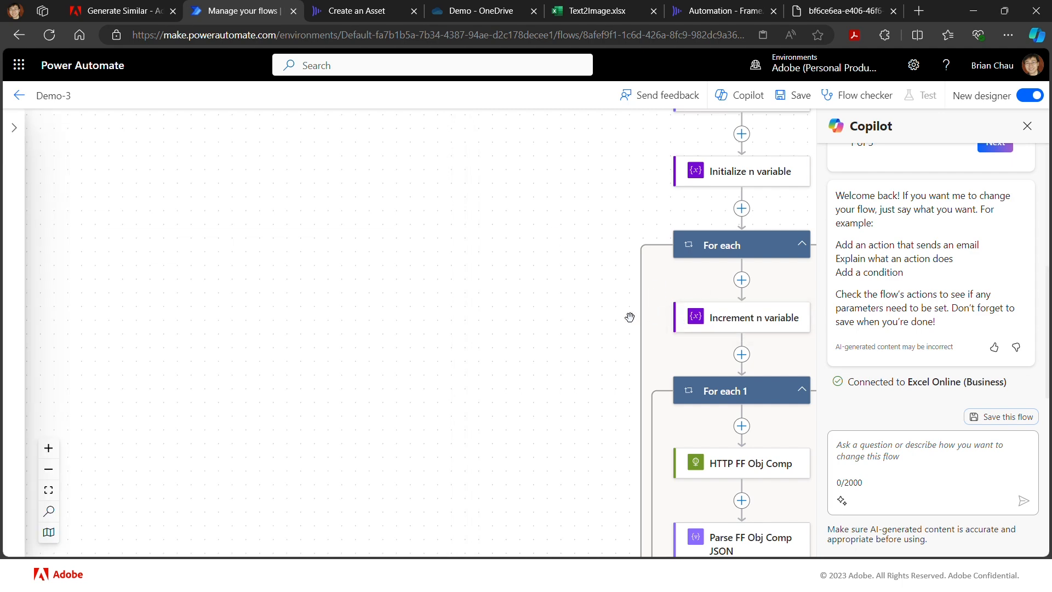
- Replace my_movie in the HTTP FIO Create Asset body with the n variable followed by .jpg, and save the flow
{"action": "scroll", "coordinate": [588, 321], "scroll_direction": "down", "scroll_amount": 4}
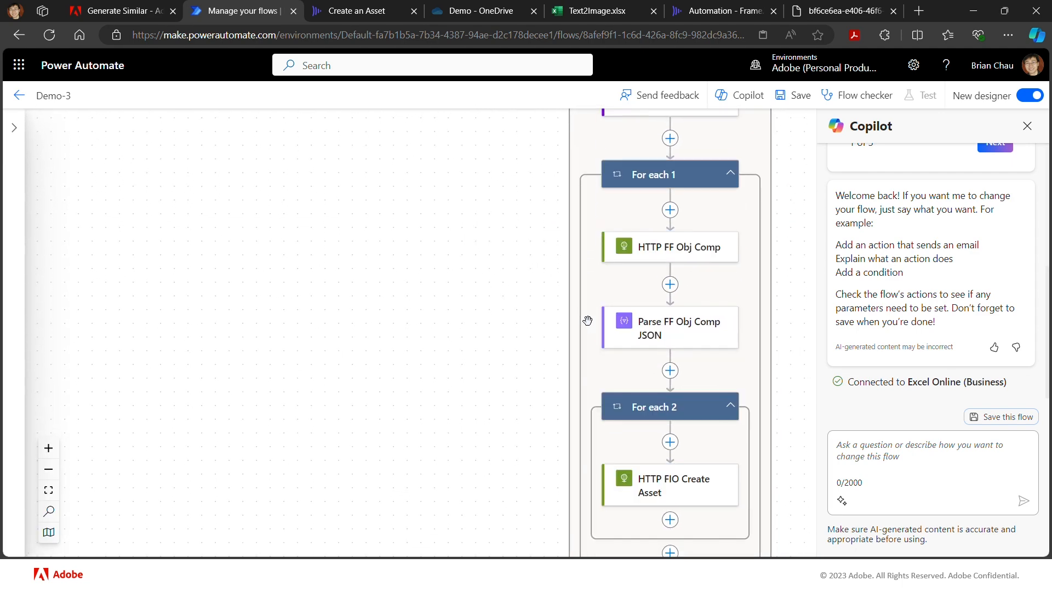
{"action": "scroll", "coordinate": [587, 321], "scroll_direction": "down", "scroll_amount": 3}
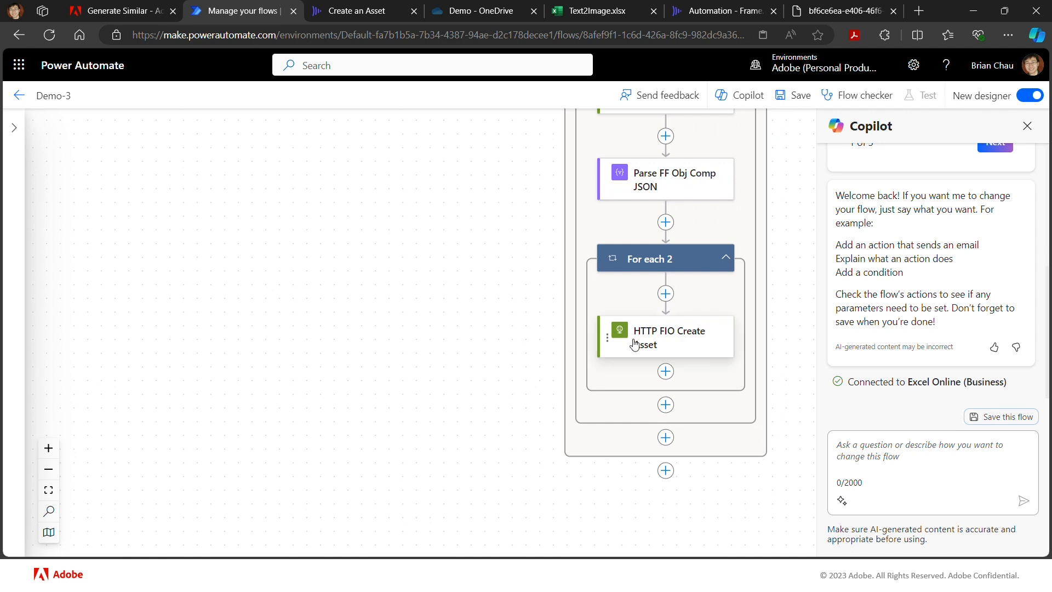
{"action": "left_click", "coordinate": [658, 345]}
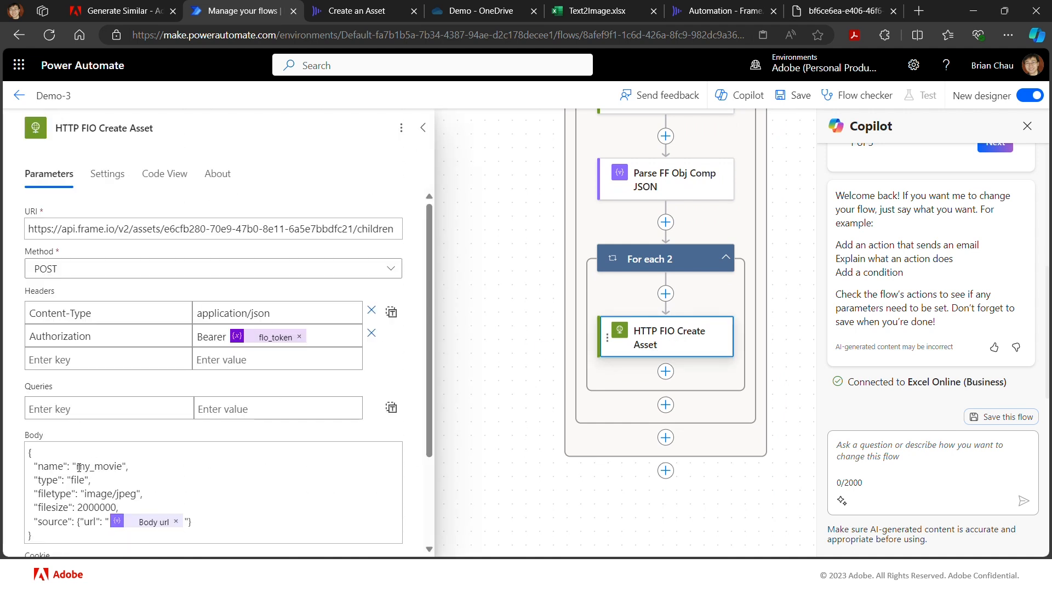
{"action": "left_click_drag", "start_coordinate": [77, 466], "coordinate": [123, 467]}
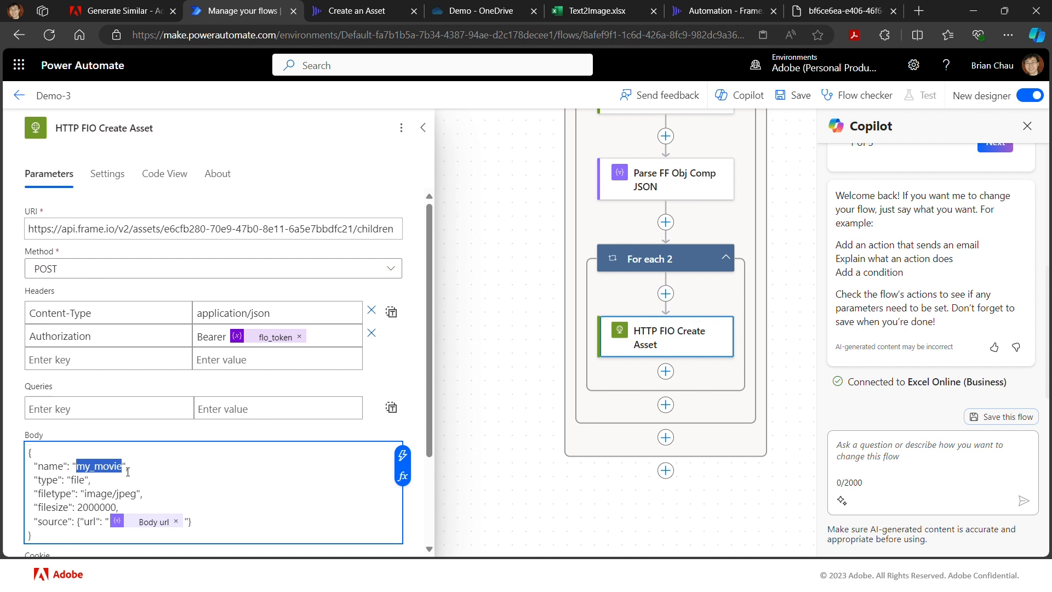
{"action": "key", "text": "BackSpace"}
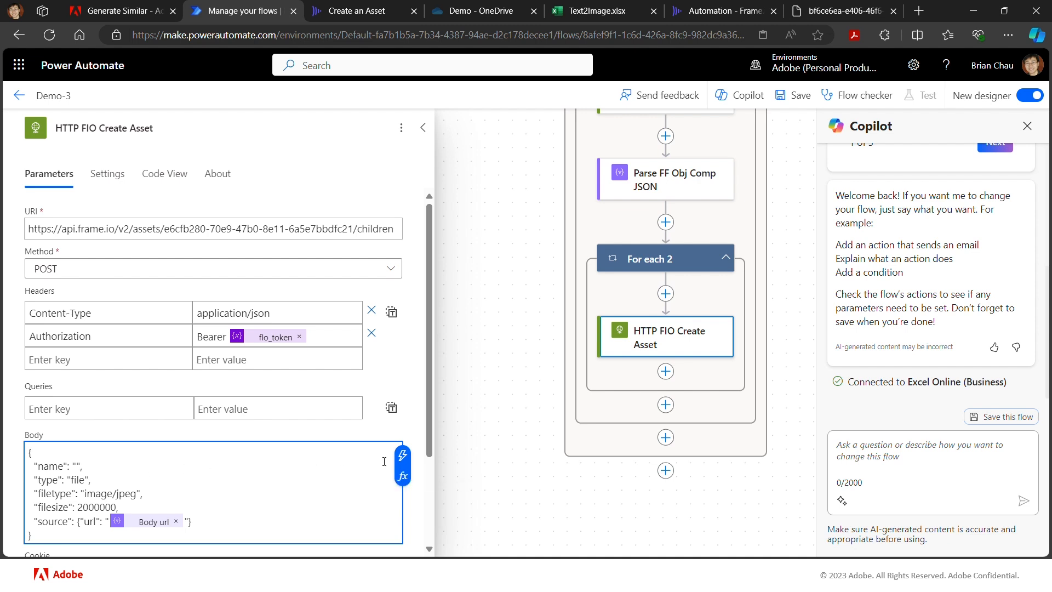
{"action": "left_click", "coordinate": [402, 455]}
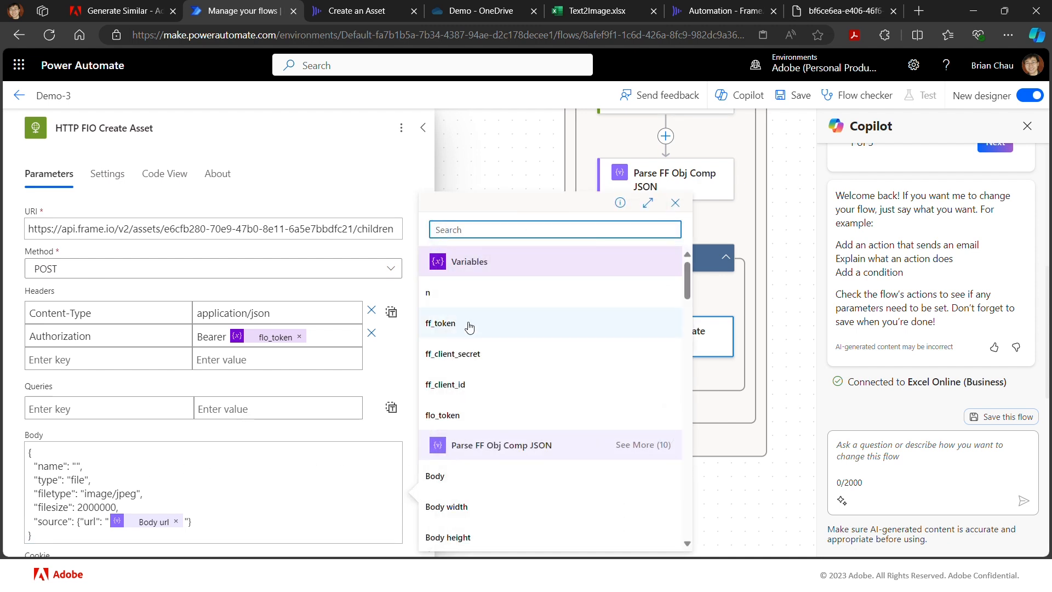
{"action": "left_click", "coordinate": [463, 294]}
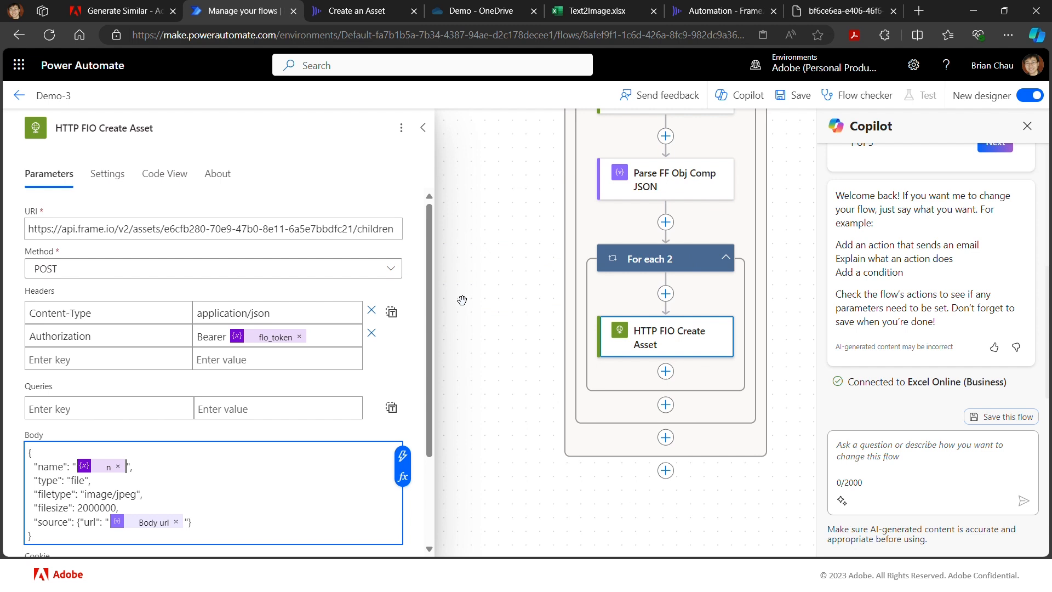
{"action": "type", "text": ".jpg"}
{"action": "left_click", "coordinate": [794, 96]}
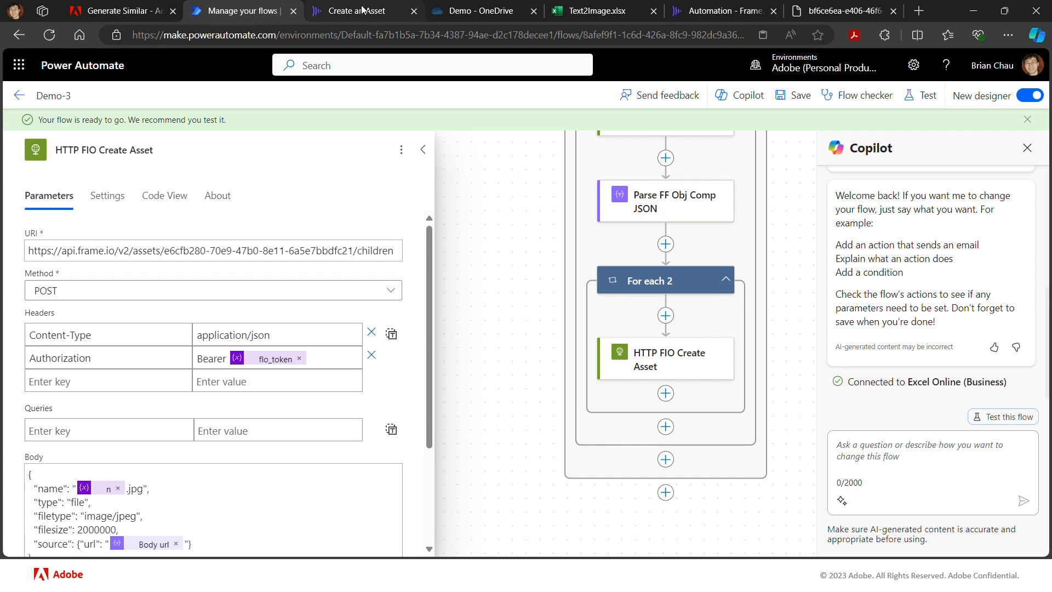
- Switch to Frame.io and open the Obj Comp folder in the Automation project
{"action": "left_click", "coordinate": [385, 12]}
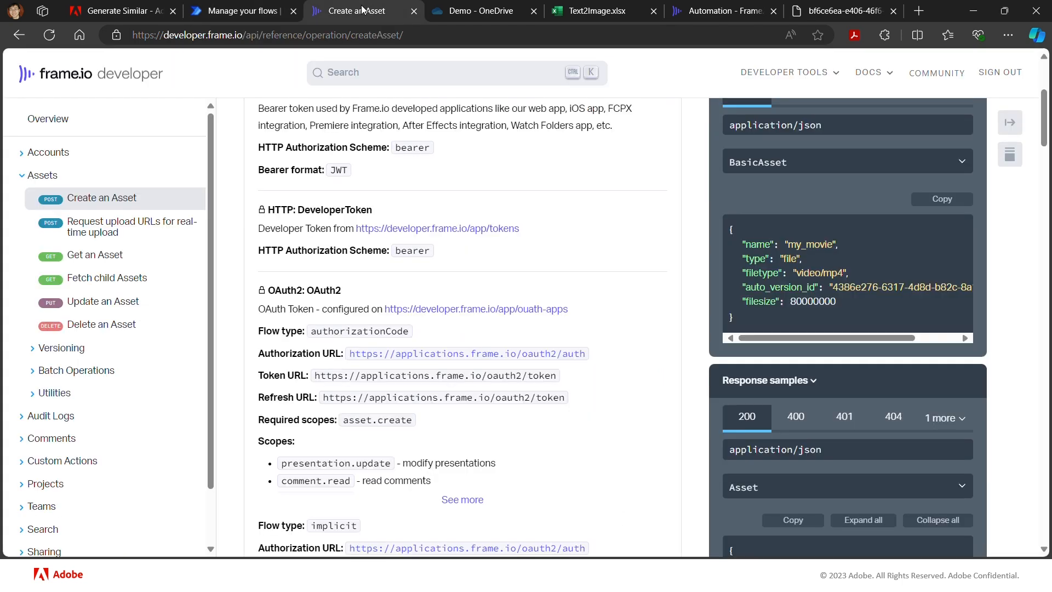
{"action": "left_click", "coordinate": [700, 16]}
{"action": "left_click", "coordinate": [295, 113]}
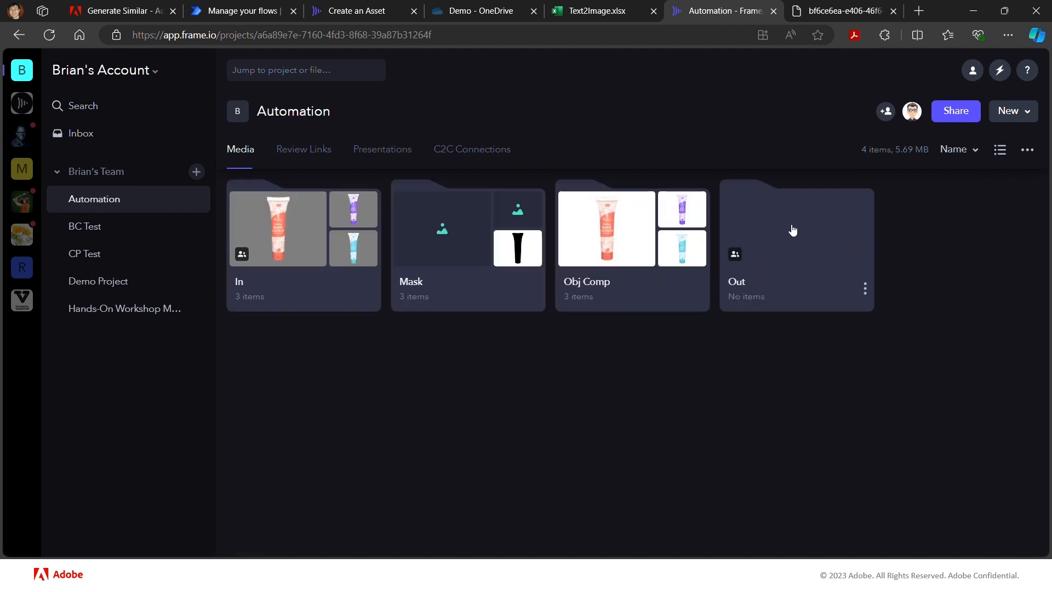
{"action": "left_click", "coordinate": [608, 239]}
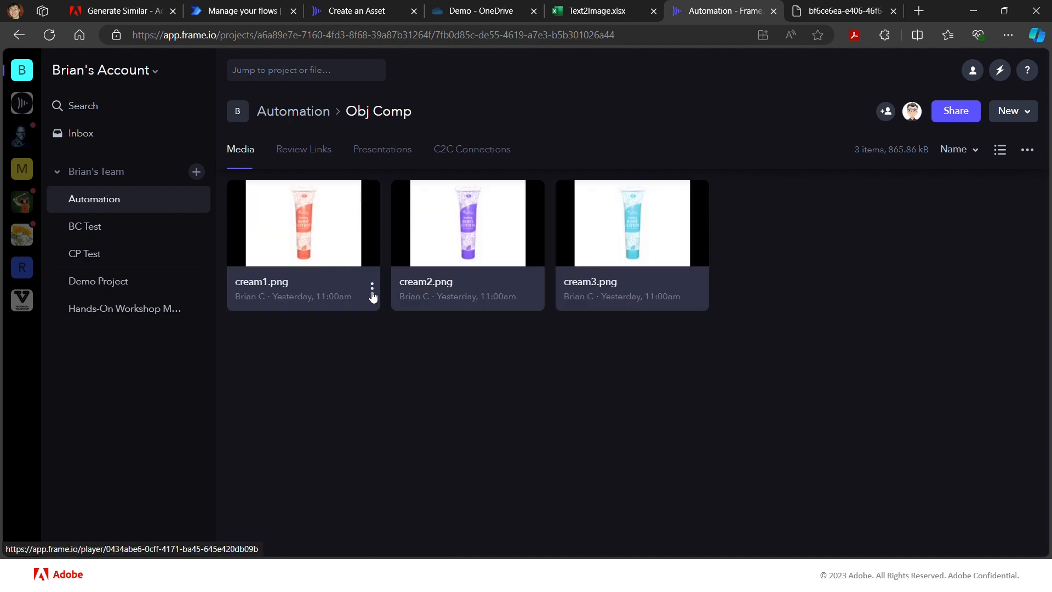
- Run the Demo-3 custom action on cream1.png and dismiss the resulting dialog
{"action": "left_click", "coordinate": [372, 287]}
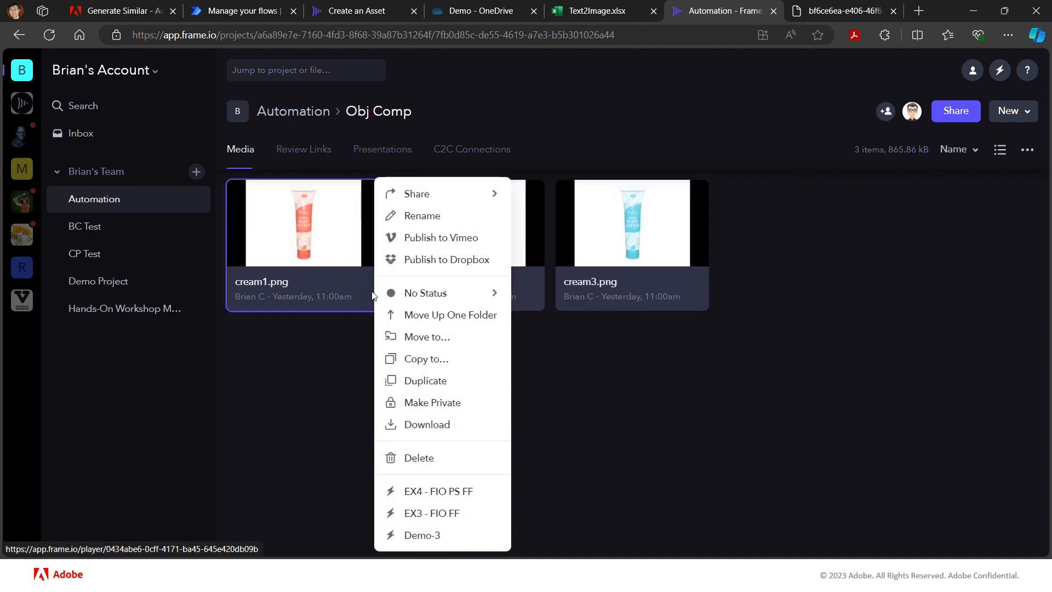
{"action": "left_click", "coordinate": [428, 535]}
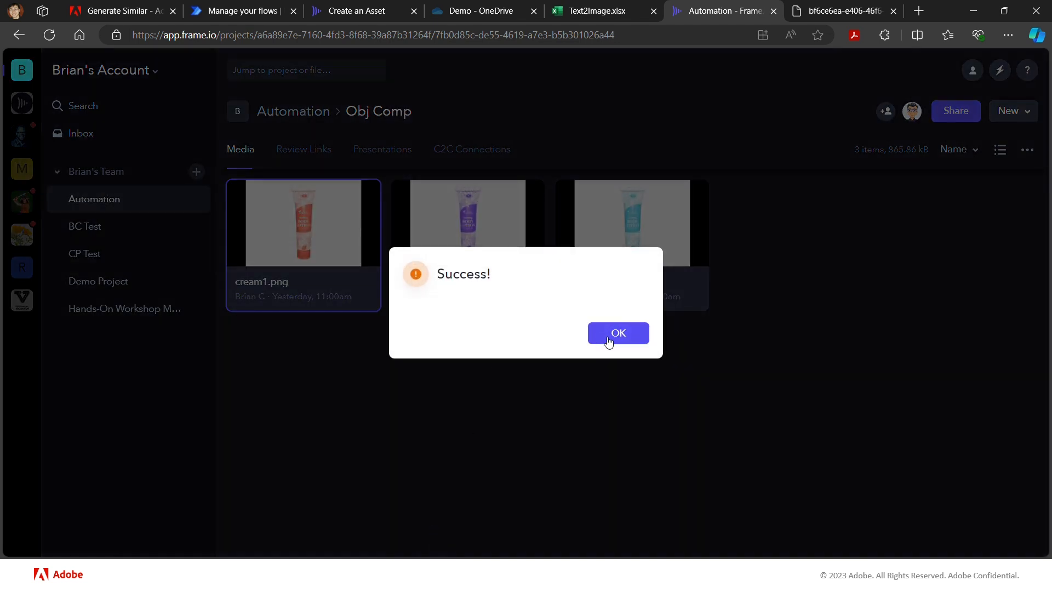
{"action": "left_click", "coordinate": [609, 339]}
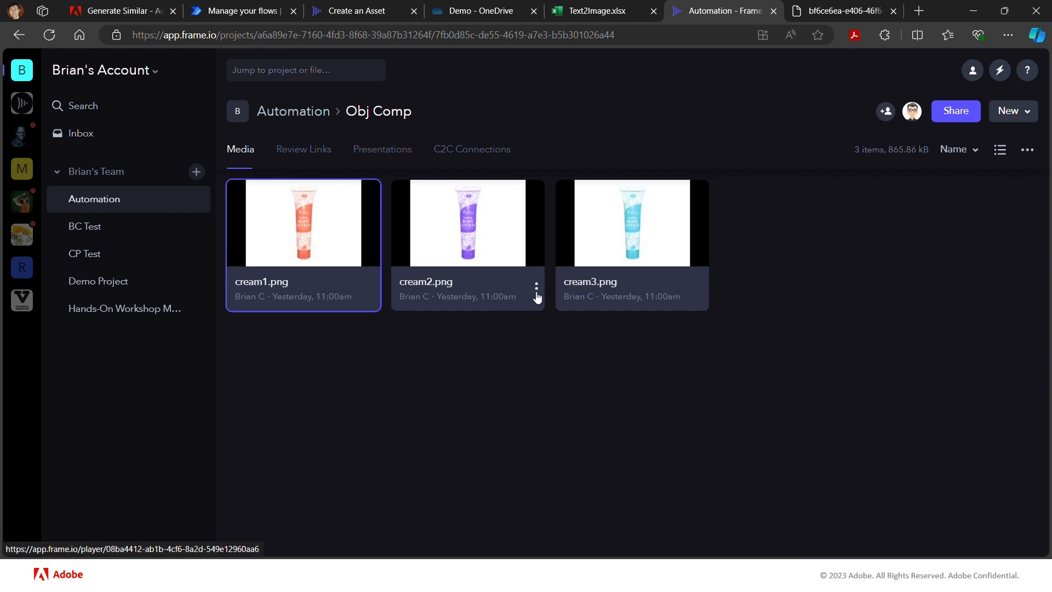
- Run the Demo-3 custom action on cream2.png and on cream3.png, dismissing the resulting dialog
{"action": "left_click", "coordinate": [536, 292]}
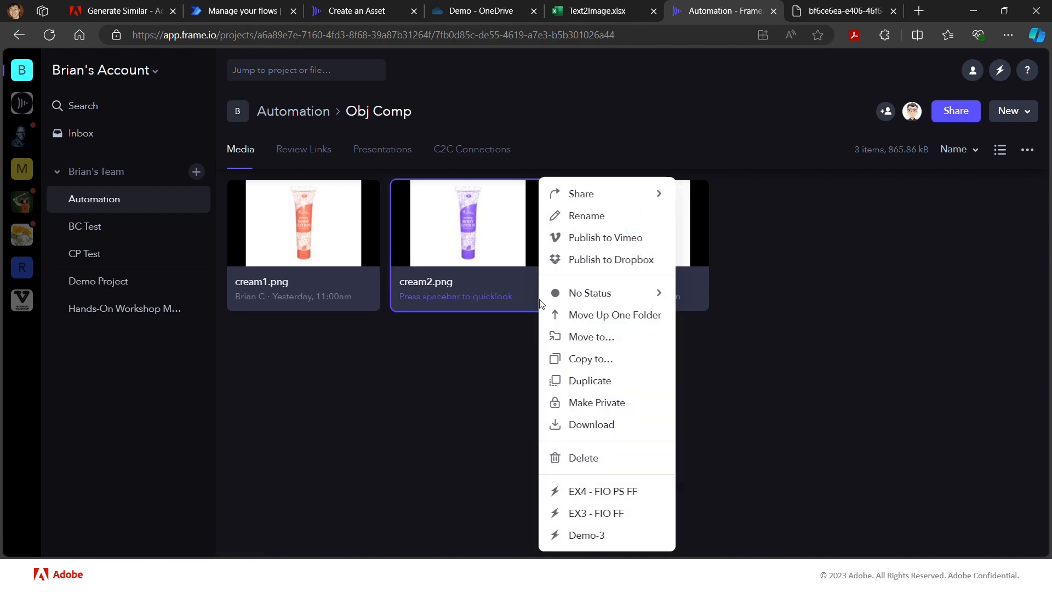
{"action": "left_click", "coordinate": [586, 535]}
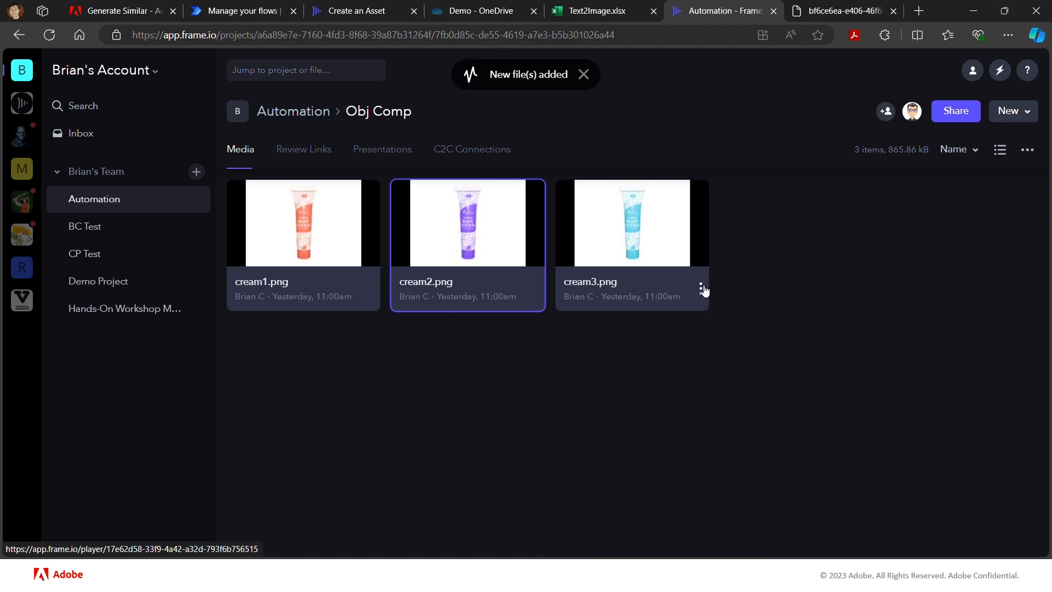
{"action": "left_click", "coordinate": [703, 287]}
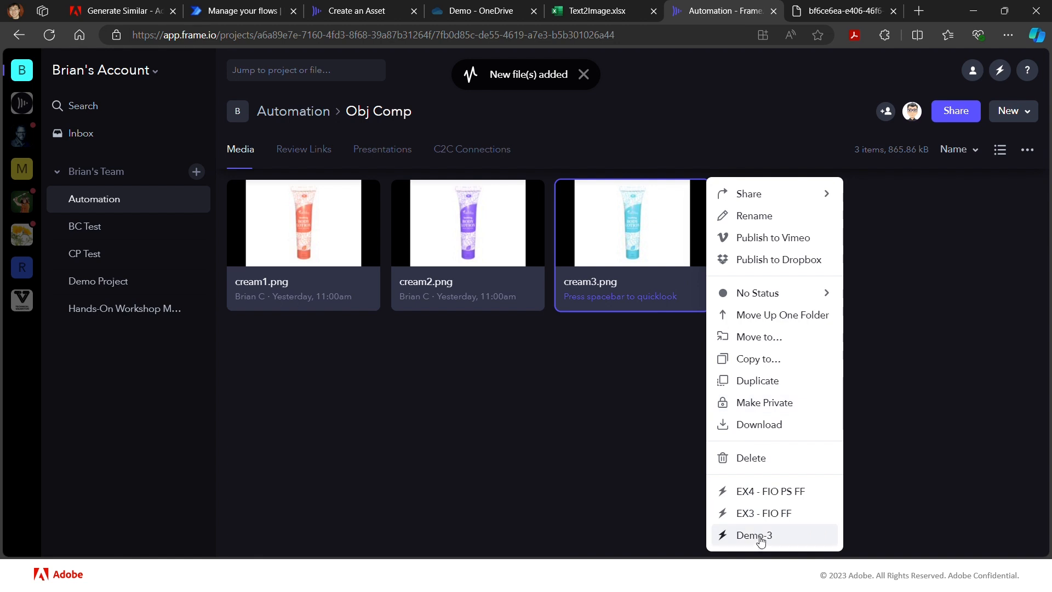
{"action": "left_click", "coordinate": [760, 540]}
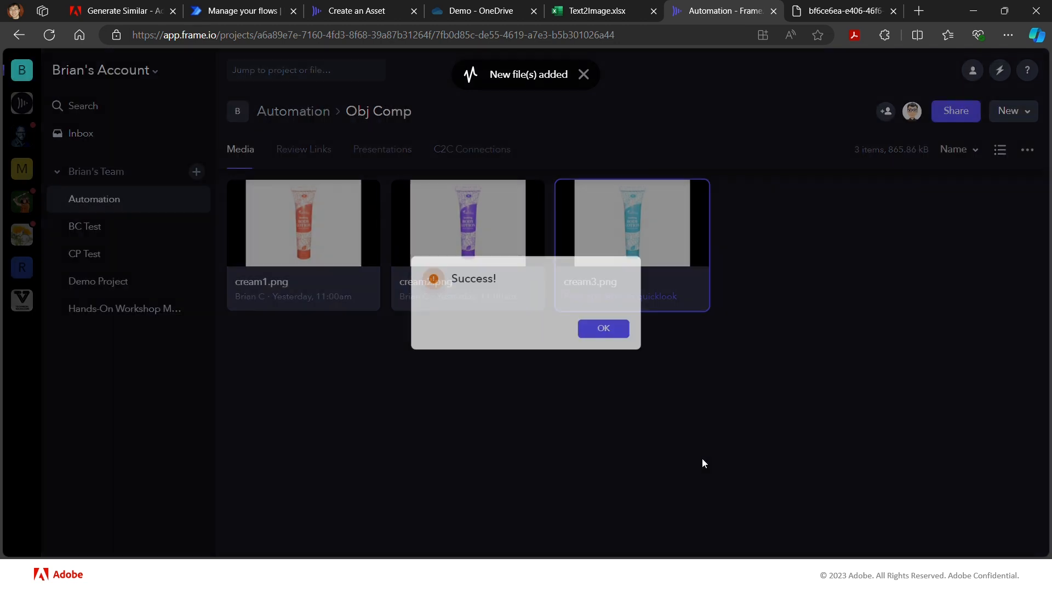
{"action": "left_click", "coordinate": [630, 335]}
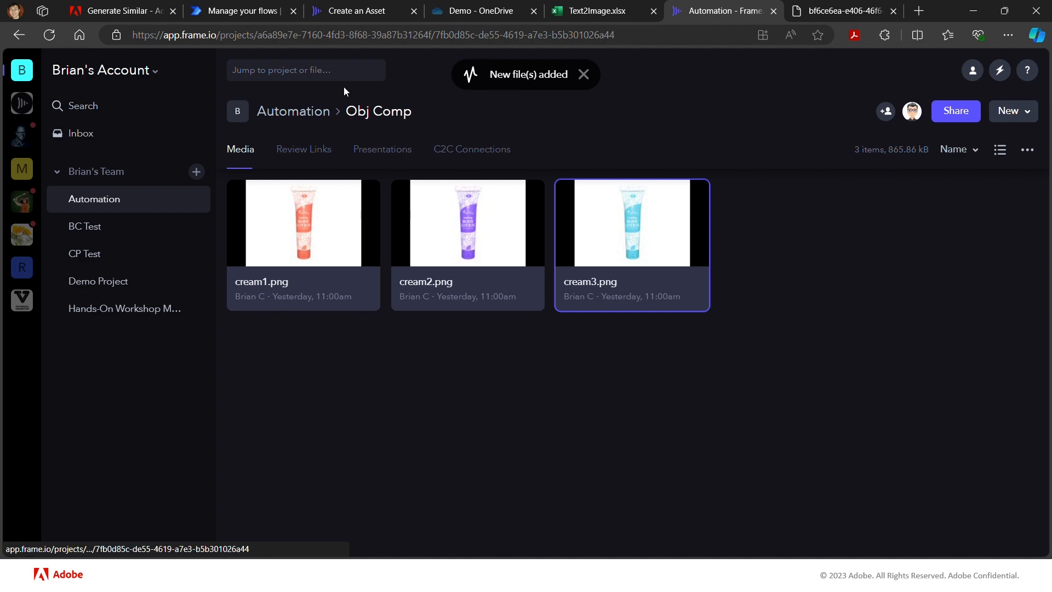
- Switch to Power Automate and open the earliest of the three running Demo-3 runs from the flow's 28-day run history
{"action": "left_click", "coordinate": [230, 14]}
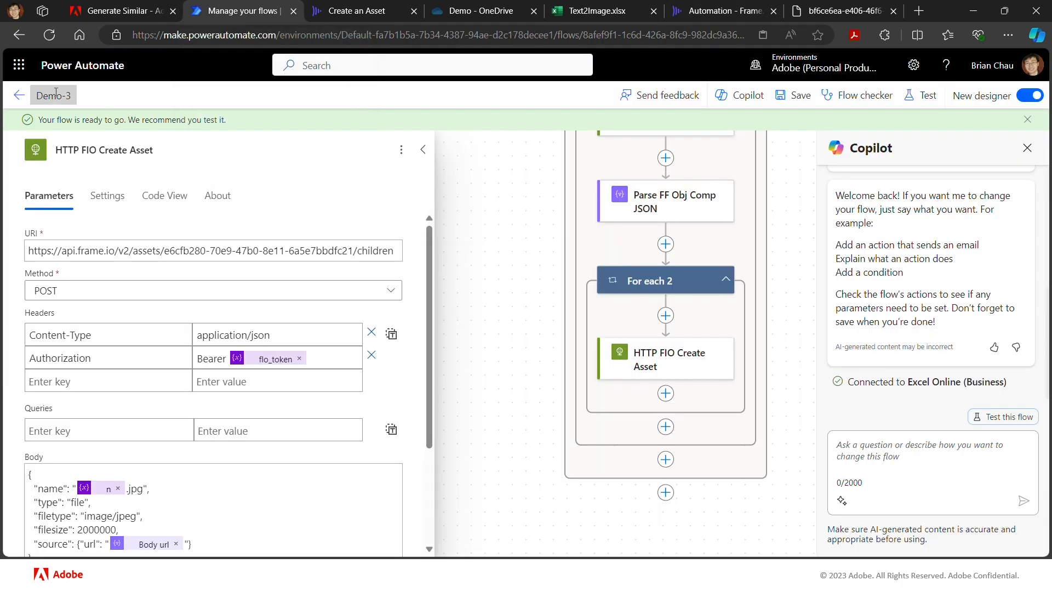
{"action": "left_click", "coordinate": [19, 96]}
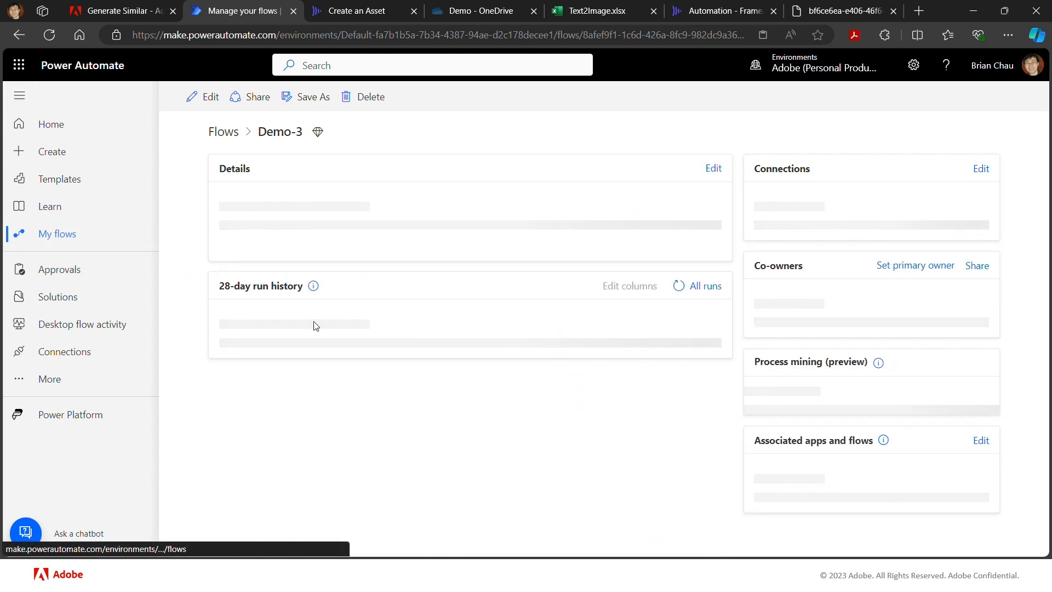
{"action": "scroll", "coordinate": [346, 370], "scroll_direction": "down", "scroll_amount": 3}
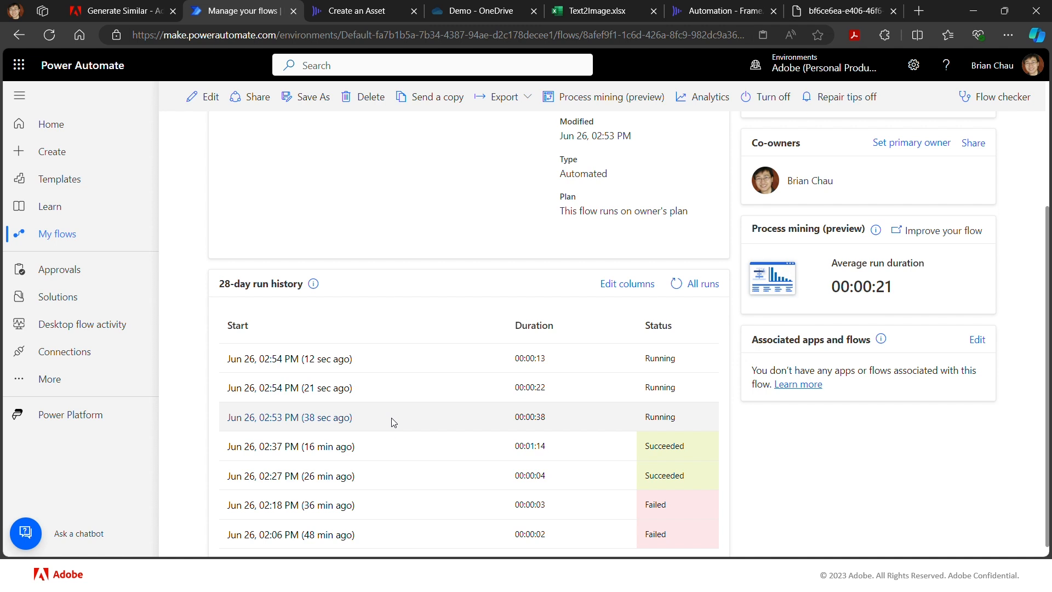
{"action": "left_click", "coordinate": [339, 418]}
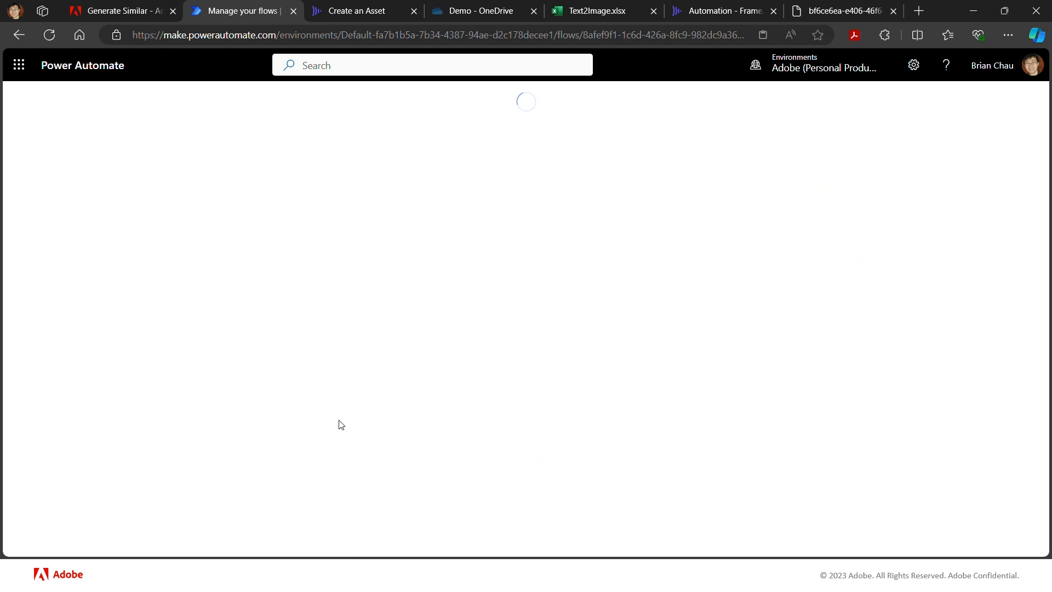
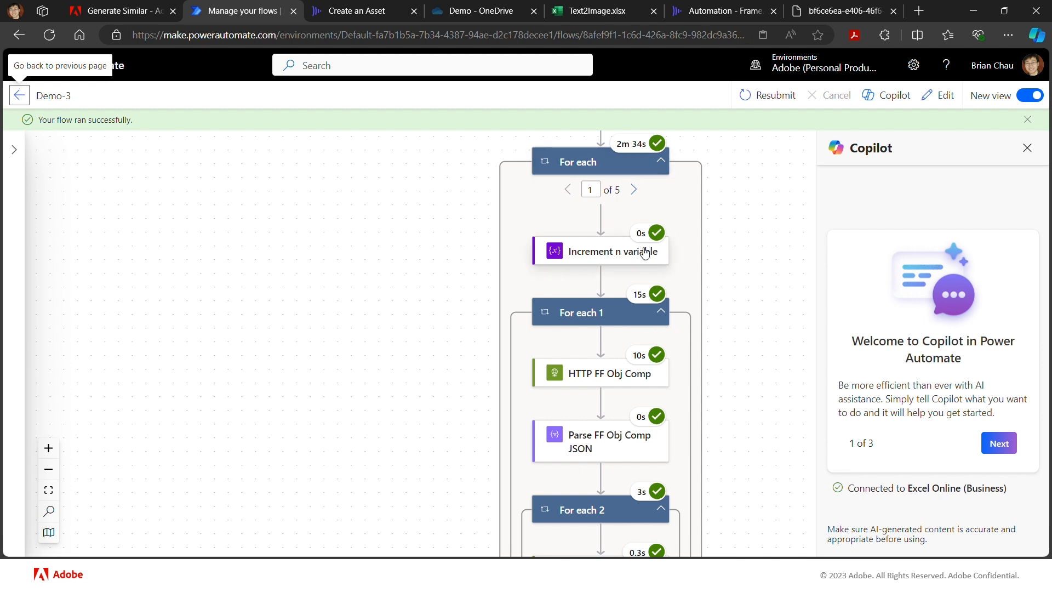
- Review the actions inside the completed Demo-3 run, and return to the flow's details page to check the 28-day run history
{"action": "scroll", "coordinate": [674, 310], "scroll_direction": "down", "scroll_amount": 3}
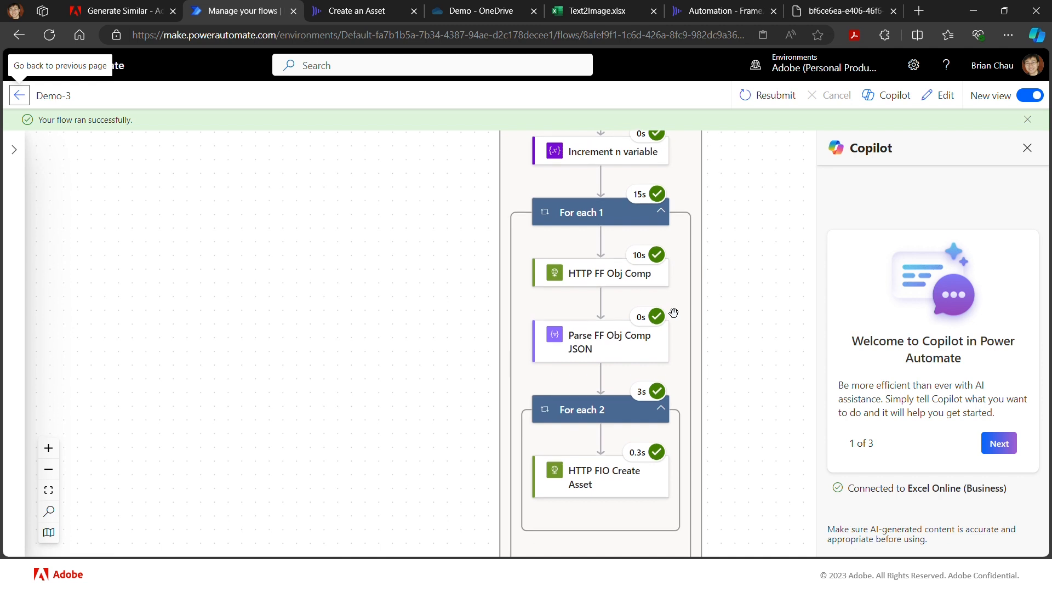
{"action": "scroll", "coordinate": [674, 310], "scroll_direction": "up", "scroll_amount": 1}
{"action": "scroll", "coordinate": [674, 310], "scroll_direction": "up", "scroll_amount": 1}
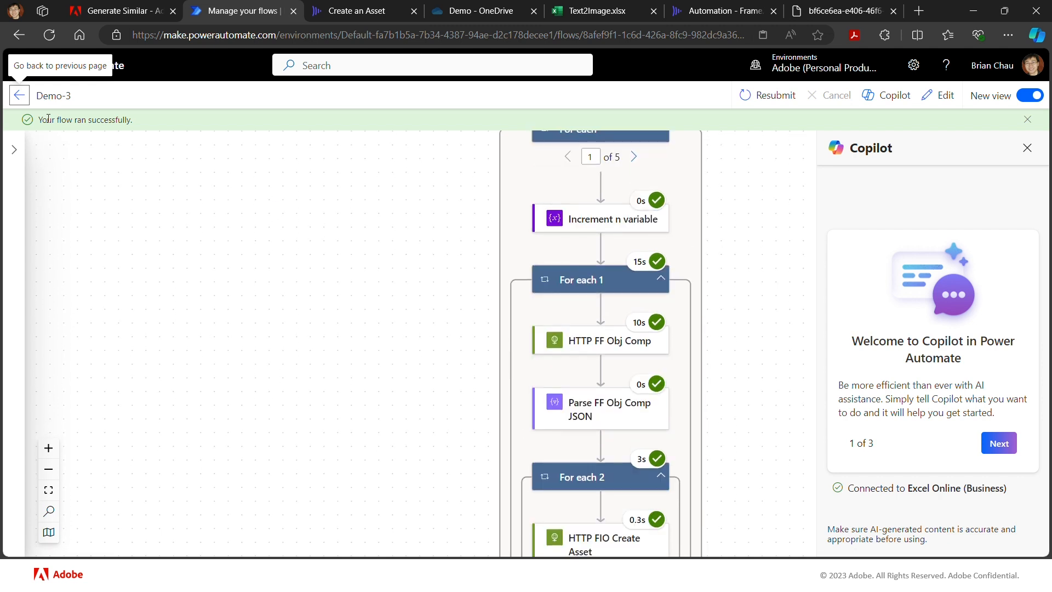
{"action": "left_click", "coordinate": [20, 95]}
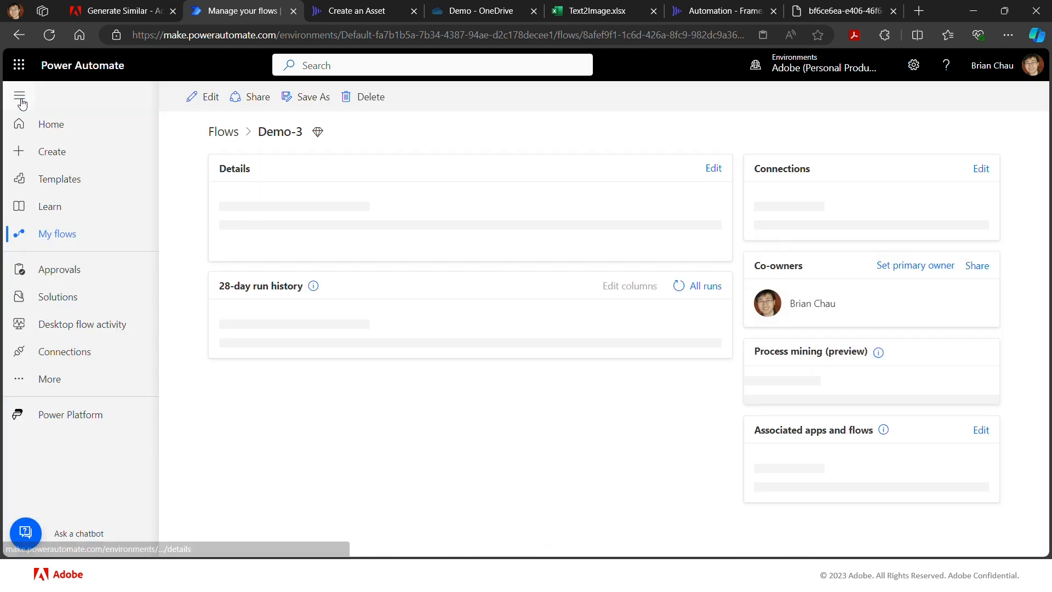
{"action": "scroll", "coordinate": [459, 386], "scroll_direction": "down", "scroll_amount": 3}
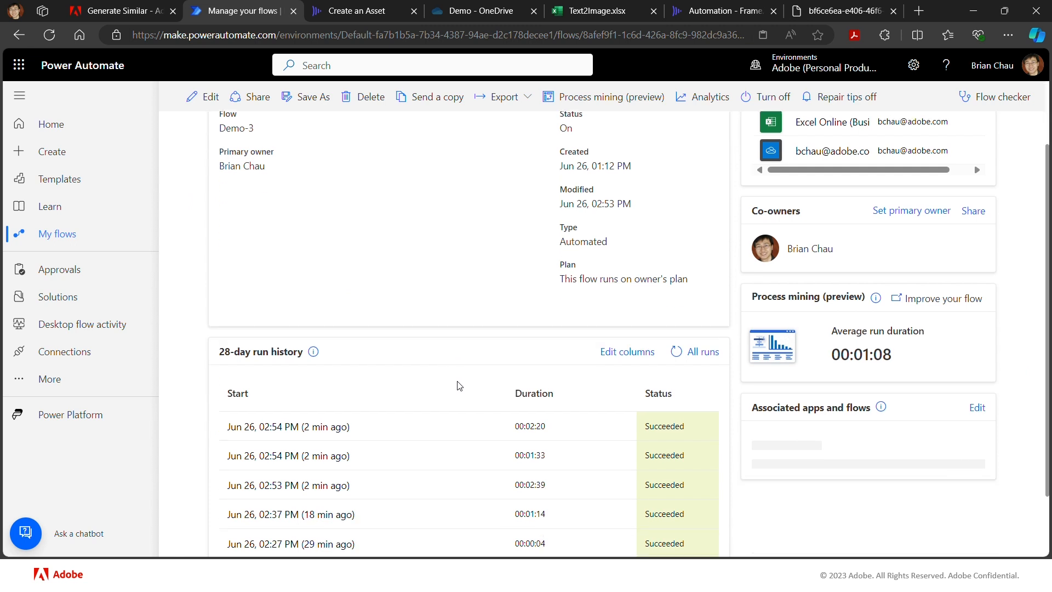
{"action": "scroll", "coordinate": [459, 386], "scroll_direction": "down", "scroll_amount": 1}
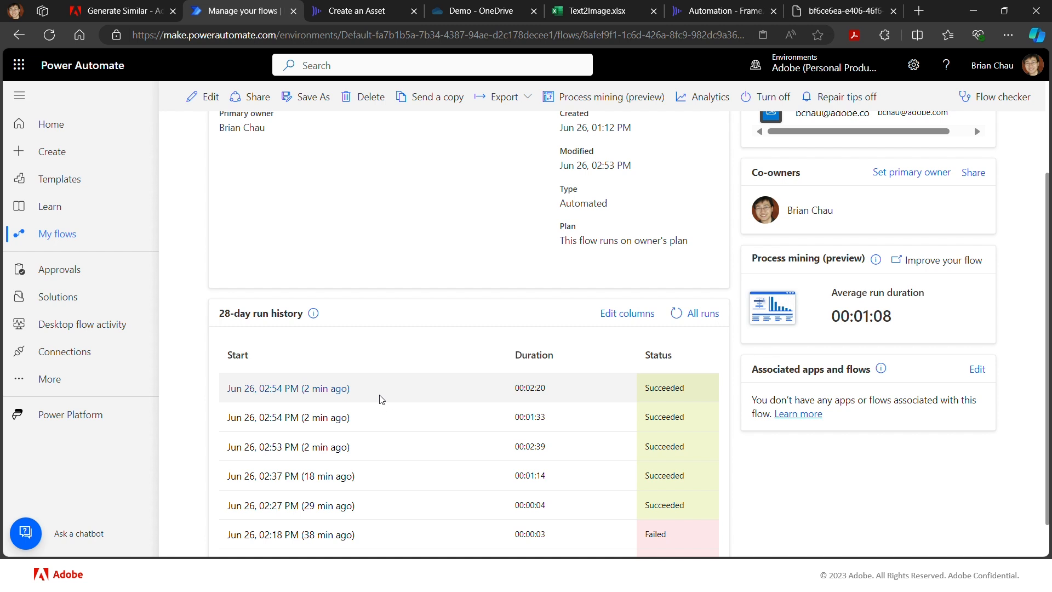
- Switch to Frame.io and open the Automation project's Out folder to inspect the generated composites
{"action": "left_click", "coordinate": [716, 13]}
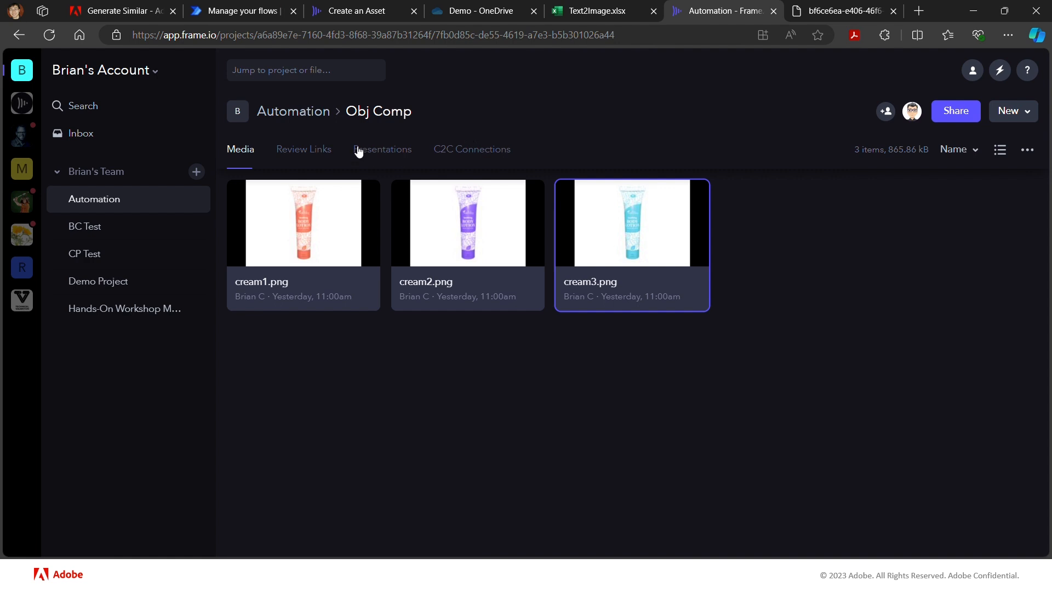
{"action": "left_click", "coordinate": [295, 113]}
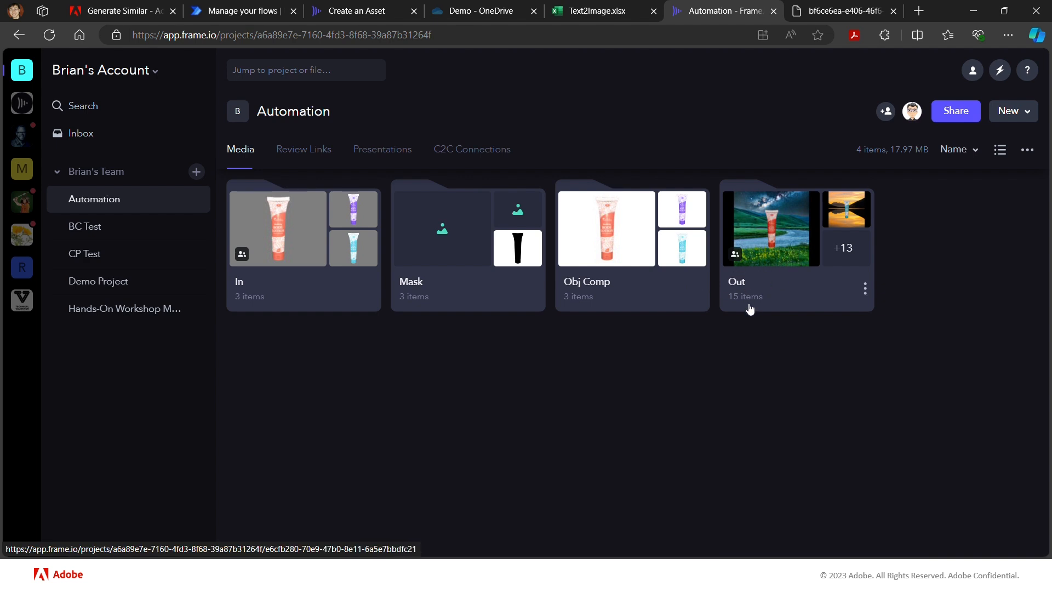
{"action": "left_click", "coordinate": [800, 265]}
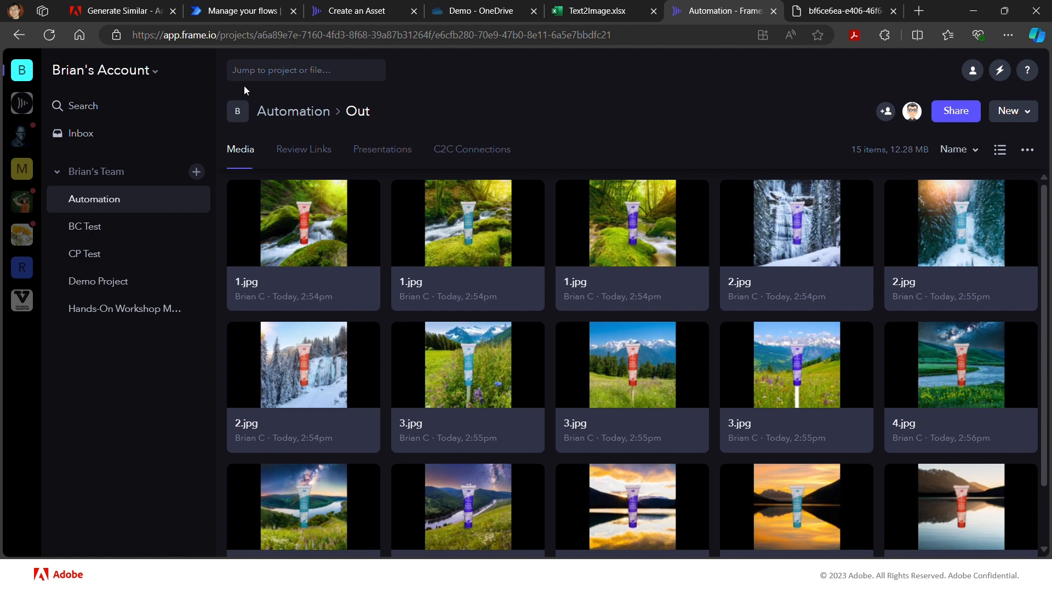
- Return to the Obj Comp folder in the Automation project and show the available actions for cream2.png
{"action": "left_click", "coordinate": [281, 112]}
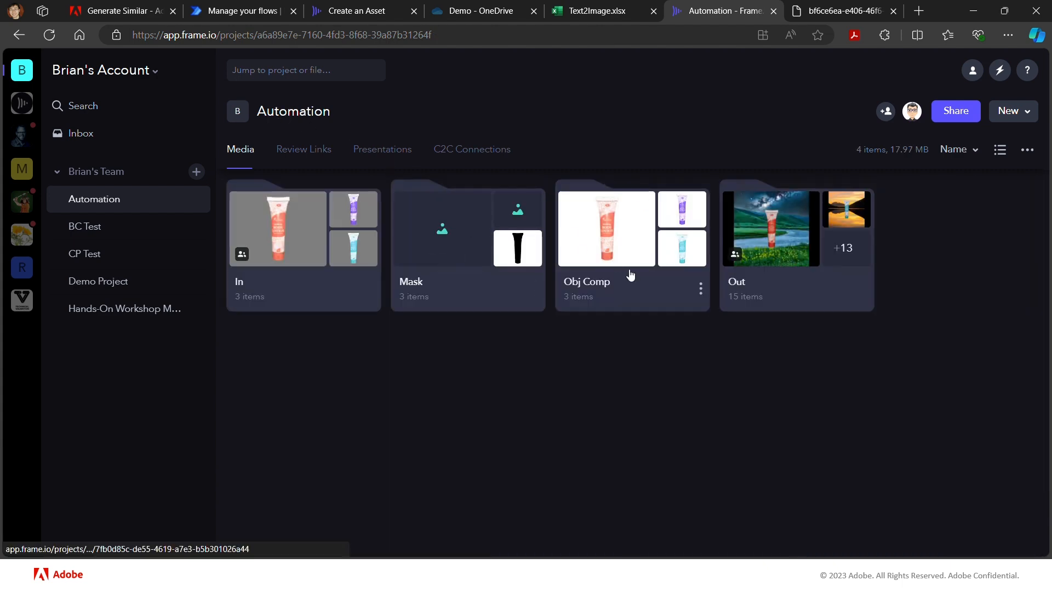
{"action": "left_click", "coordinate": [631, 233]}
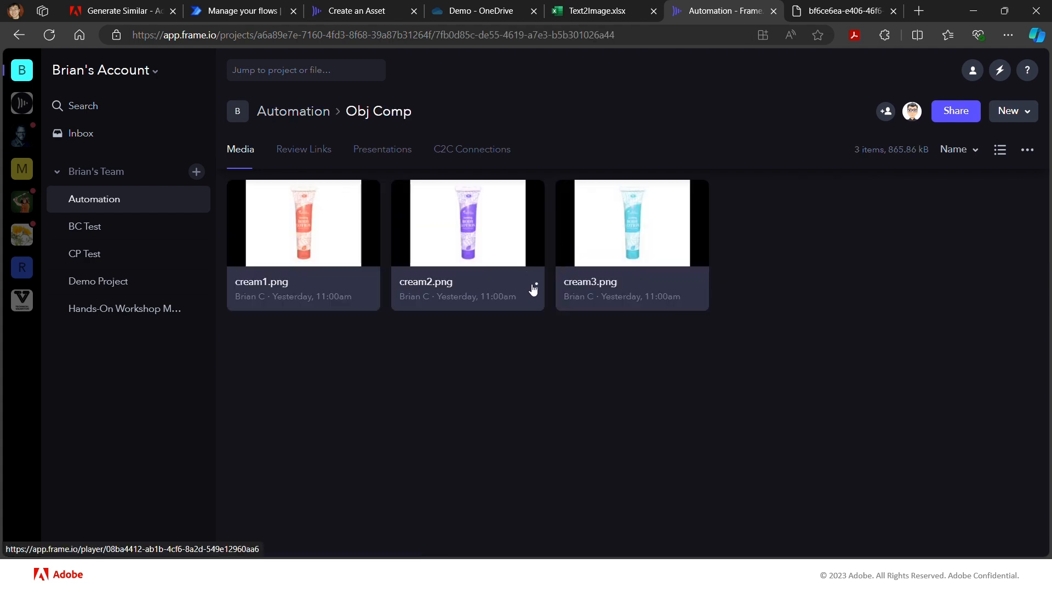
{"action": "left_click", "coordinate": [536, 289]}
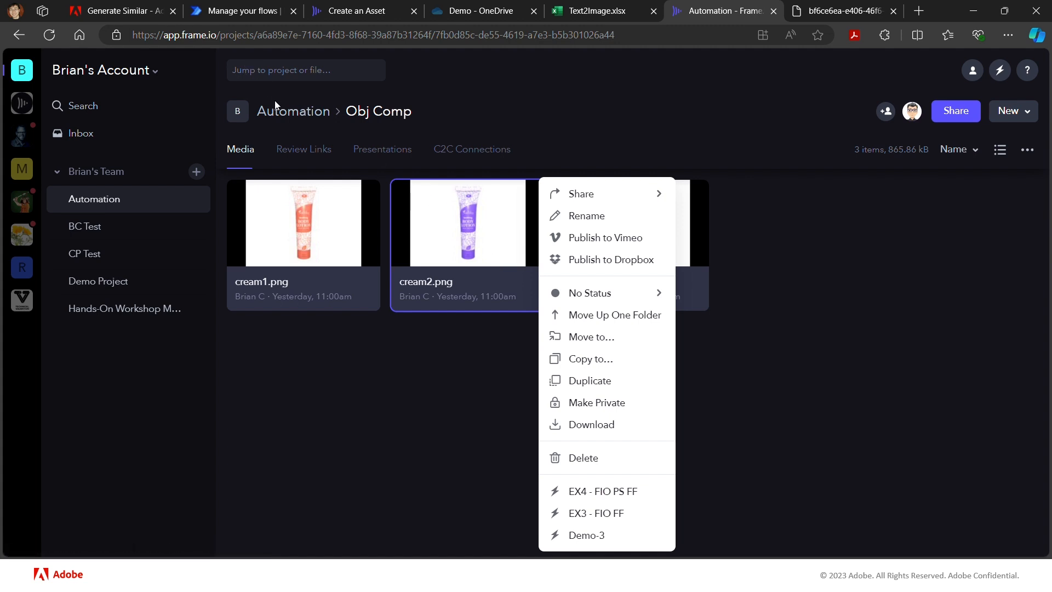
- Switch to the PowerPoint slide show window
{"action": "key", "text": "alt+Tab"}
{"action": "key", "text": "alt+Tab"}
{"action": "key", "text": "alt+Tab"}
{"action": "key", "text": "alt+Tab"}
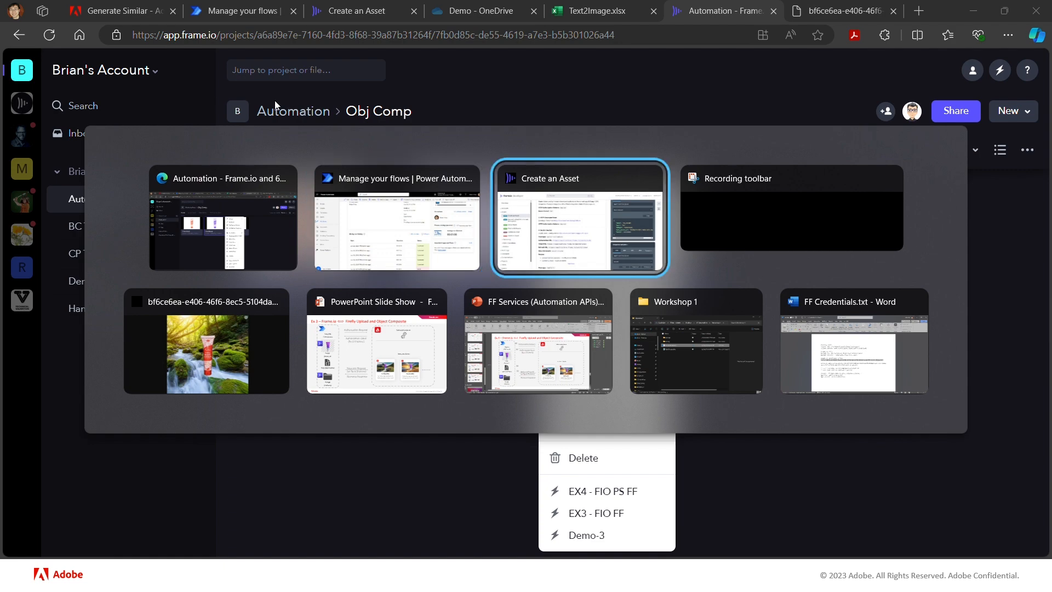
{"action": "key", "text": "alt+Tab"}
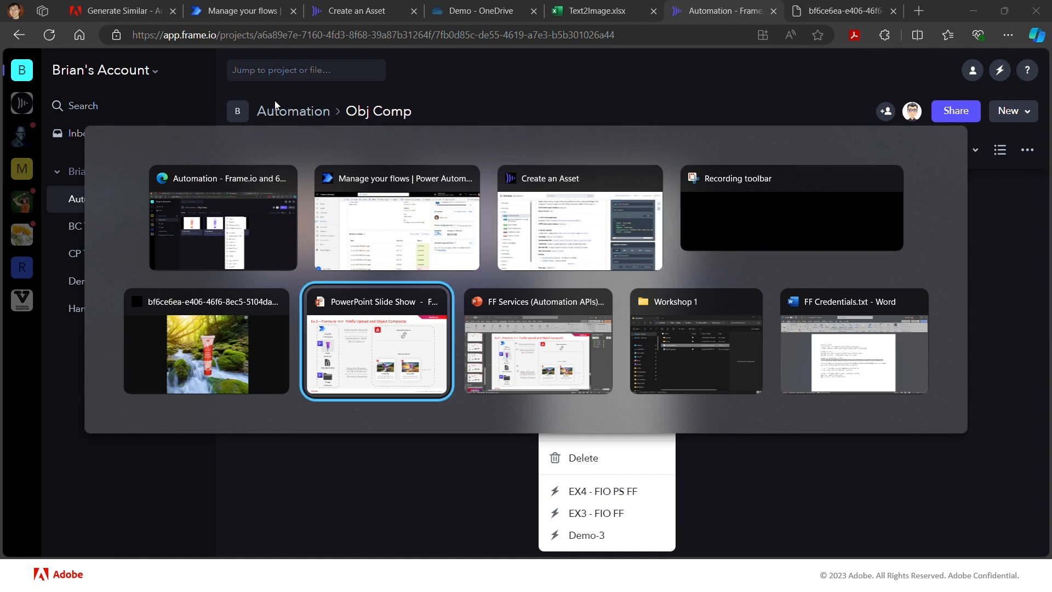